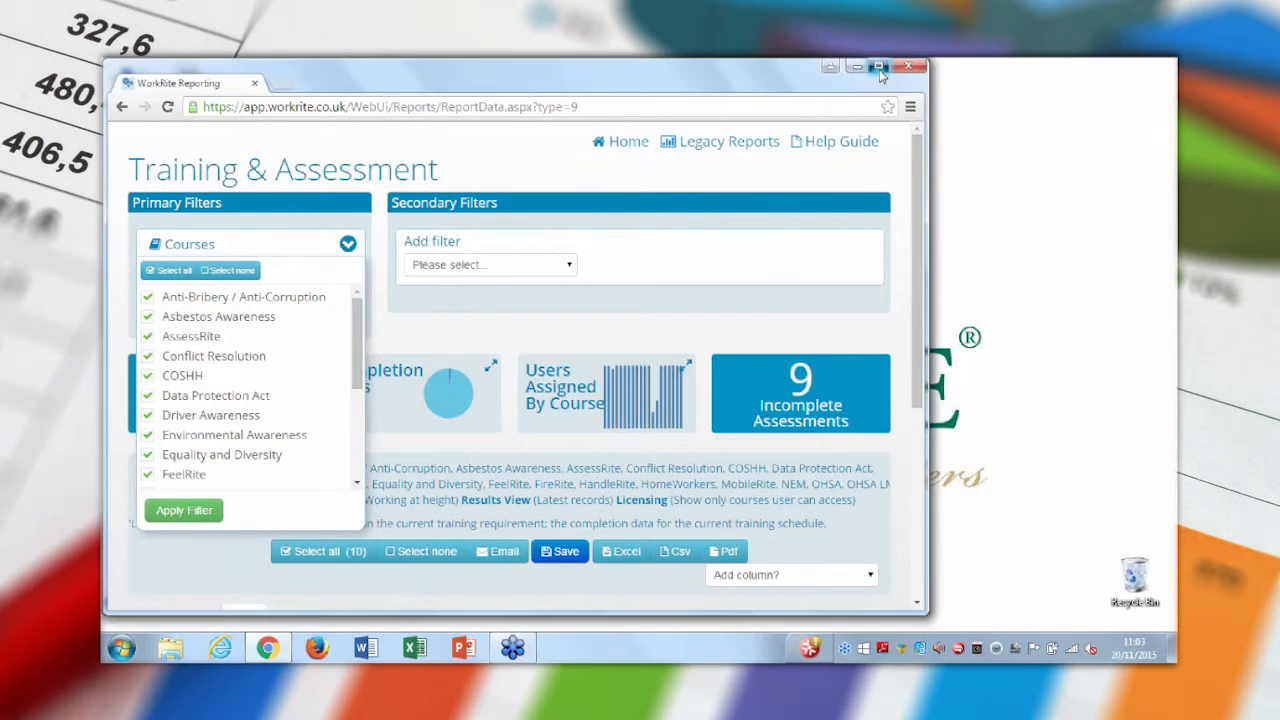
# Step: Maximise the browser window and filter the Training & Assessment report to the AssessRite course only
pyautogui.click(880, 72)
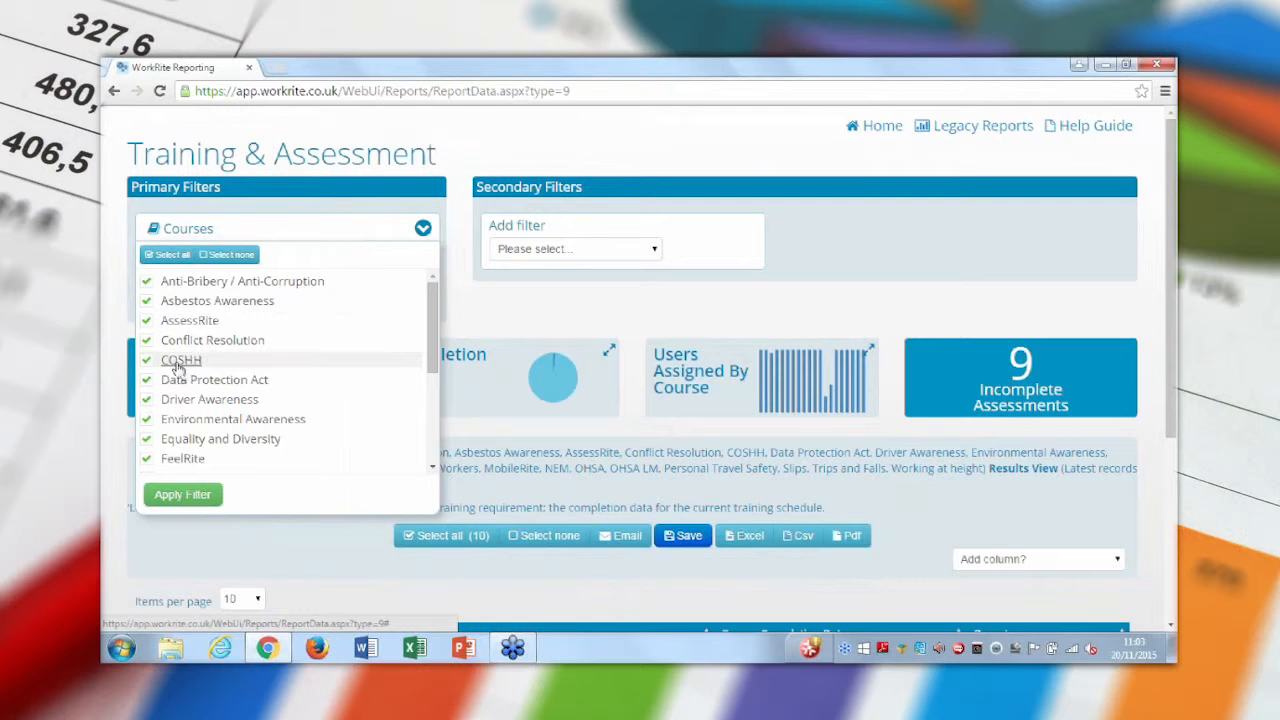
pyautogui.click(207, 257)
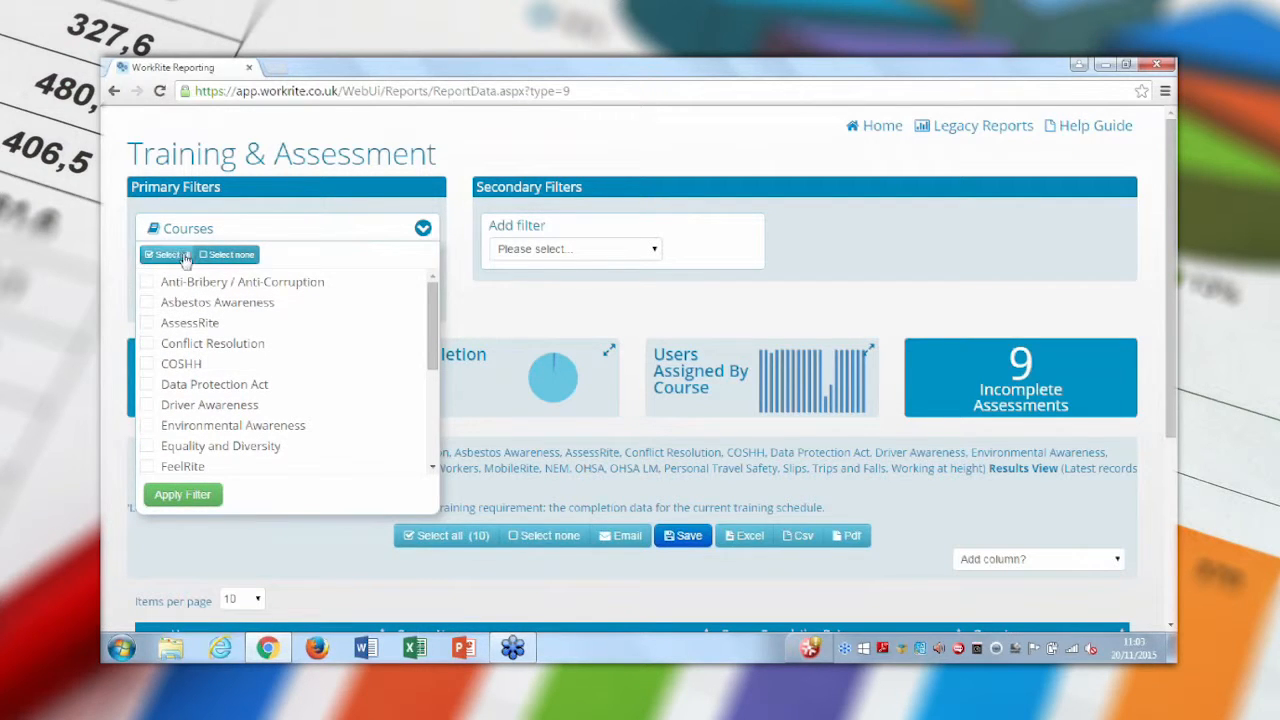
pyautogui.click(146, 328)
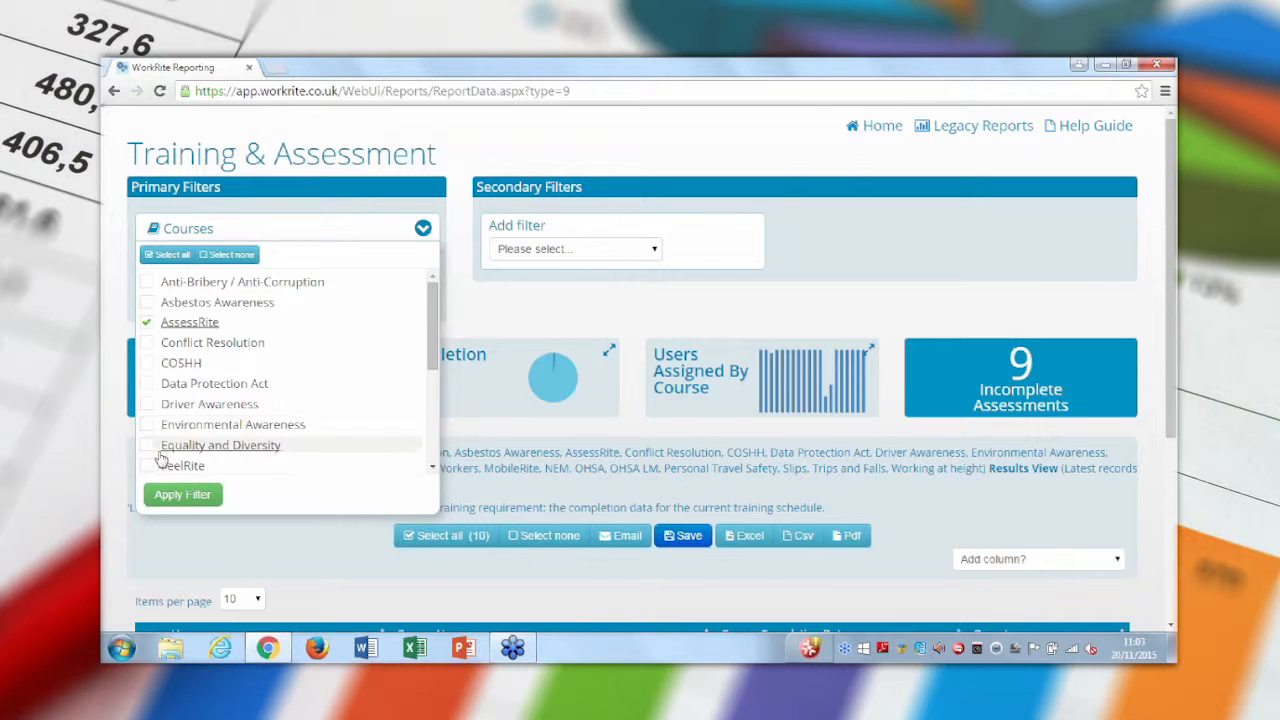
pyautogui.click(184, 497)
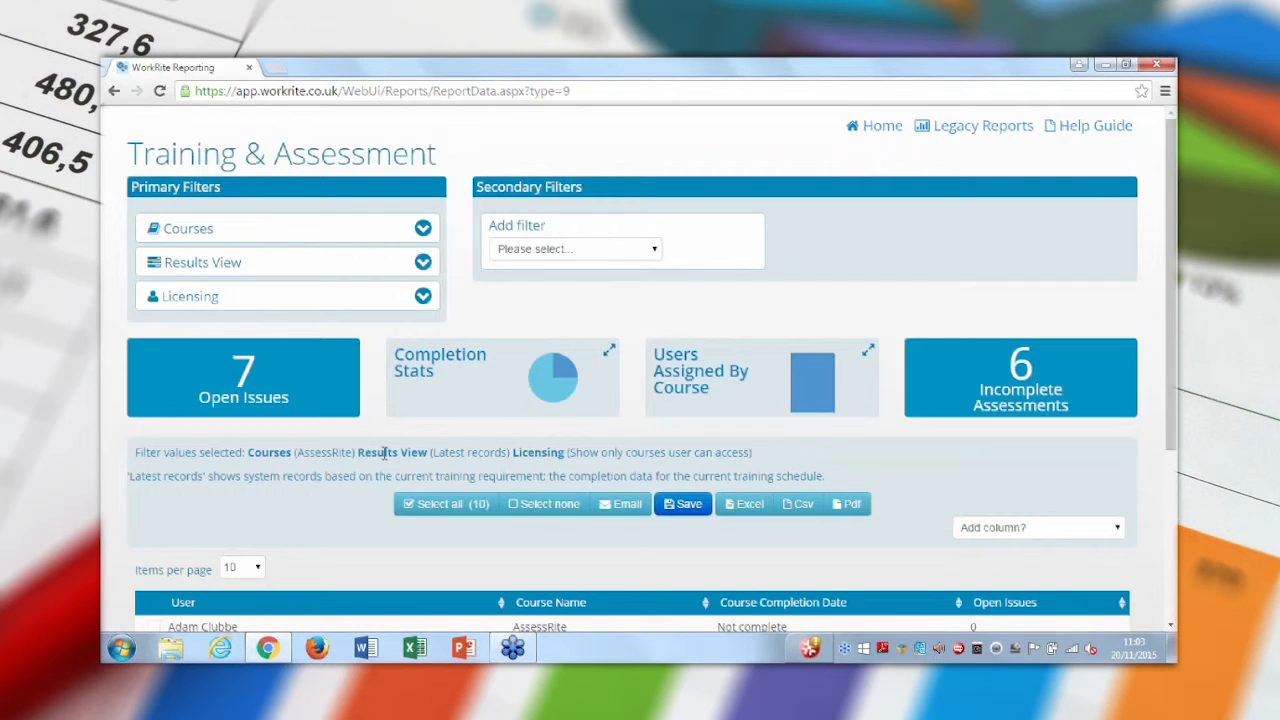
# Step: Review the Results View and Licensing filter options, keeping Results View on Latest records
pyautogui.click(208, 274)
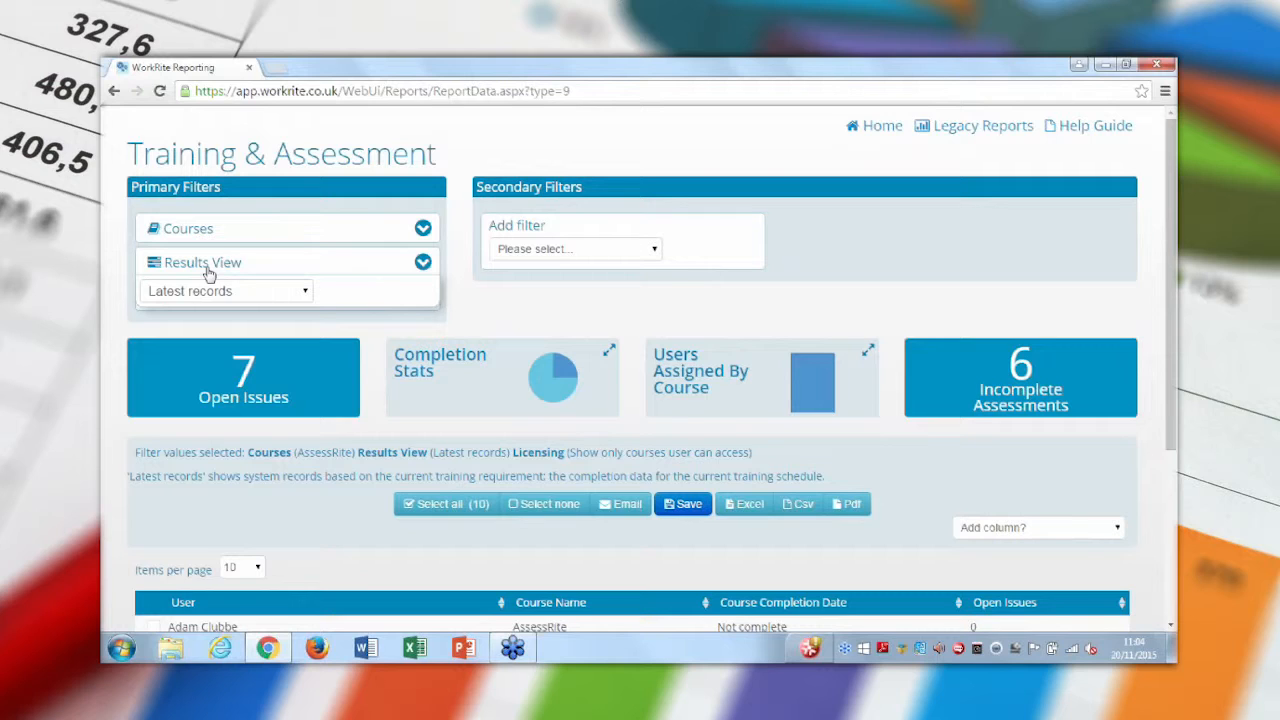
pyautogui.click(212, 291)
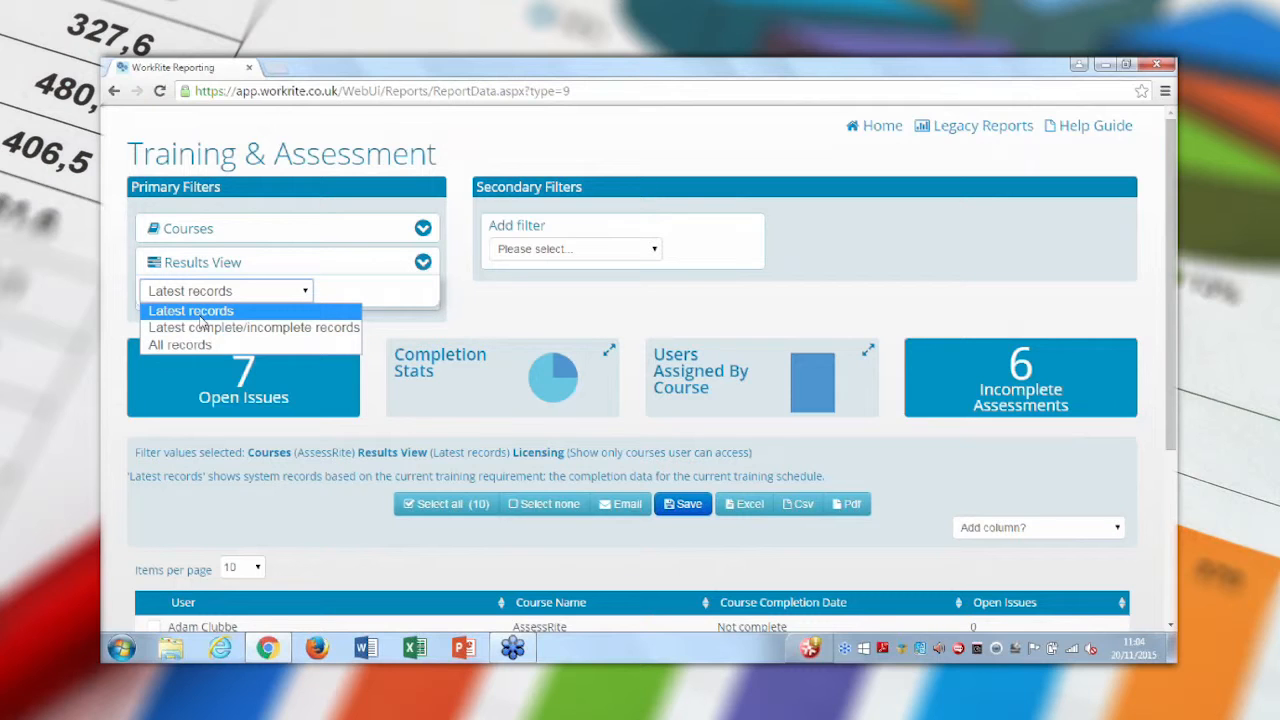
pyautogui.click(201, 318)
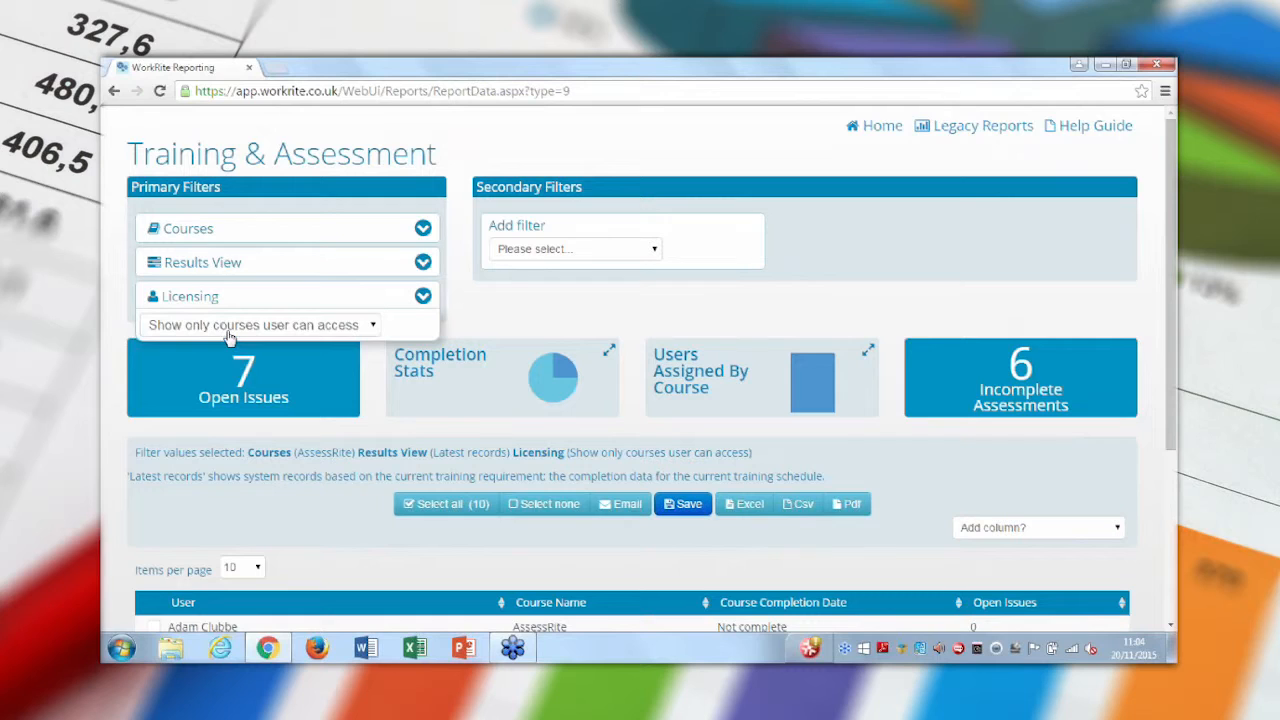
pyautogui.click(228, 328)
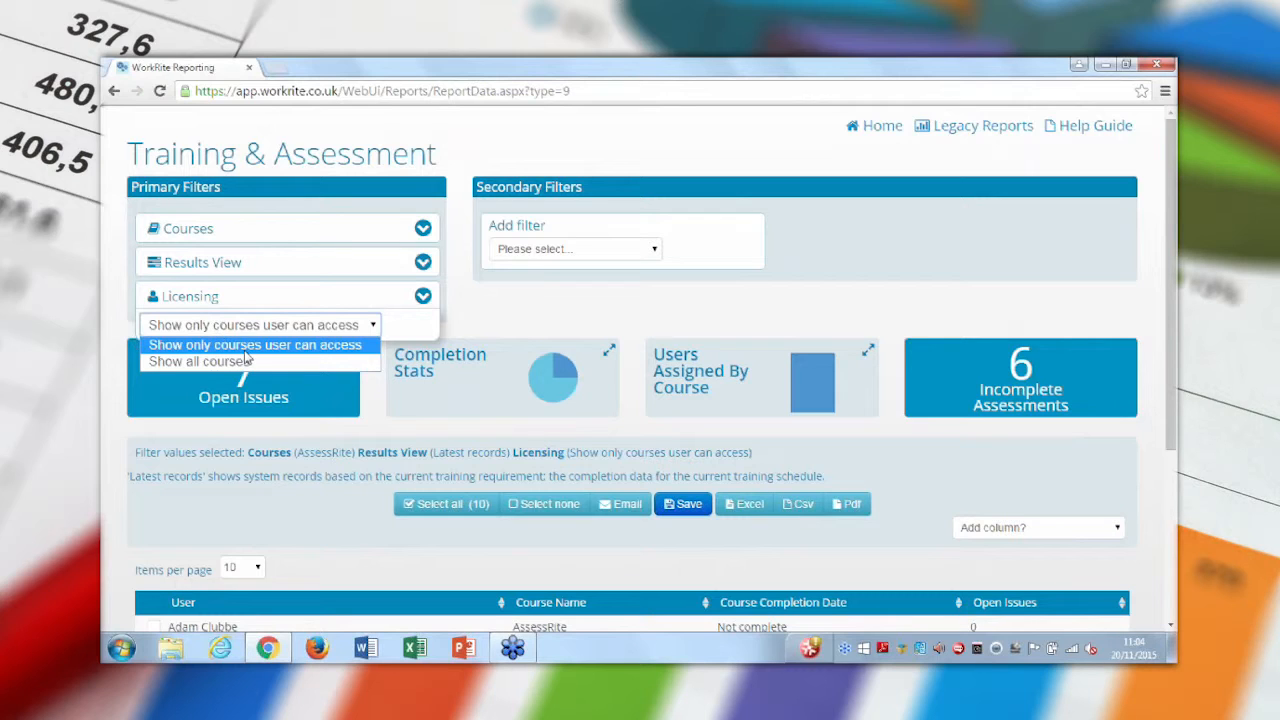
pyautogui.click(224, 298)
pyautogui.click(219, 296)
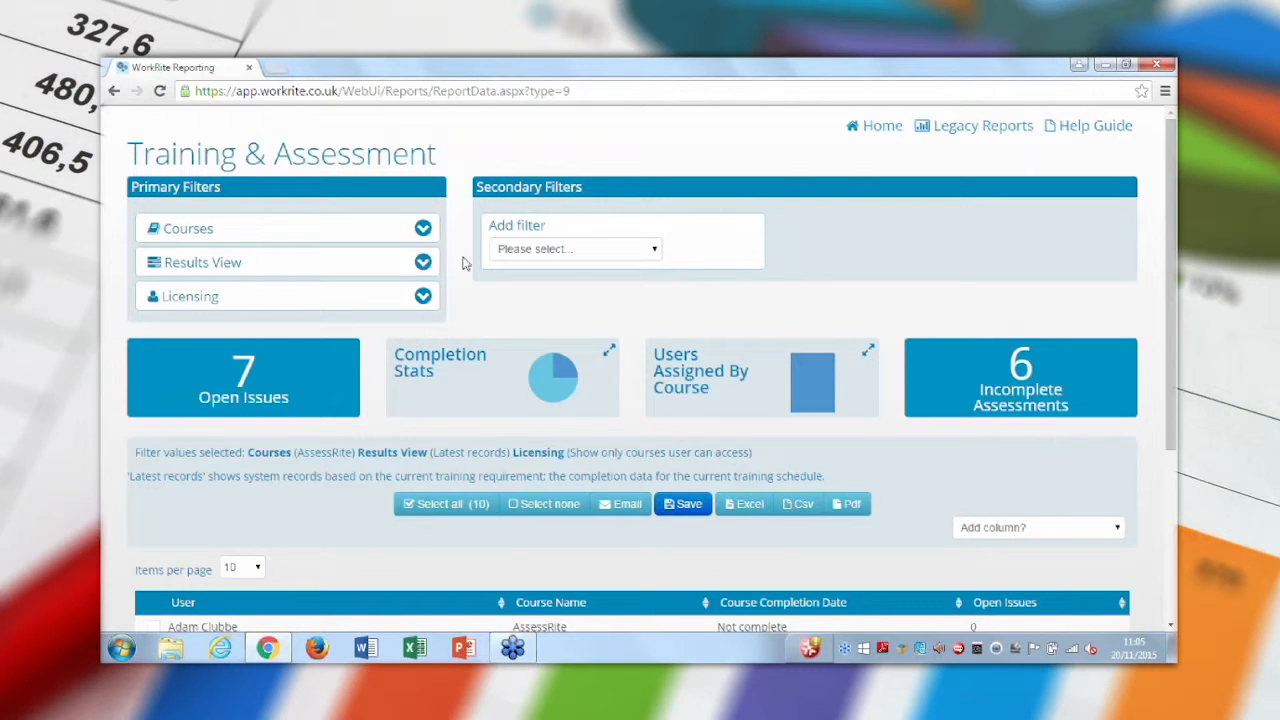
# Step: Open the detailed Completion Stats chart and drill into its Incomplete portion to list those records
pyautogui.scroll(-1, 462, 263)
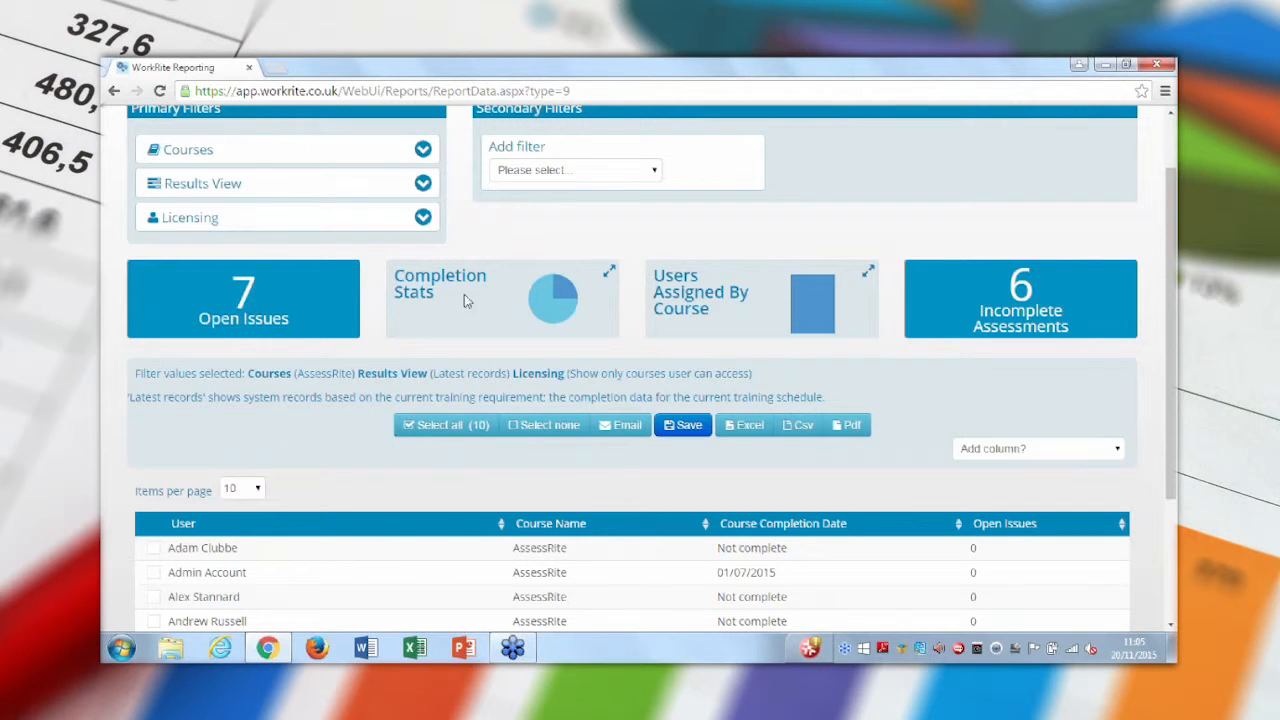
pyautogui.moveTo(562, 276)
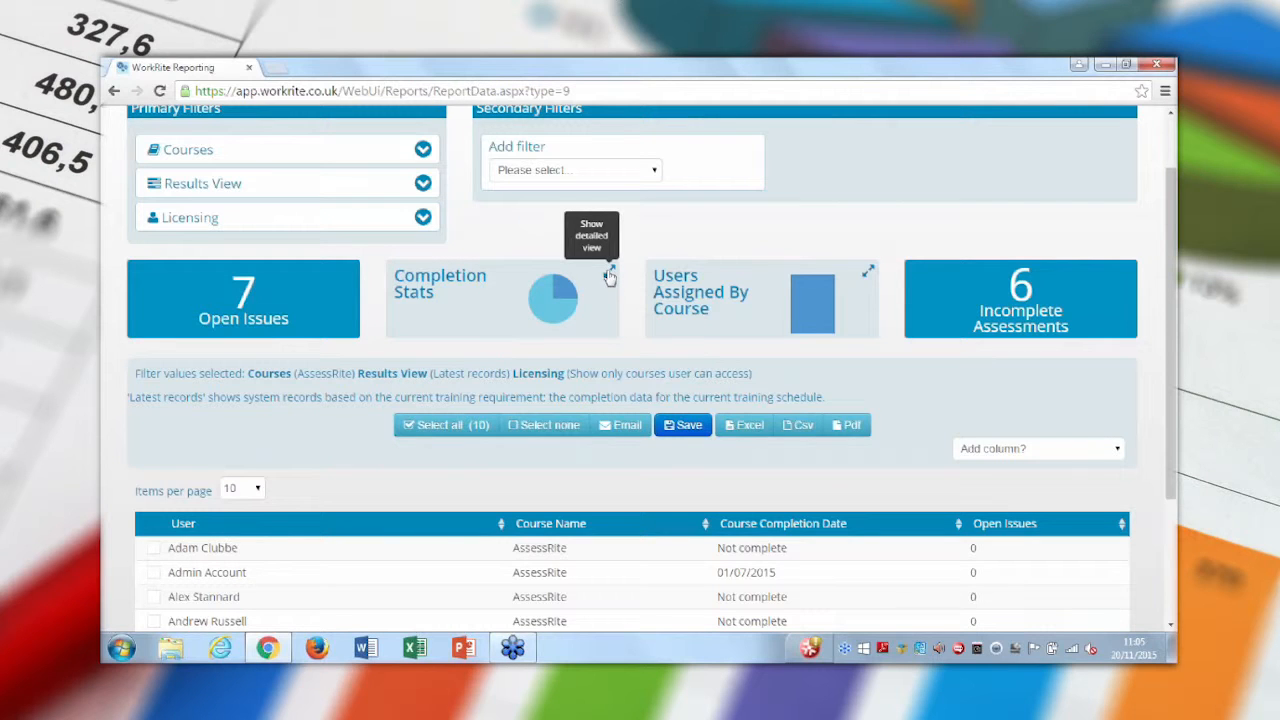
pyautogui.click(608, 272)
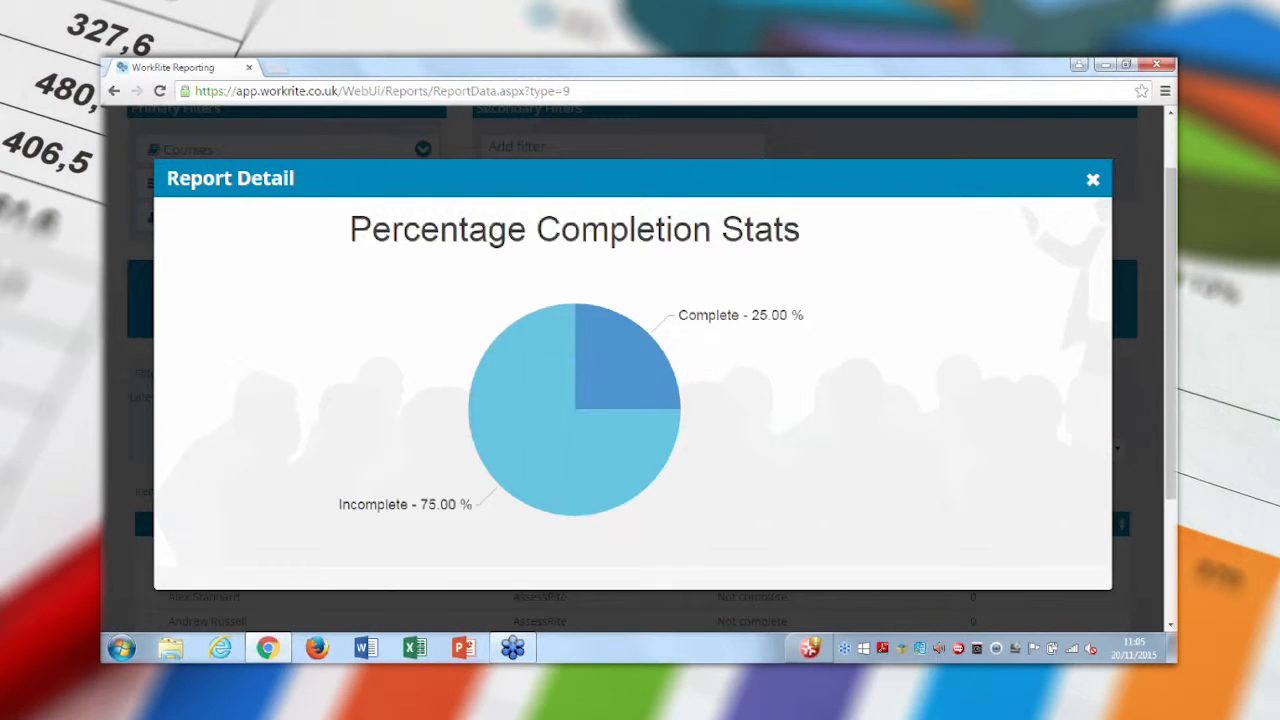
pyautogui.moveTo(531, 466)
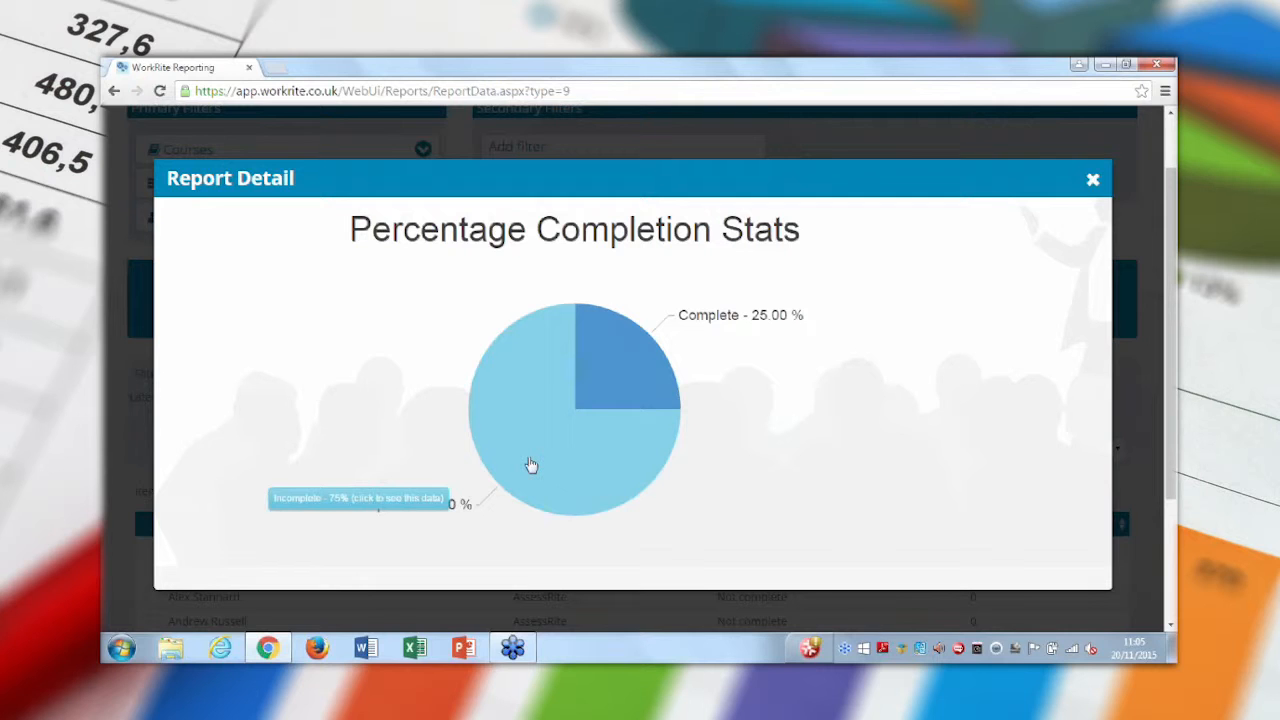
pyautogui.click(538, 455)
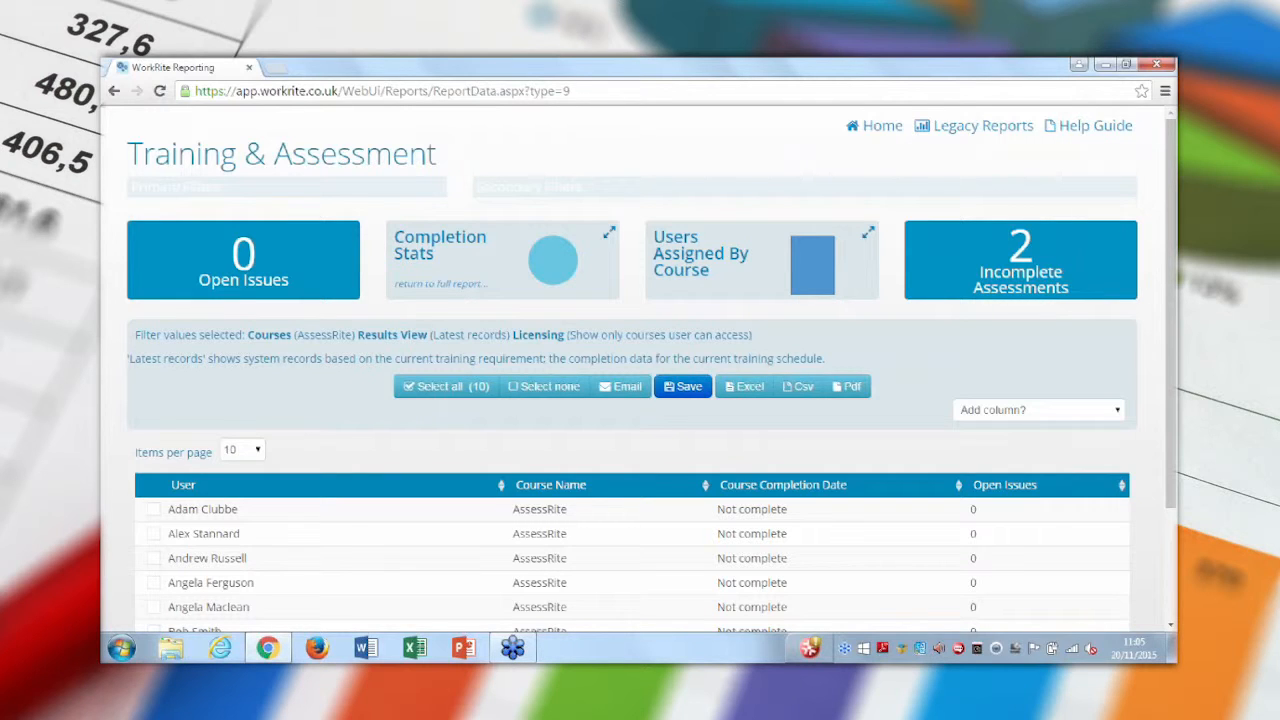
# Step: Return to the full report and view the detailed Users Assigned By Course chart, closing it when done
pyautogui.scroll(-1, 538, 449)
pyautogui.scroll(1, 538, 449)
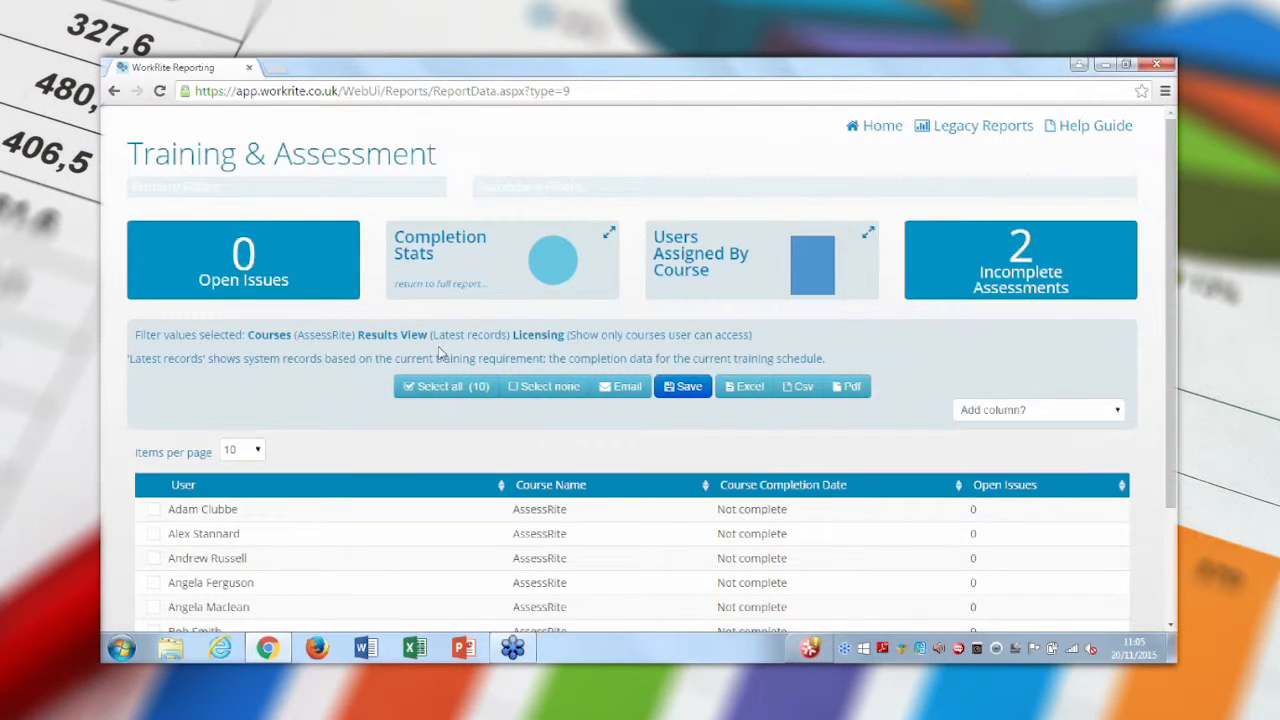
pyautogui.click(432, 289)
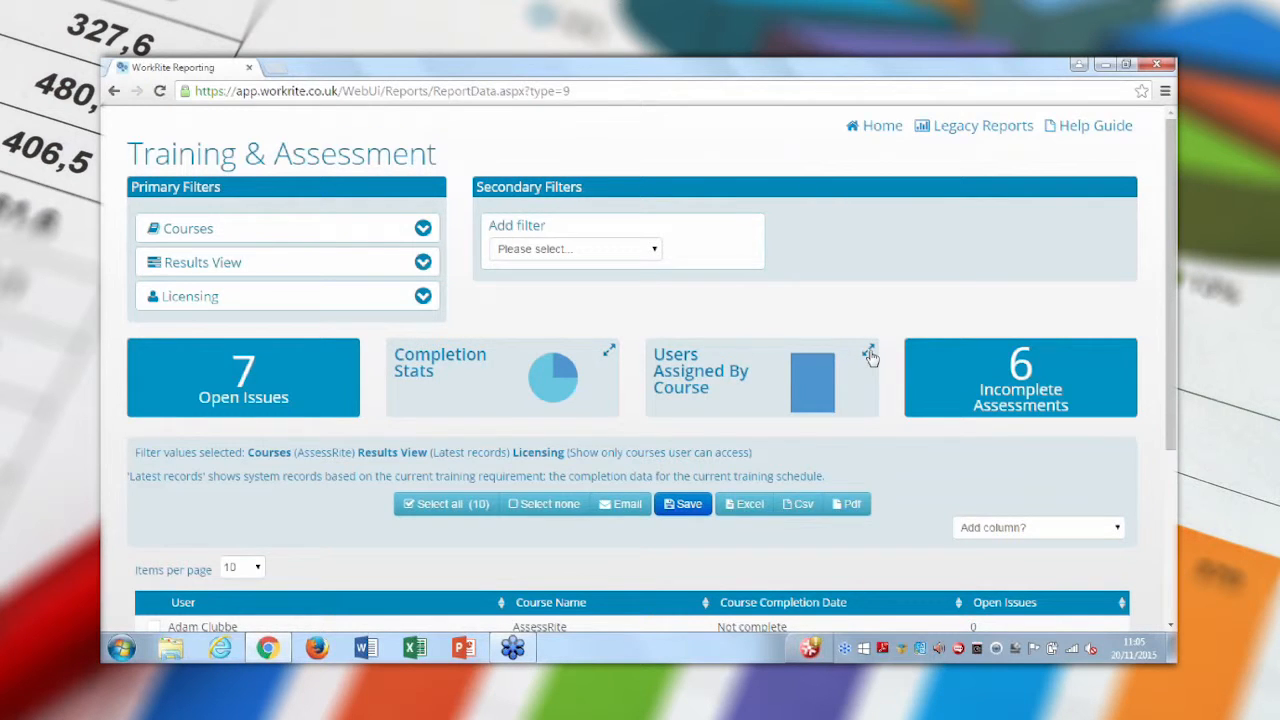
pyautogui.click(869, 355)
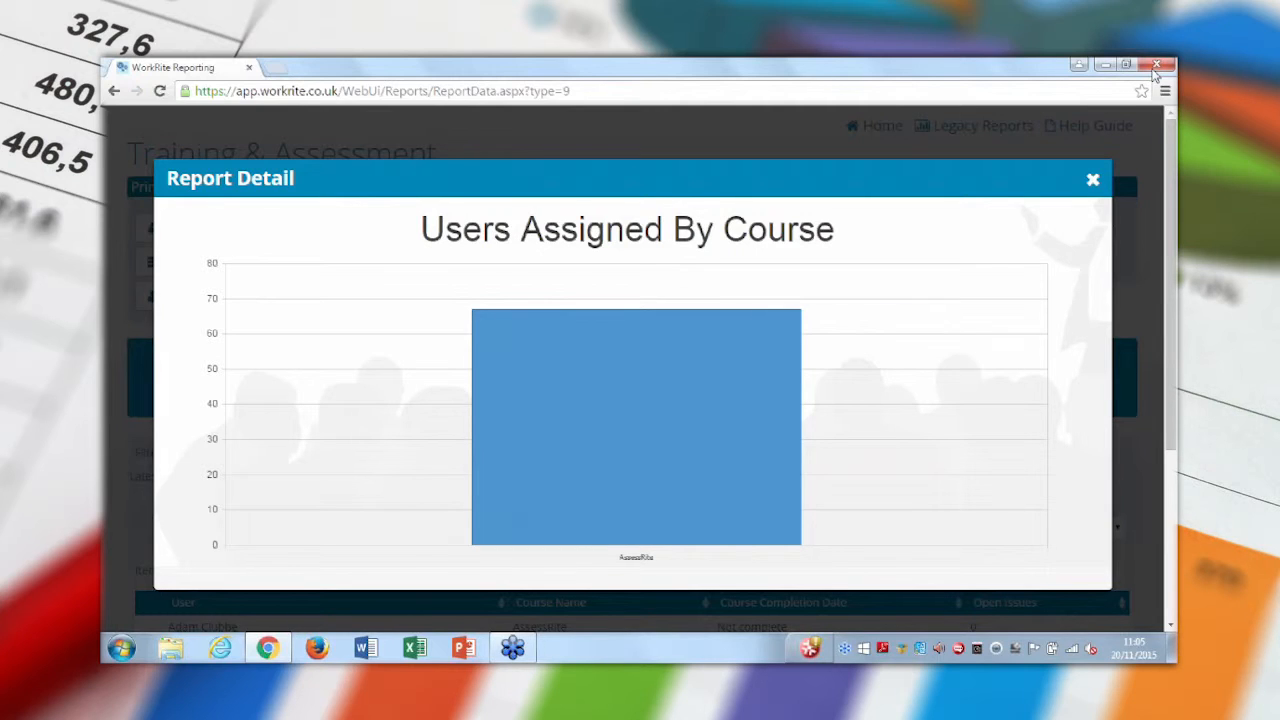
pyautogui.click(1094, 182)
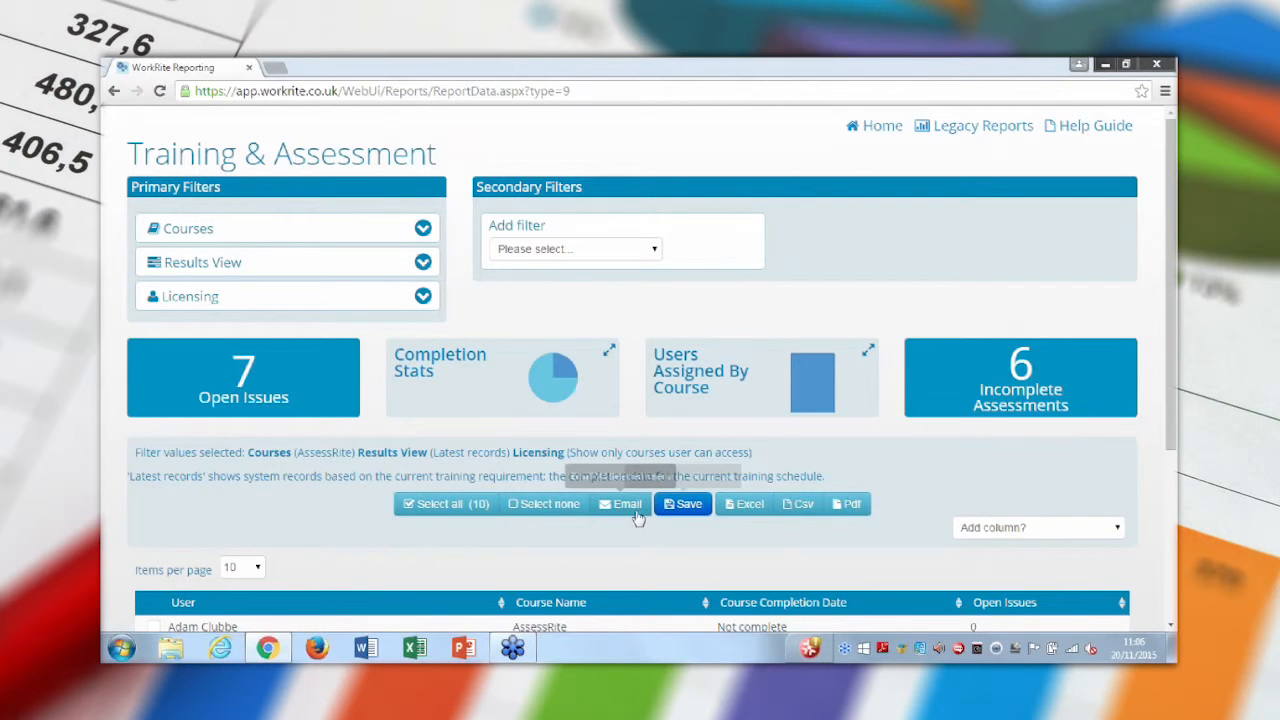
# Step: Select all ten listed users, then deselect the second through seventh users in the report table
pyautogui.click(445, 521)
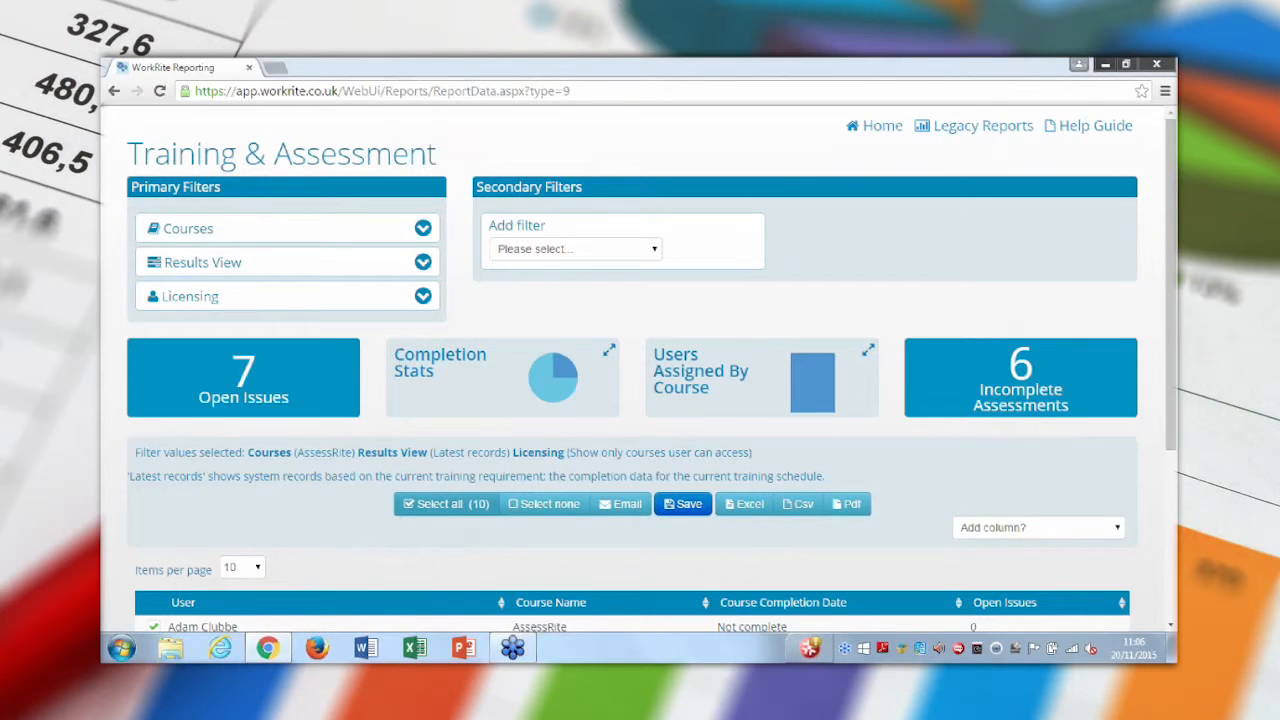
pyautogui.scroll(-1, 445, 415)
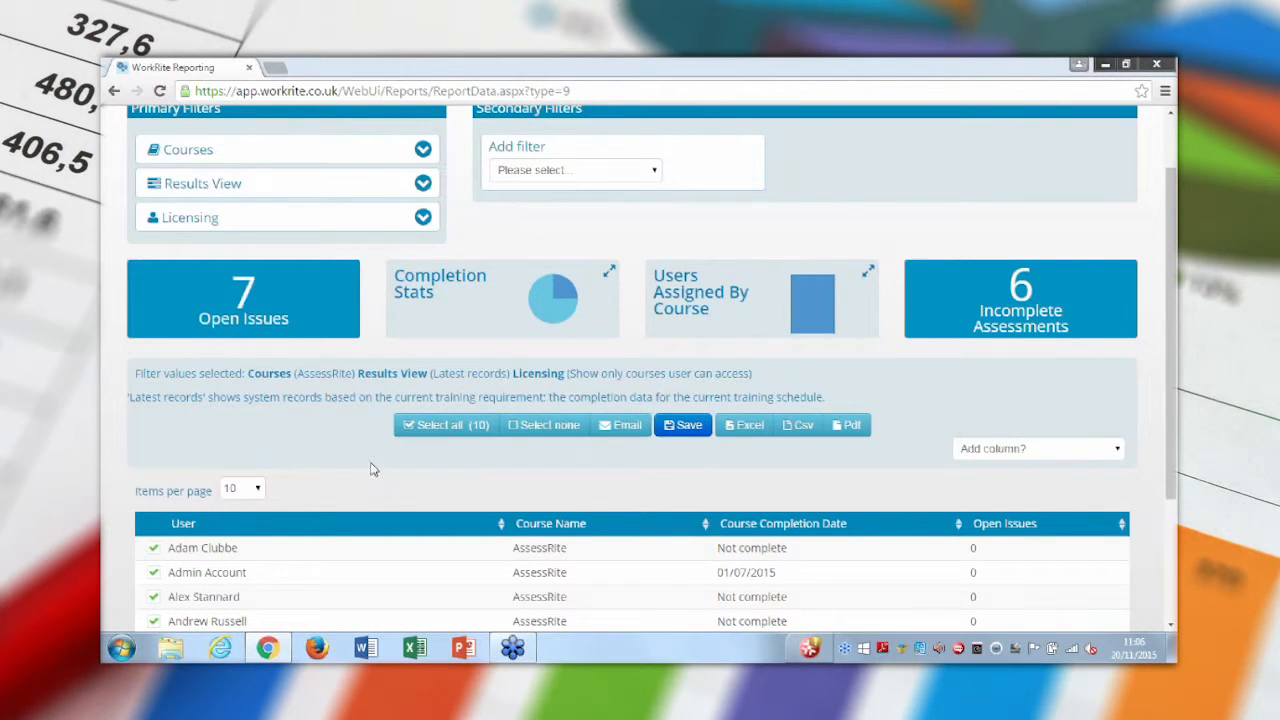
pyautogui.scroll(-1, 363, 461)
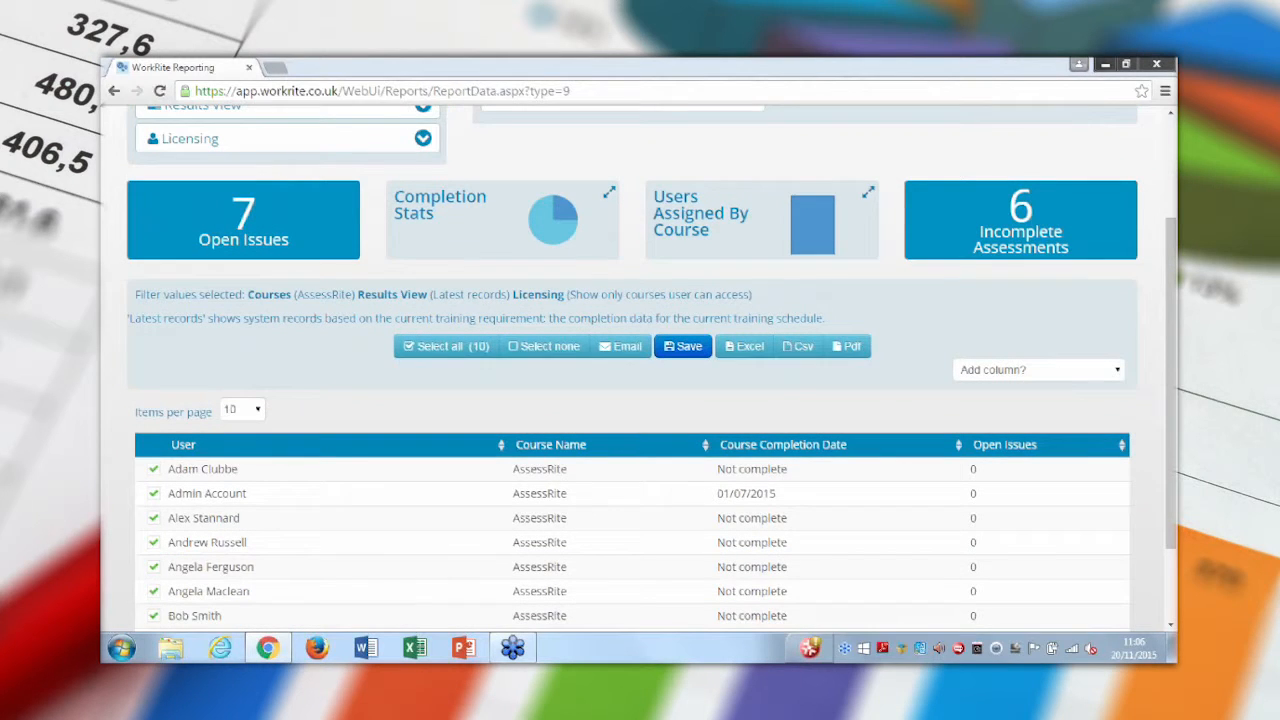
pyautogui.scroll(-1, 300, 461)
pyautogui.click(153, 414)
pyautogui.click(153, 439)
pyautogui.click(153, 489)
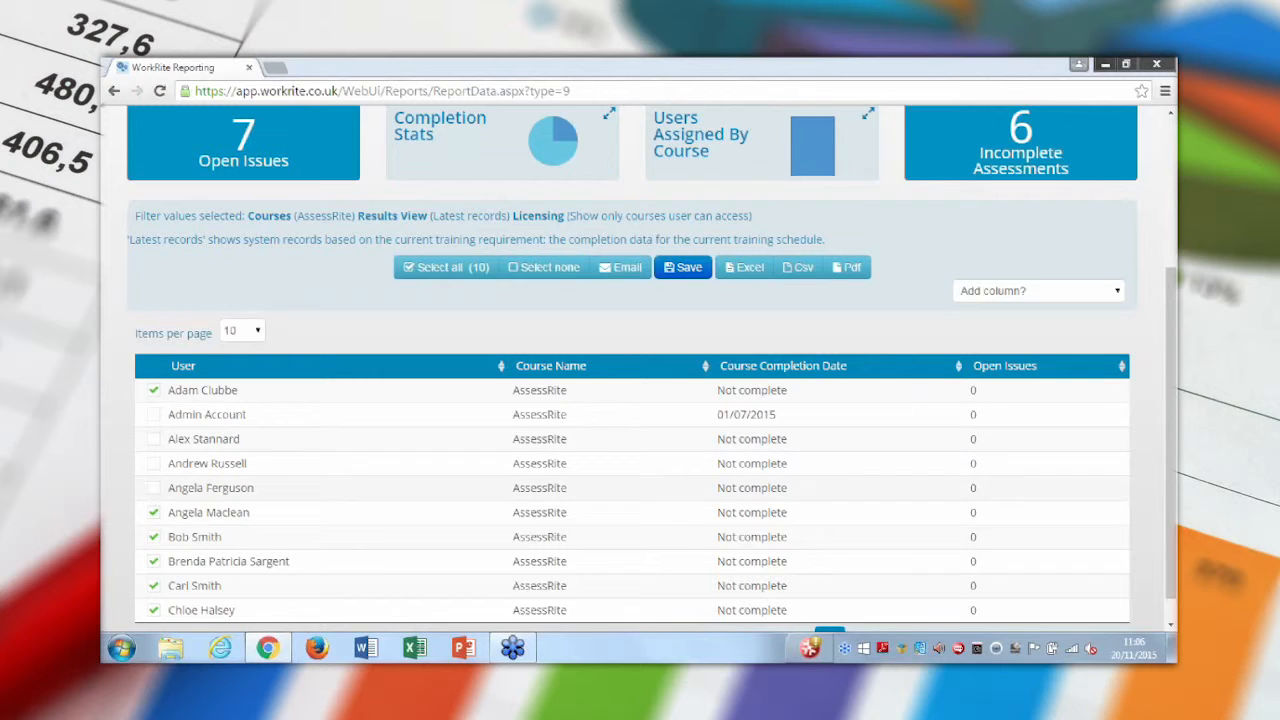
pyautogui.click(153, 513)
pyautogui.click(153, 537)
# Step: Start an email to the selected users with the type Training Notification and the Login Details template
pyautogui.click(615, 268)
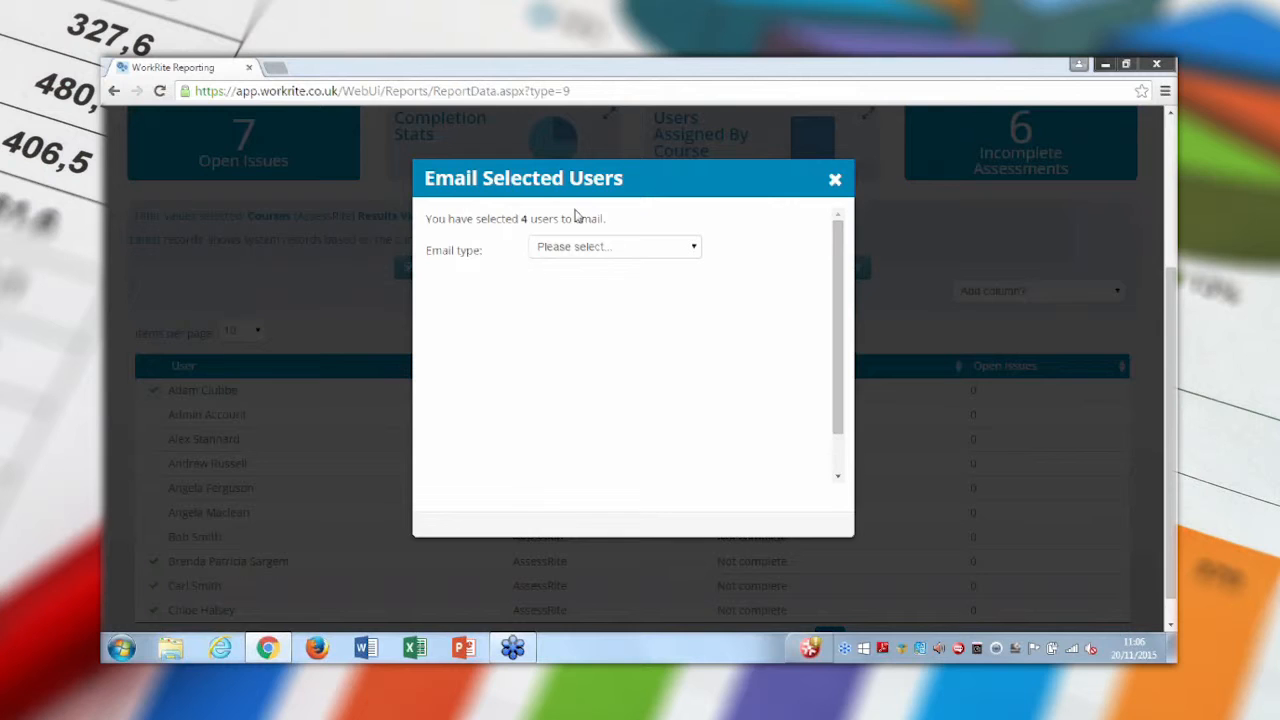
pyautogui.click(606, 247)
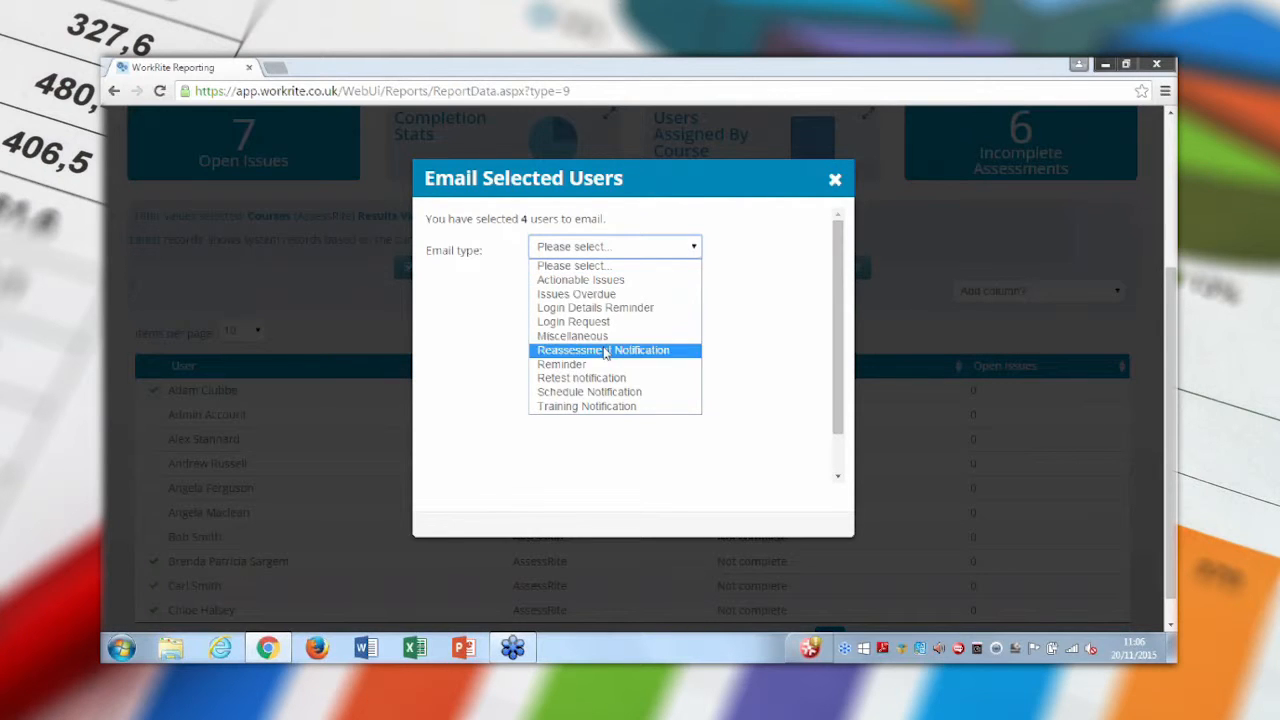
pyautogui.click(597, 407)
pyautogui.click(576, 288)
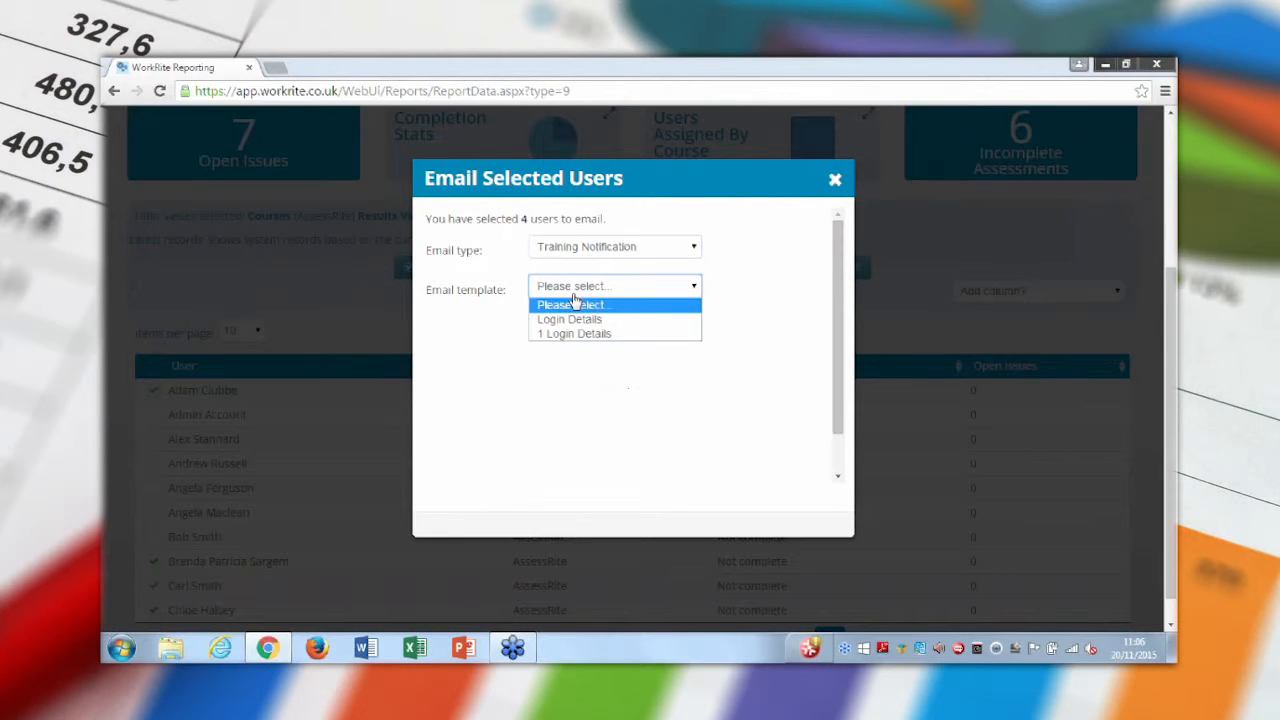
pyautogui.click(572, 299)
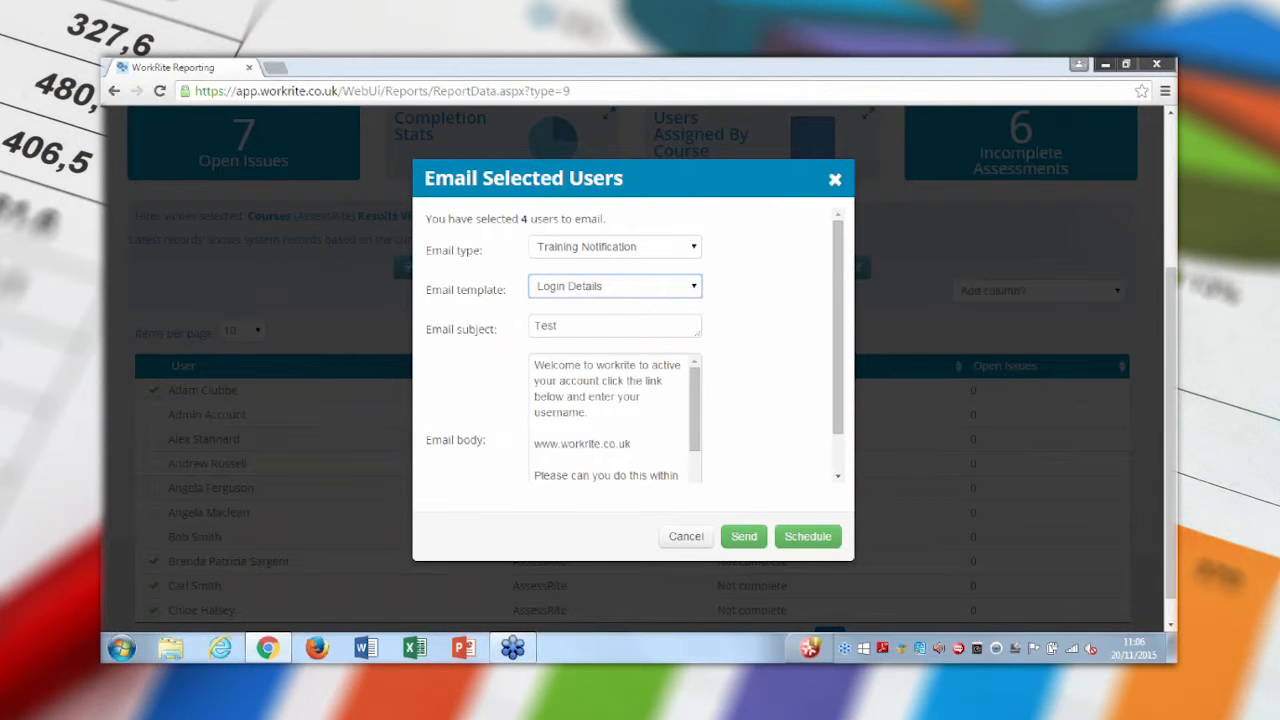
# Step: Read through the email body to its end and close the email dialog without sending
pyautogui.moveTo(572, 378); pyautogui.dragTo(574, 491)
pyautogui.click(580, 396)
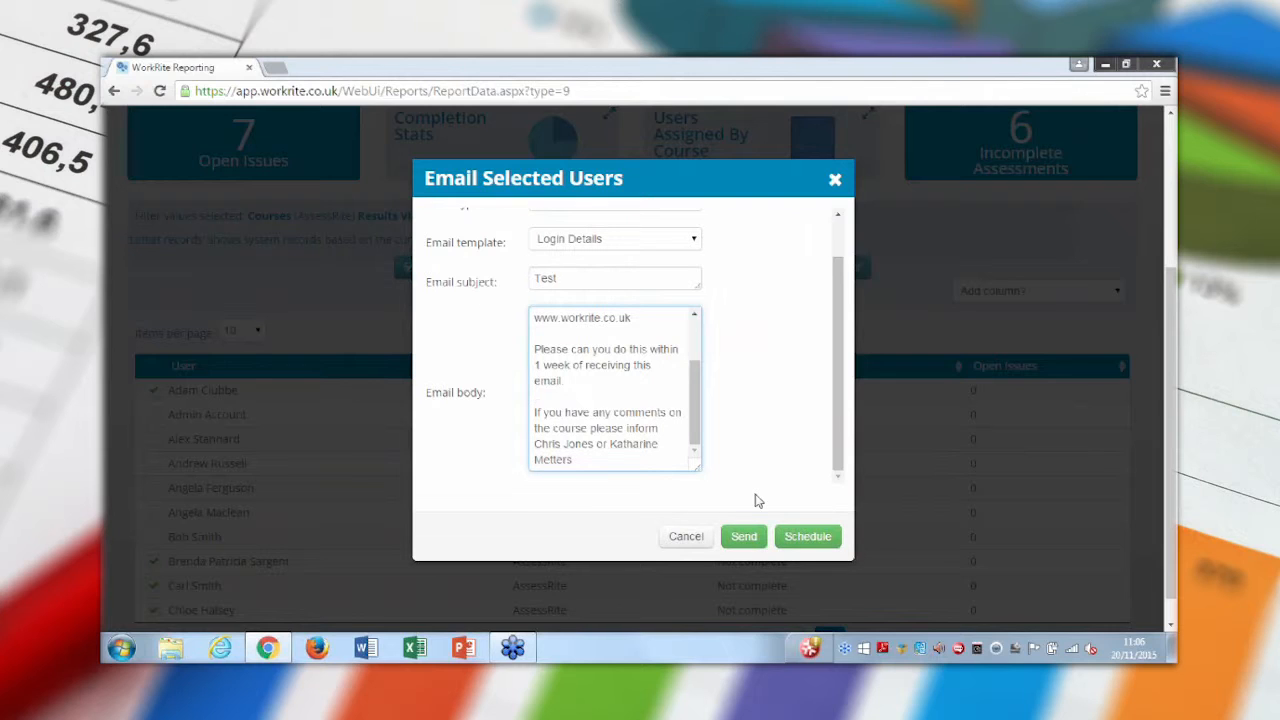
pyautogui.click(835, 181)
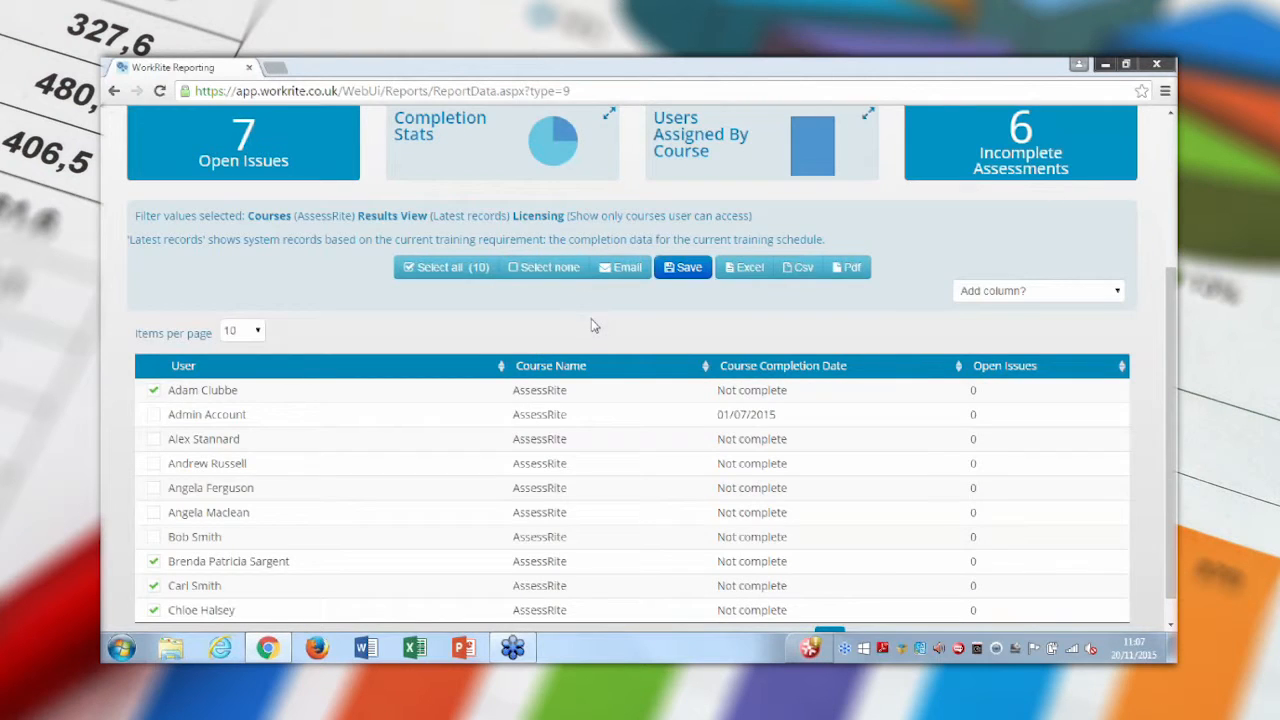
# Step: Save the filtered report with the name "Report Demo" and the description "Report Demo"
pyautogui.scroll(2, 591, 326)
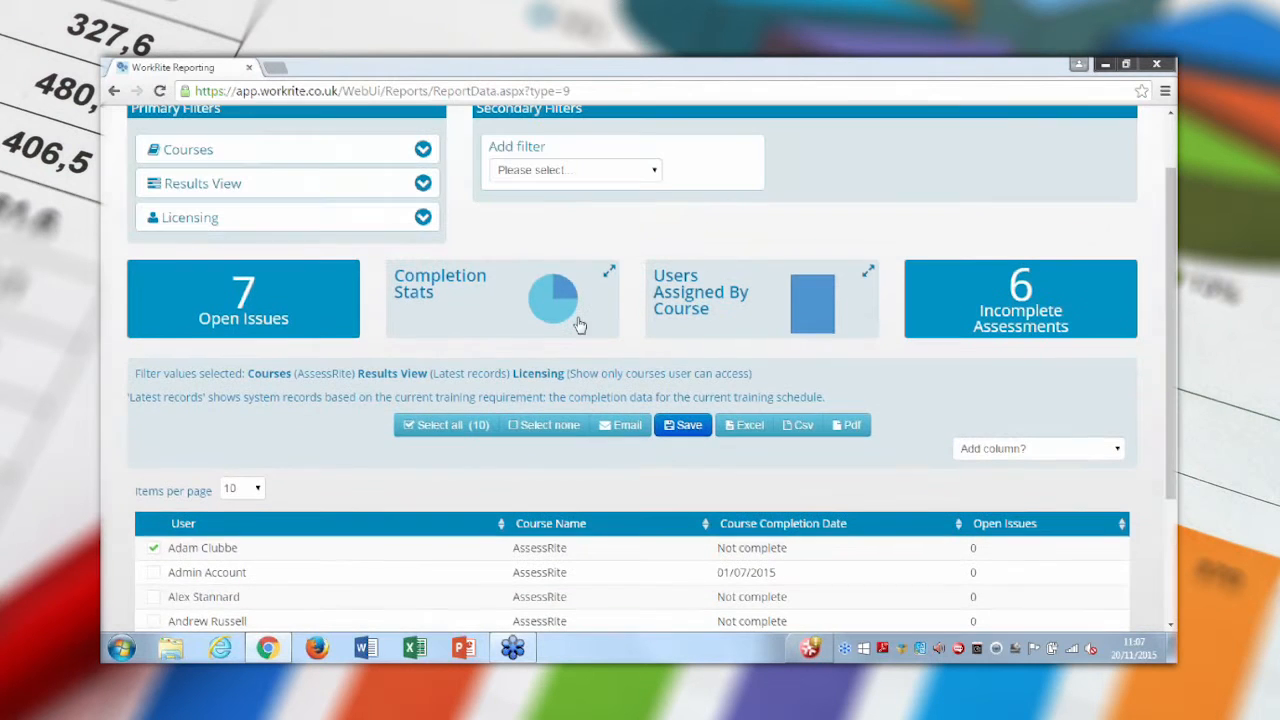
pyautogui.click(688, 428)
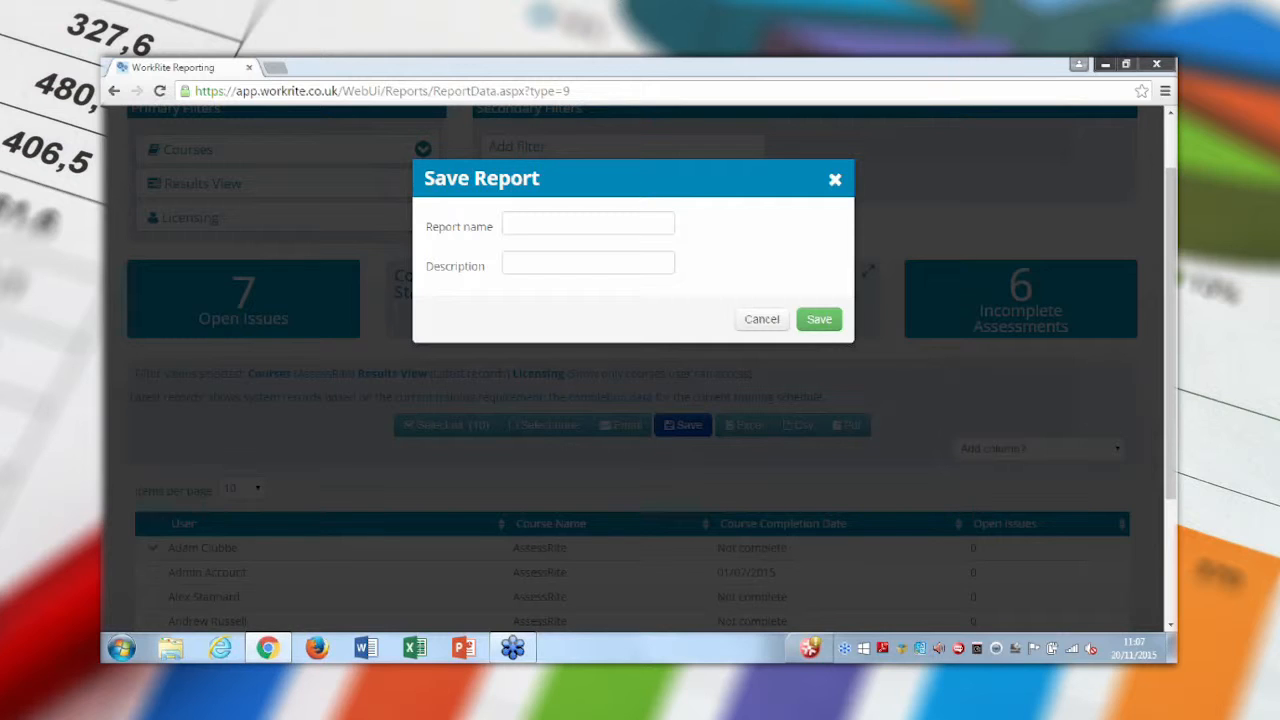
pyautogui.click(520, 227)
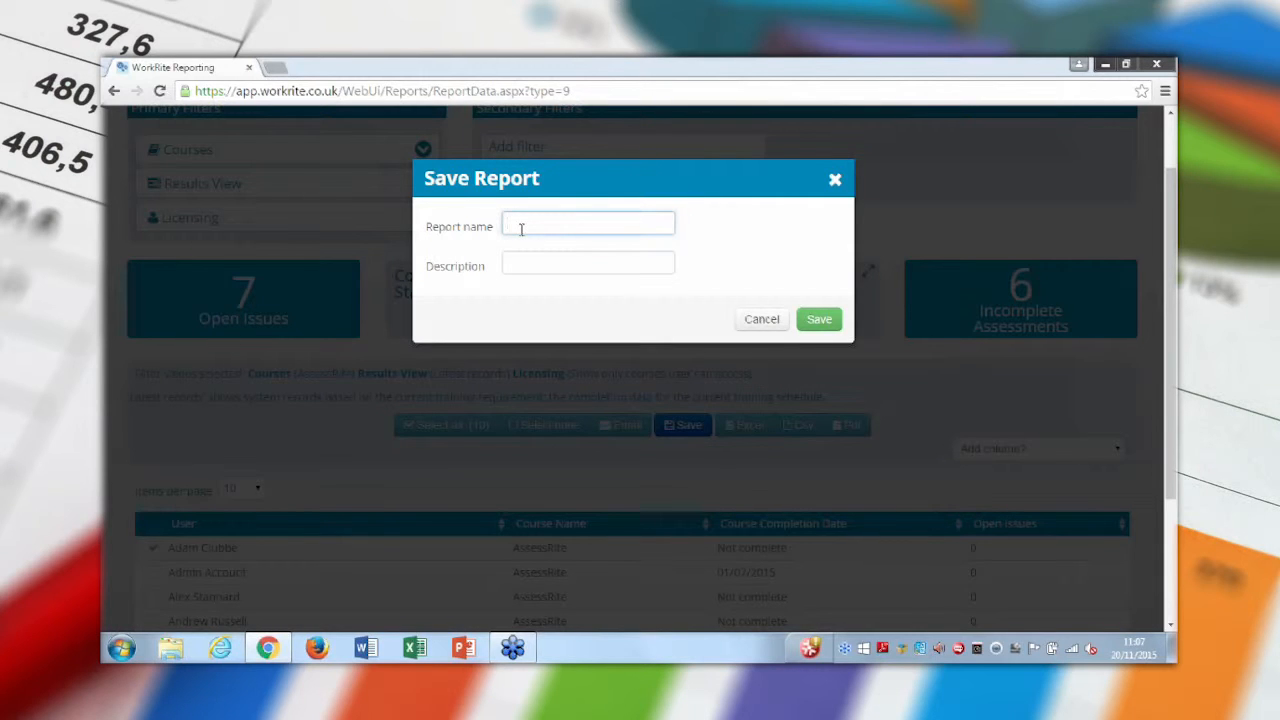
pyautogui.write('Report Demo')
pyautogui.click(543, 268)
pyautogui.write('Report Demo')
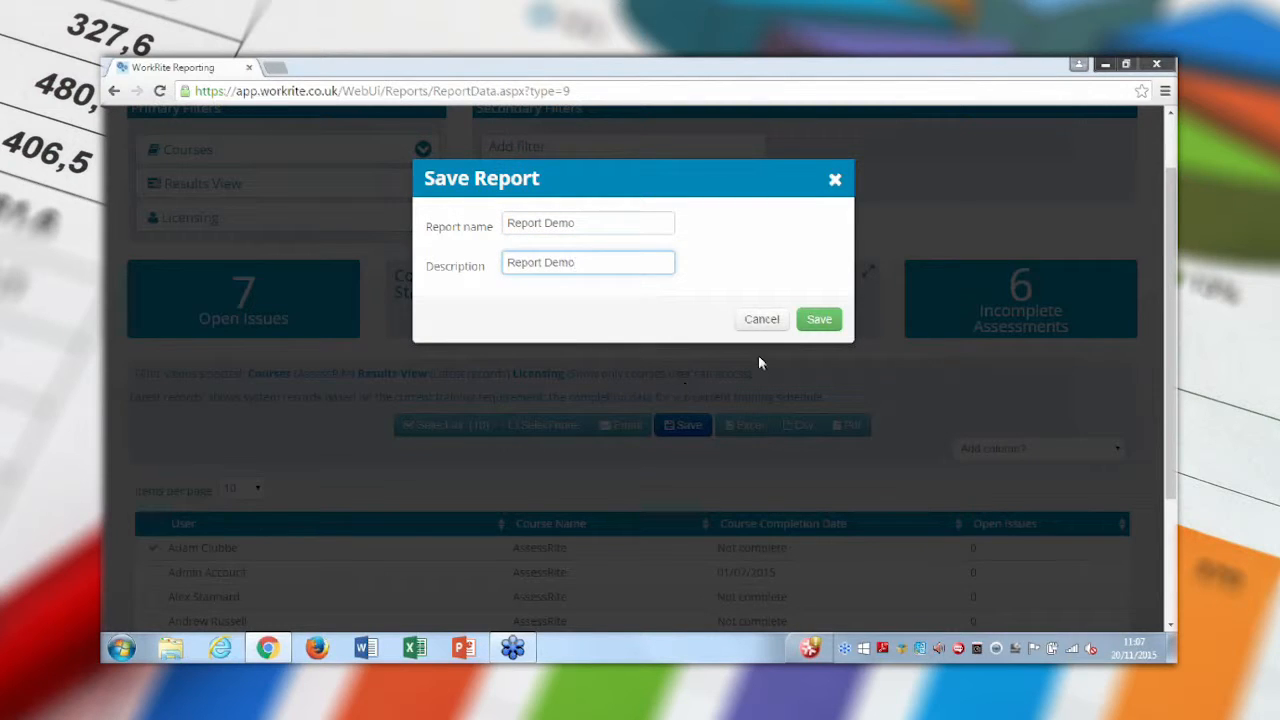
pyautogui.click(822, 319)
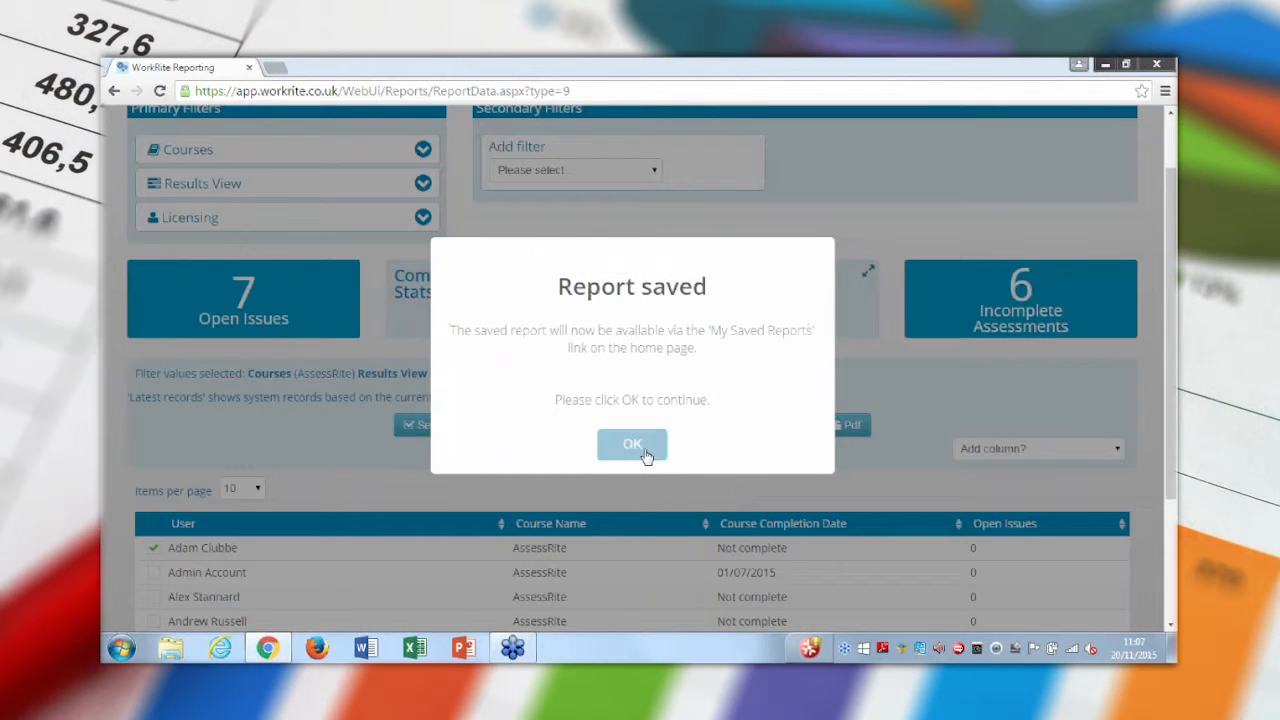
pyautogui.click(640, 443)
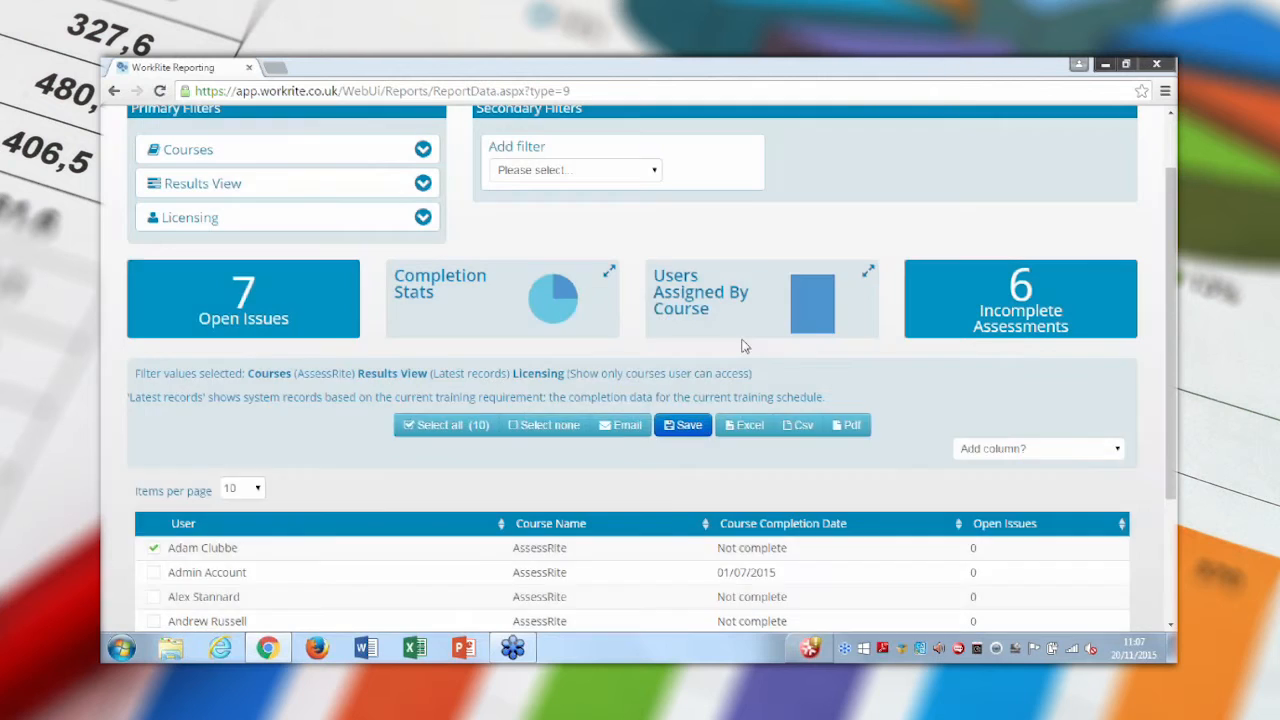
# Step: Leave the report and return to the WorkRite home page
pyautogui.scroll(1, 742, 346)
pyautogui.click(877, 133)
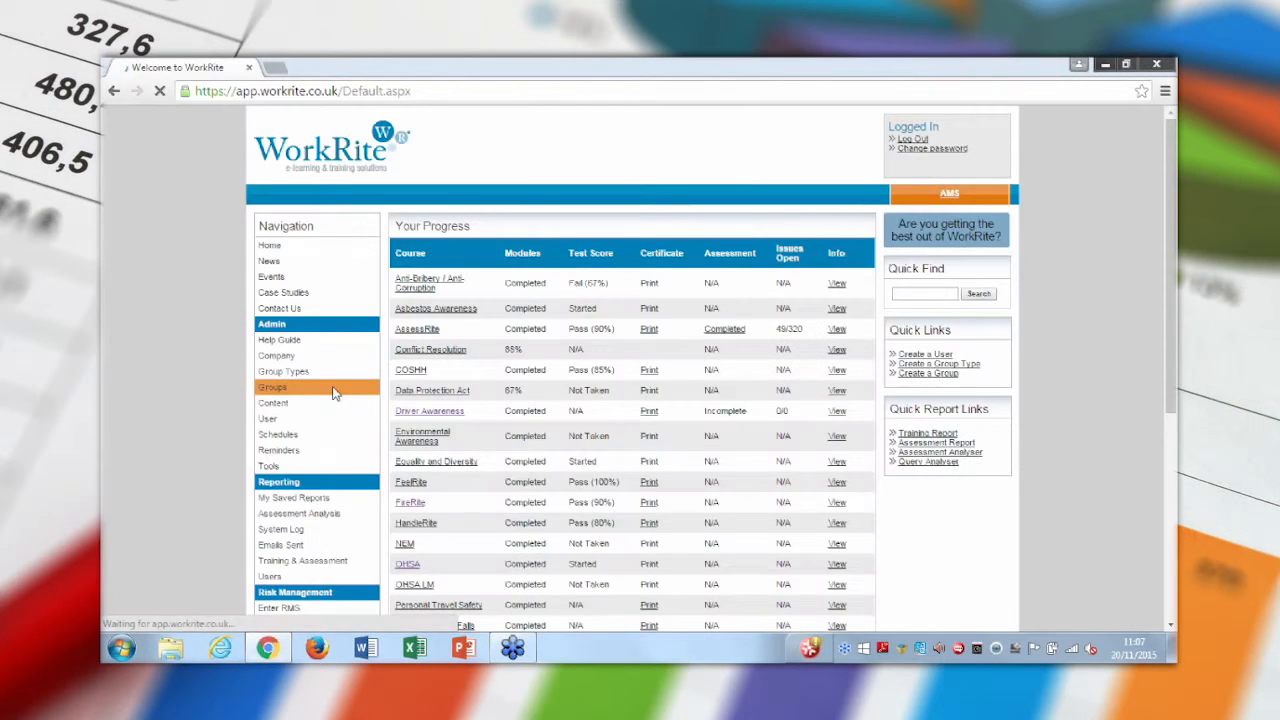
# Step: Open the list of saved reports
pyautogui.scroll(-1, 334, 386)
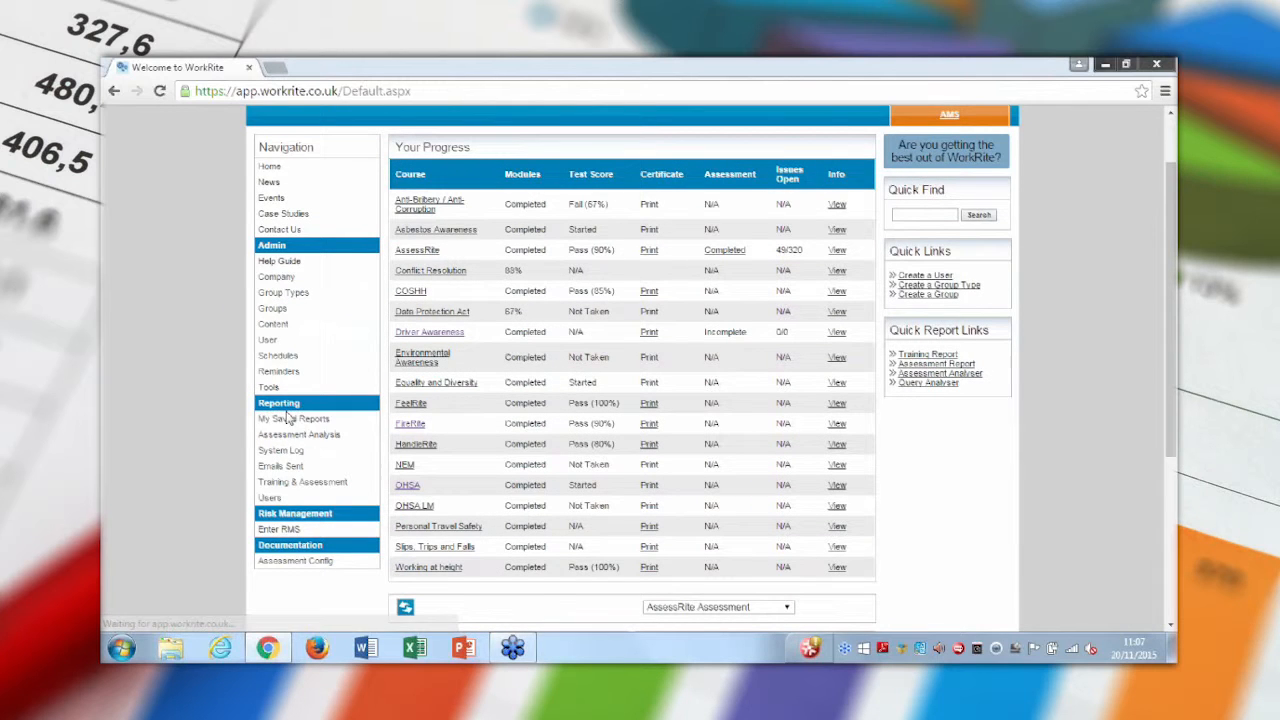
pyautogui.scroll(1, 290, 425)
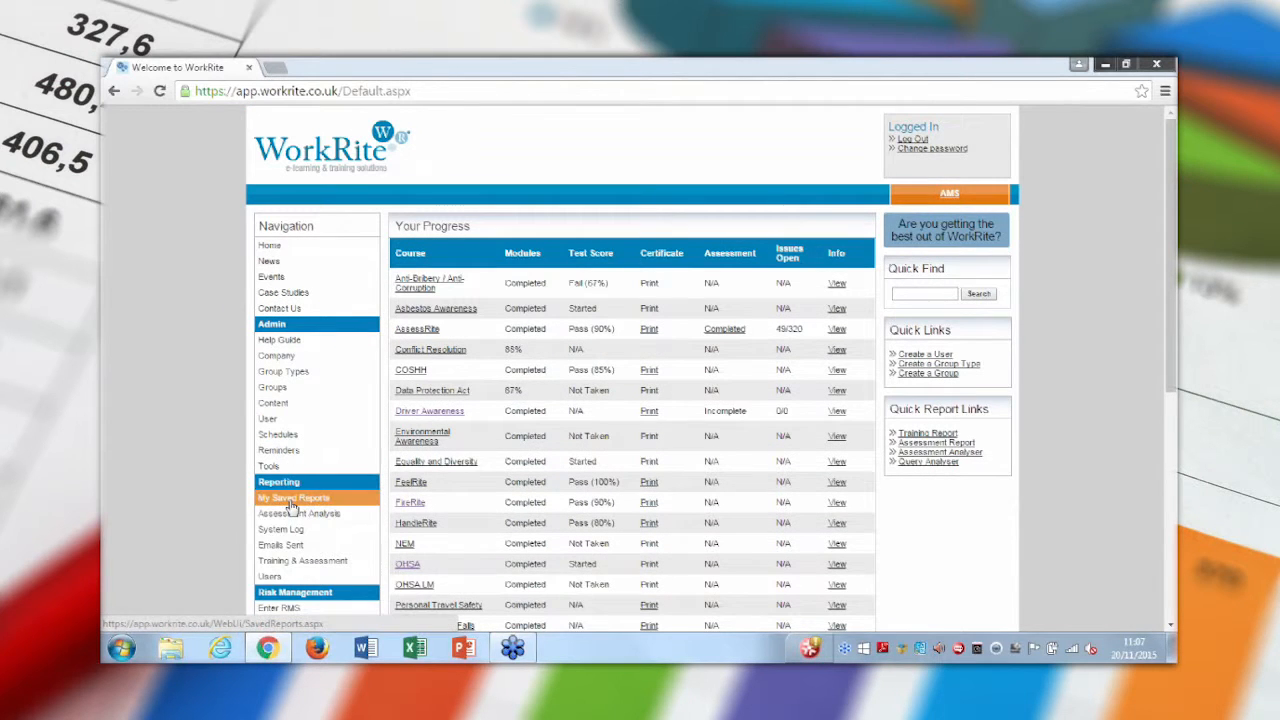
pyautogui.click(290, 500)
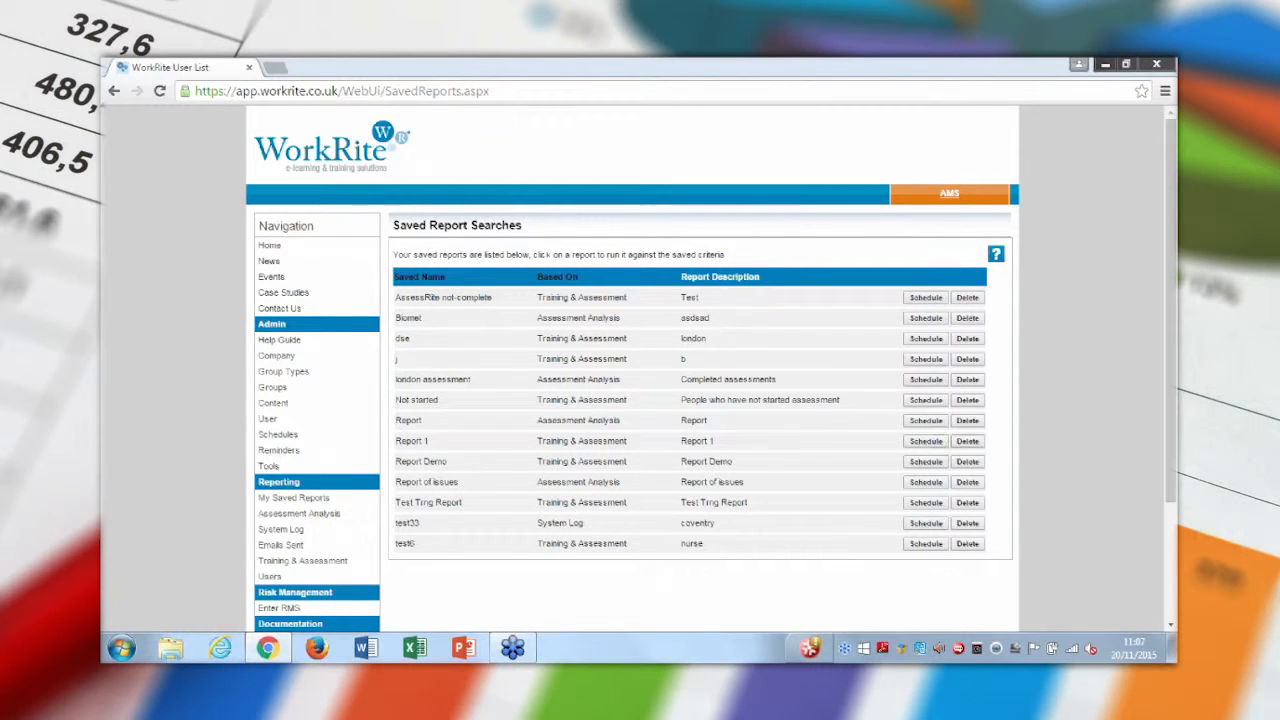
# Step: Choose an Annually interval in the schedule of the saved report "Report Demo" and go back without saving
pyautogui.click(926, 463)
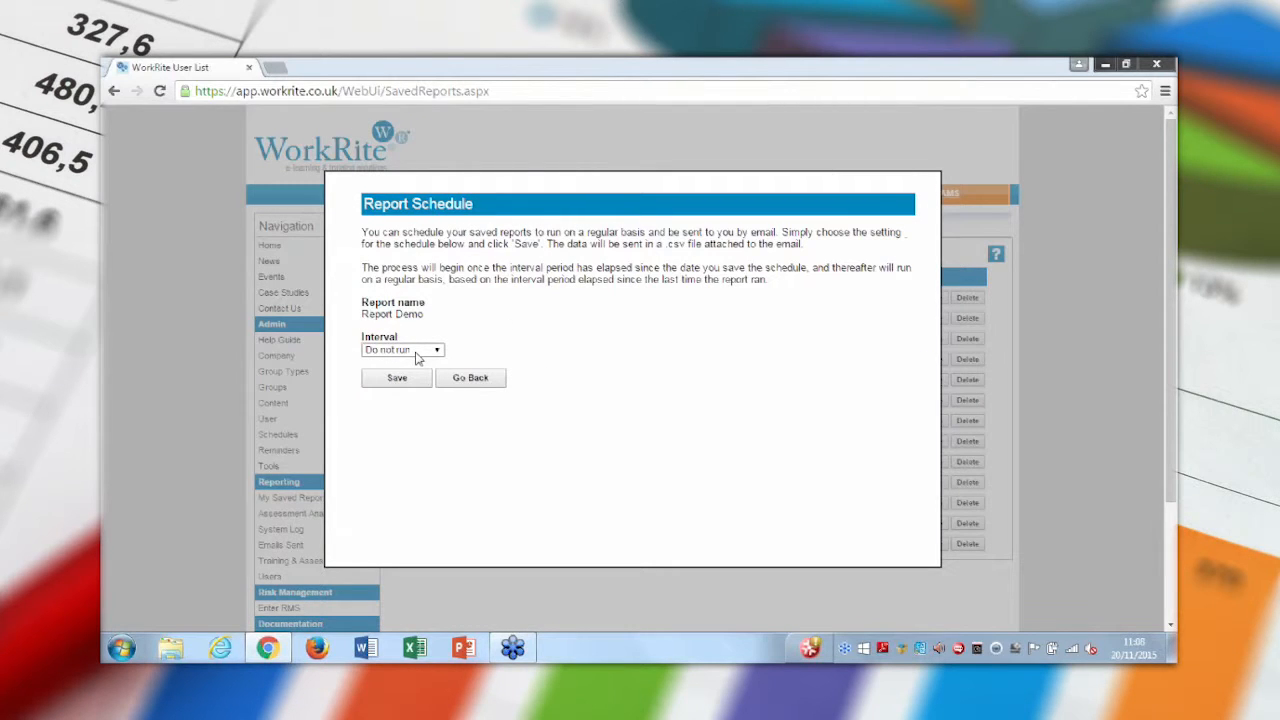
pyautogui.click(417, 352)
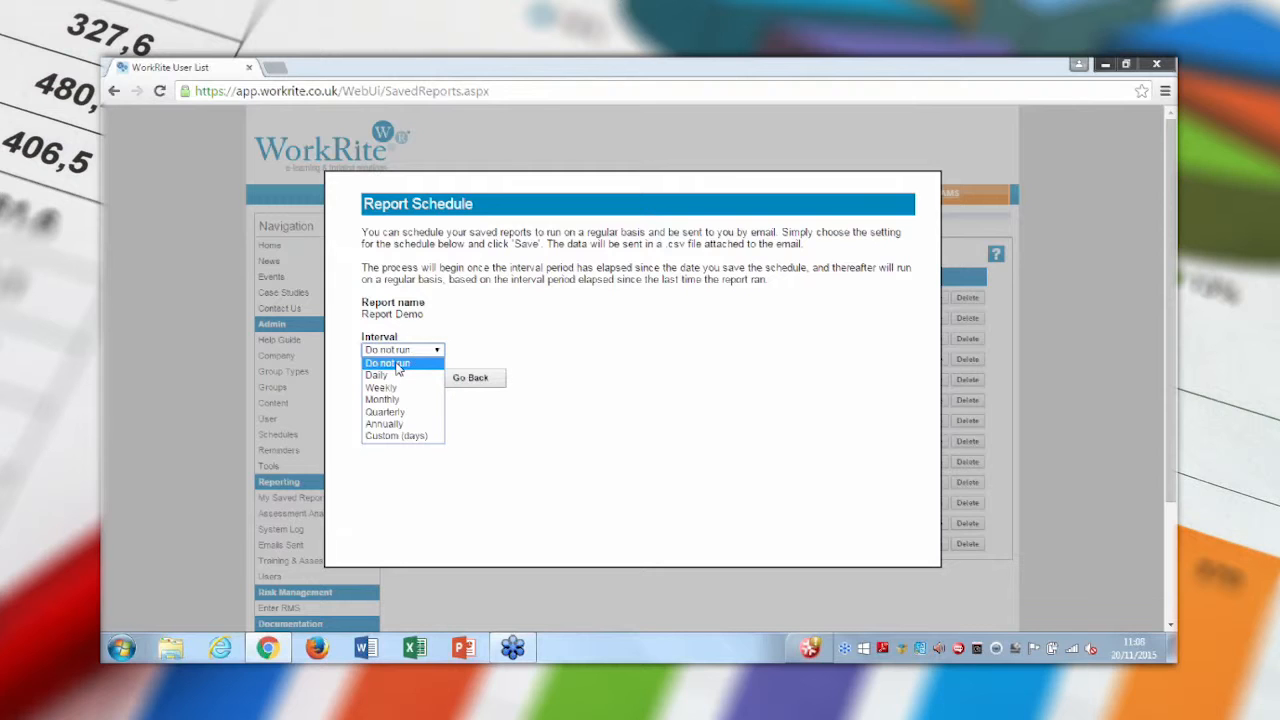
pyautogui.click(397, 424)
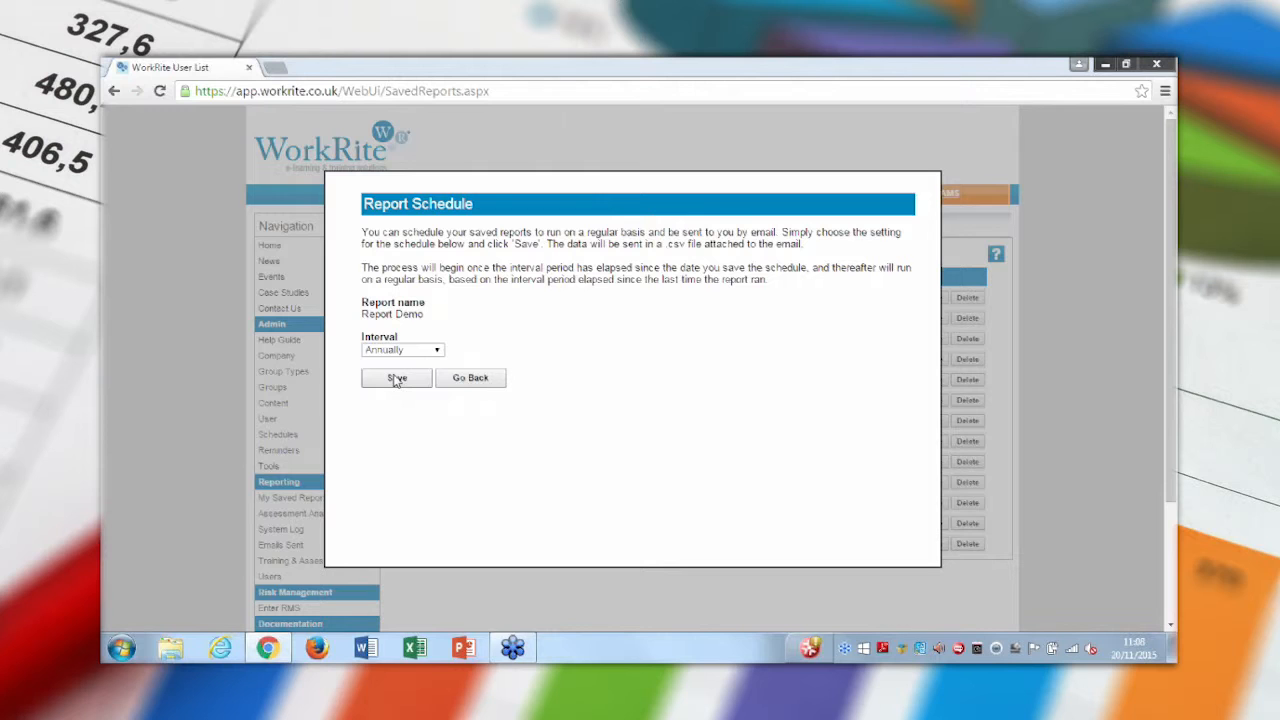
pyautogui.click(479, 382)
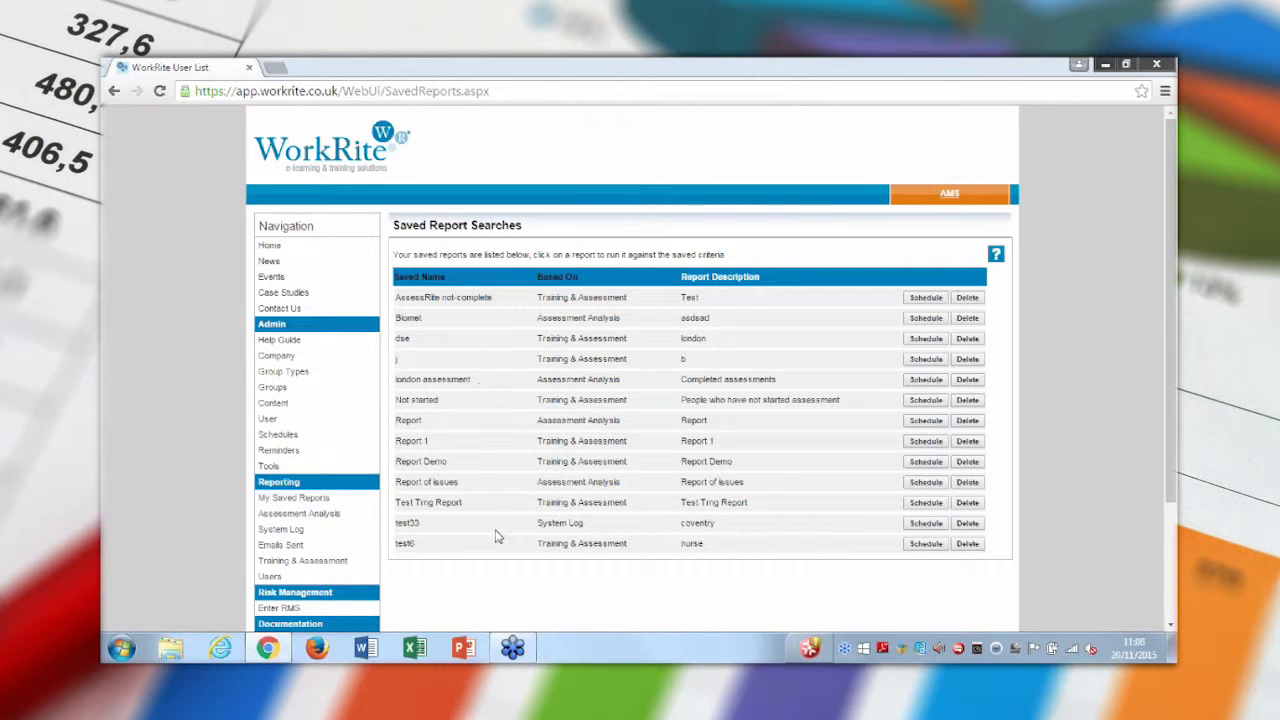
# Step: Delete the saved report "Report Demo" and confirm the deletion
pyautogui.click(965, 462)
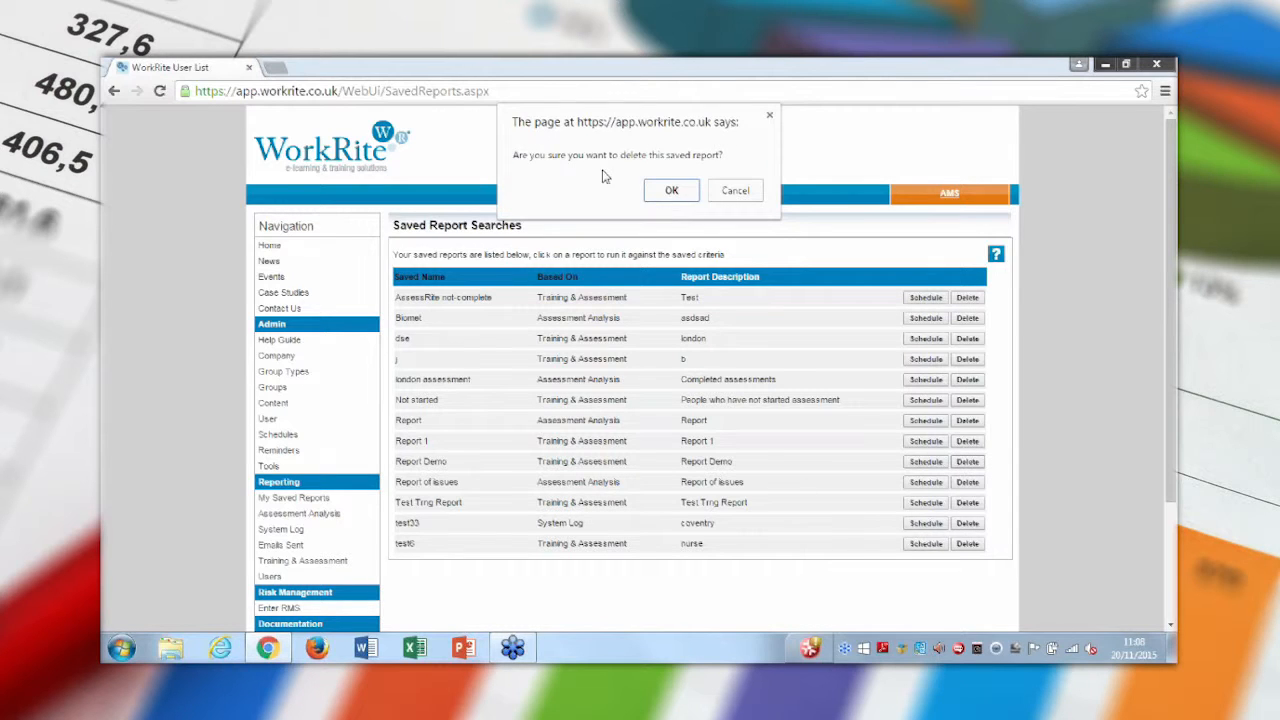
pyautogui.click(670, 191)
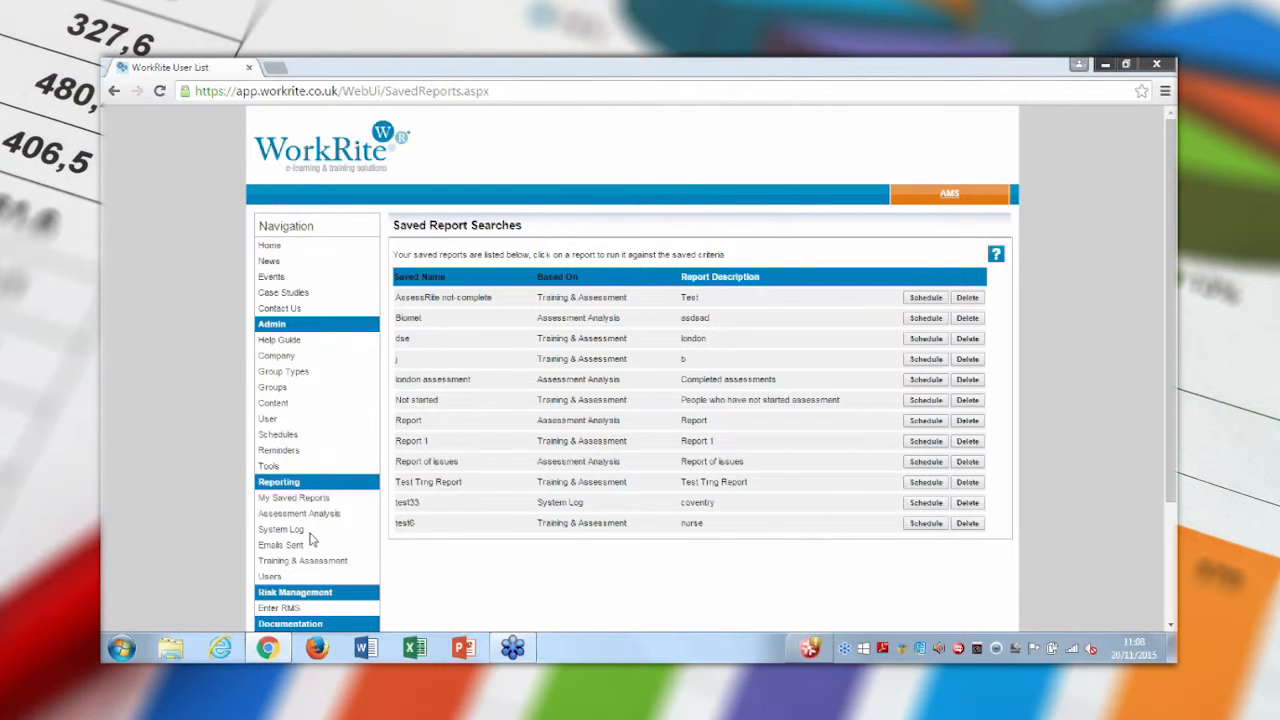
# Step: Open the Training & Assessment report and export its results to PDF
pyautogui.click(316, 563)
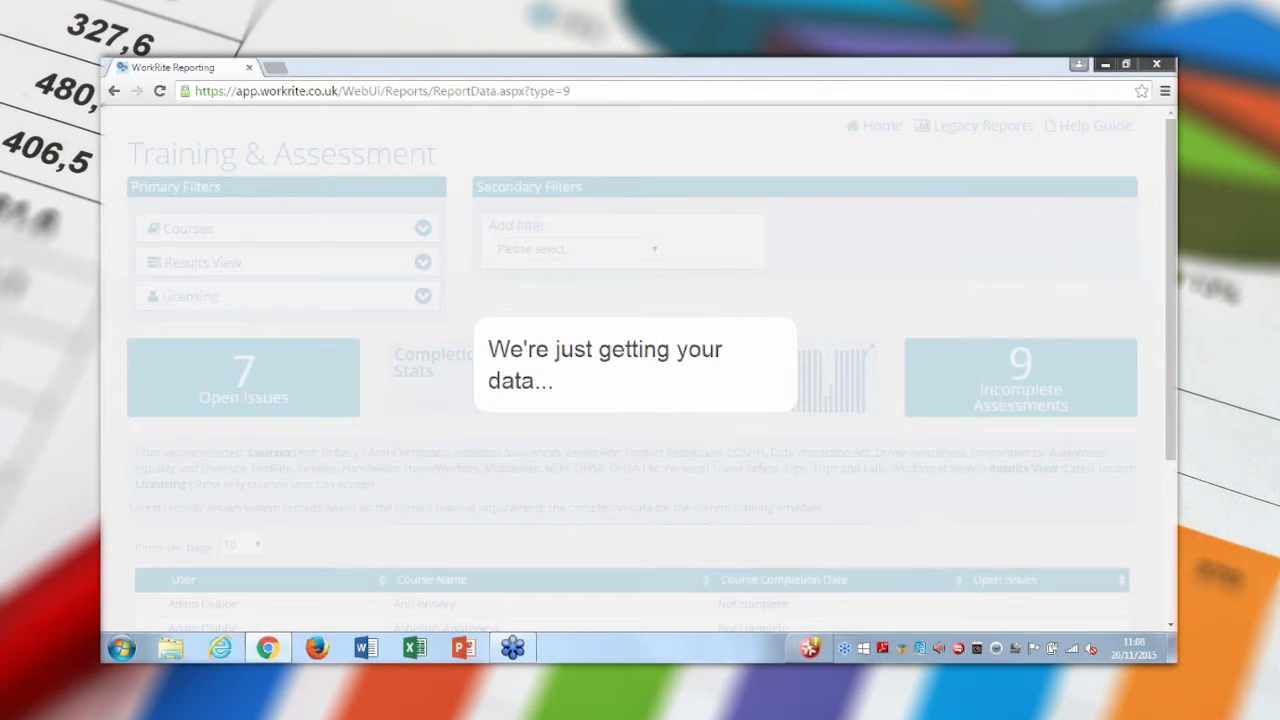
pyautogui.scroll(-1, 721, 587)
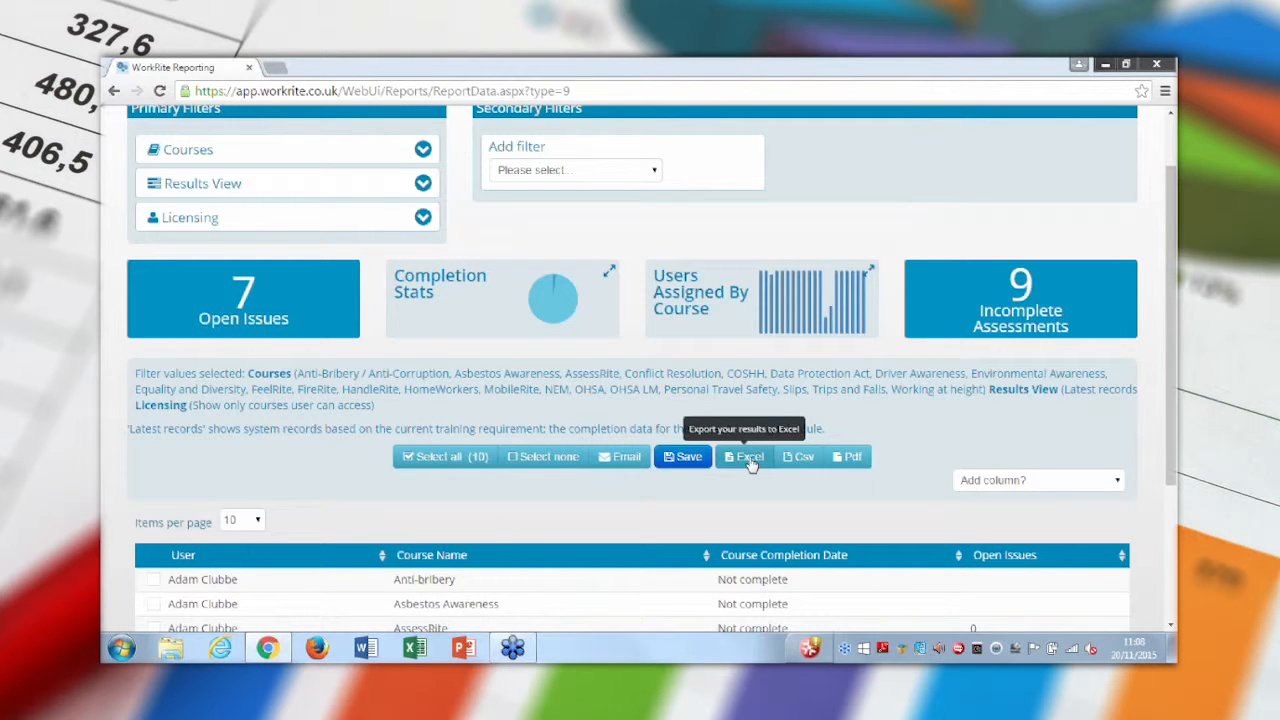
pyautogui.click(845, 457)
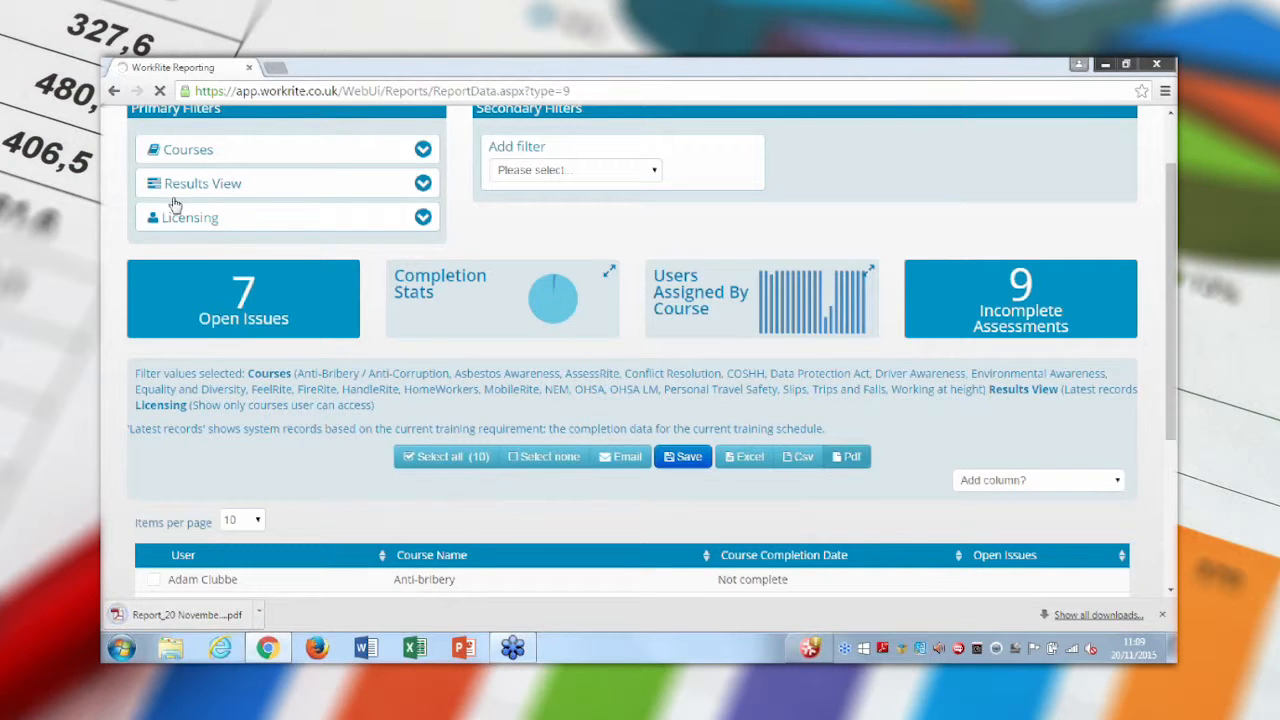
# Step: Open the exported PDF report, look through its charts and user pages, and close it
pyautogui.click(229, 612)
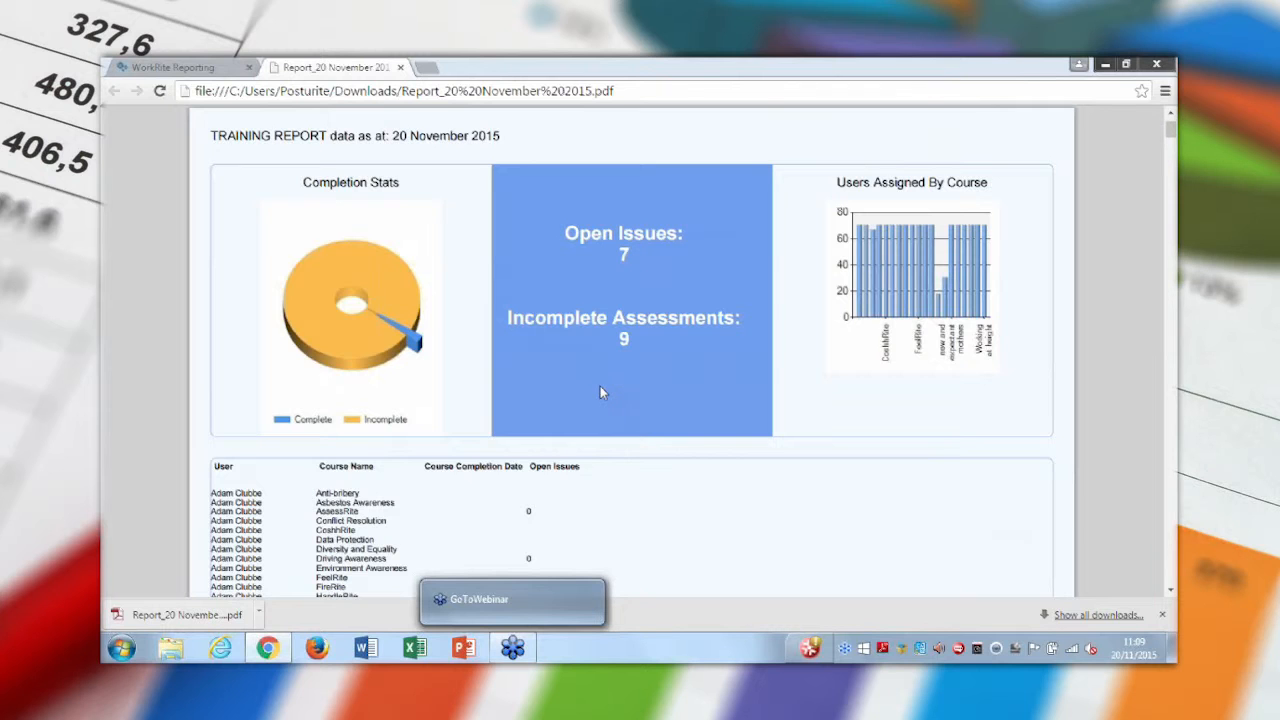
pyautogui.scroll(-15, 600, 392)
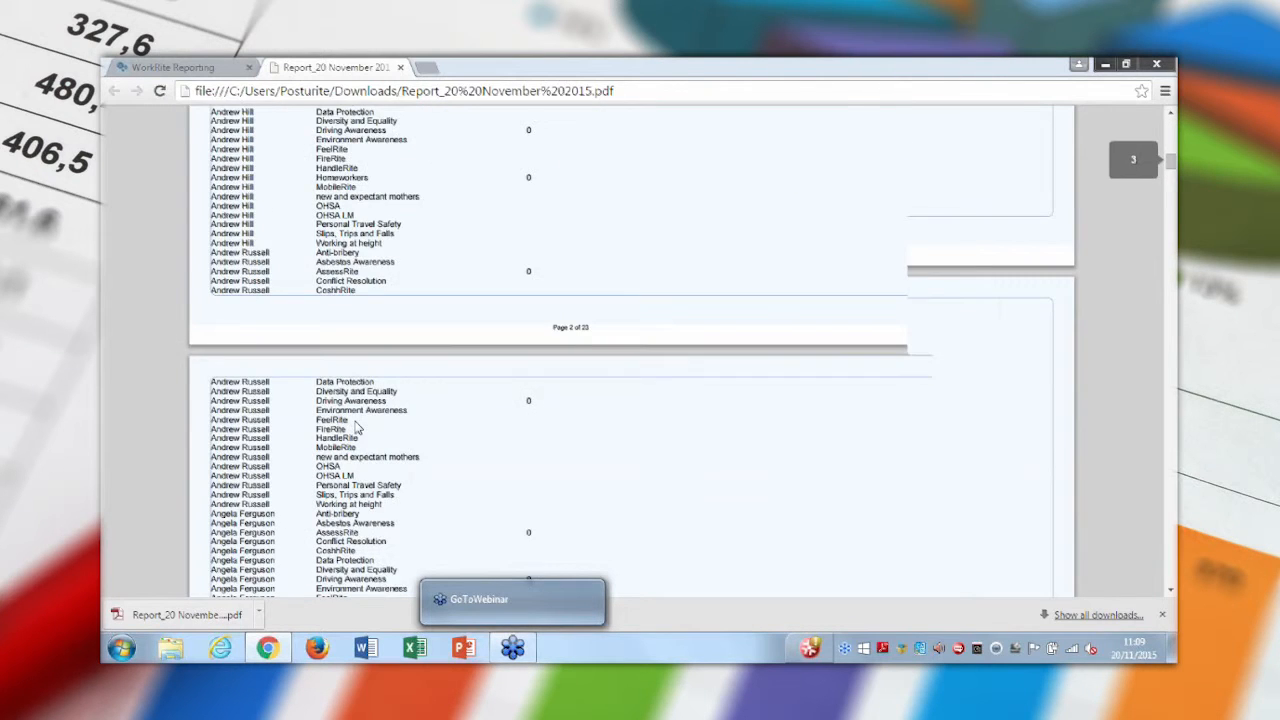
pyautogui.scroll(15, 355, 428)
pyautogui.click(400, 67)
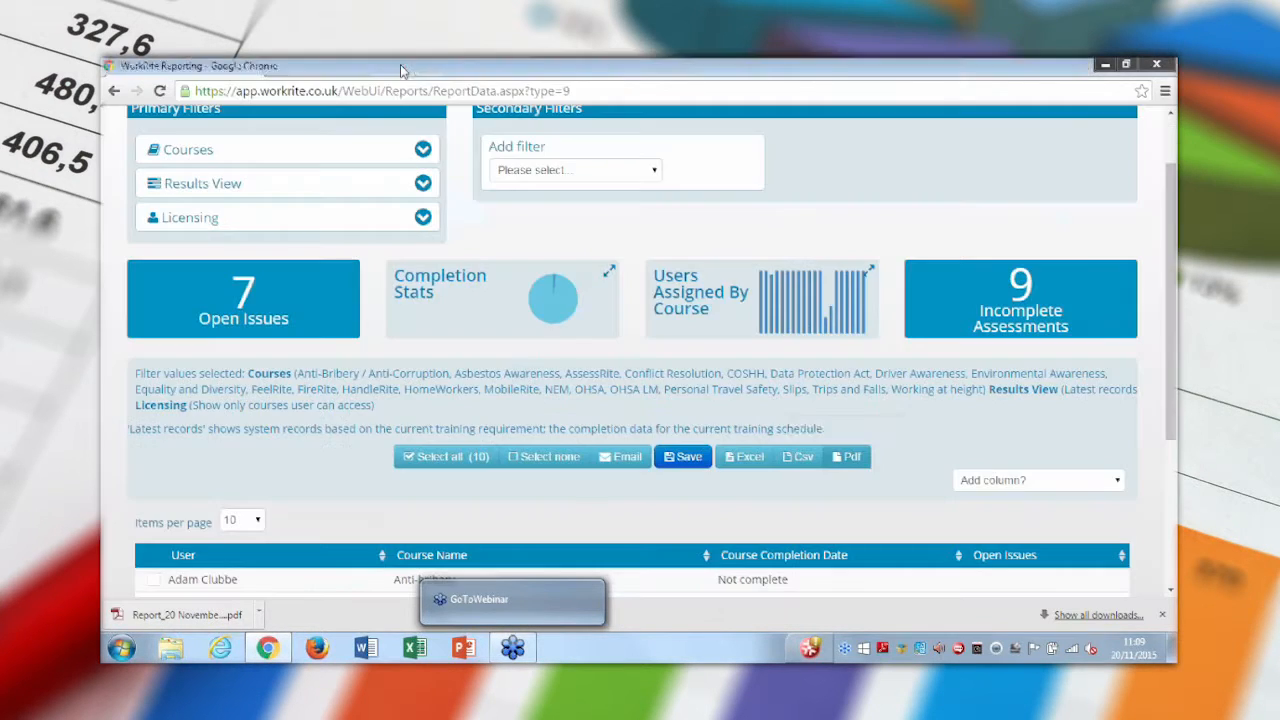
# Step: Filter the Training & Assessment report to the AssessRite course only
pyautogui.scroll(1, 537, 400)
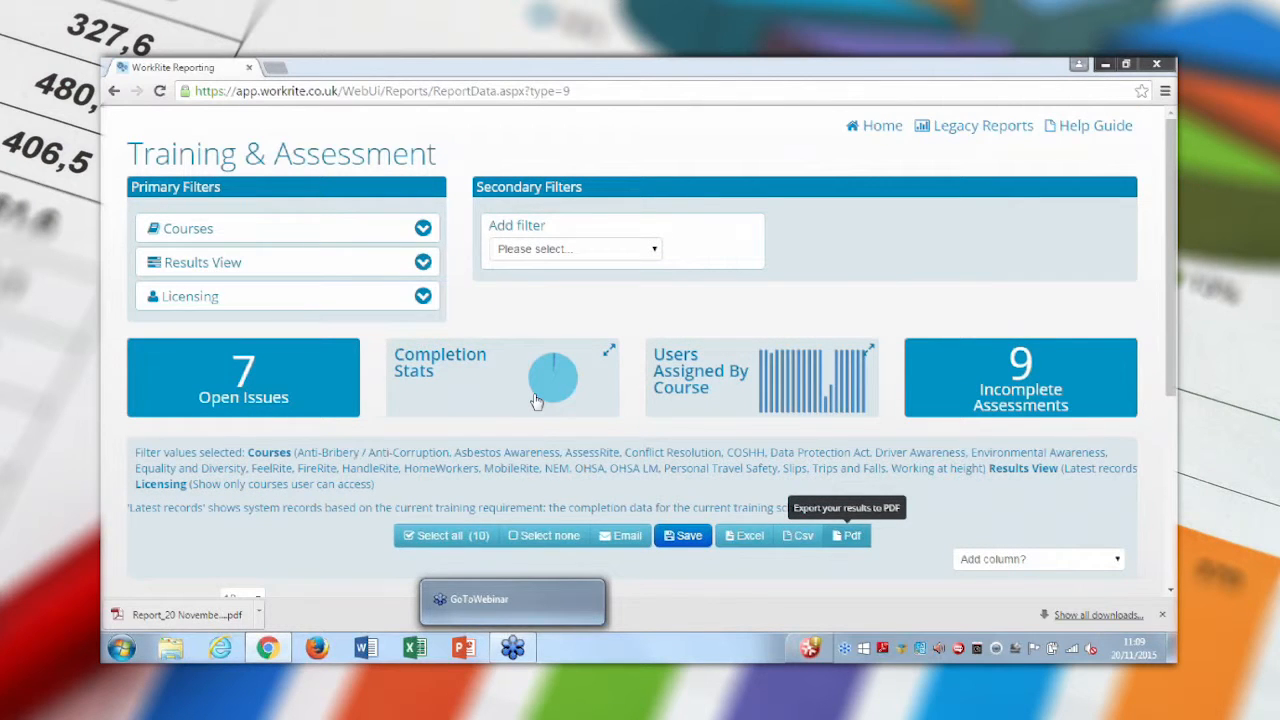
pyautogui.click(175, 229)
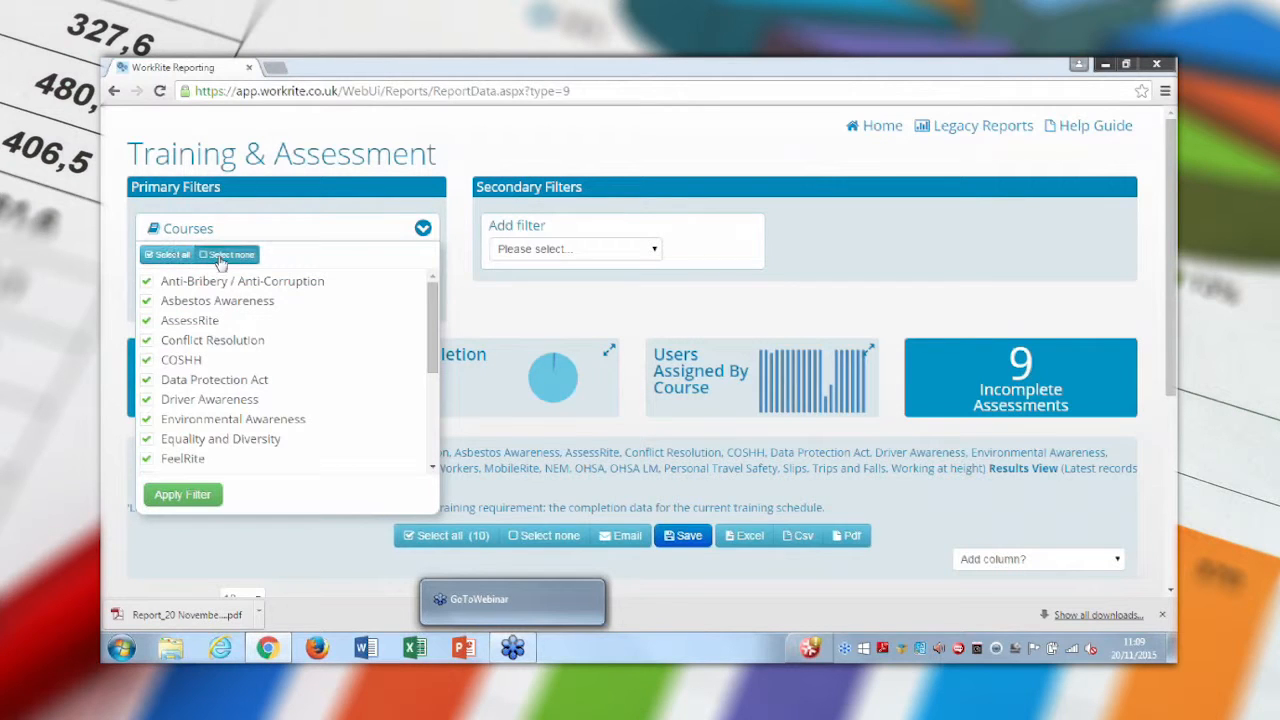
pyautogui.click(221, 257)
pyautogui.click(160, 322)
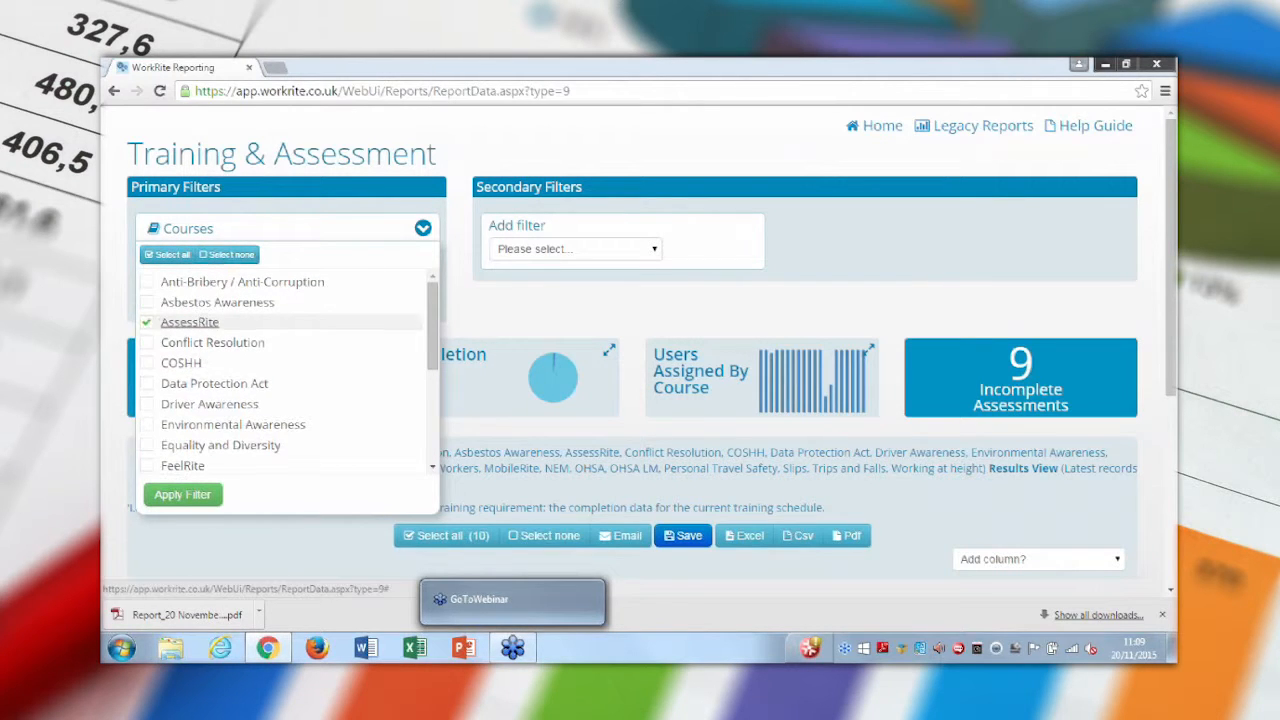
pyautogui.click(183, 496)
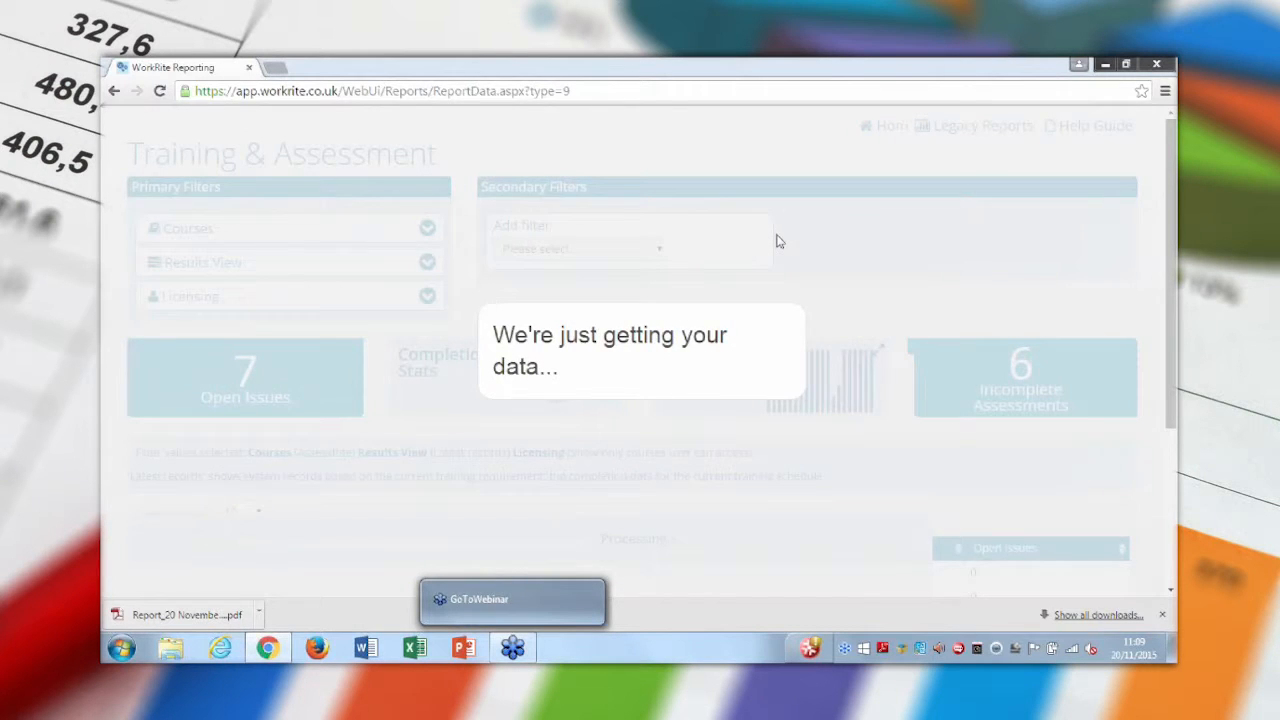
# Step: Add a Course Status secondary filter for "Started but not complete" and "Not started" and apply it
pyautogui.click(589, 252)
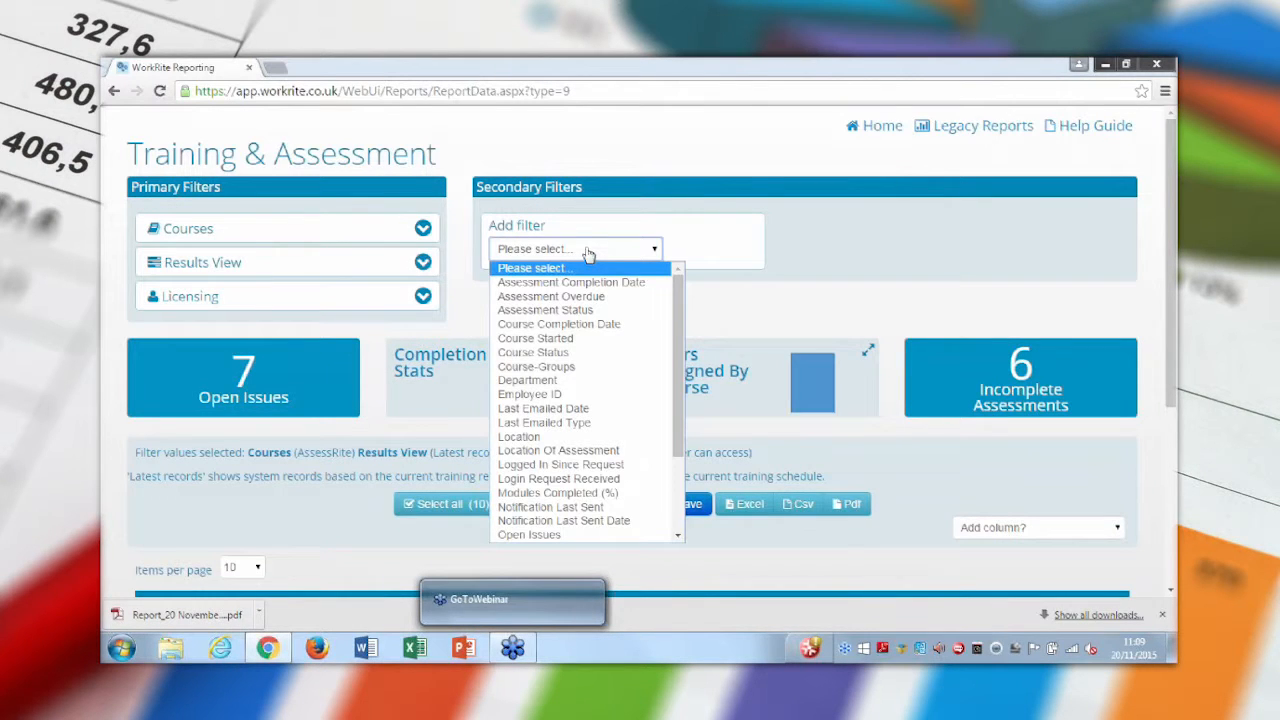
pyautogui.click(563, 355)
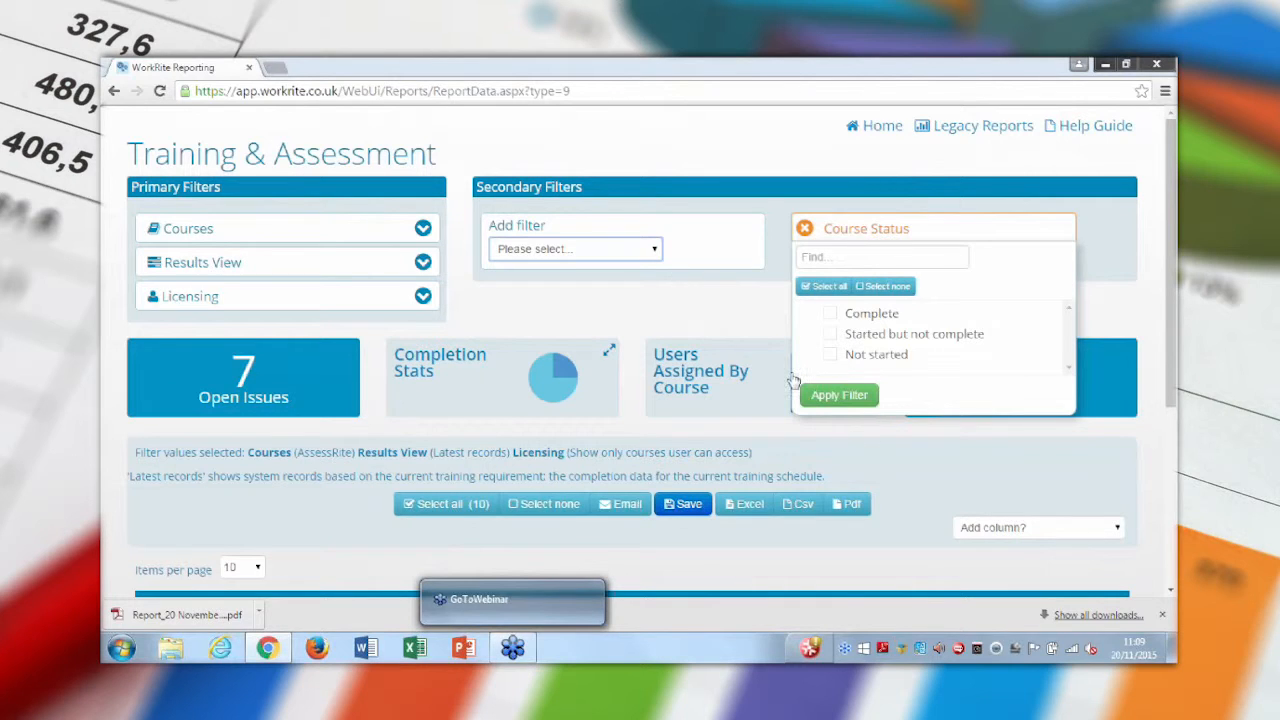
pyautogui.click(831, 334)
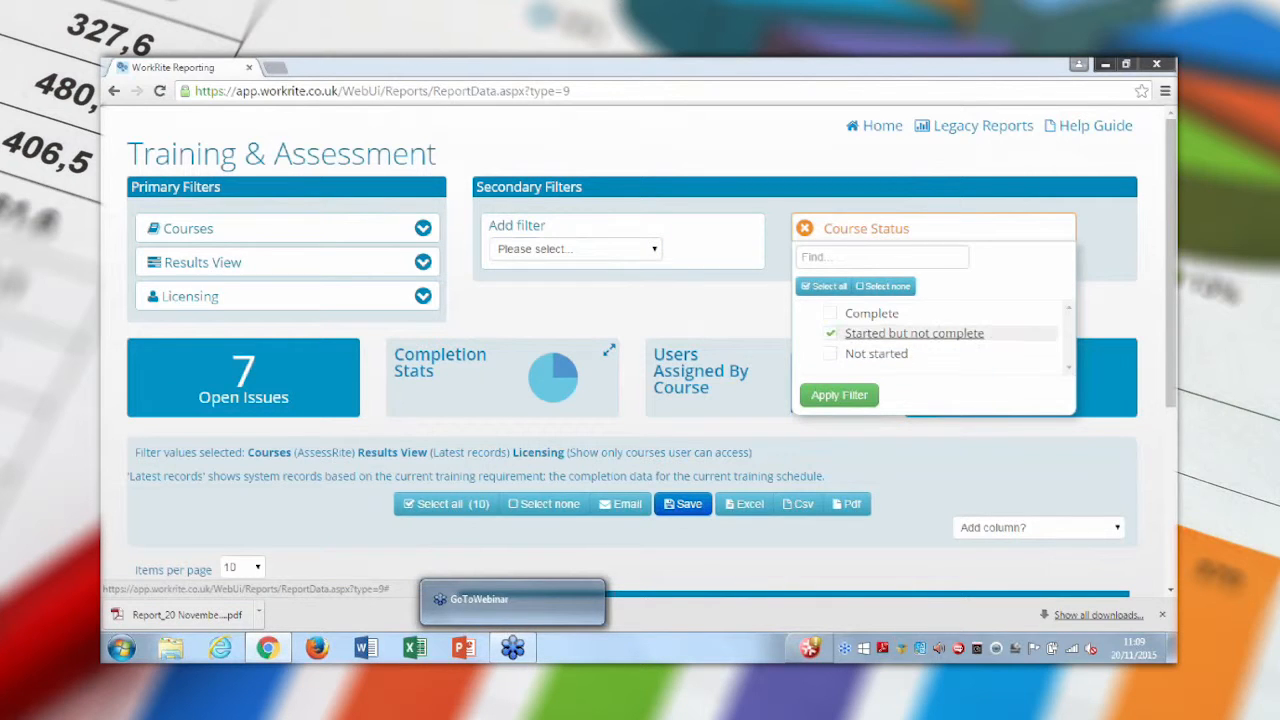
pyautogui.click(830, 354)
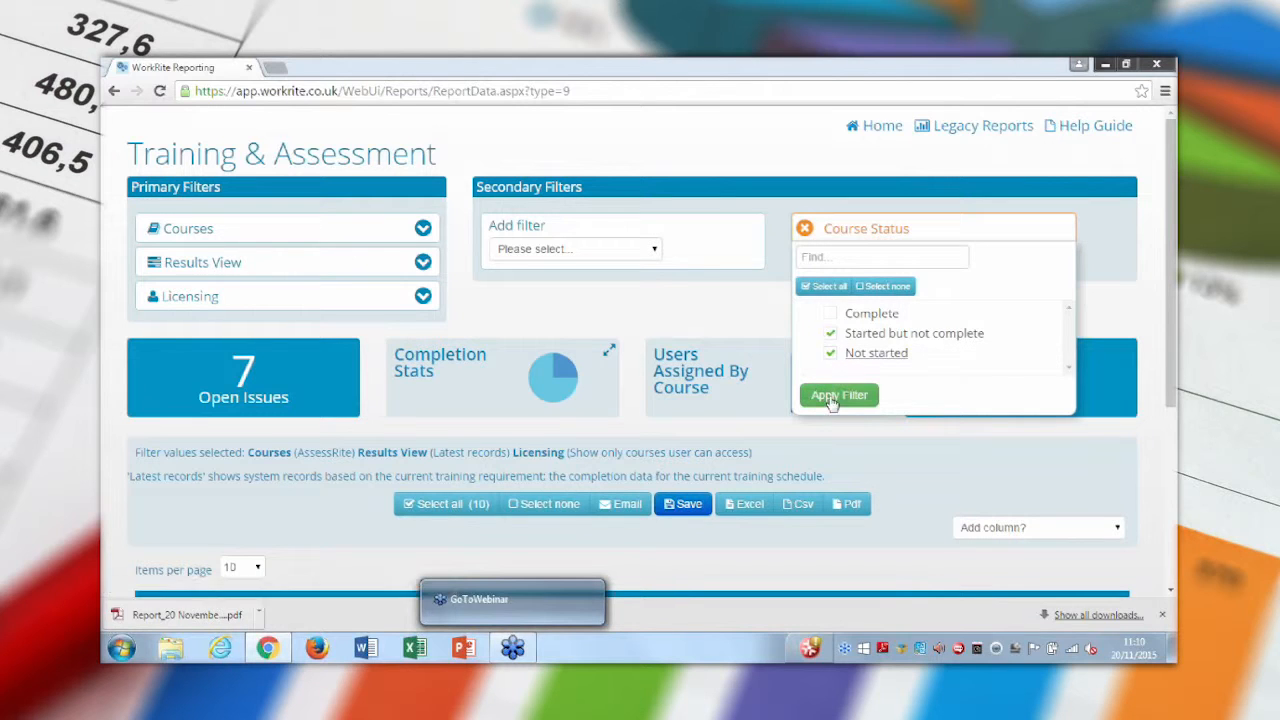
pyautogui.click(838, 396)
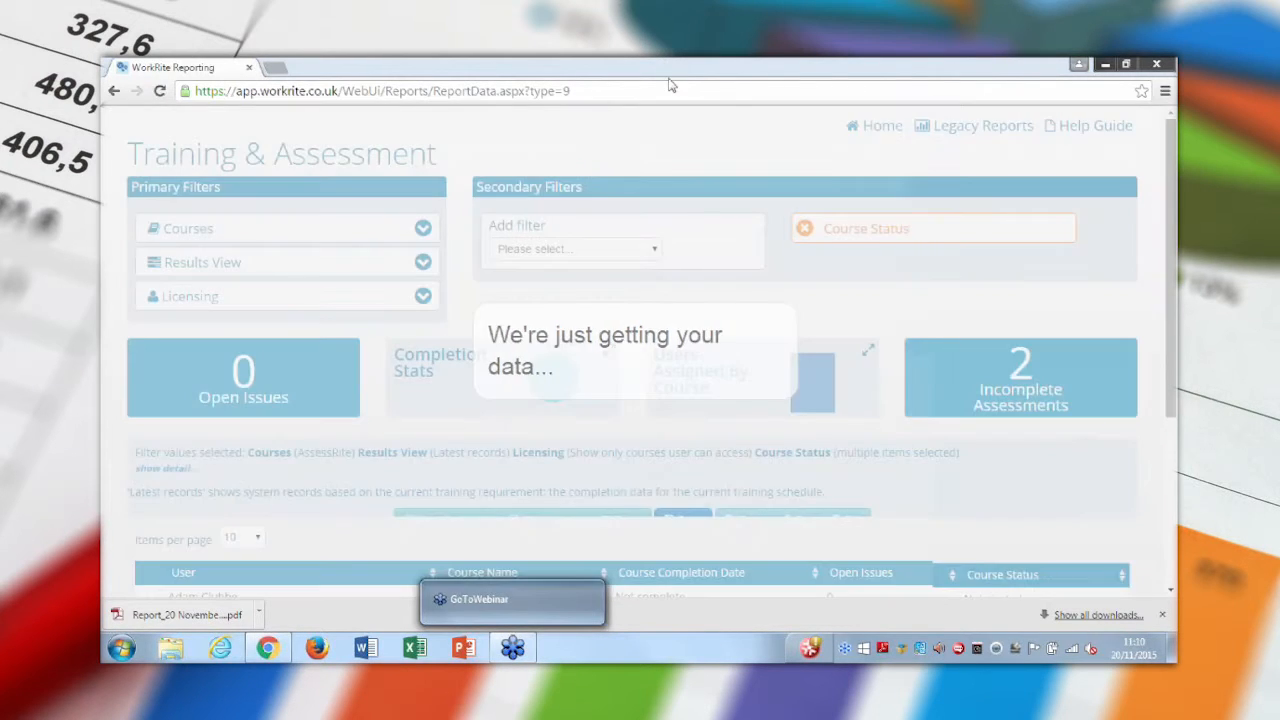
# Step: Set the results table to show all items per page and look through the full user list
pyautogui.scroll(-1, 675, 250)
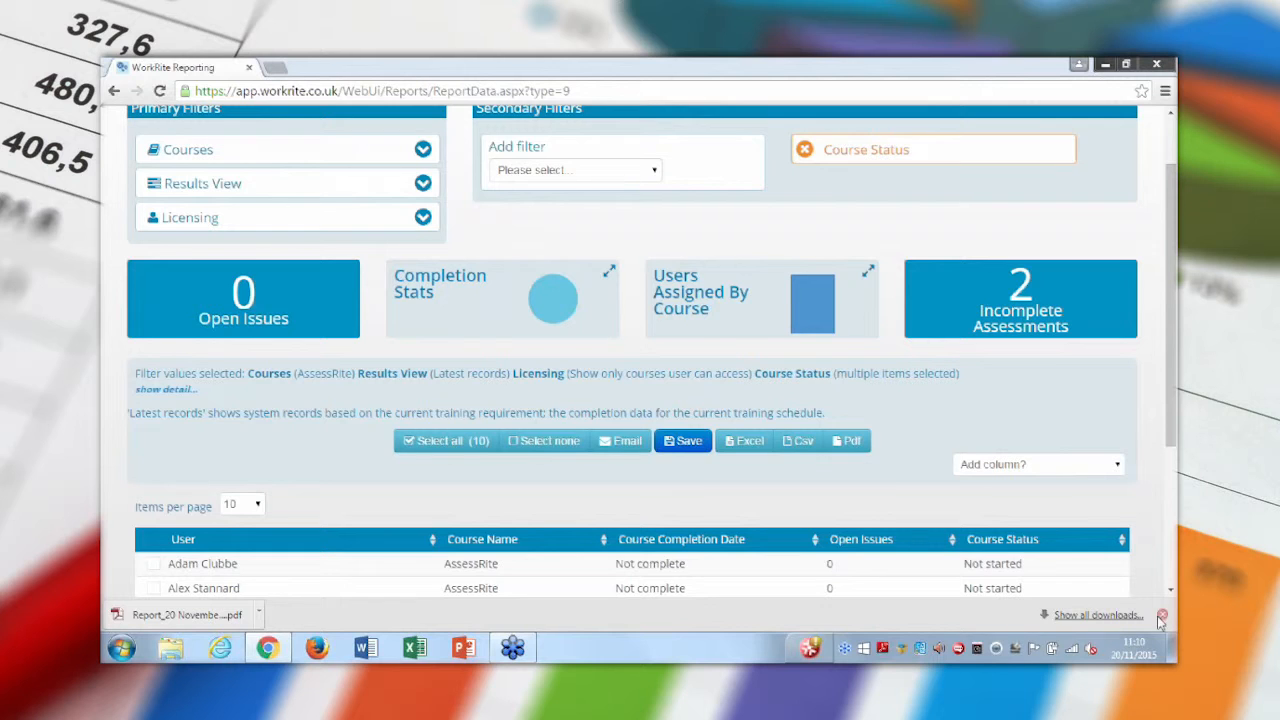
pyautogui.click(1162, 614)
pyautogui.scroll(-1, 640, 400)
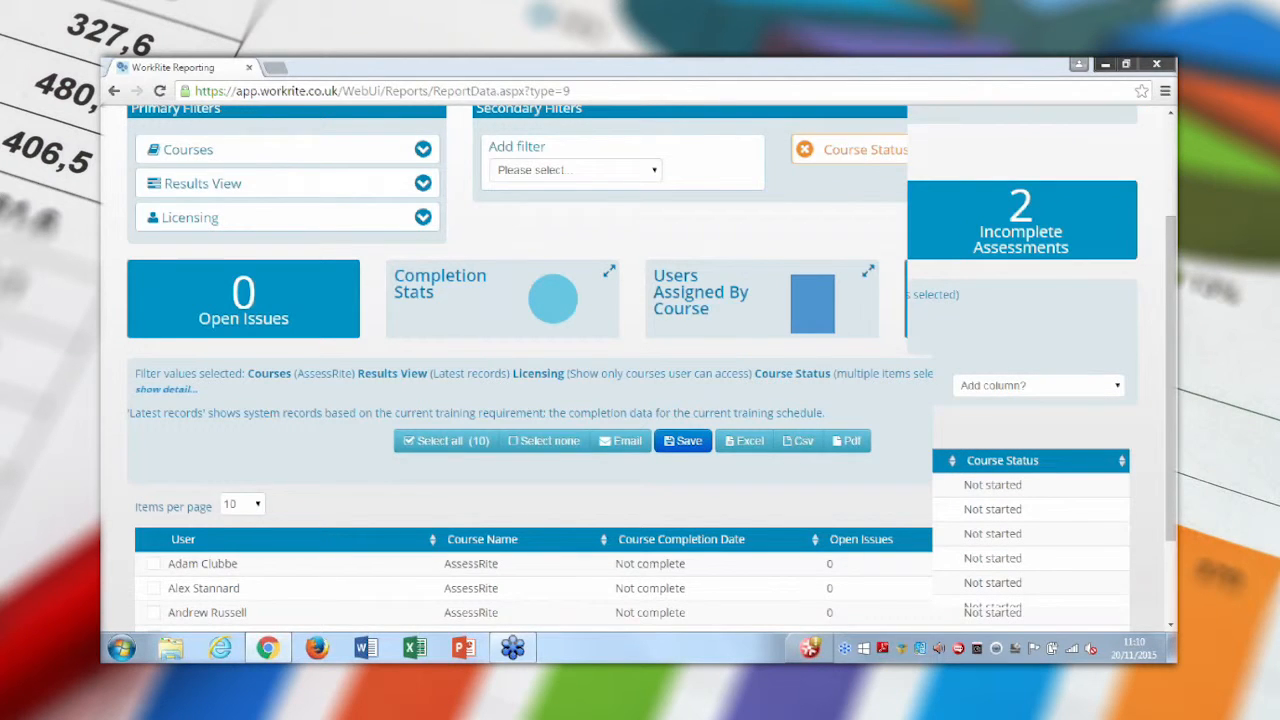
pyautogui.scroll(-2, 805, 425)
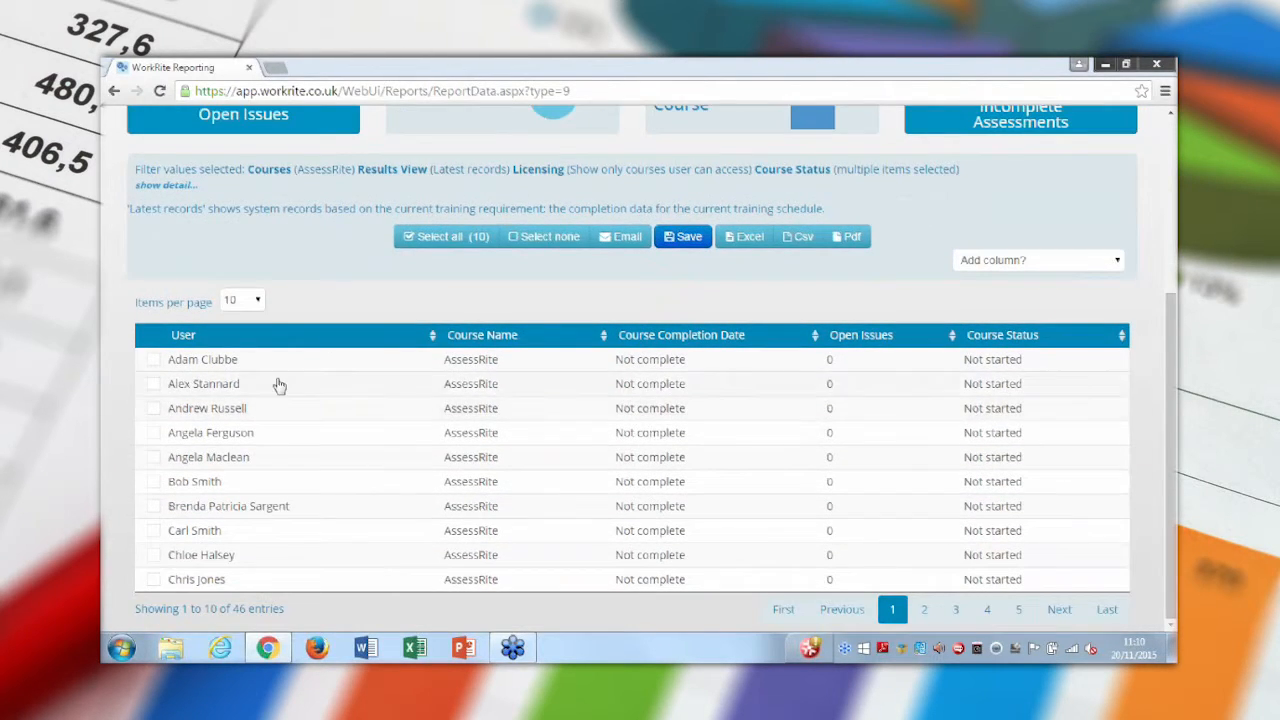
pyautogui.click(240, 300)
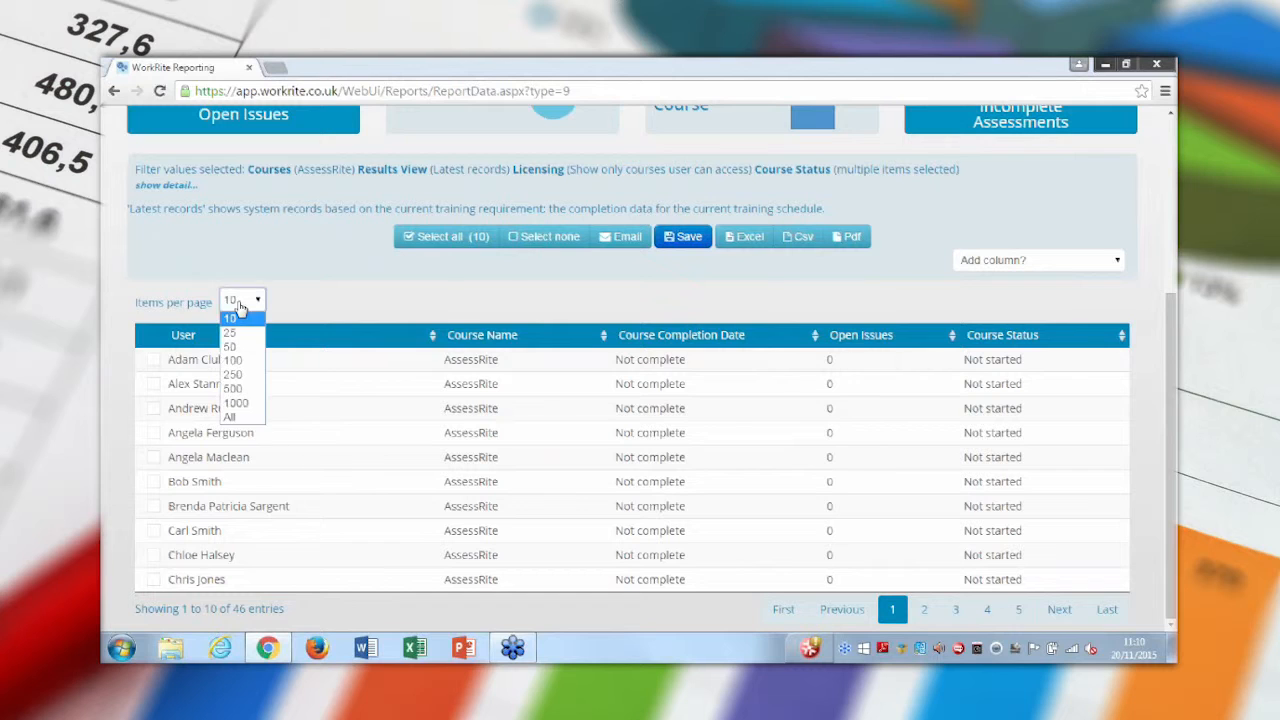
pyautogui.click(237, 418)
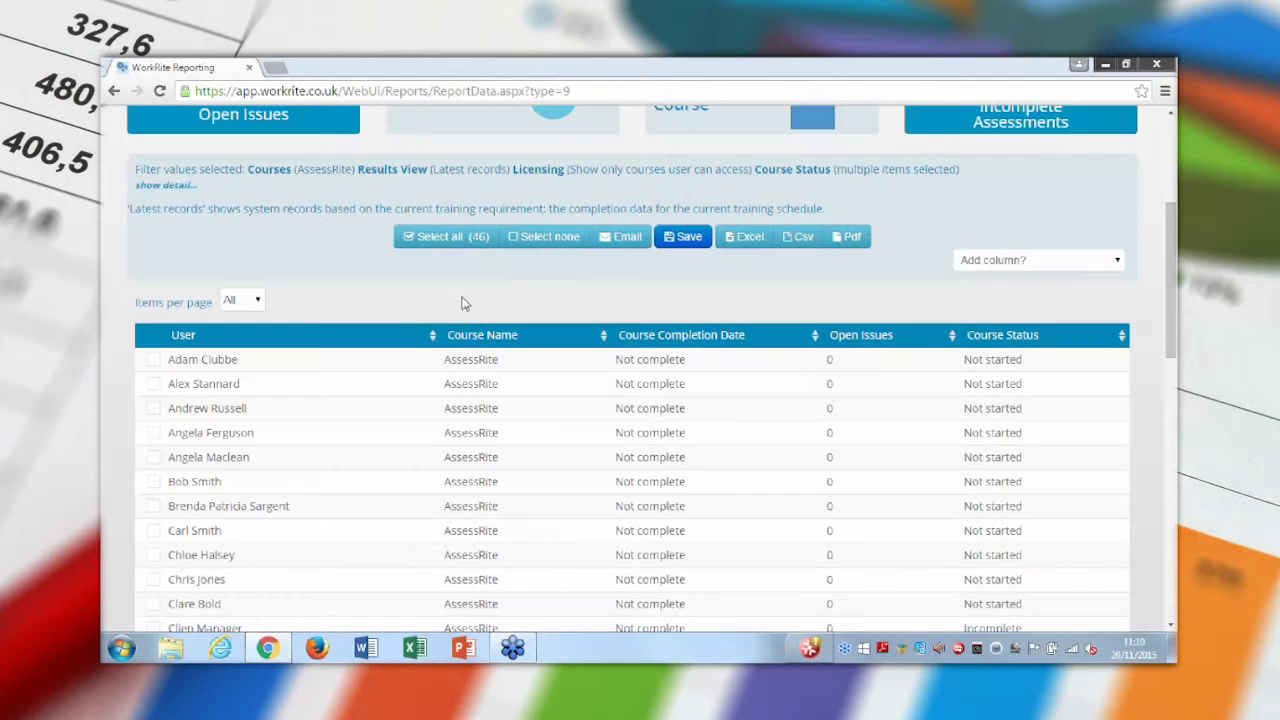
pyautogui.scroll(-1, 462, 303)
pyautogui.scroll(-10, 462, 303)
pyautogui.scroll(1, 462, 303)
pyautogui.scroll(5, 632, 370)
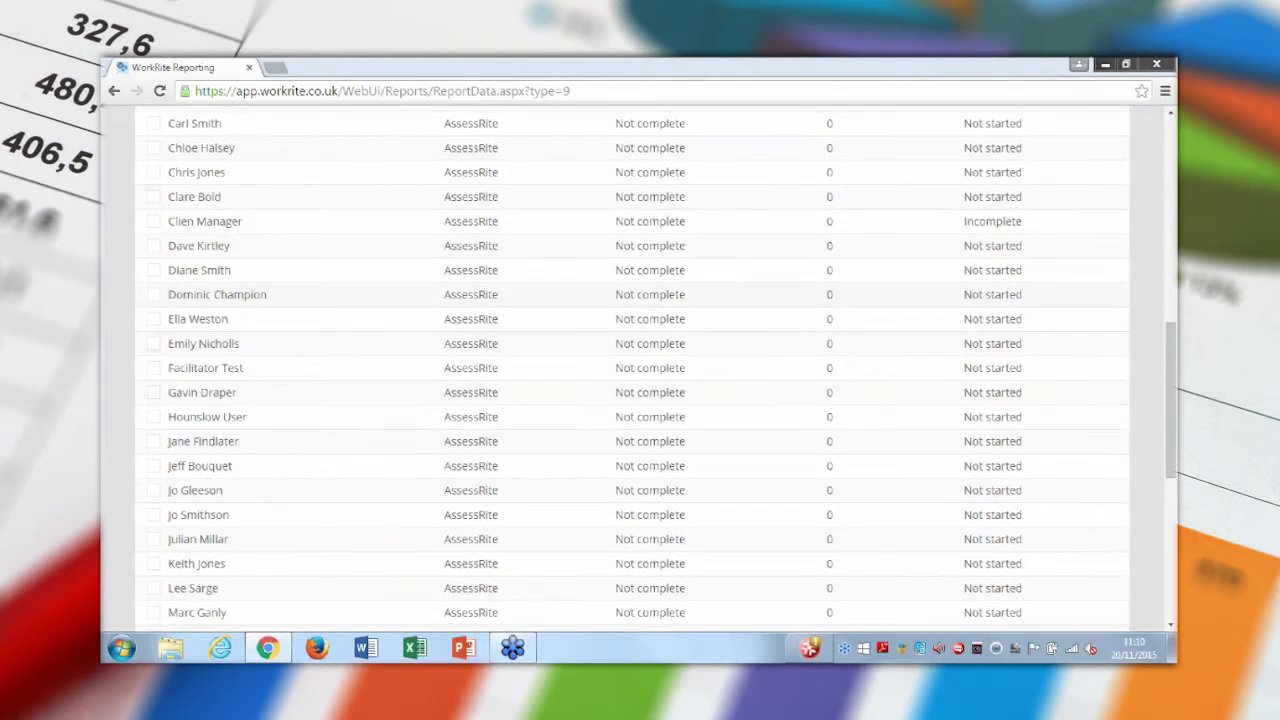
pyautogui.scroll(10, 771, 368)
pyautogui.scroll(-5, 771, 368)
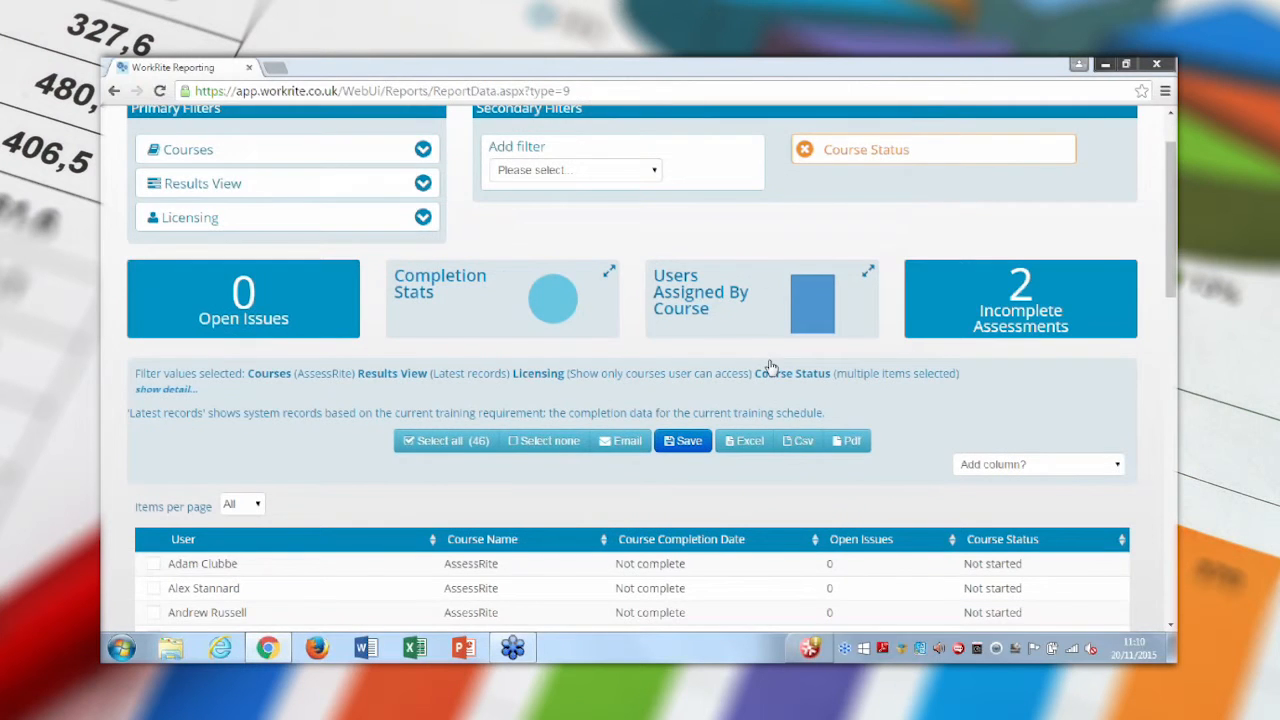
# Step: Add a Modules Completed (%) secondary filter with all completion ranges selected and apply it
pyautogui.scroll(5, 700, 330)
pyautogui.click(586, 250)
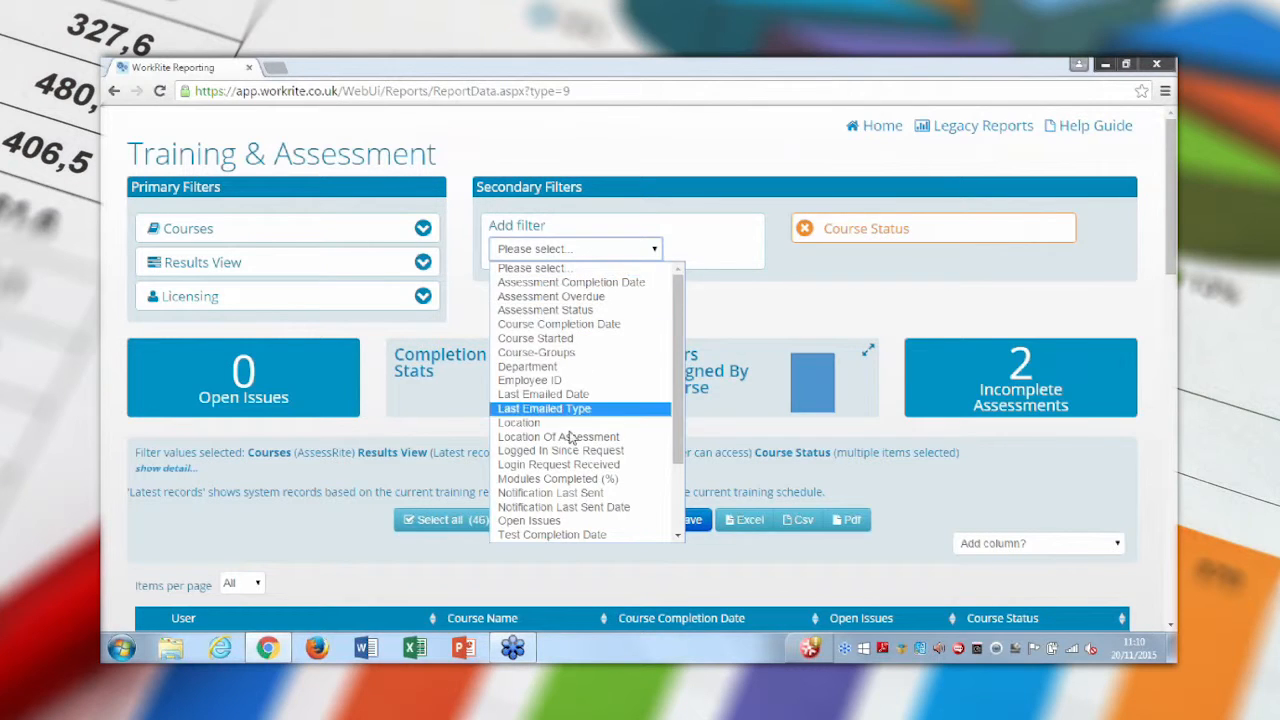
pyautogui.click(558, 479)
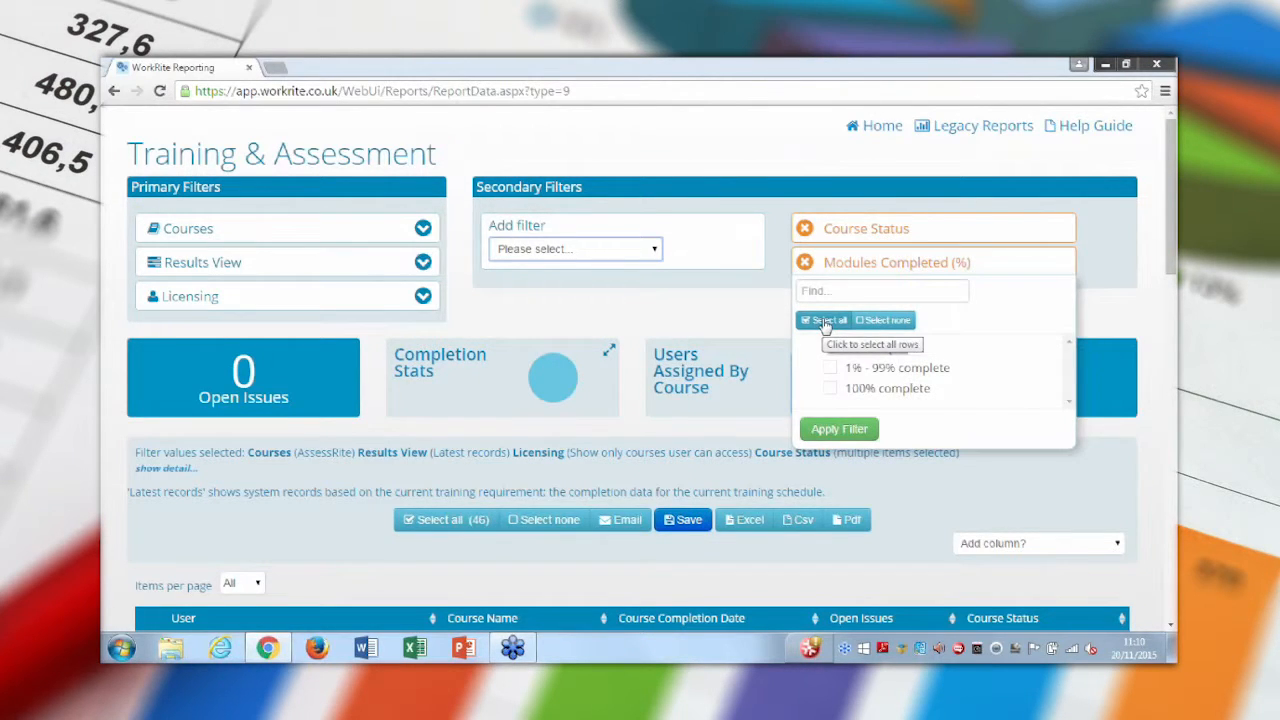
pyautogui.click(825, 322)
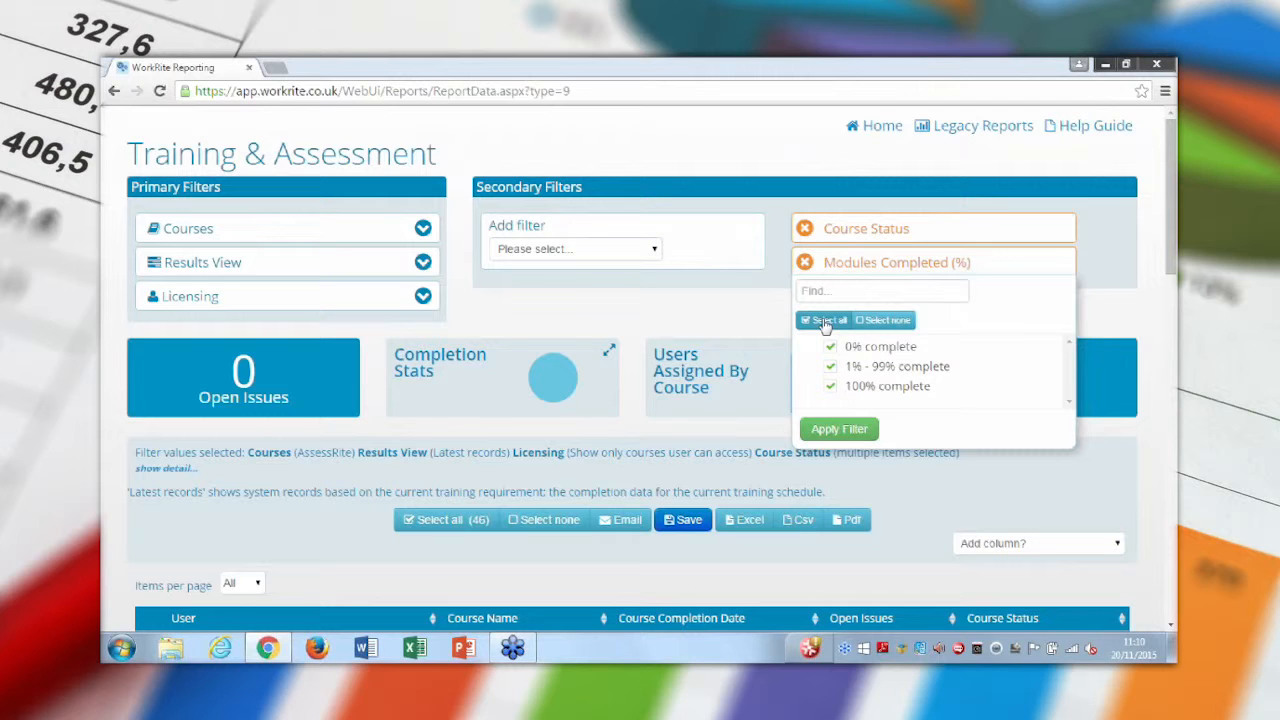
pyautogui.click(853, 432)
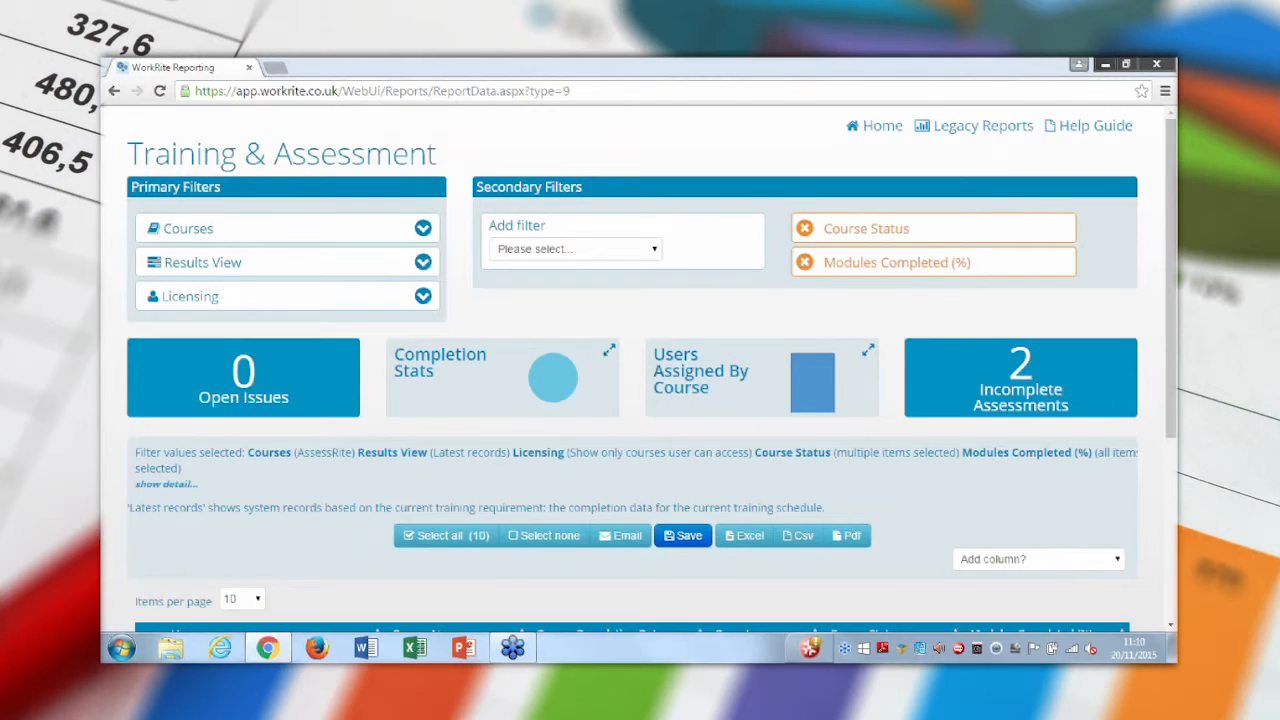
# Step: Show all items per page in the results table and review the users' Modules Completed (%) values
pyautogui.scroll(-1, 853, 437)
pyautogui.scroll(-1, 853, 437)
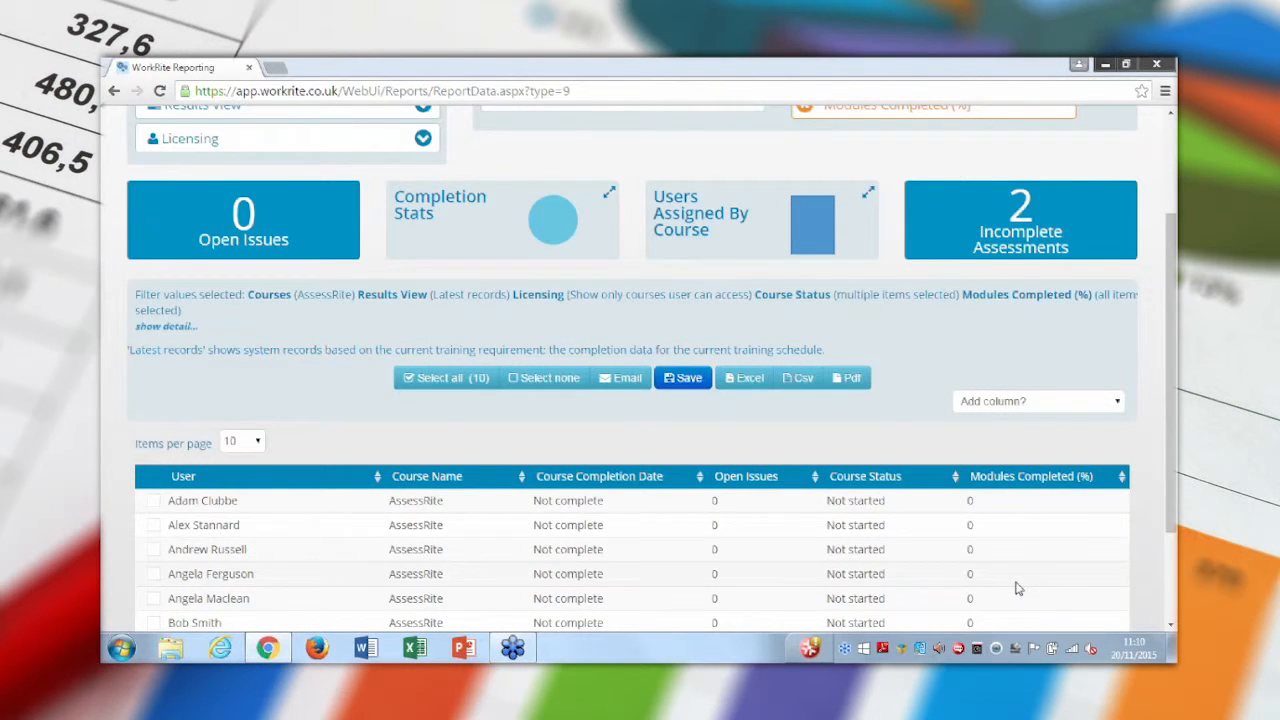
pyautogui.scroll(-1, 1018, 589)
pyautogui.scroll(-1, 1018, 589)
pyautogui.click(242, 300)
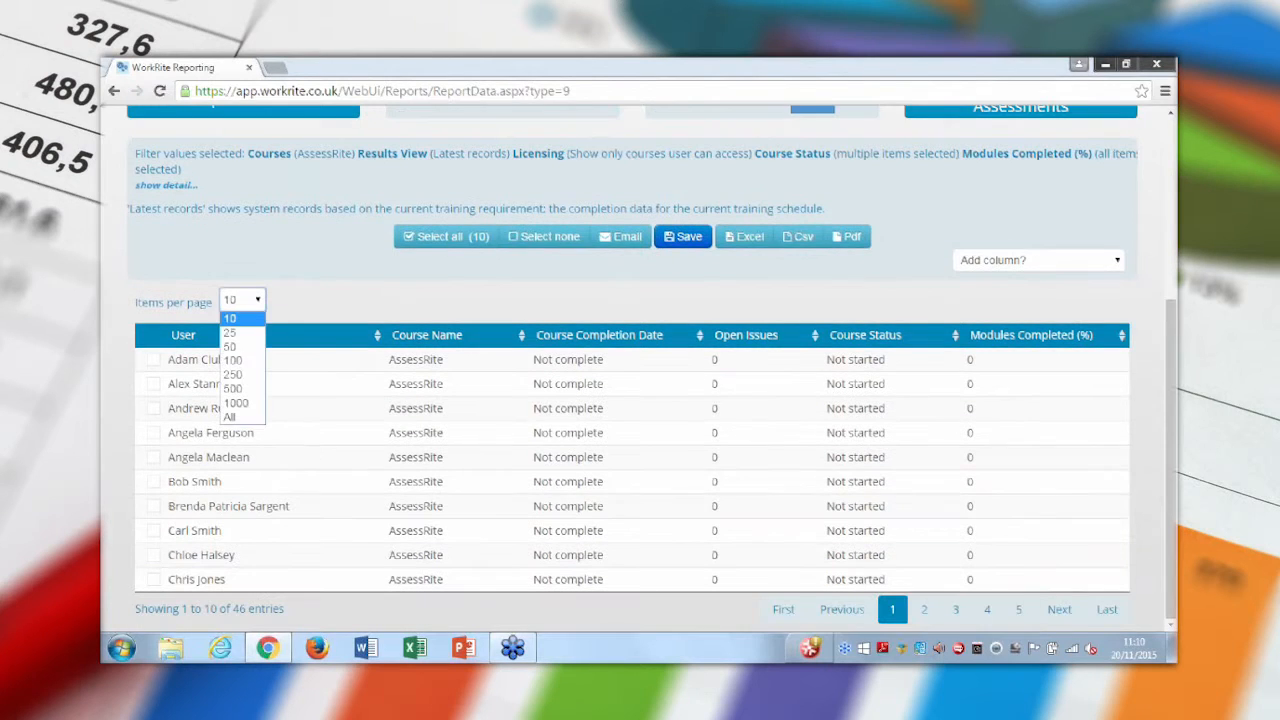
pyautogui.click(230, 418)
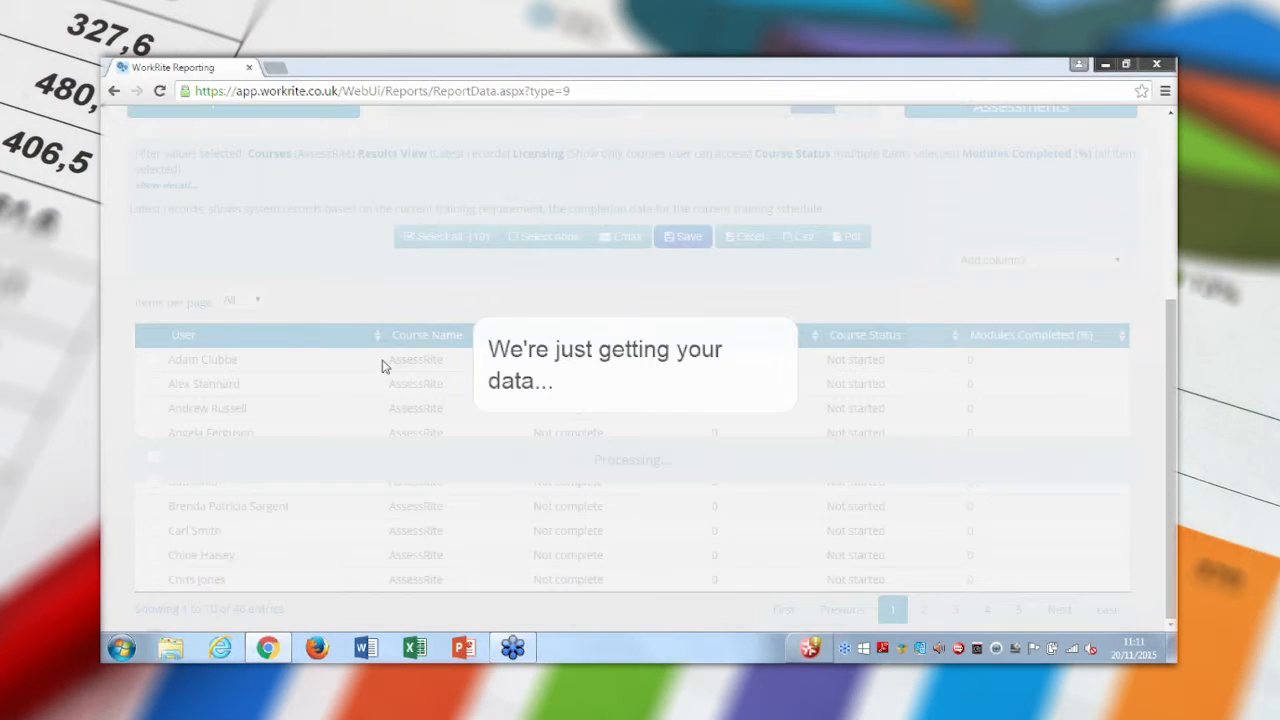
pyautogui.scroll(-1, 414, 363)
pyautogui.scroll(-2, 770, 440)
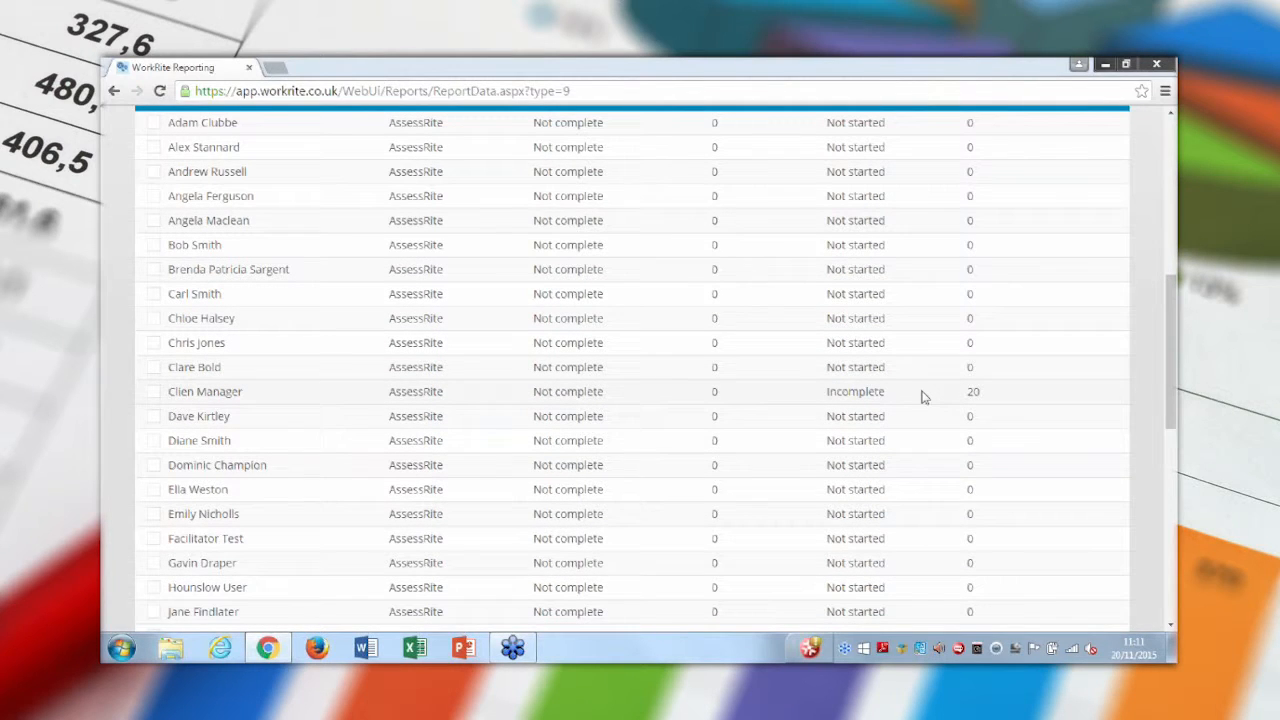
pyautogui.scroll(1, 922, 397)
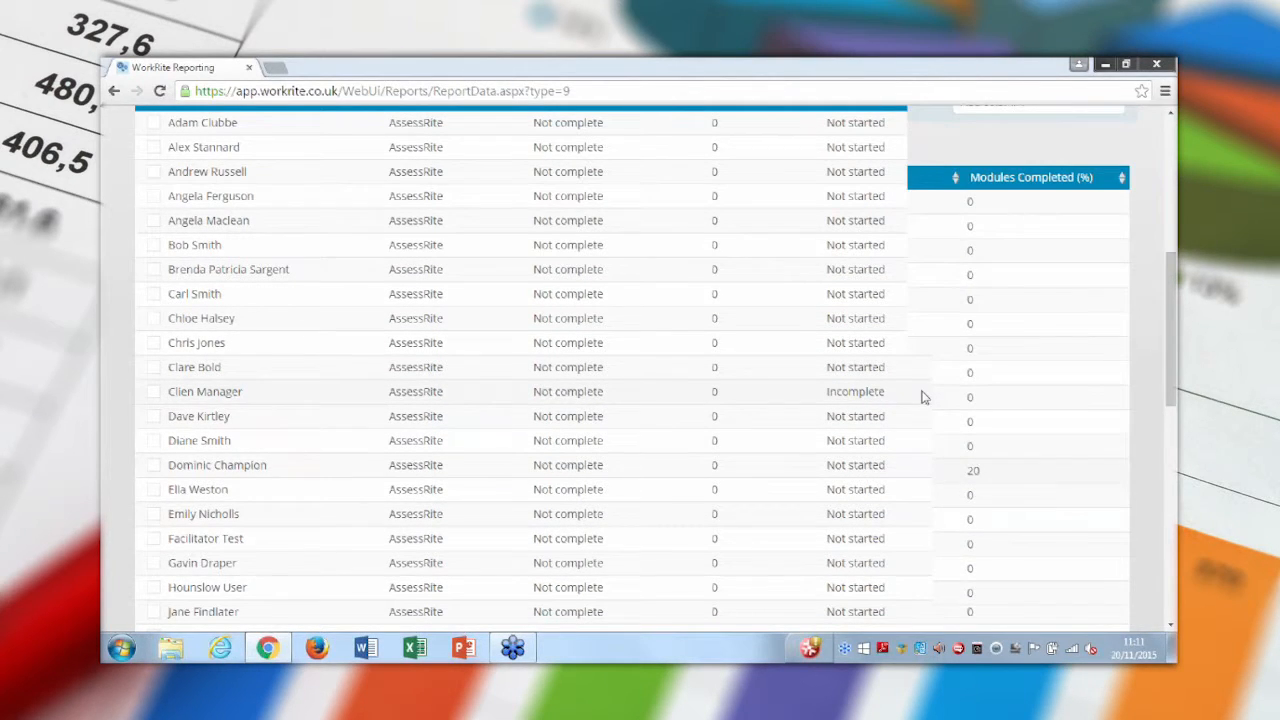
pyautogui.scroll(6, 922, 397)
pyautogui.click(575, 248)
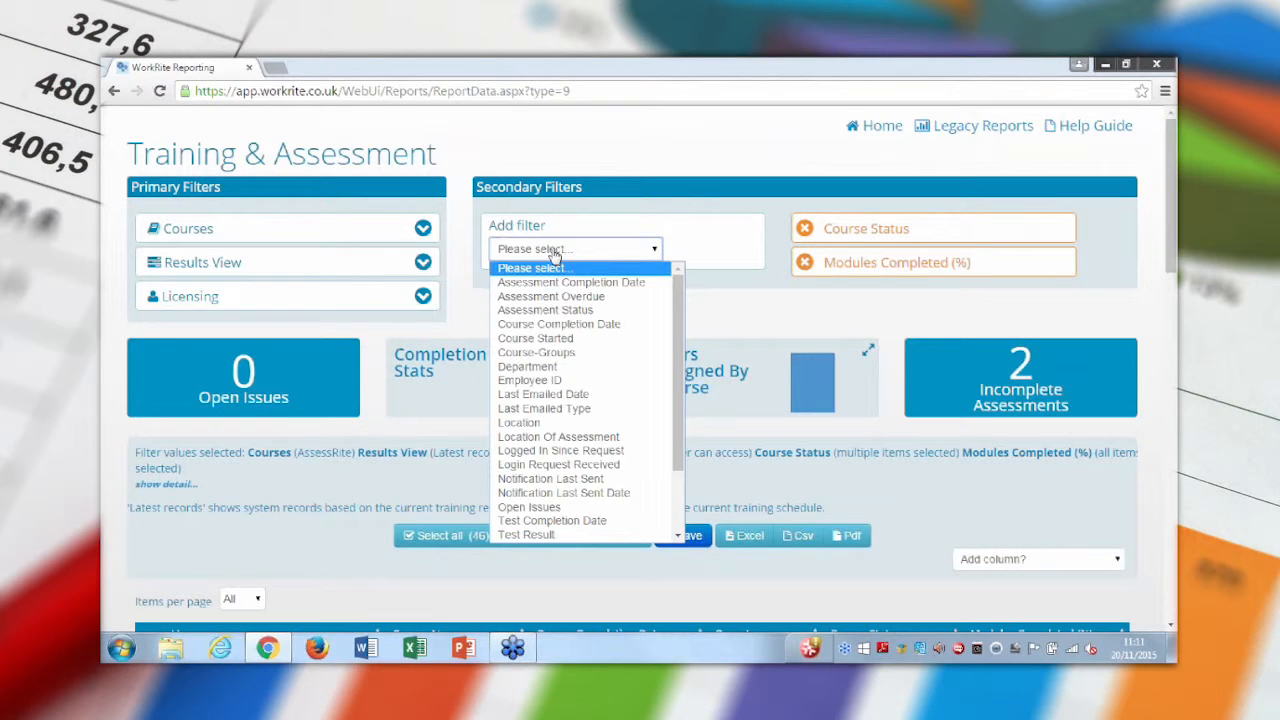
pyautogui.scroll(-2, 549, 399)
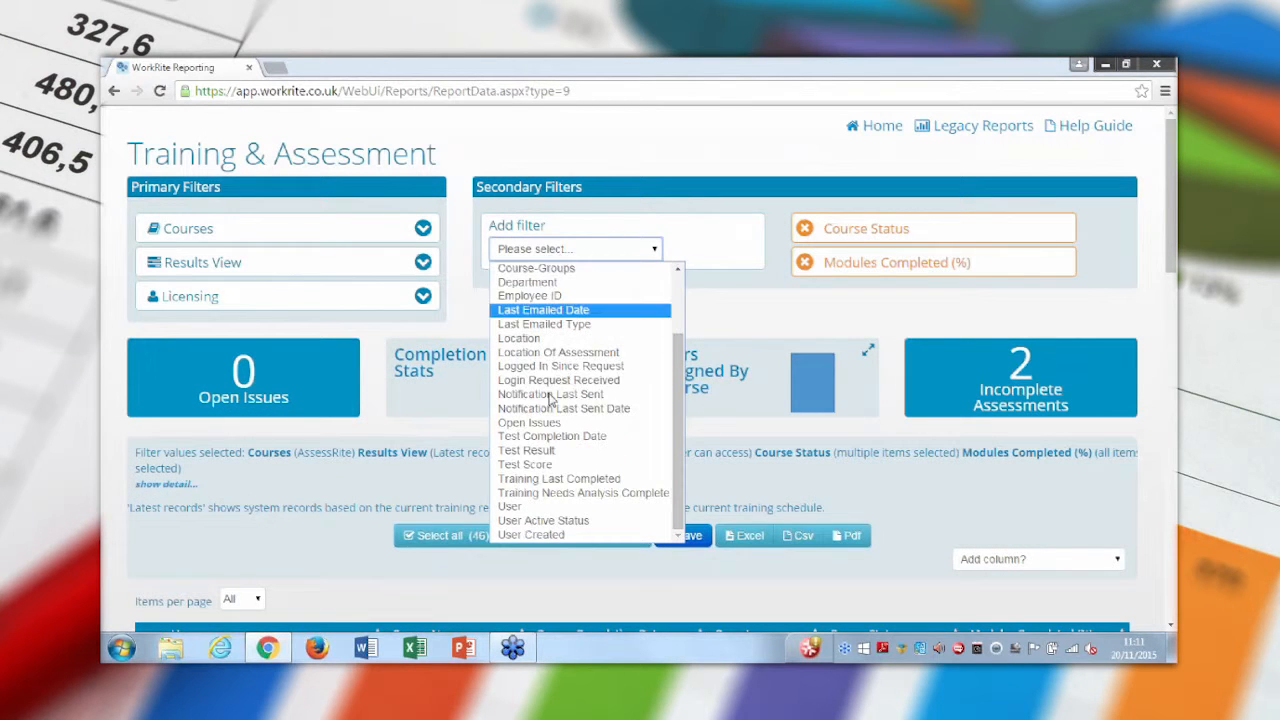
pyautogui.click(541, 468)
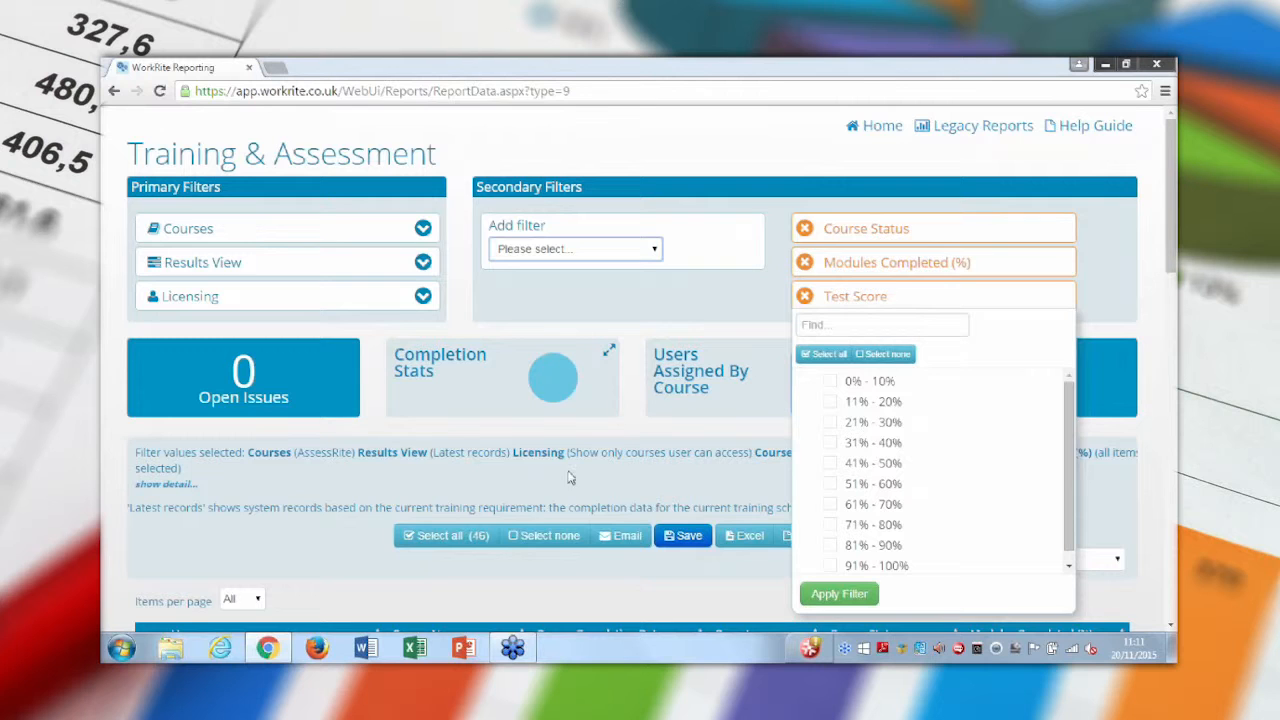
pyautogui.click(803, 298)
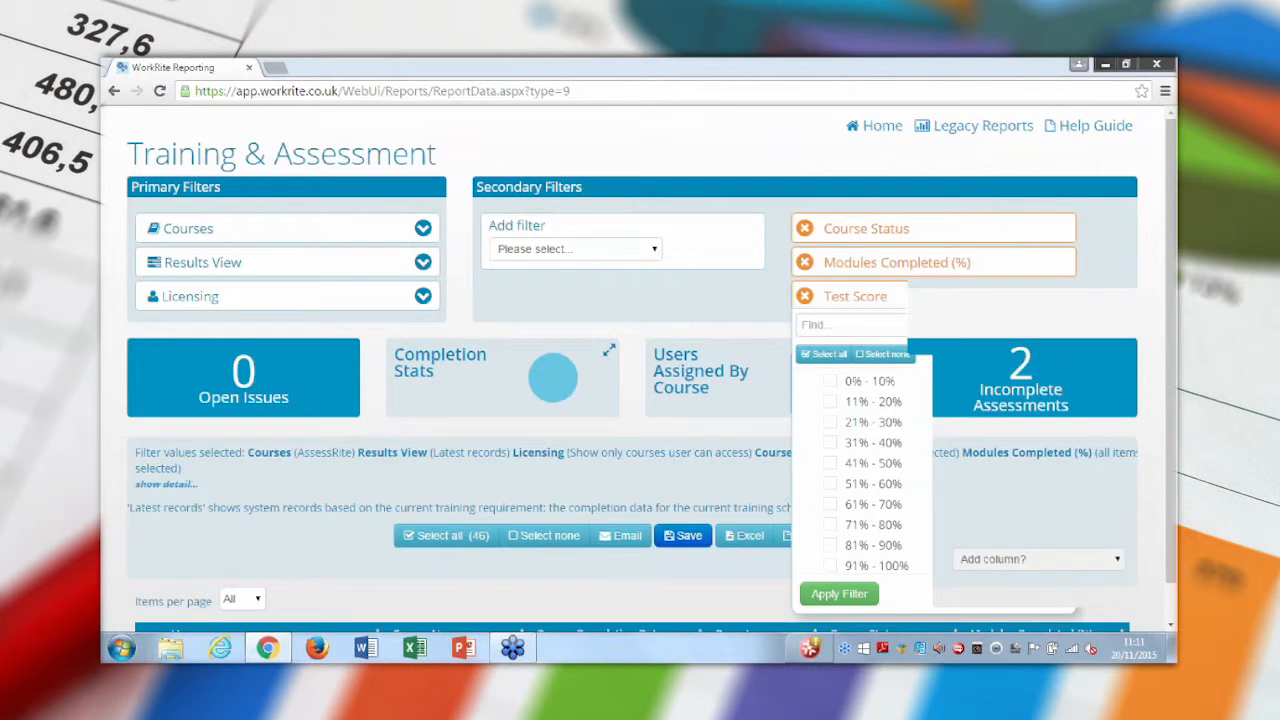
# Step: Add a Test Result secondary filter with both Passed and Not passed selected and apply it
pyautogui.click(533, 249)
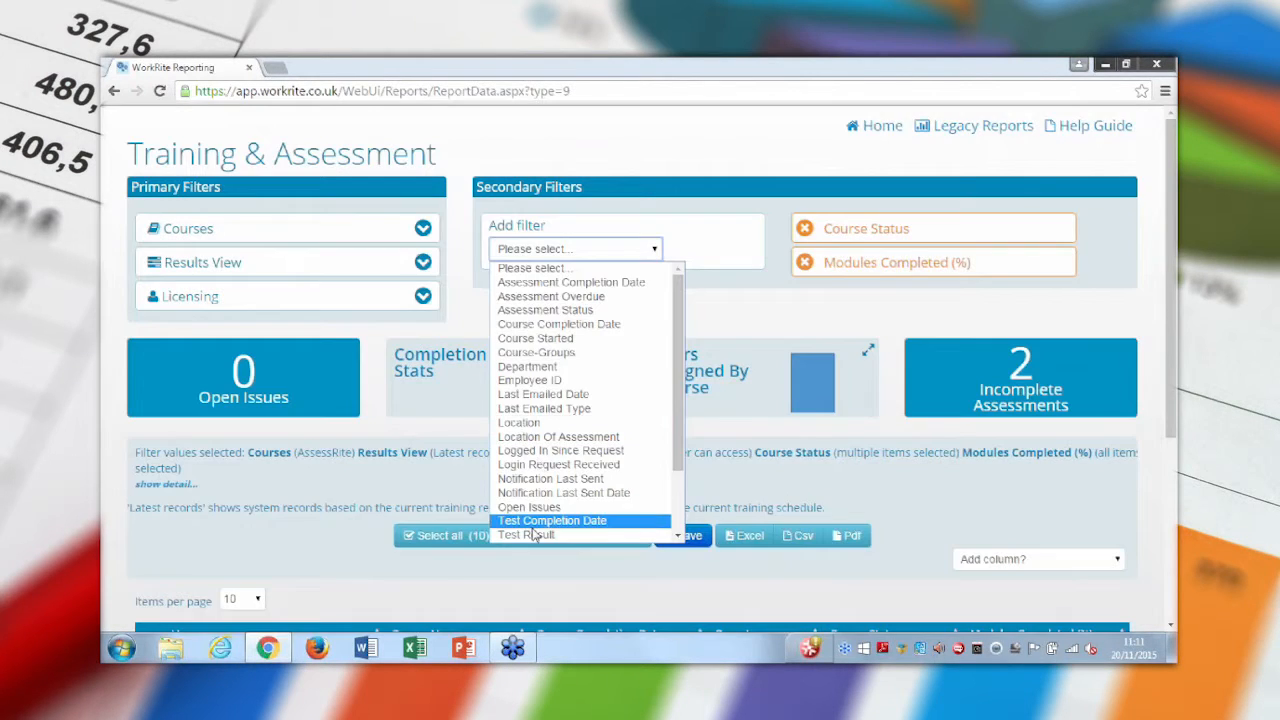
pyautogui.click(530, 534)
pyautogui.click(829, 354)
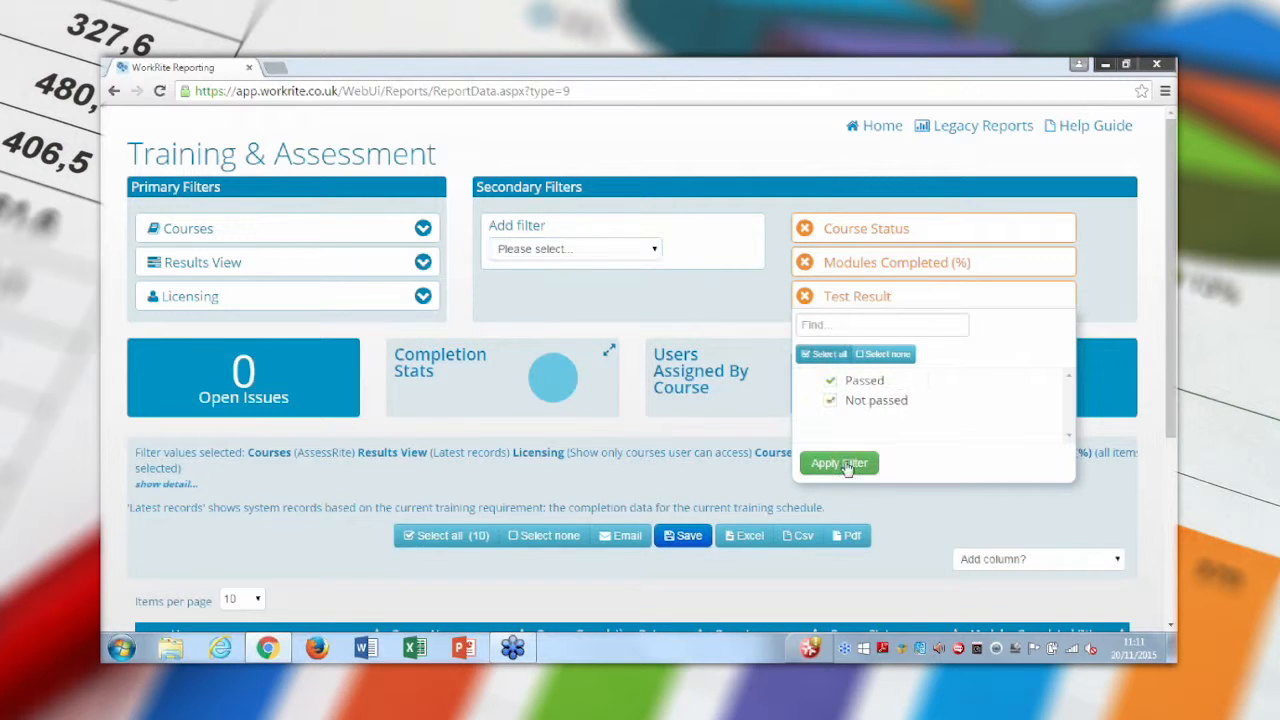
pyautogui.click(840, 462)
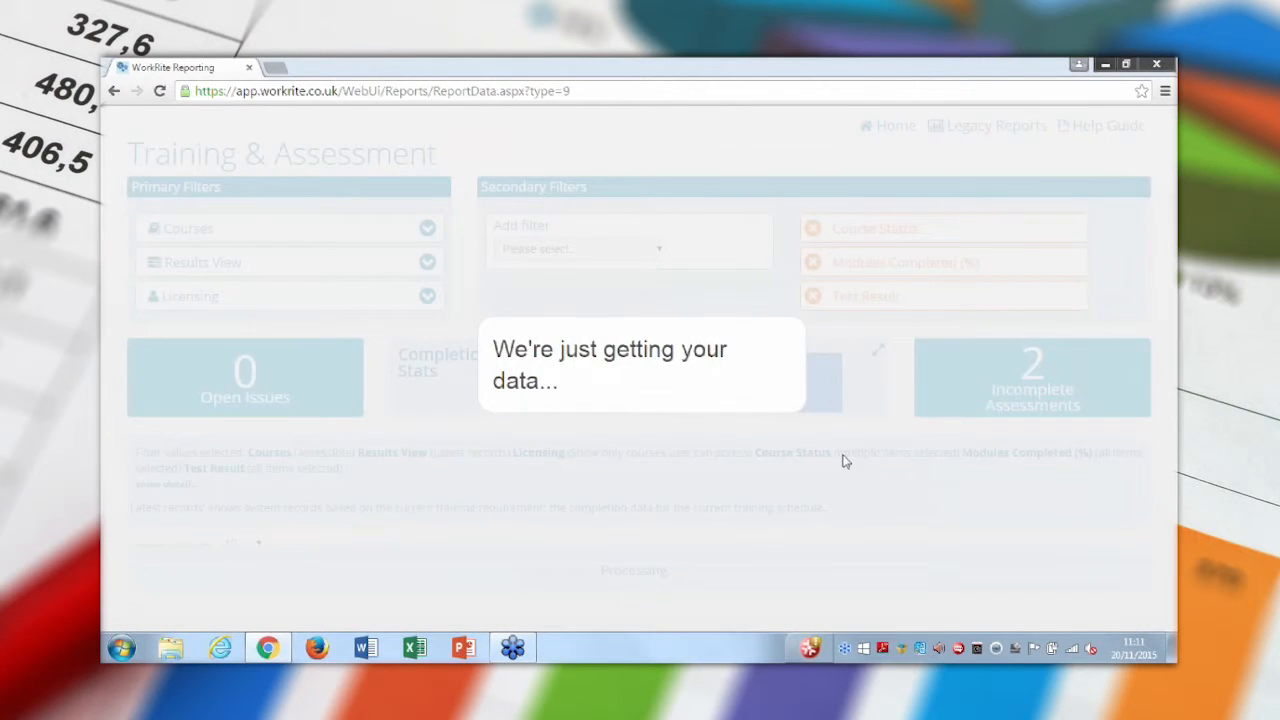
# Step: List all items on one page and compare the users' test results with their course status and modules completed
pyautogui.scroll(-3, 843, 460)
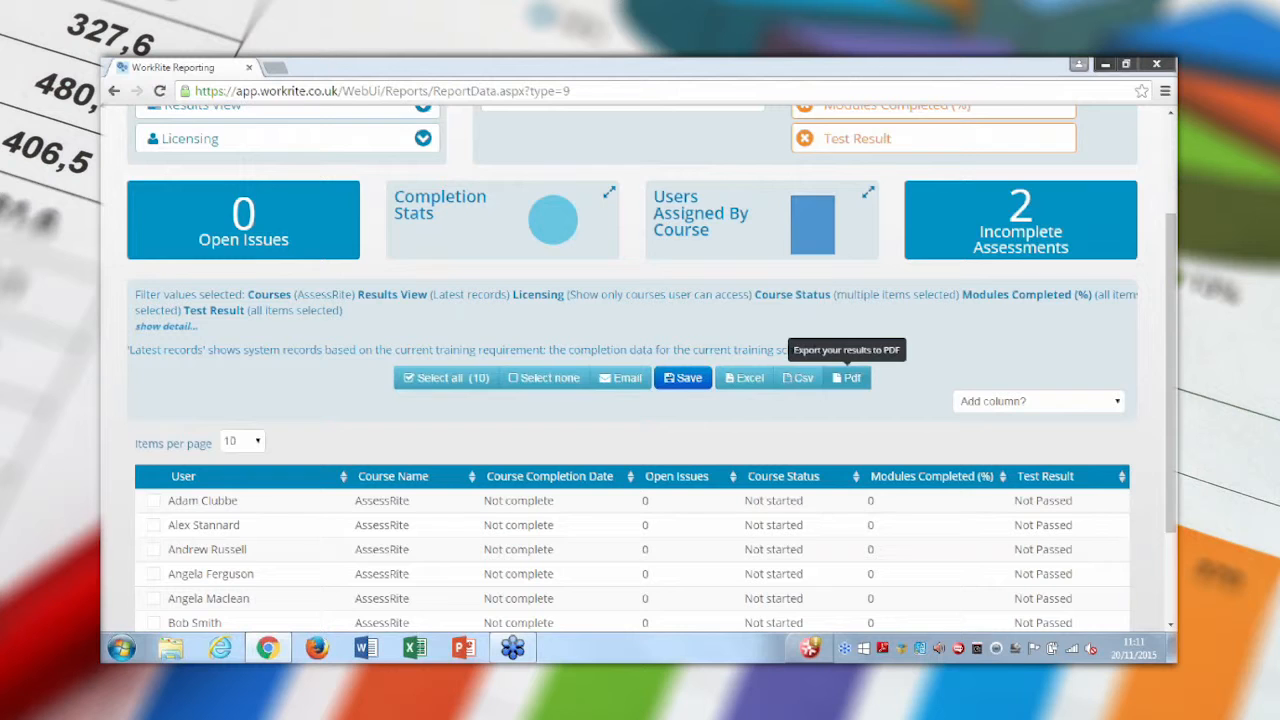
pyautogui.click(242, 362)
pyautogui.click(236, 485)
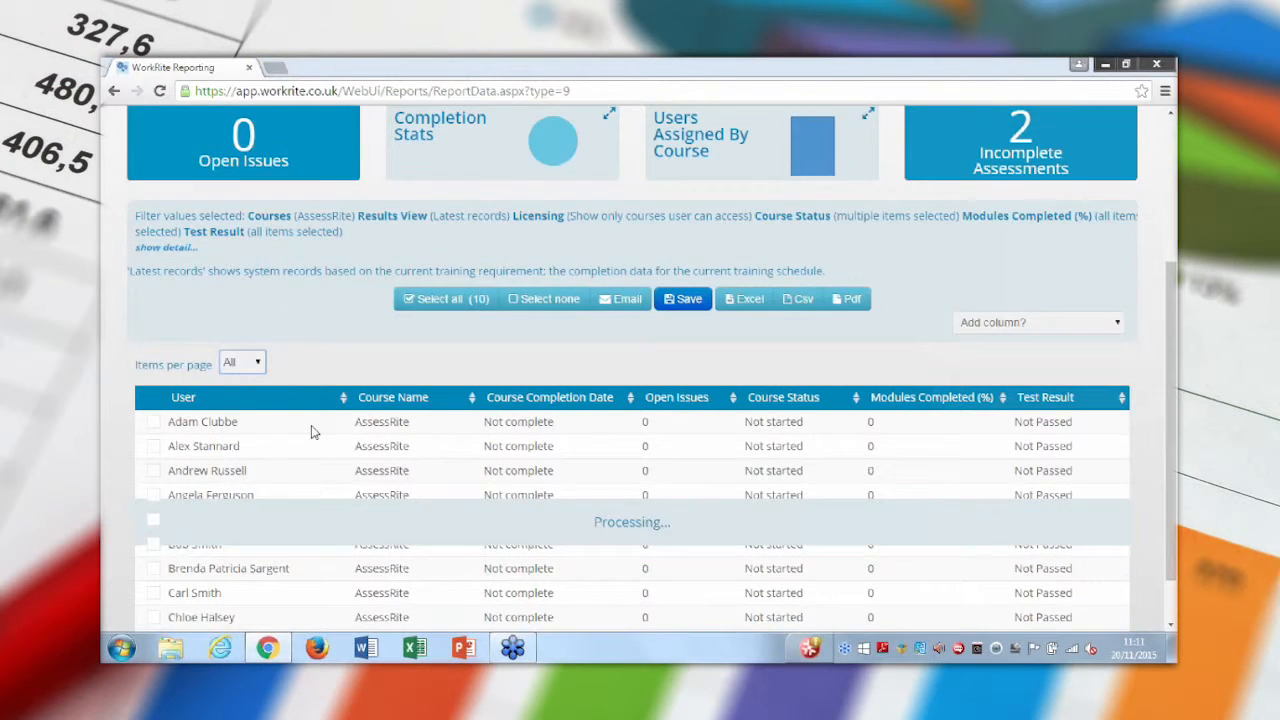
pyautogui.scroll(-2, 412, 393)
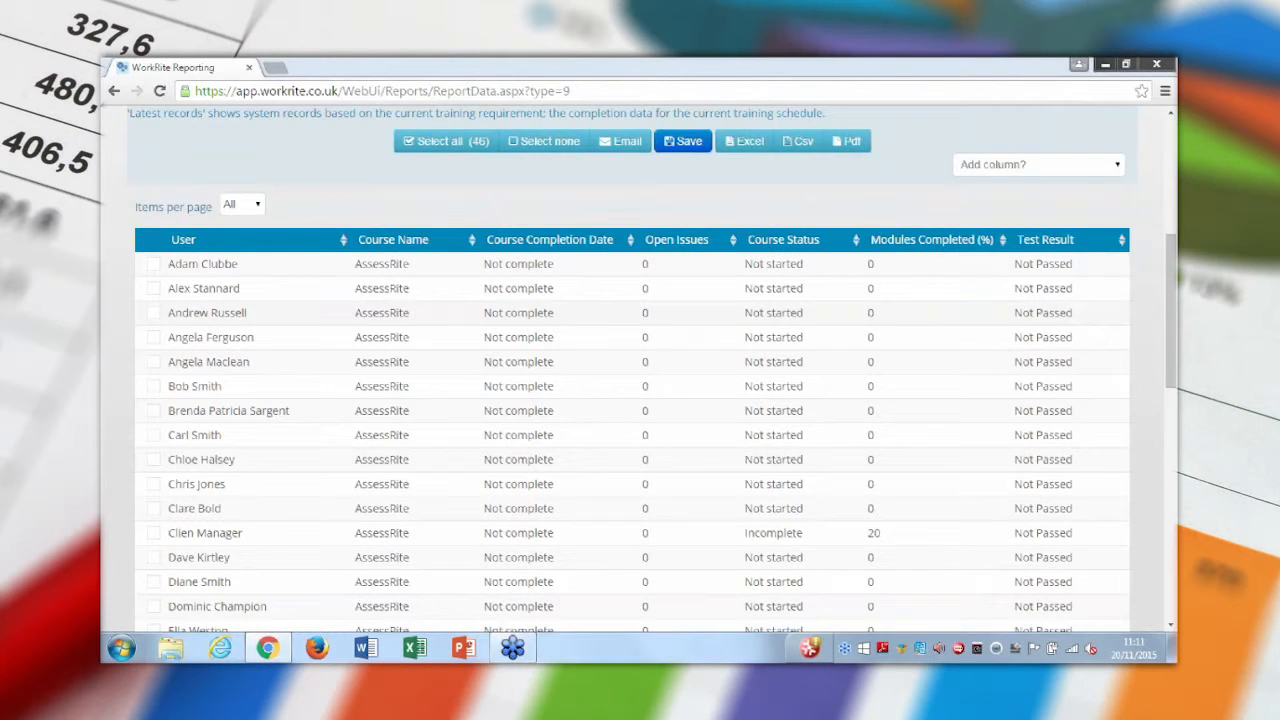
pyautogui.scroll(-4, 640, 370)
pyautogui.scroll(-2, 640, 370)
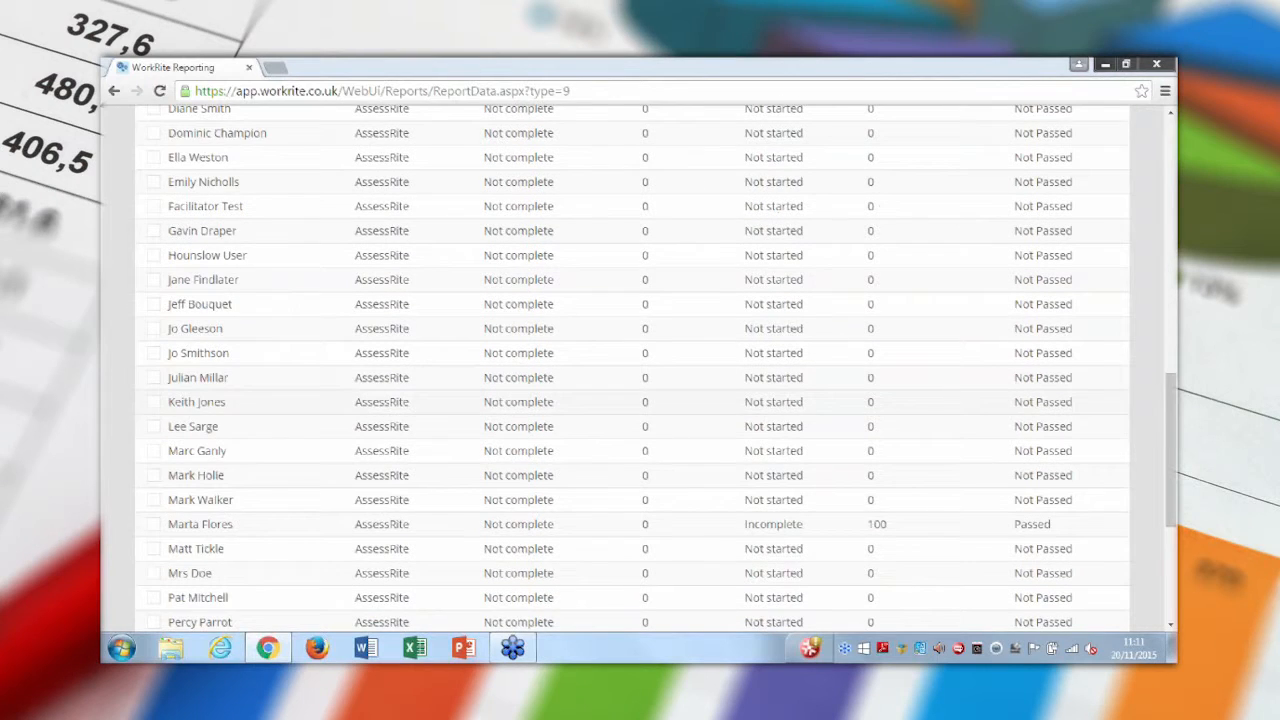
pyautogui.scroll(1, 772, 598)
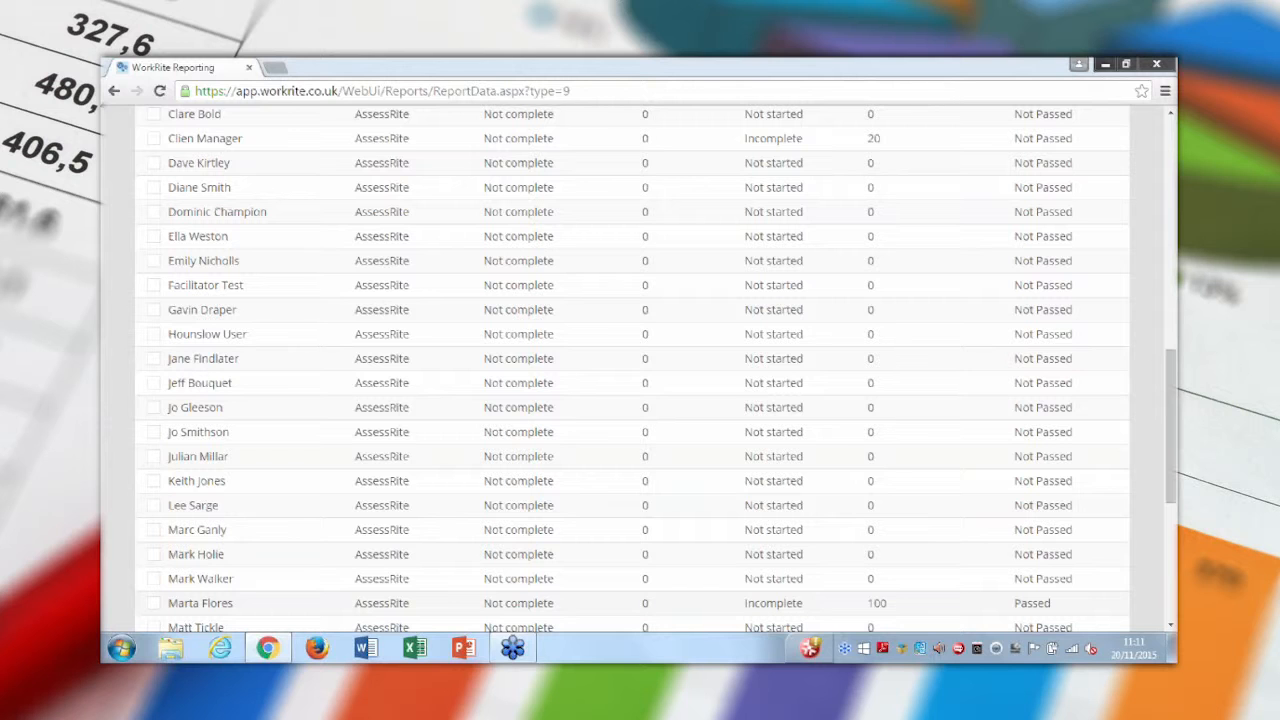
pyautogui.scroll(1, 857, 301)
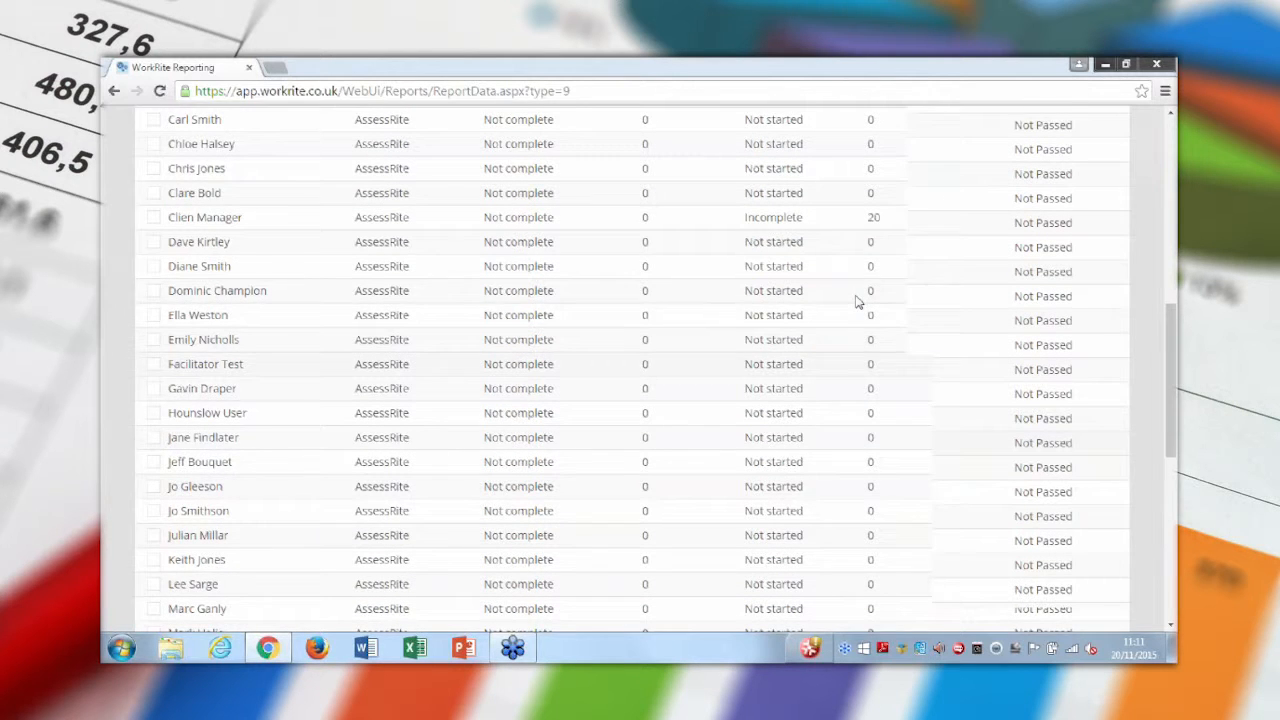
pyautogui.scroll(10, 850, 302)
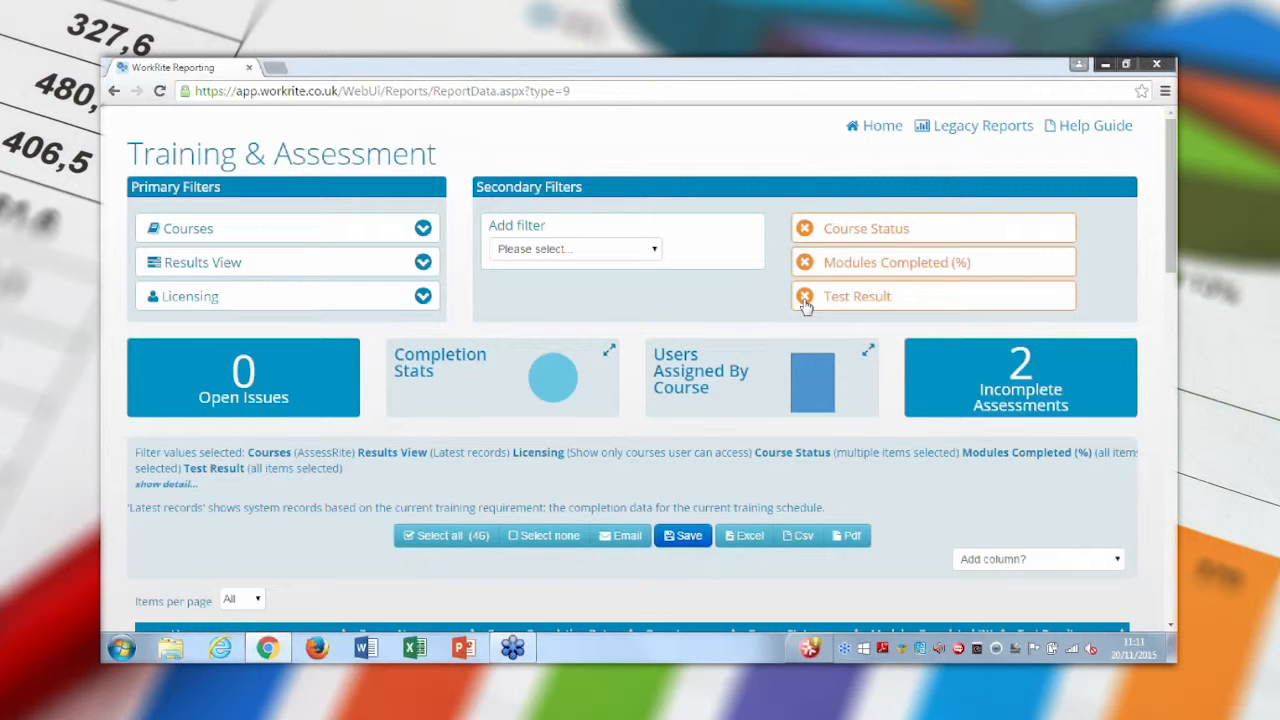
# Step: Remove the Test Result secondary filter and add a Notification Last Sent Date column to the results table
pyautogui.click(805, 297)
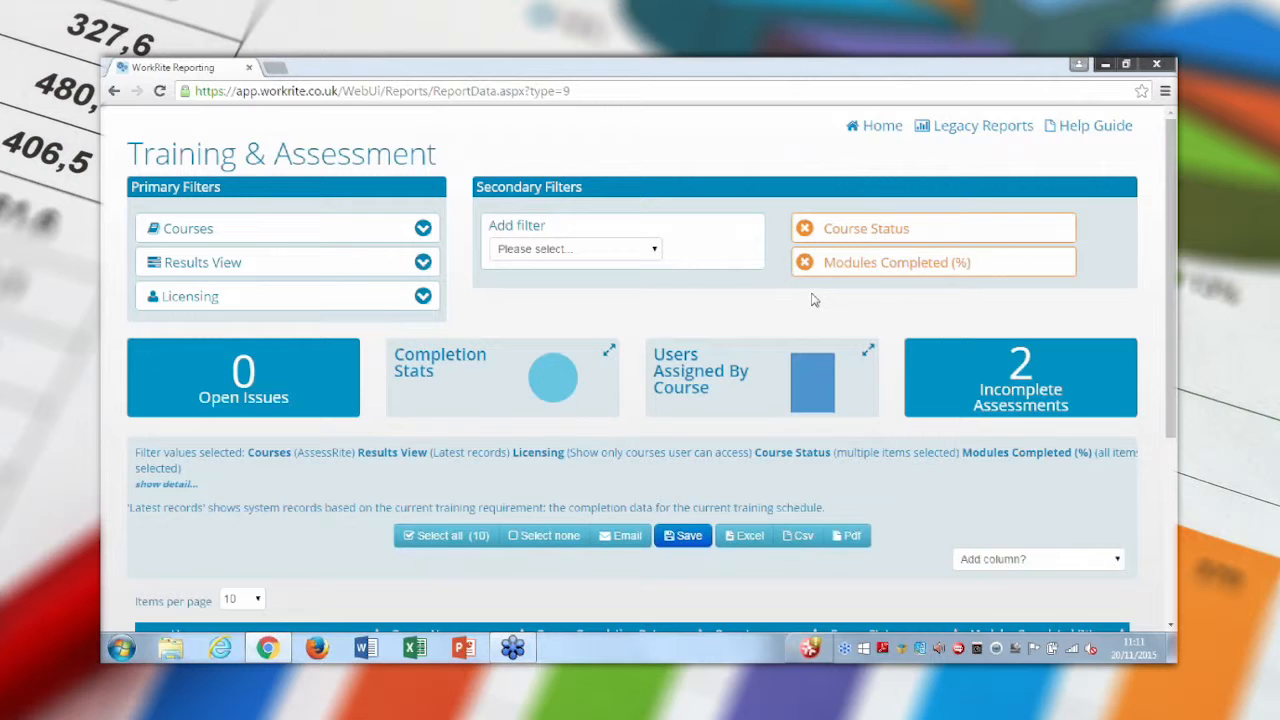
pyautogui.scroll(-1, 814, 300)
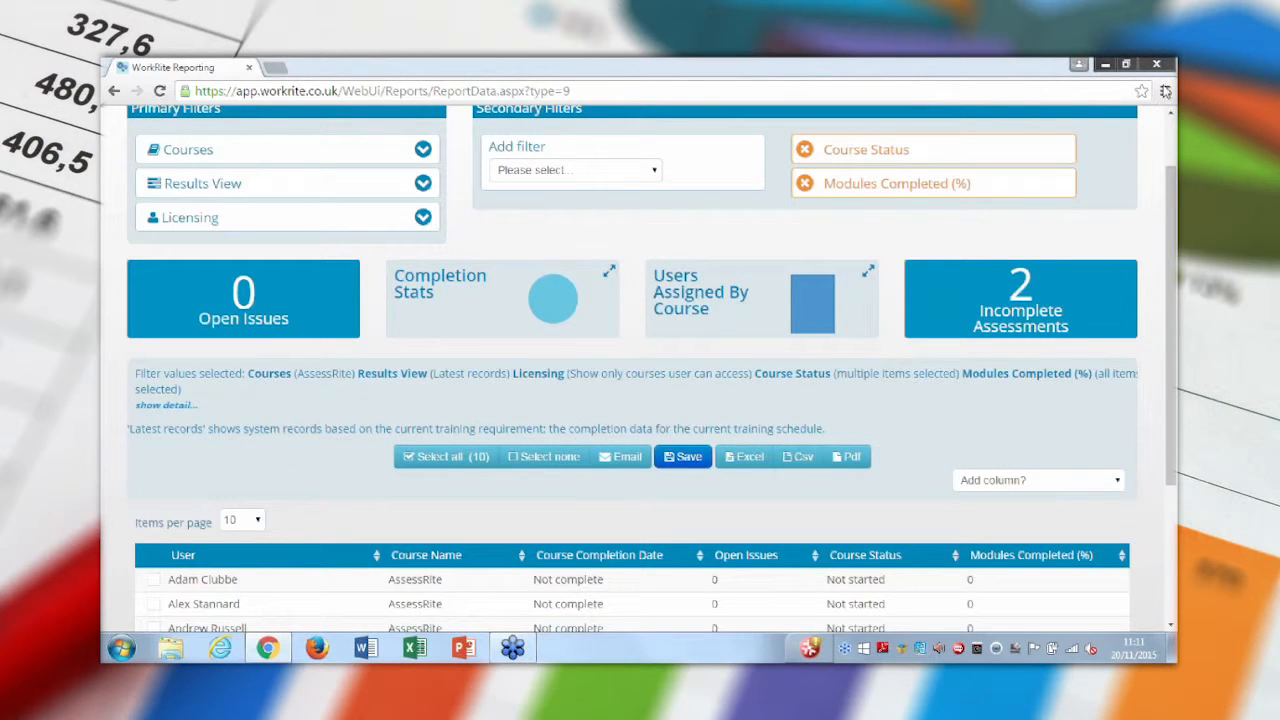
pyautogui.click(1036, 483)
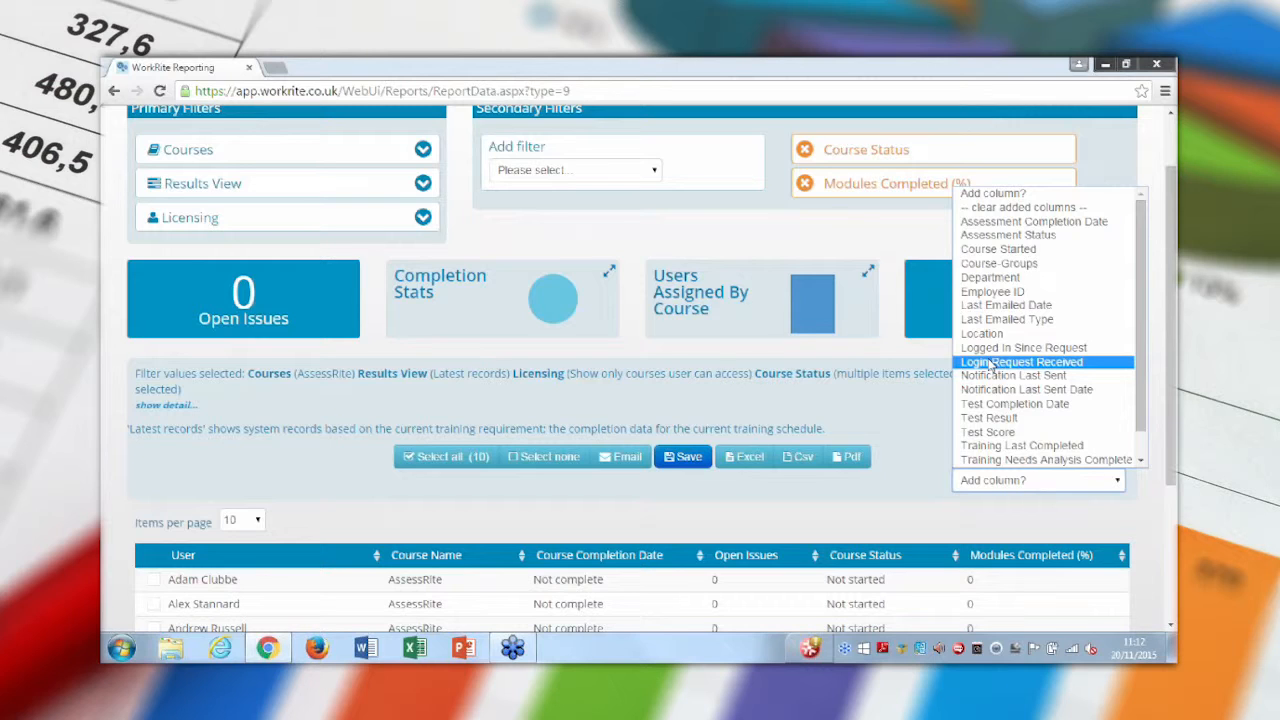
pyautogui.click(1033, 390)
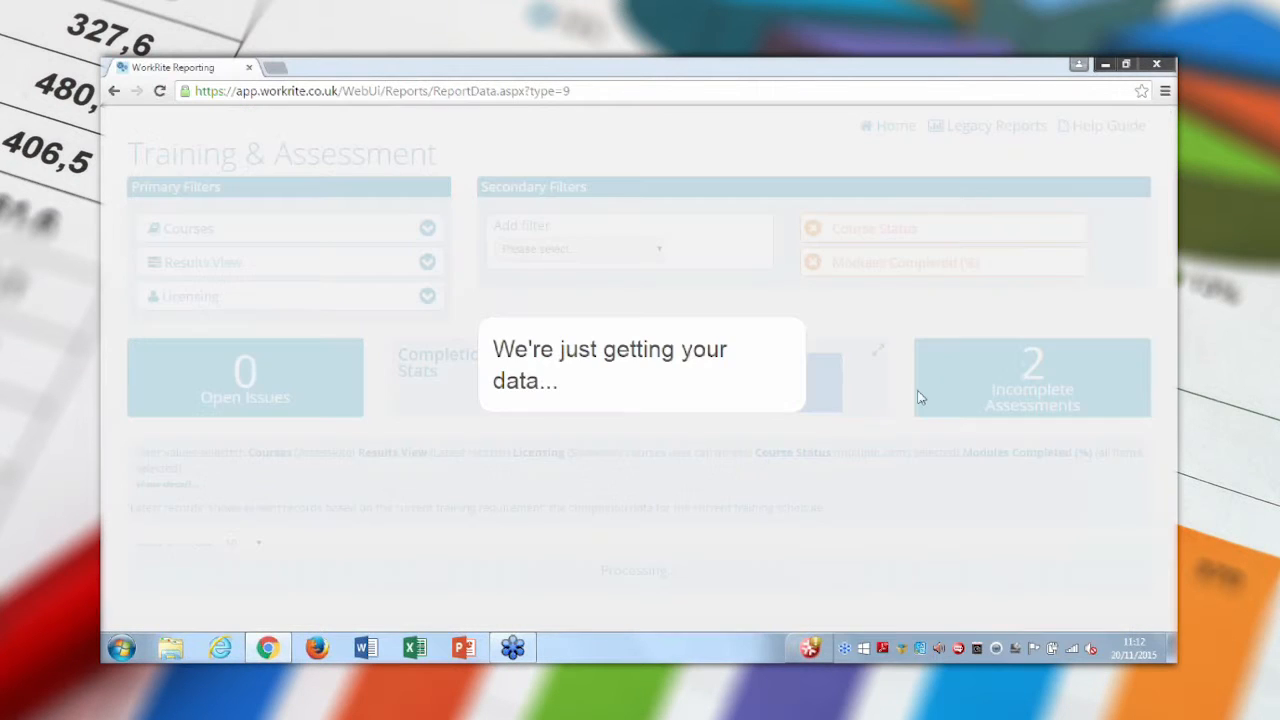
pyautogui.scroll(-1, 900, 418)
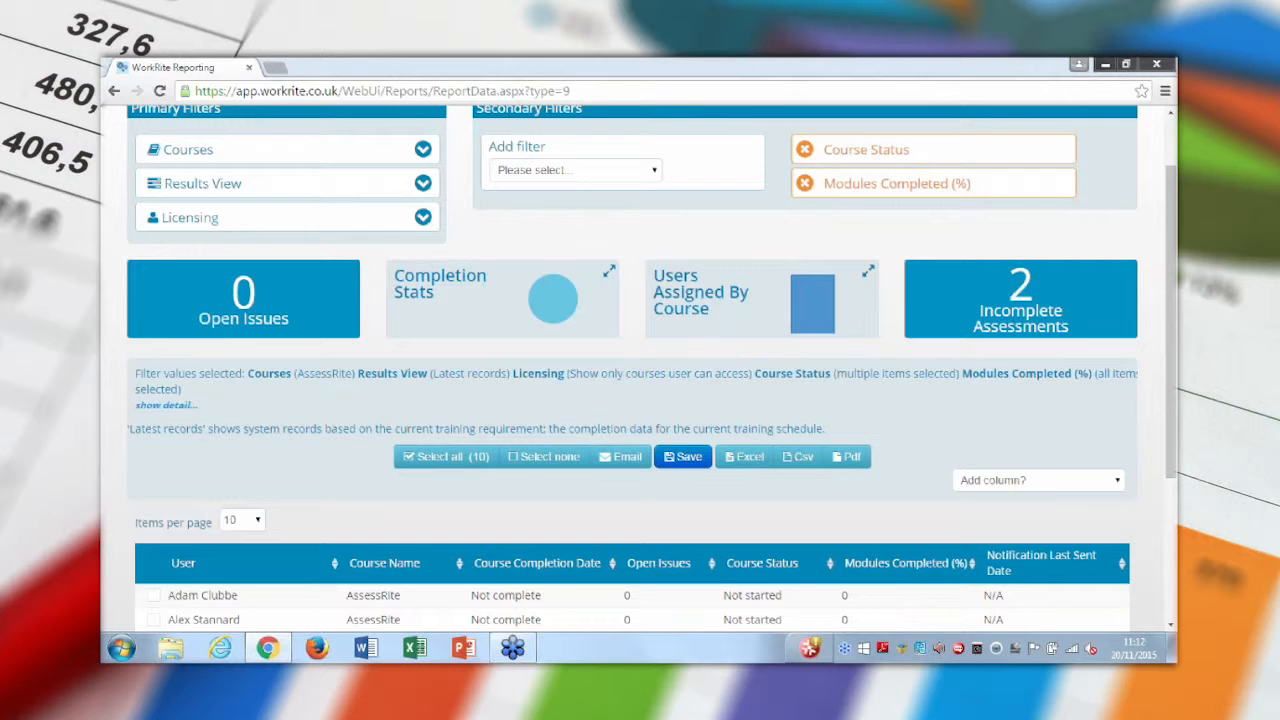
pyautogui.scroll(-2, 1060, 490)
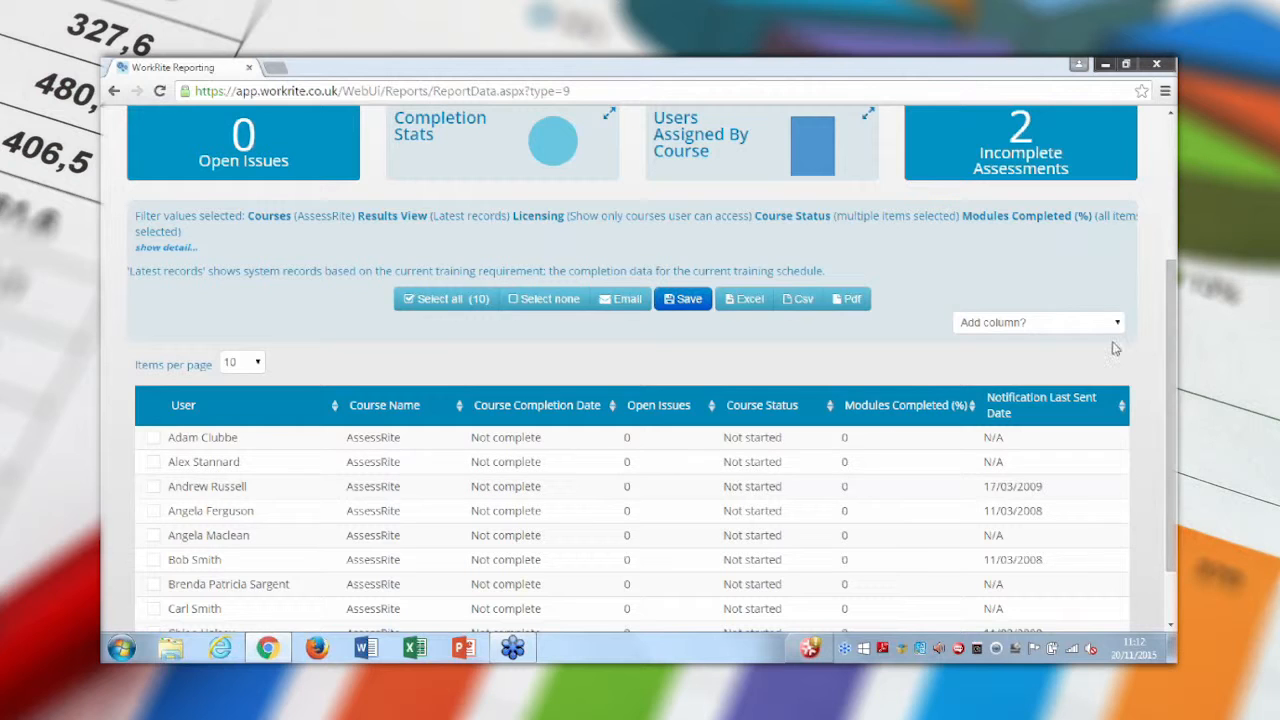
pyautogui.click(1077, 326)
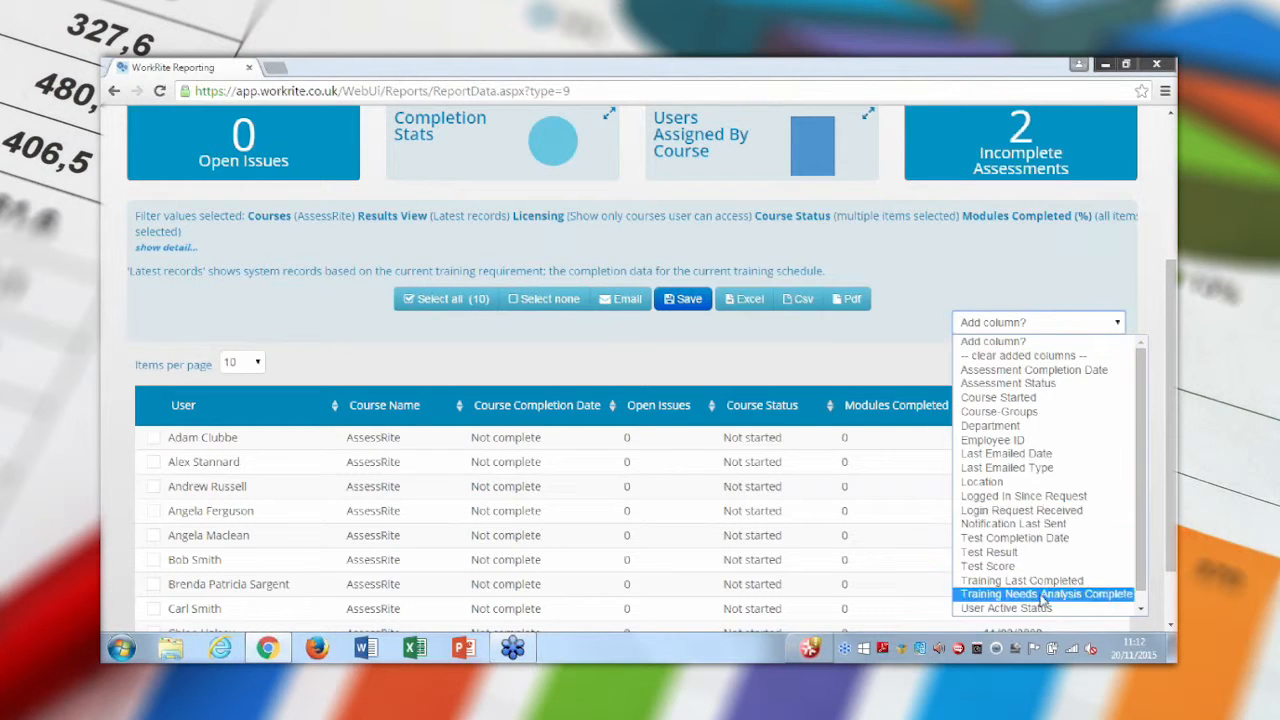
pyautogui.click(1012, 523)
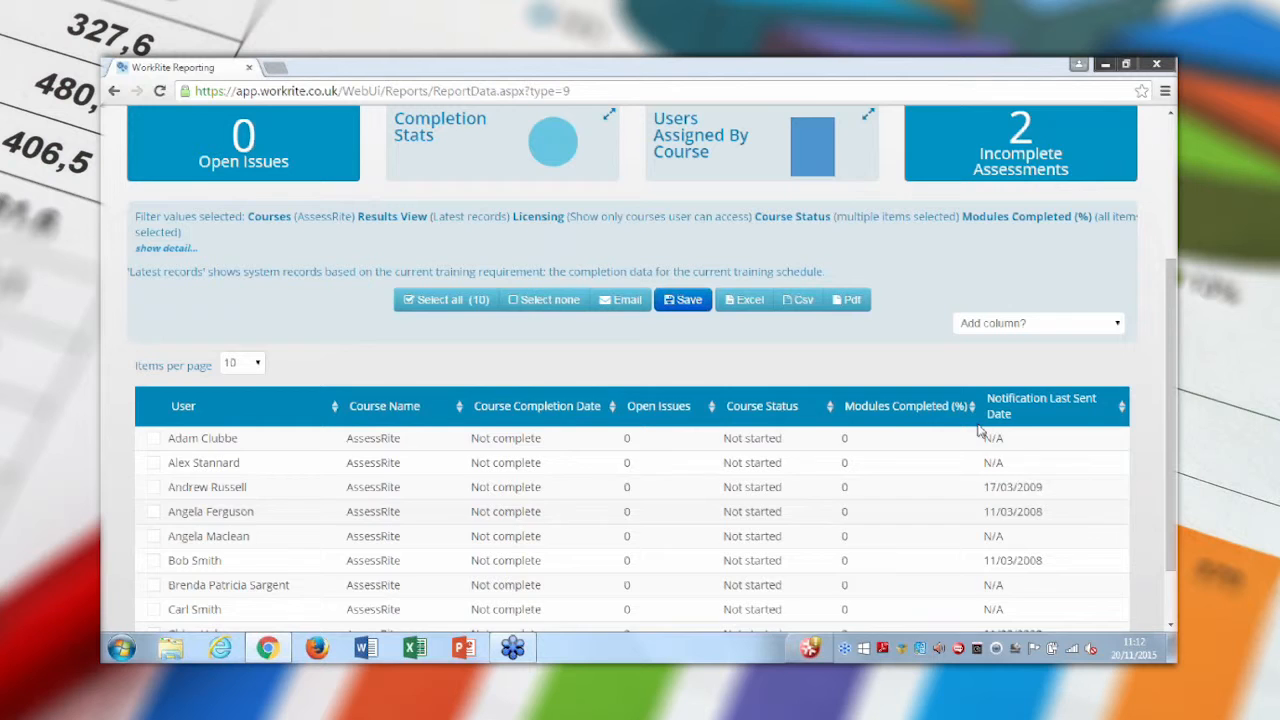
# Step: Remove the Course Status and Modules Completed (%) secondary filters and add a User Created filter
pyautogui.scroll(3, 980, 430)
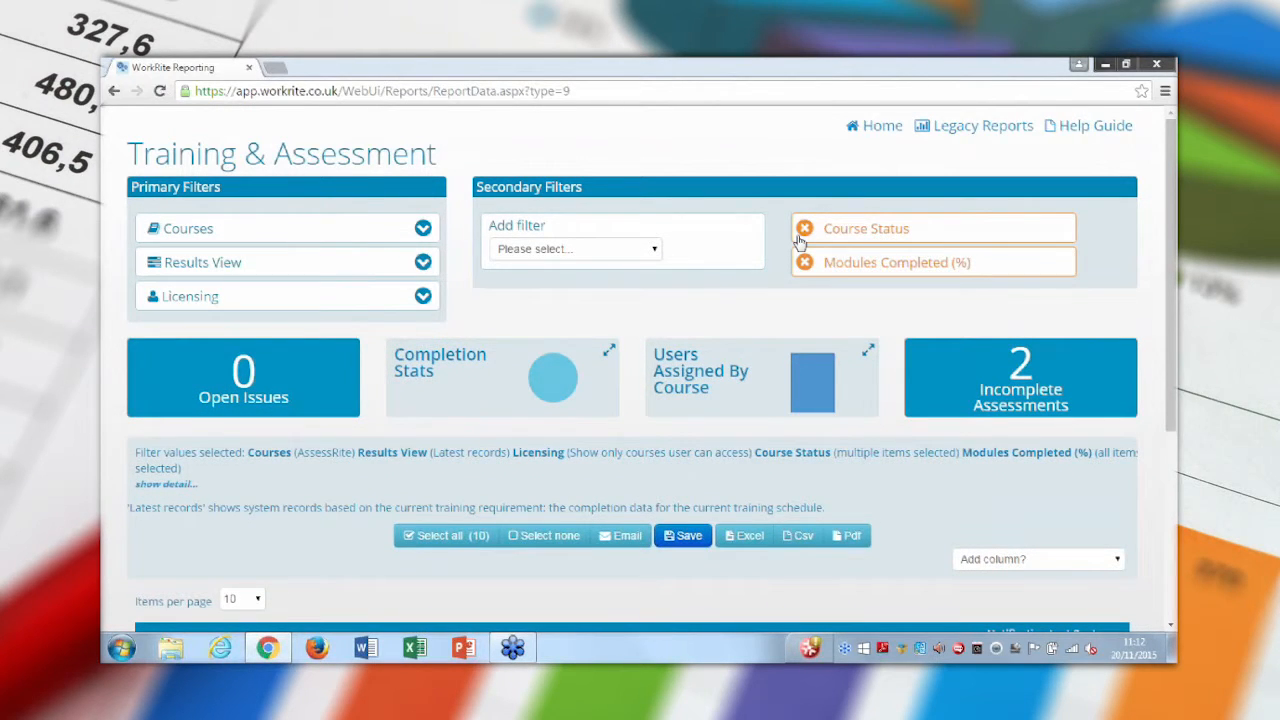
pyautogui.click(805, 229)
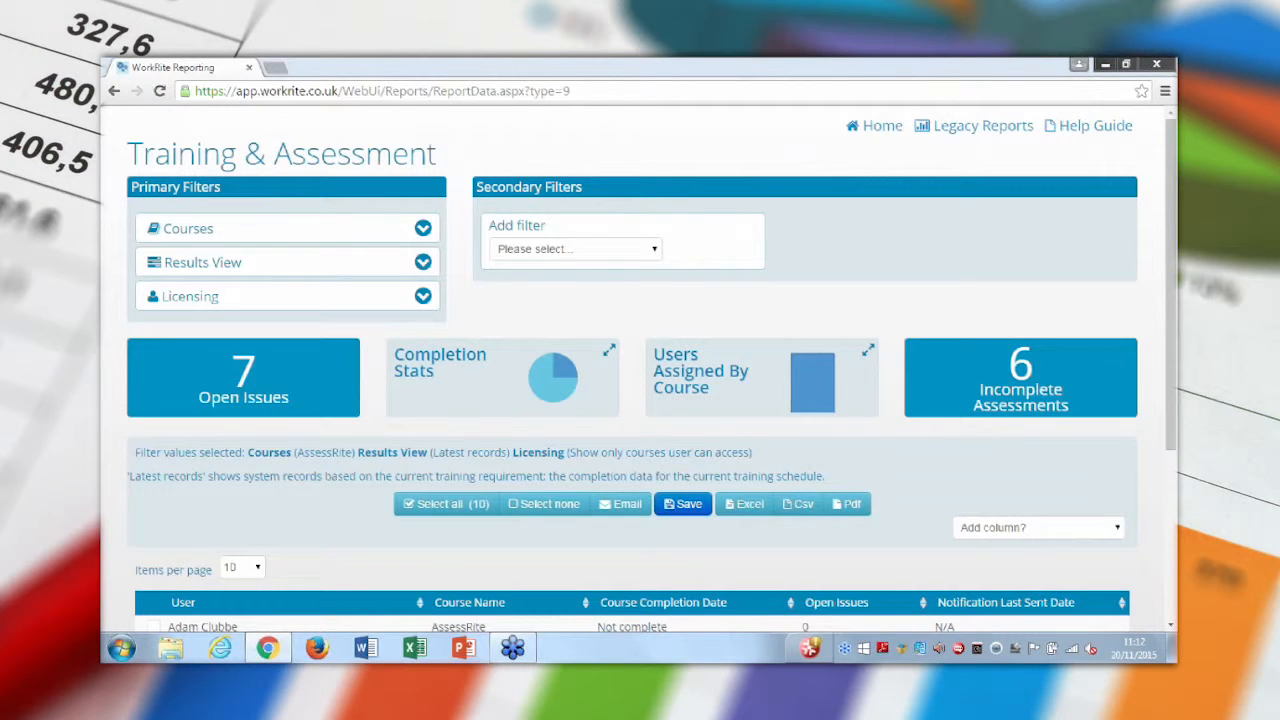
pyautogui.click(576, 250)
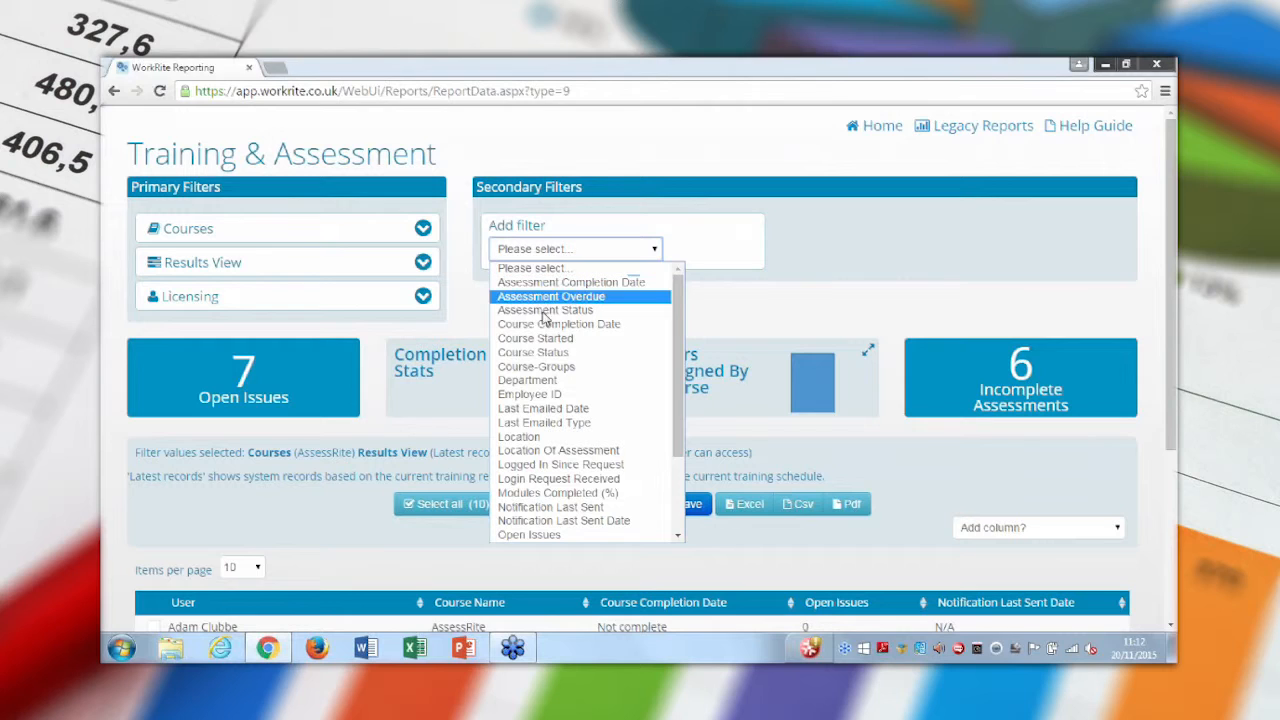
pyautogui.scroll(-3, 541, 455)
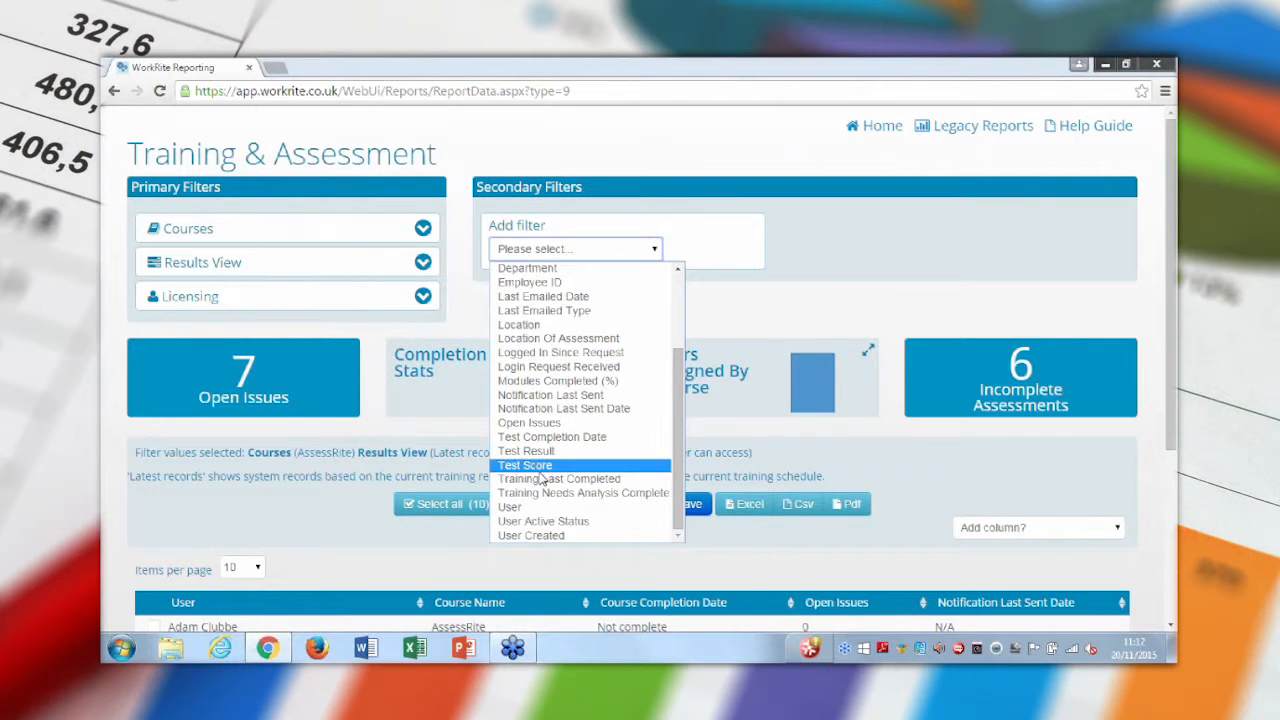
pyautogui.click(539, 537)
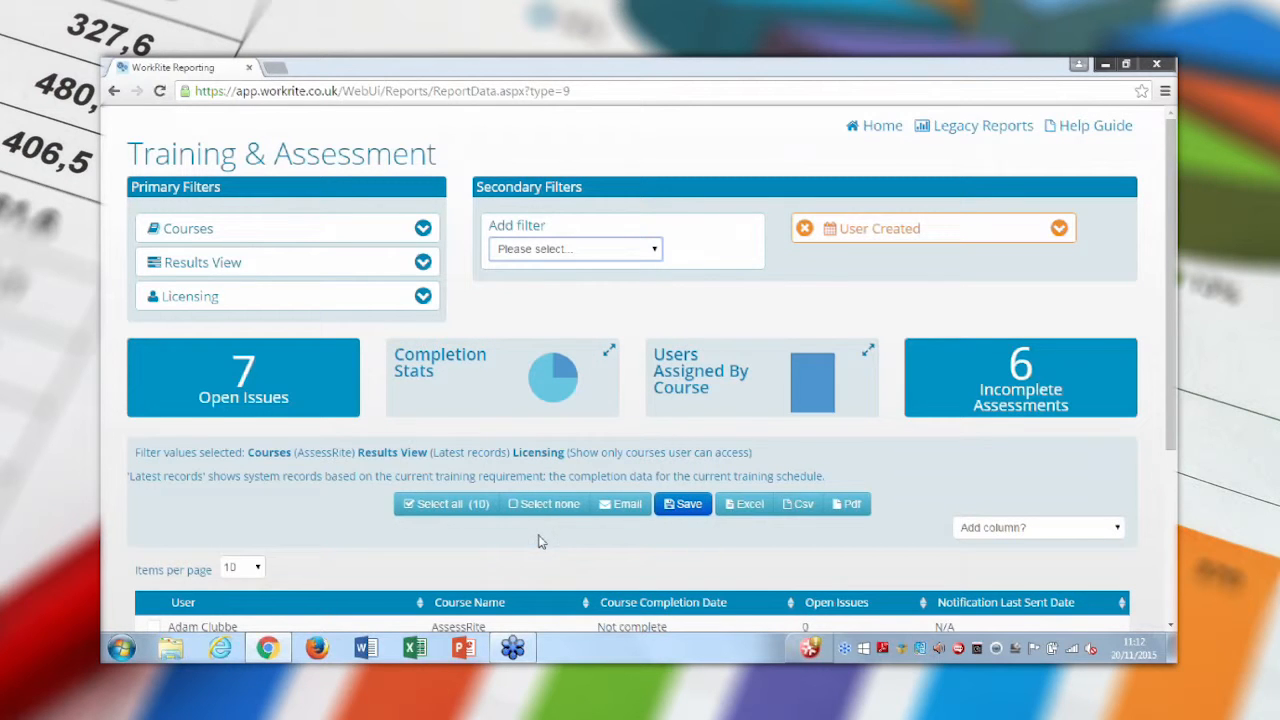
# Step: Set the User Created filter to a relative date range of the last 3 months and apply it
pyautogui.click(845, 232)
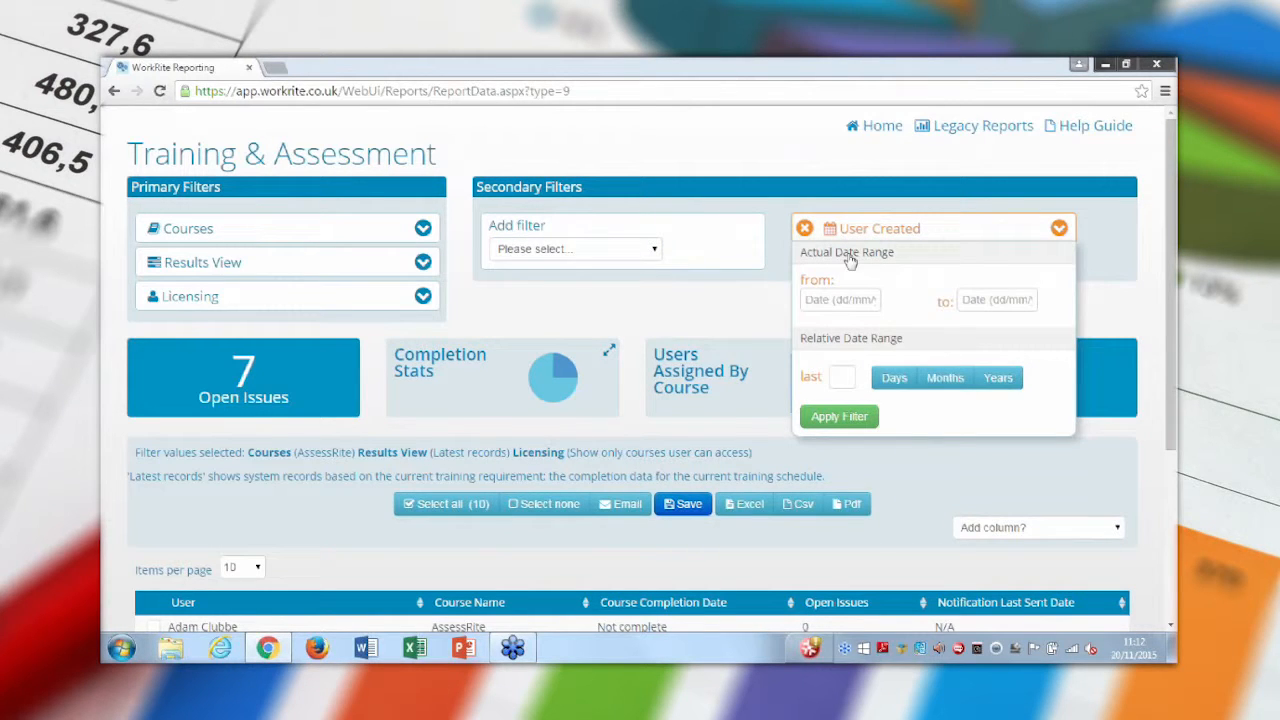
pyautogui.click(839, 376)
pyautogui.write('3')
pyautogui.click(945, 377)
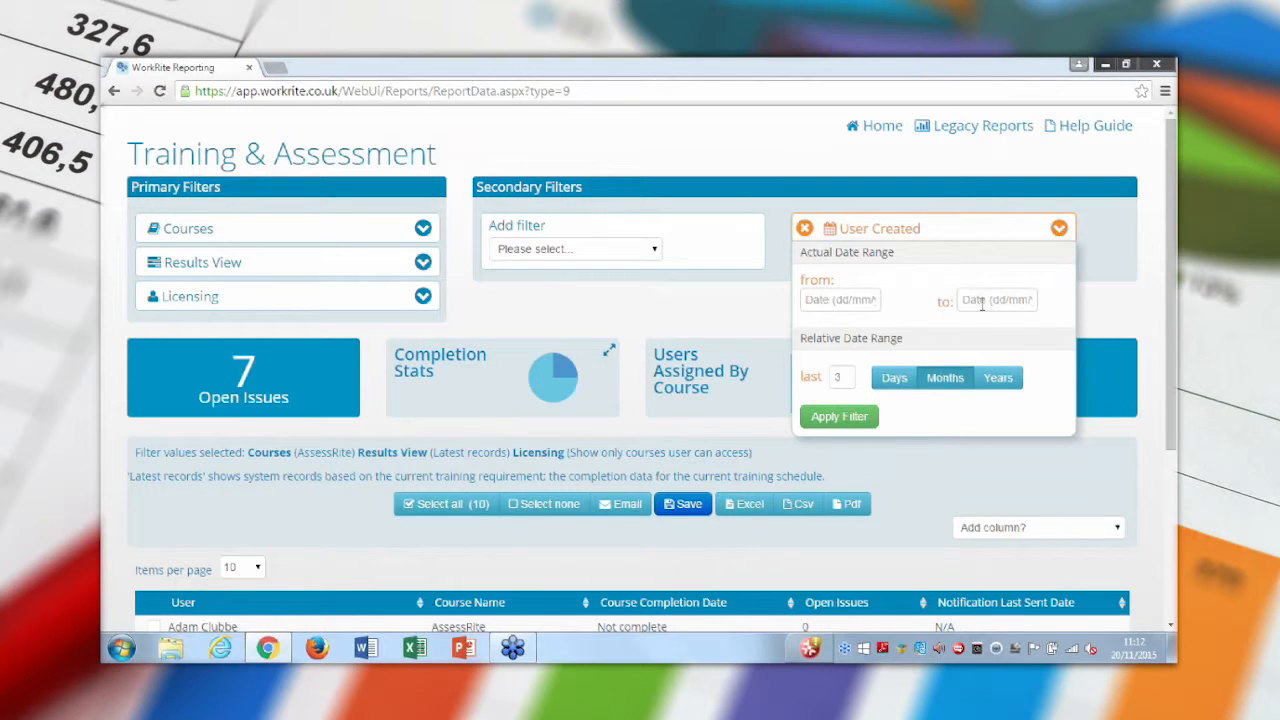
pyautogui.click(842, 422)
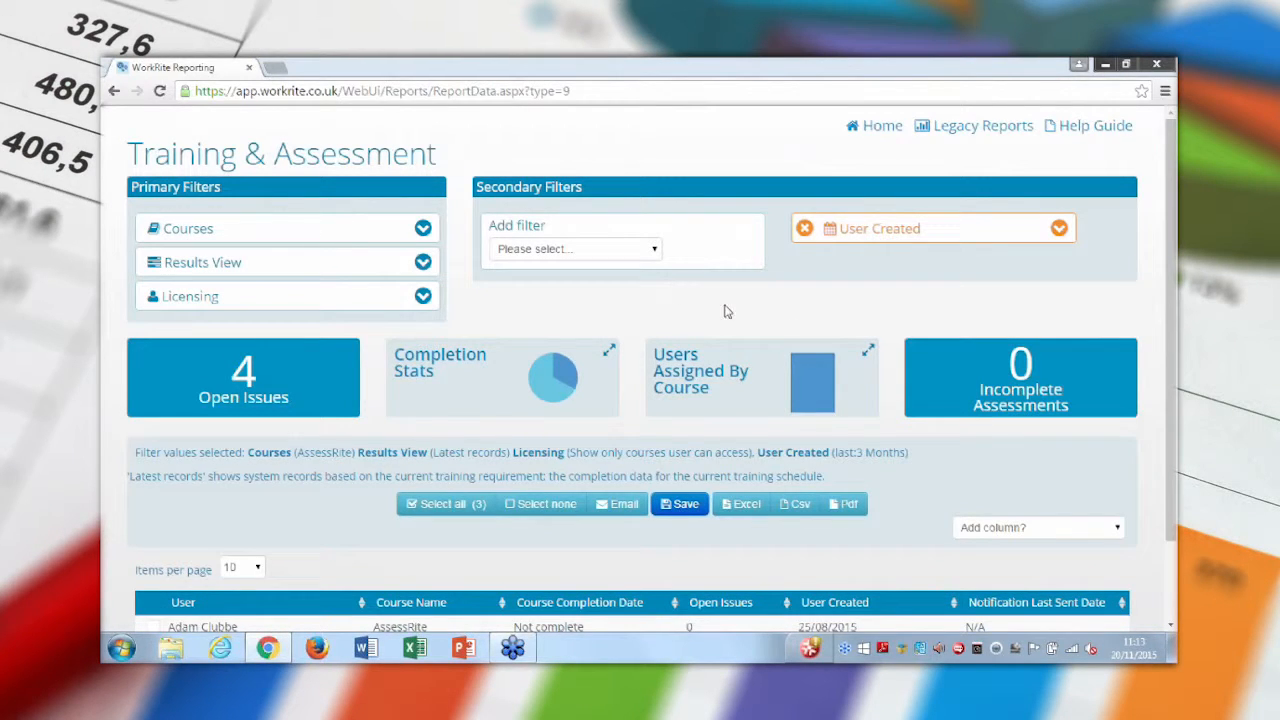
# Step: Add a Notification Last Sent Date secondary filter, set it to the last 3 months and apply it
pyautogui.click(617, 250)
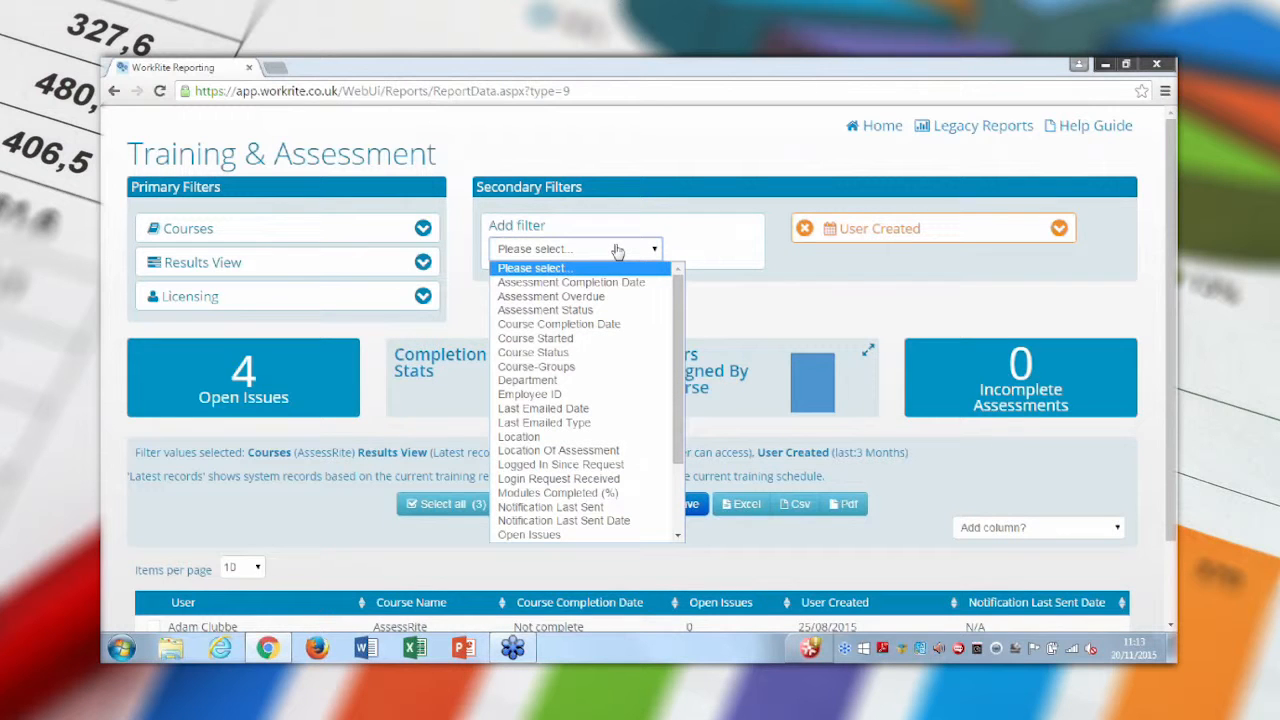
pyautogui.click(566, 521)
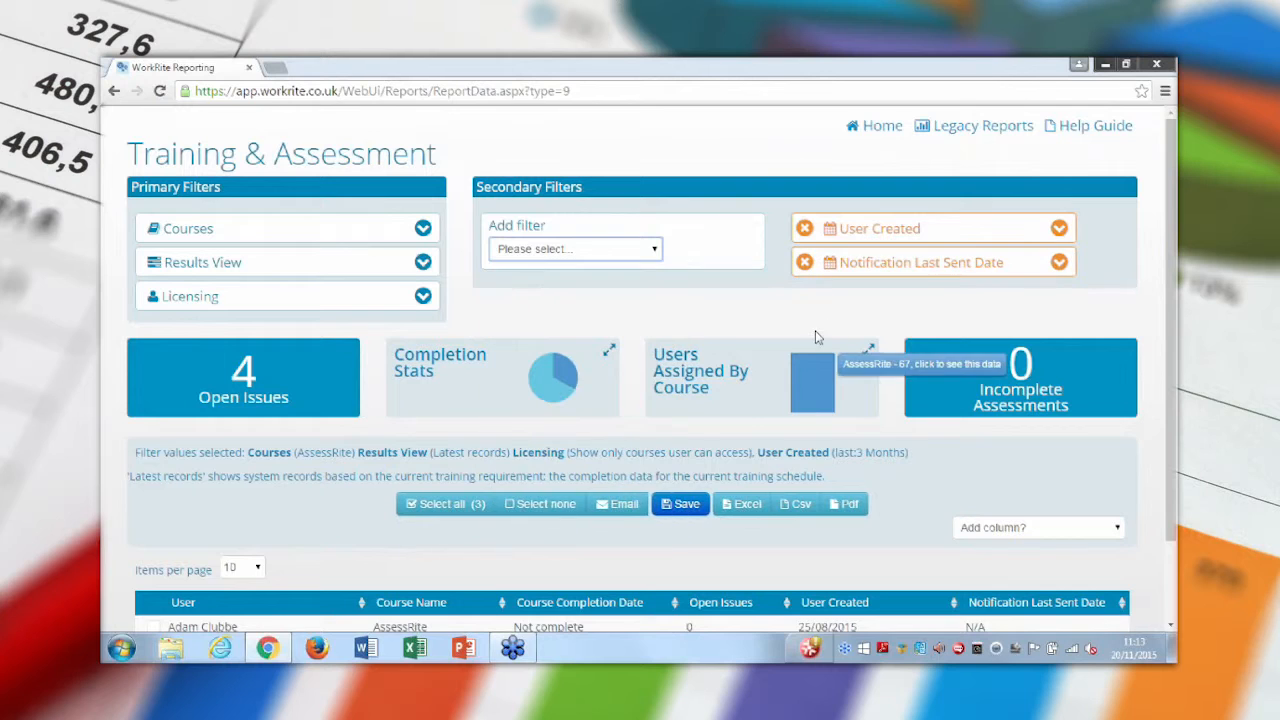
pyautogui.click(847, 265)
pyautogui.click(842, 410)
pyautogui.write('3')
pyautogui.click(966, 419)
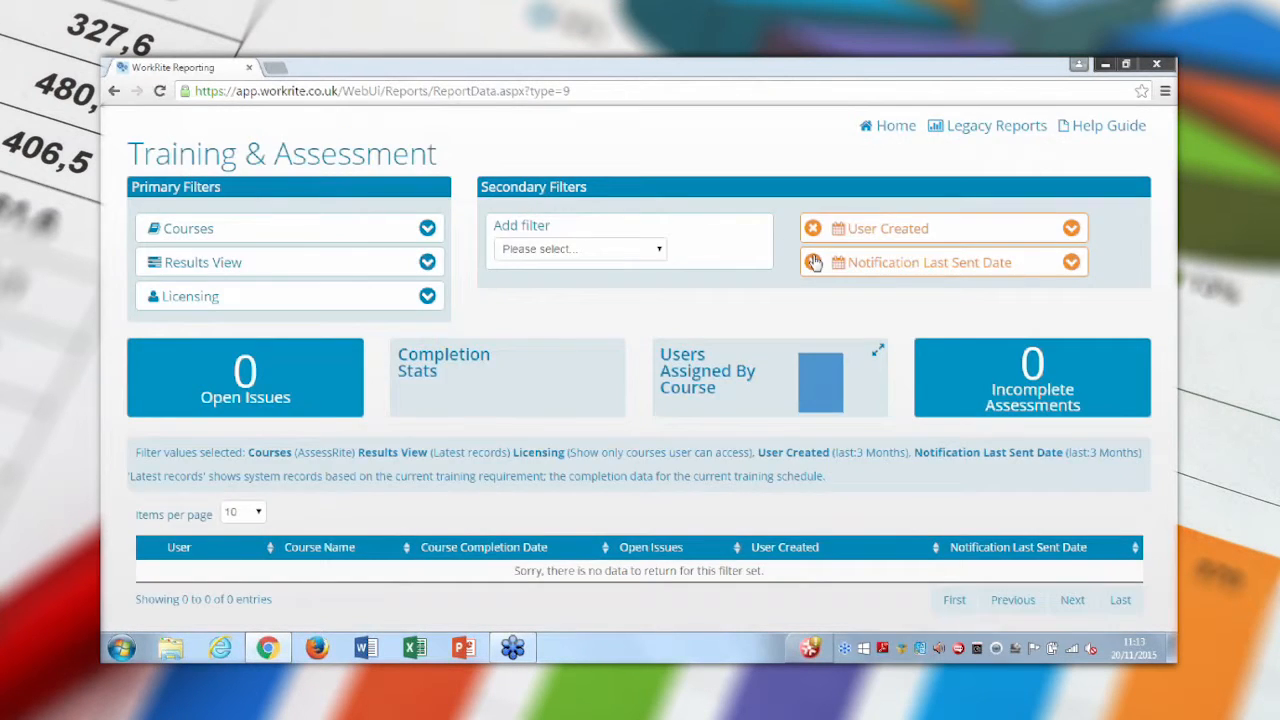
# Step: Remove the Notification Last Sent Date filter and add Notification Last Sent Date as a column in the results table
pyautogui.click(812, 262)
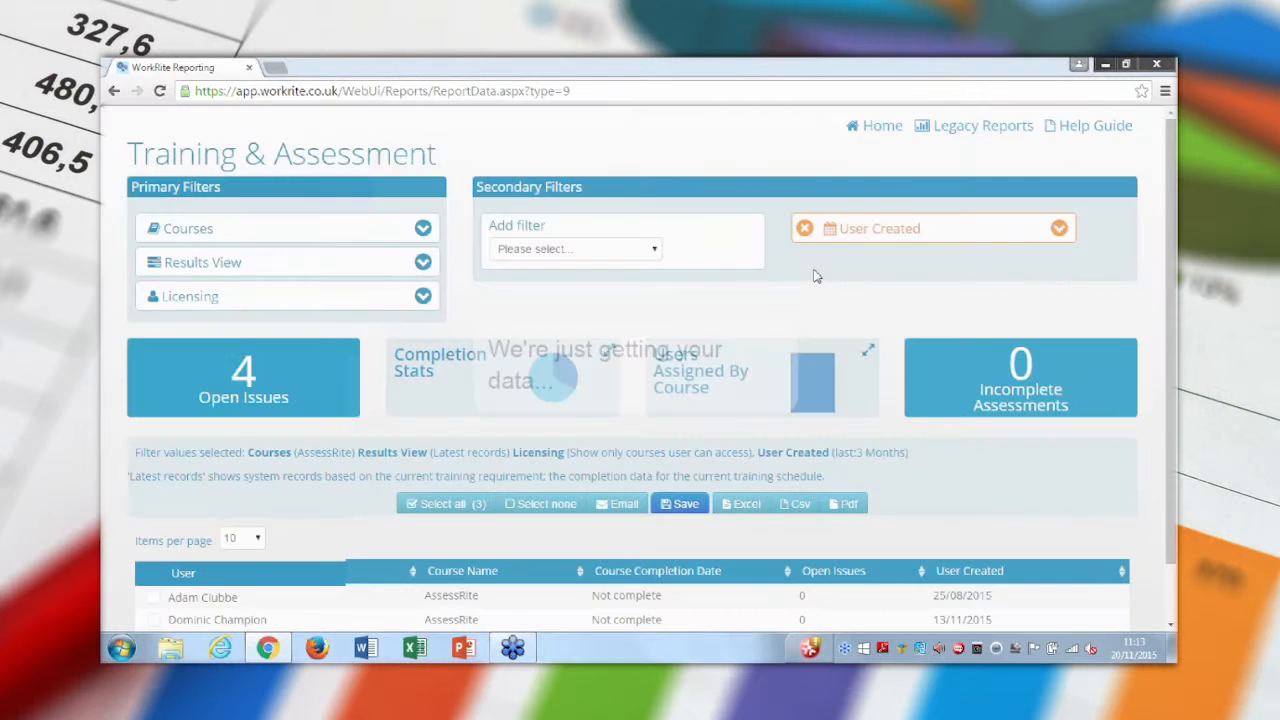
pyautogui.scroll(-2, 815, 276)
pyautogui.click(1040, 440)
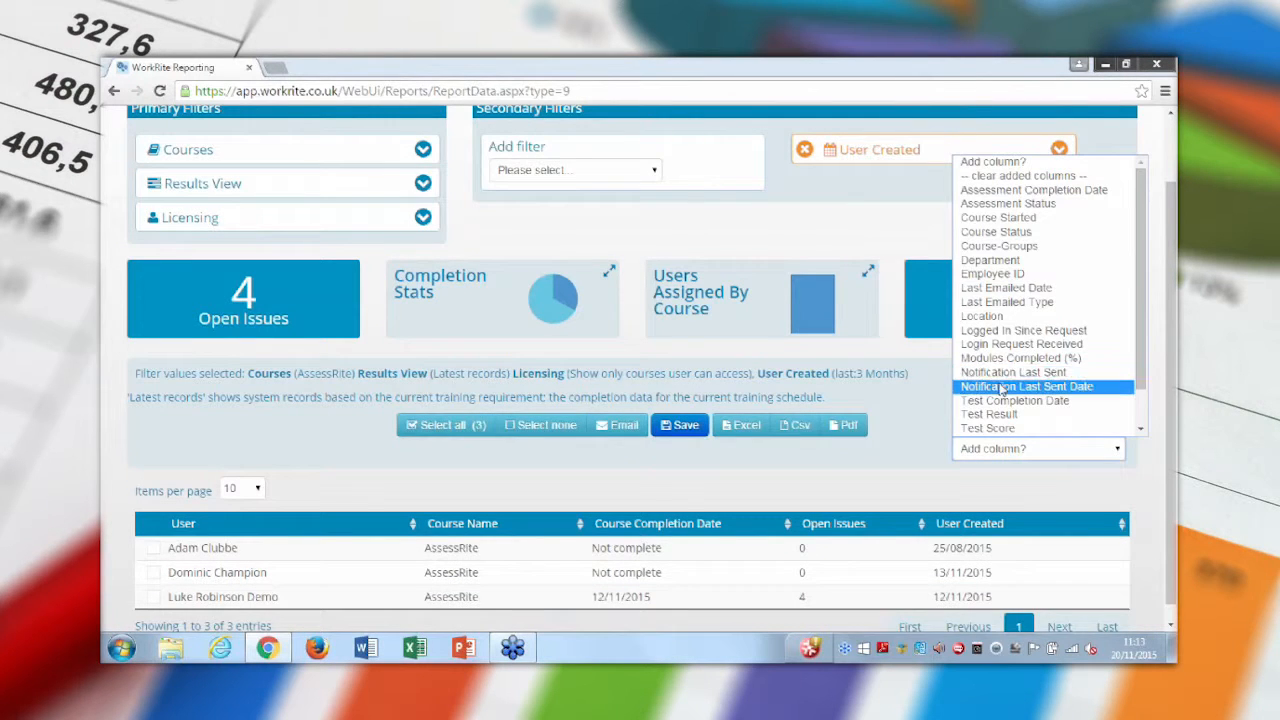
pyautogui.click(1003, 388)
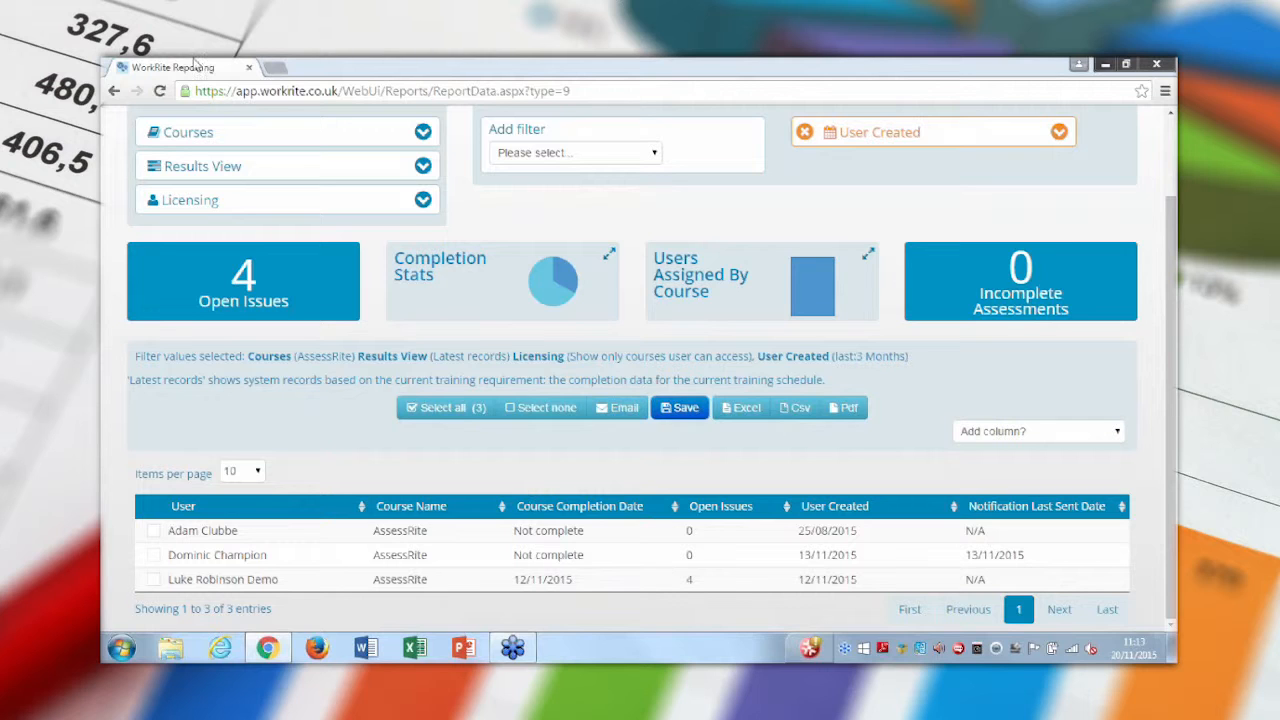
# Step: Return to the WorkRite home page, open the Assessment Analysis report and examine its question and answer totals
pyautogui.scroll(2, 736, 392)
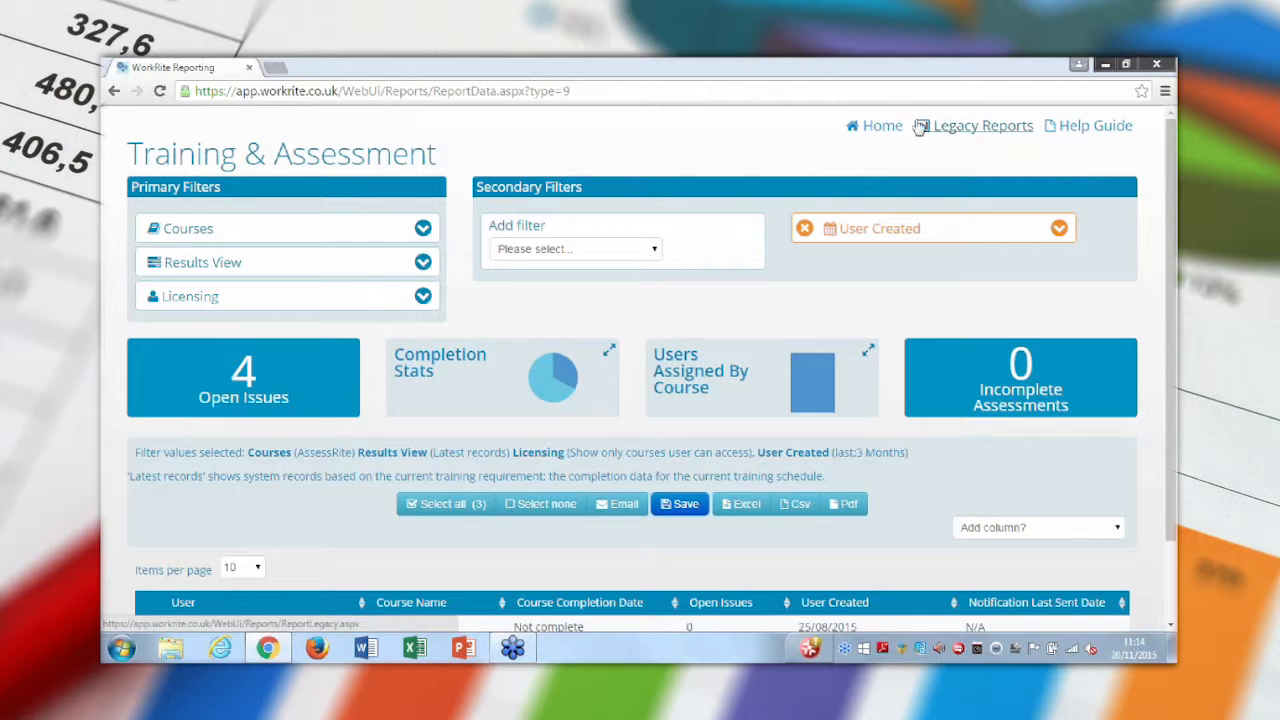
pyautogui.click(884, 127)
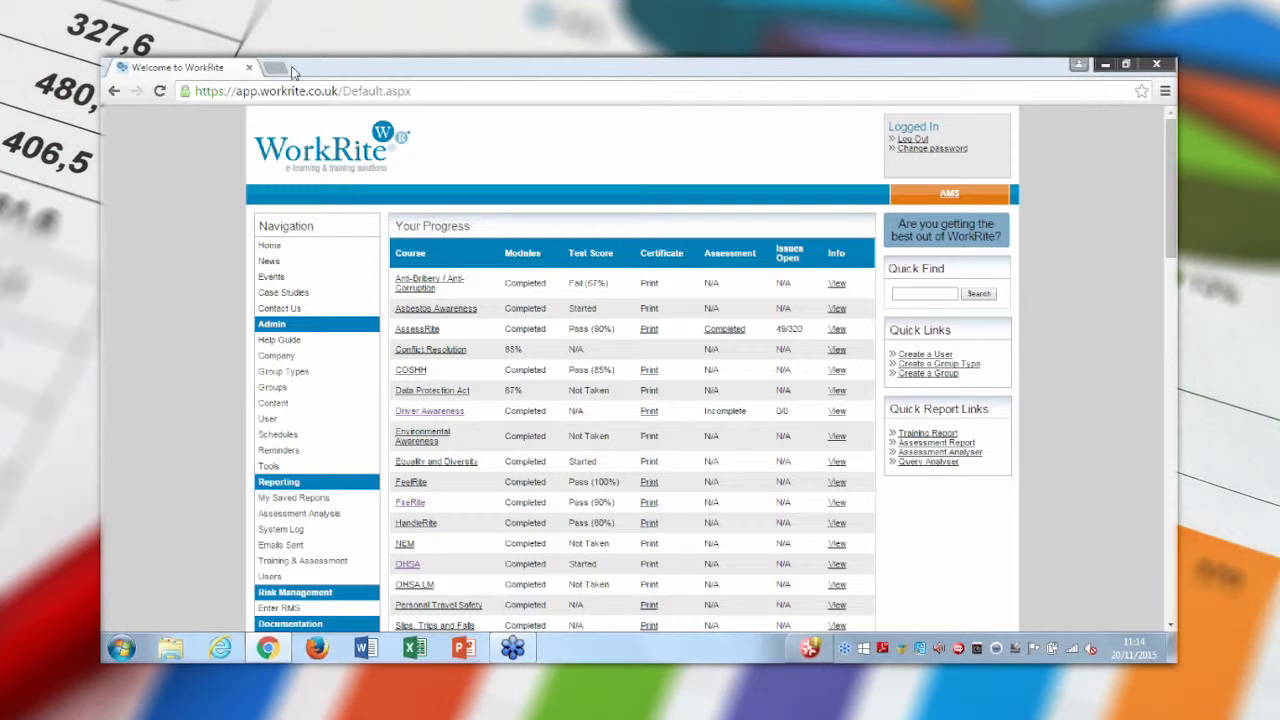
pyautogui.click(321, 517)
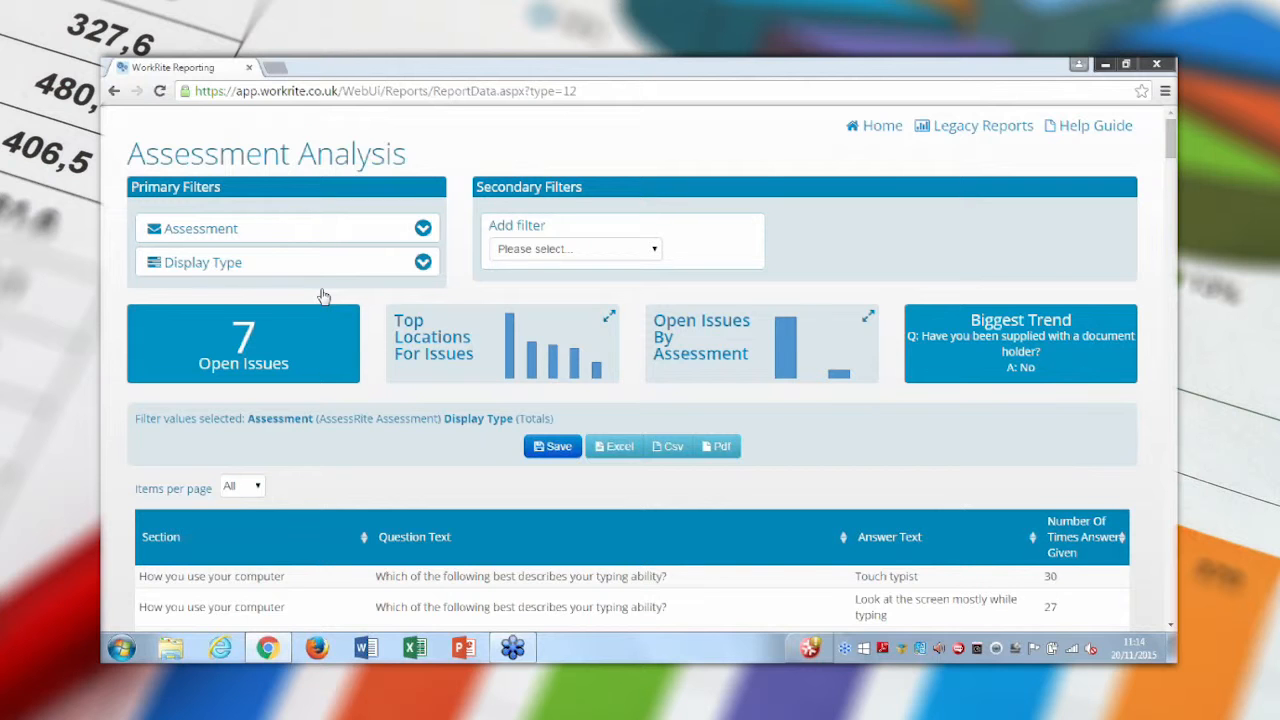
pyautogui.scroll(-1, 323, 297)
pyautogui.scroll(-2, 323, 297)
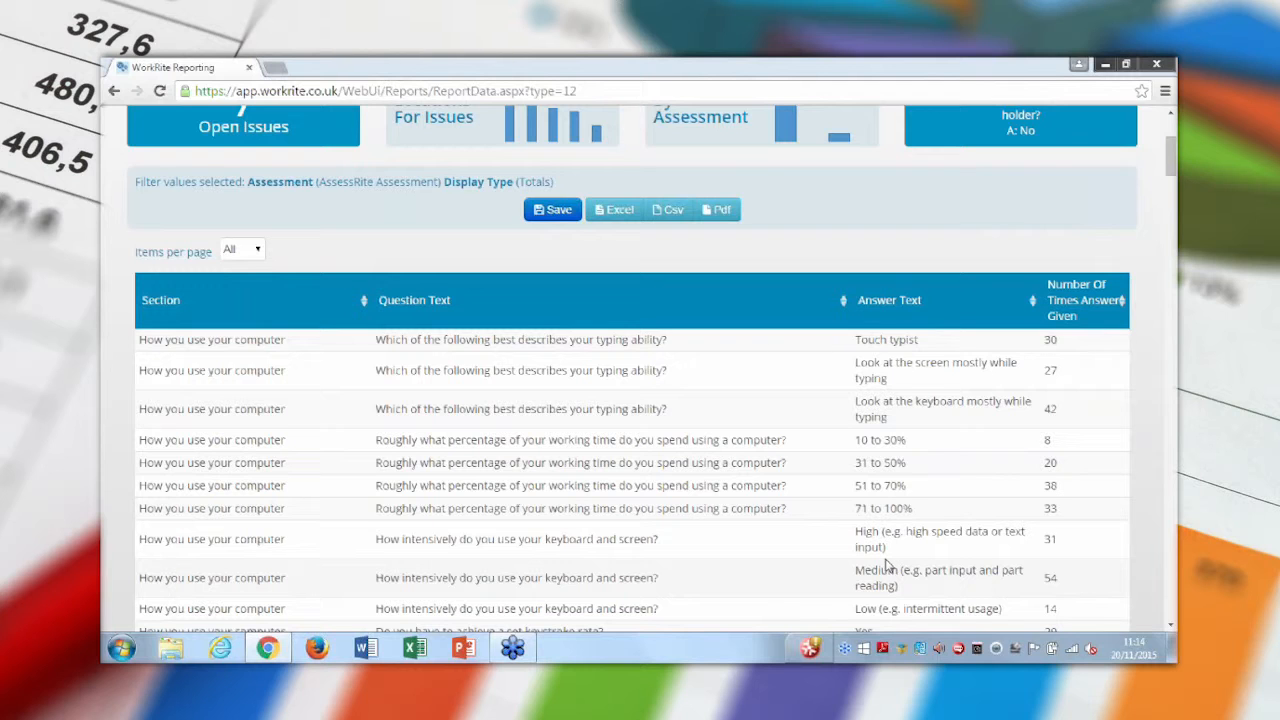
pyautogui.scroll(1, 710, 538)
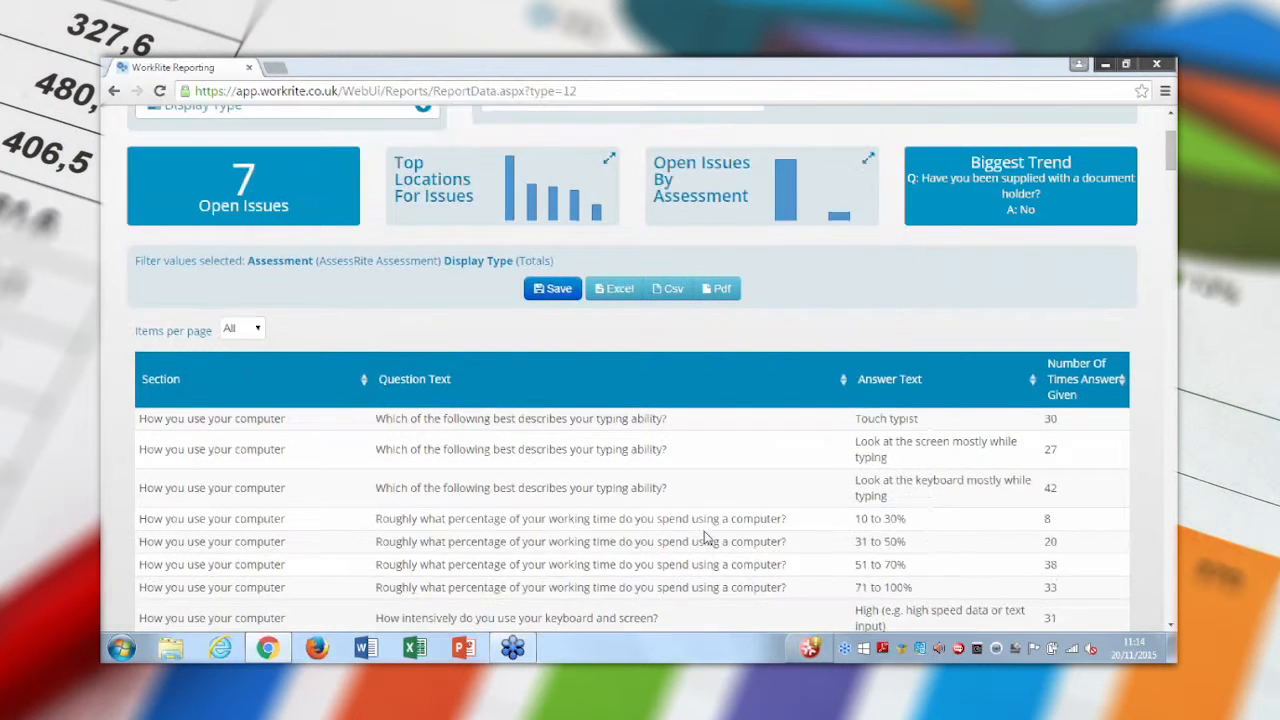
pyautogui.scroll(2, 705, 538)
# Step: Apply AssessRite Assessment as the Assessment primary filter and choose Totals as the Display Type
pyautogui.click(214, 236)
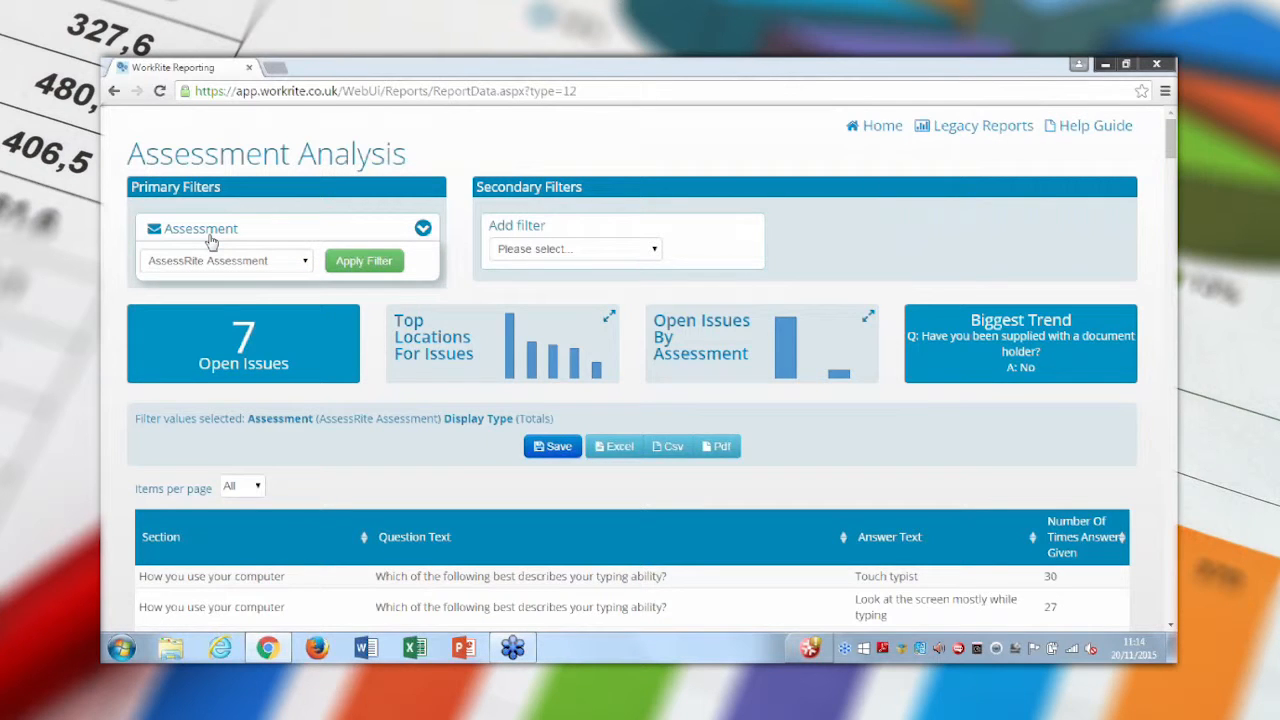
pyautogui.click(212, 261)
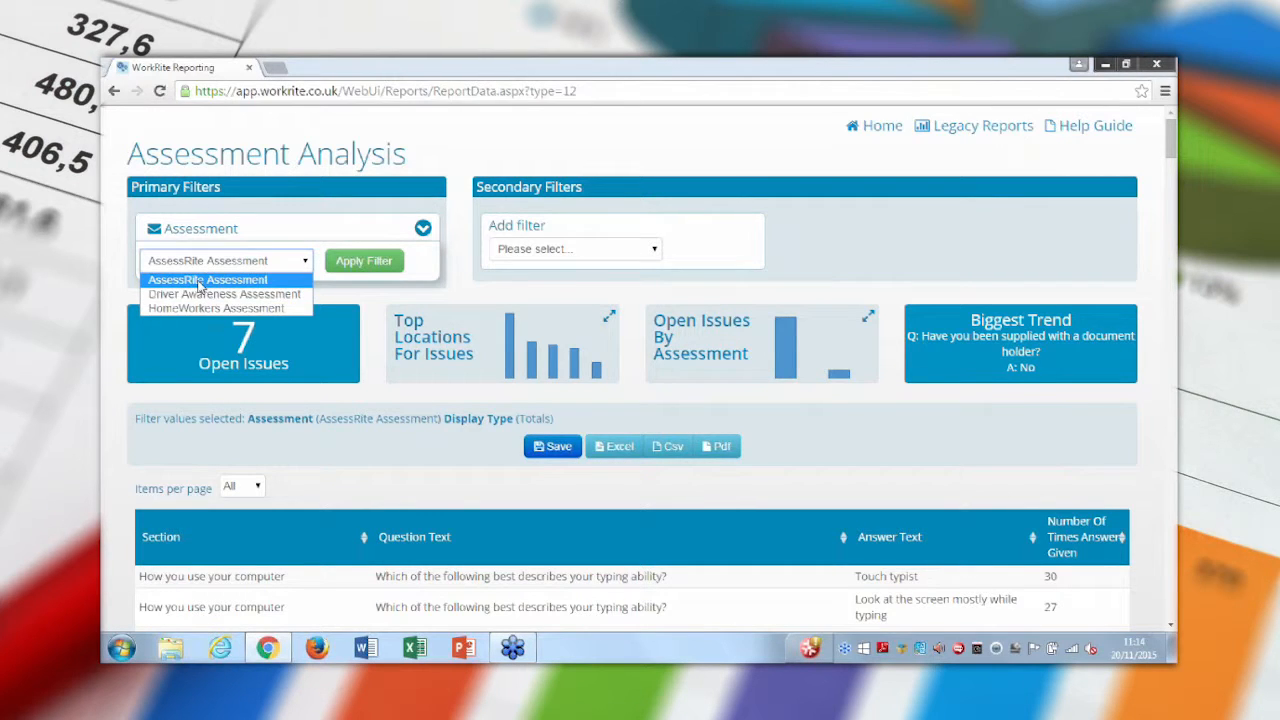
pyautogui.click(200, 280)
pyautogui.click(366, 260)
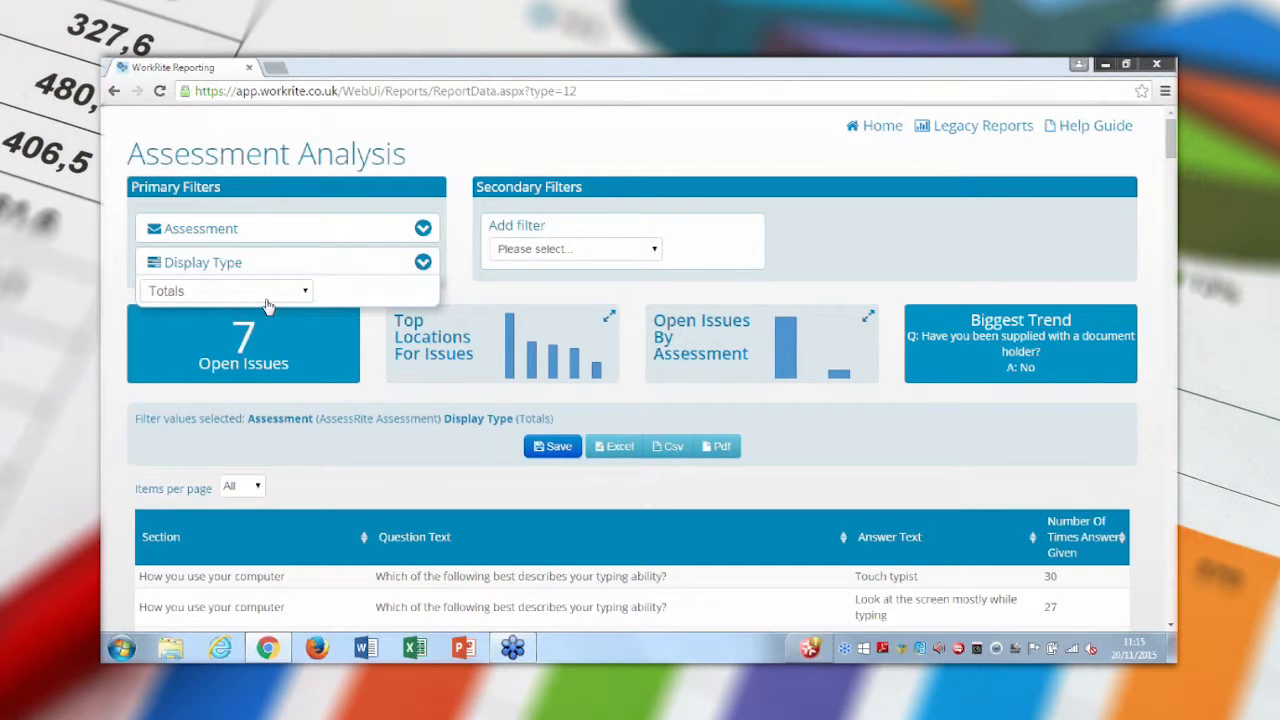
pyautogui.click(266, 298)
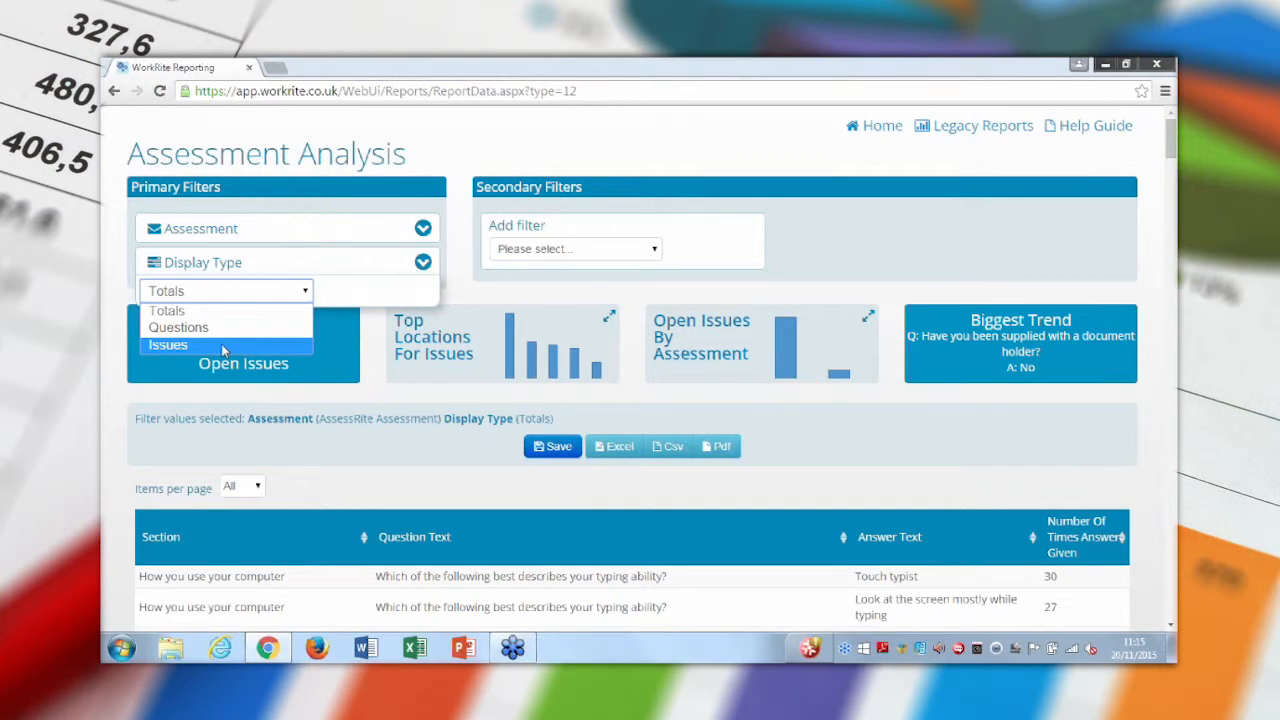
pyautogui.click(218, 310)
pyautogui.click(216, 265)
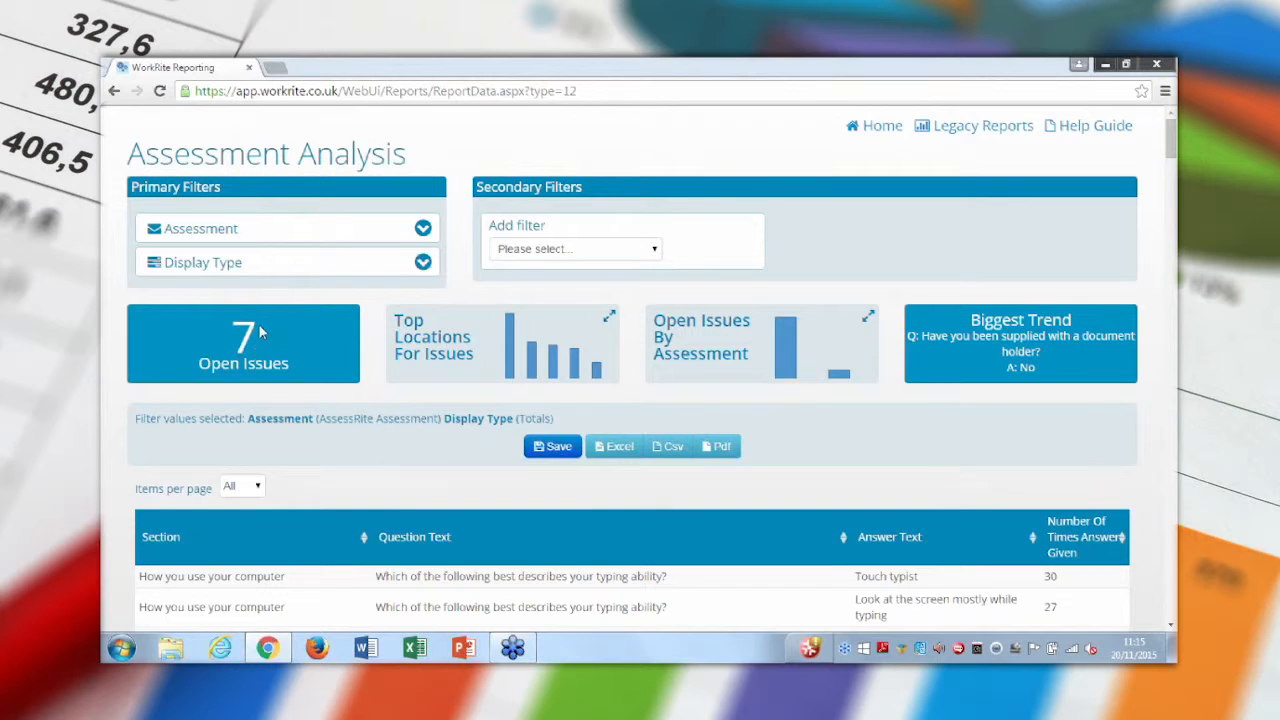
# Step: Enlarge the Top Locations For Issues chart and the Open Issues By Assessment chart, closing each after viewing
pyautogui.click(608, 318)
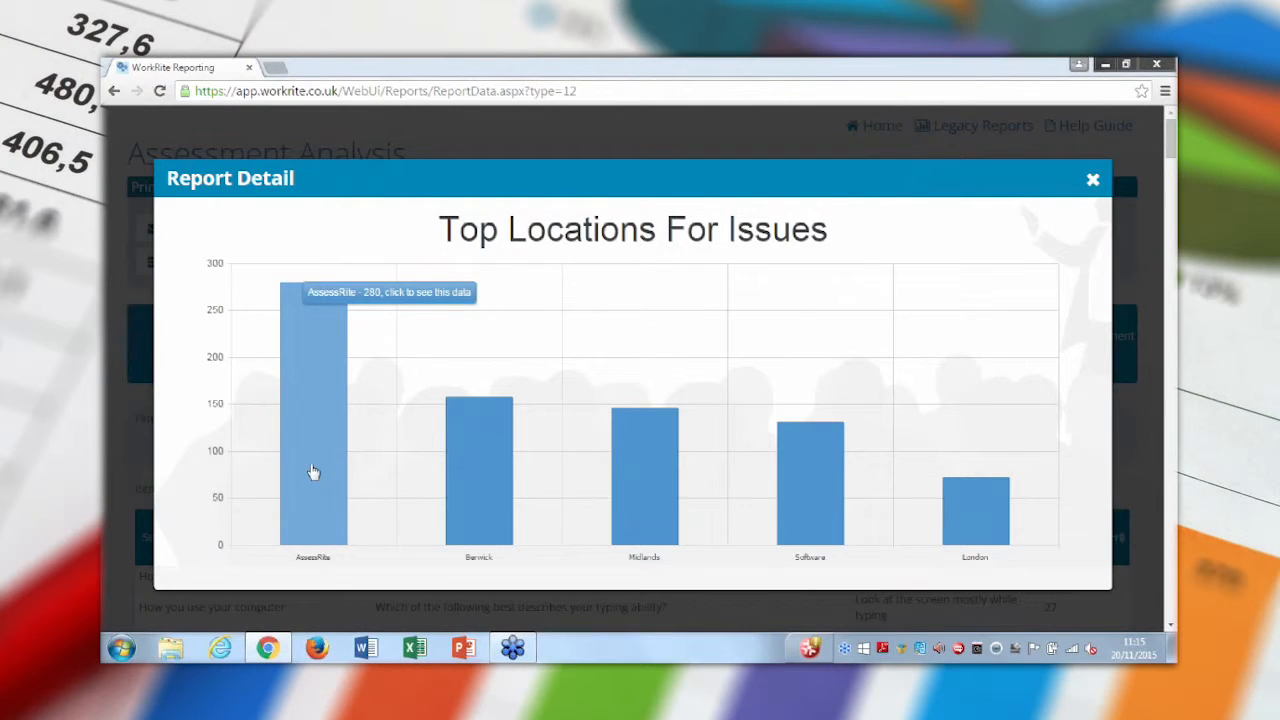
pyautogui.click(1095, 180)
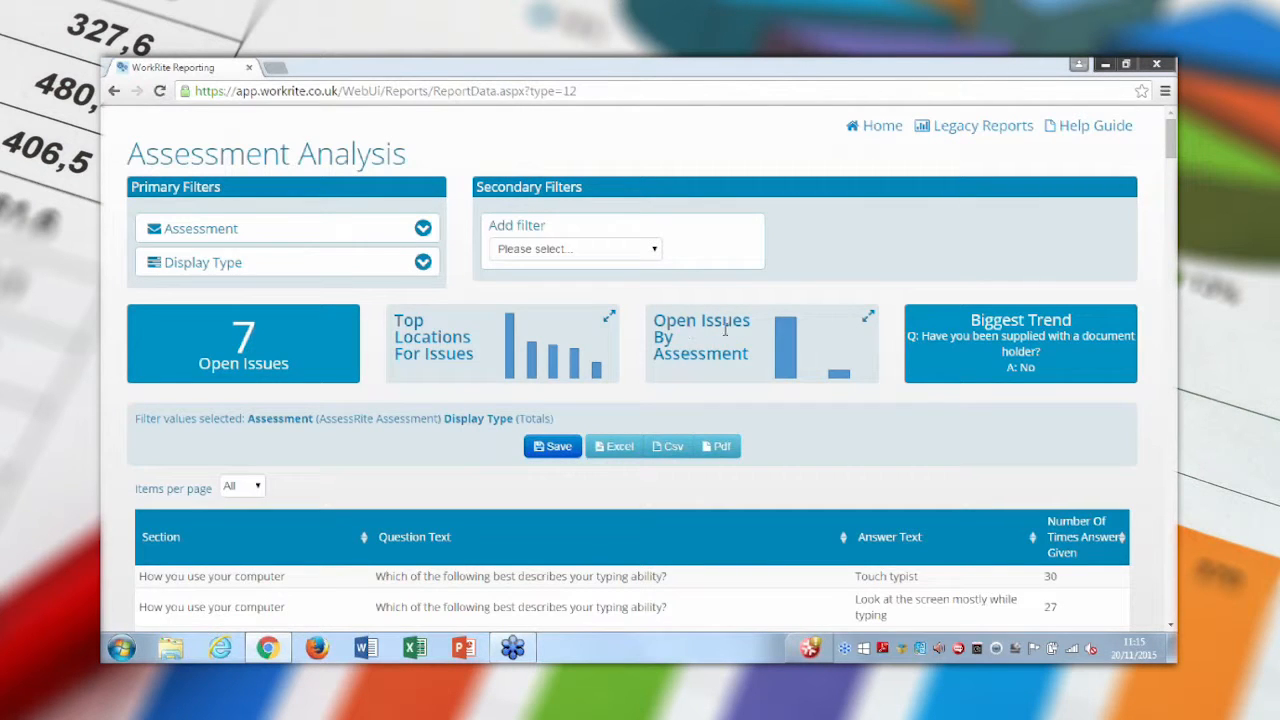
pyautogui.click(870, 318)
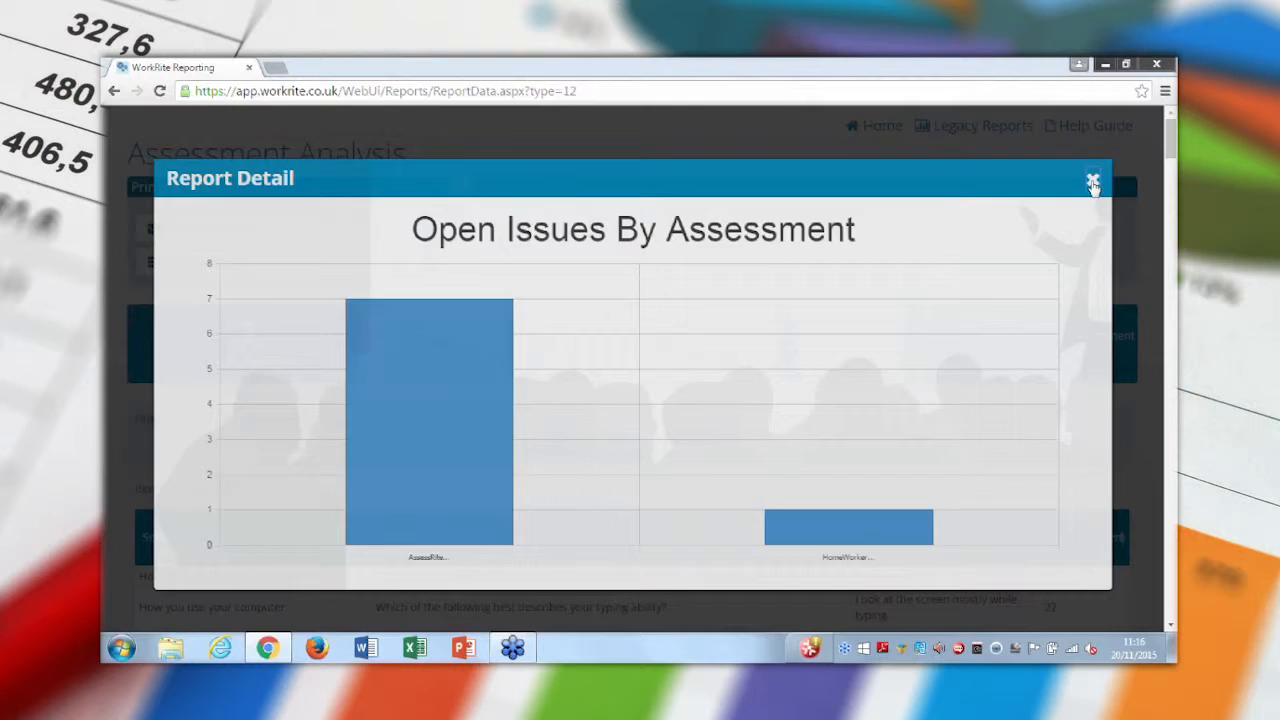
pyautogui.click(1093, 183)
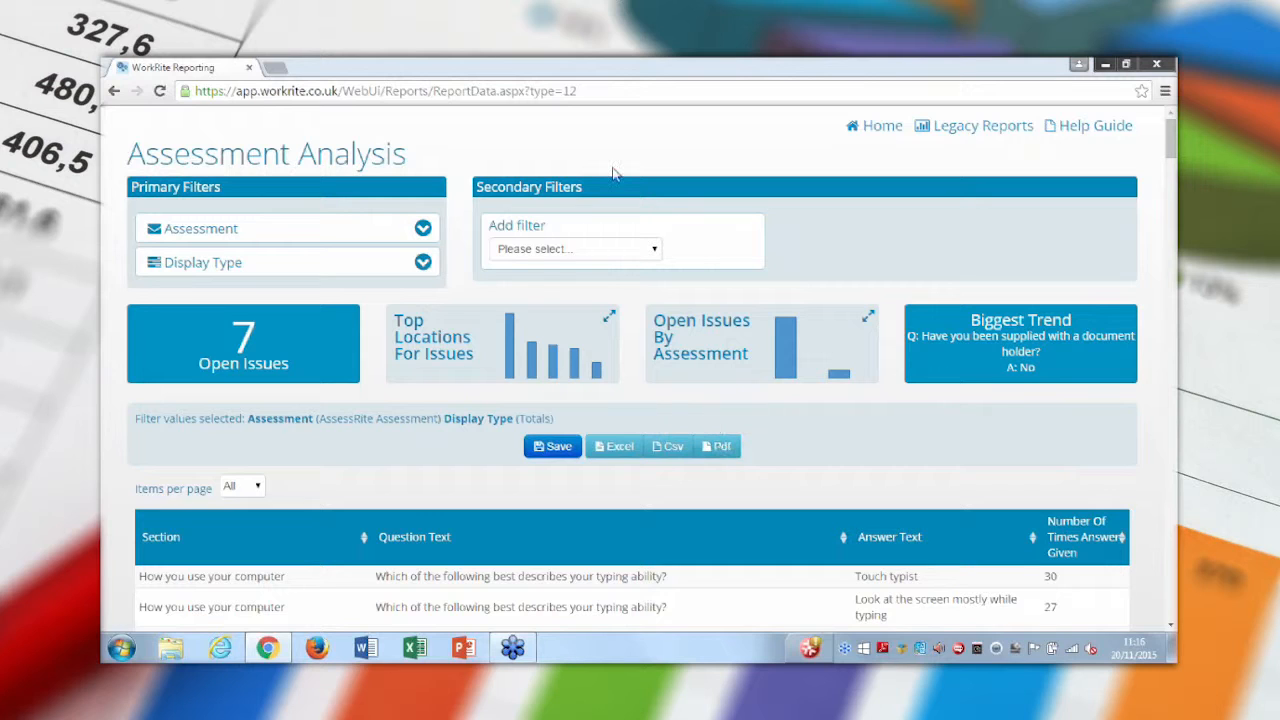
# Step: Add a Question filter, search it for "backac", and apply the question about head-, neck- or backache while working at the computer
pyautogui.click(532, 251)
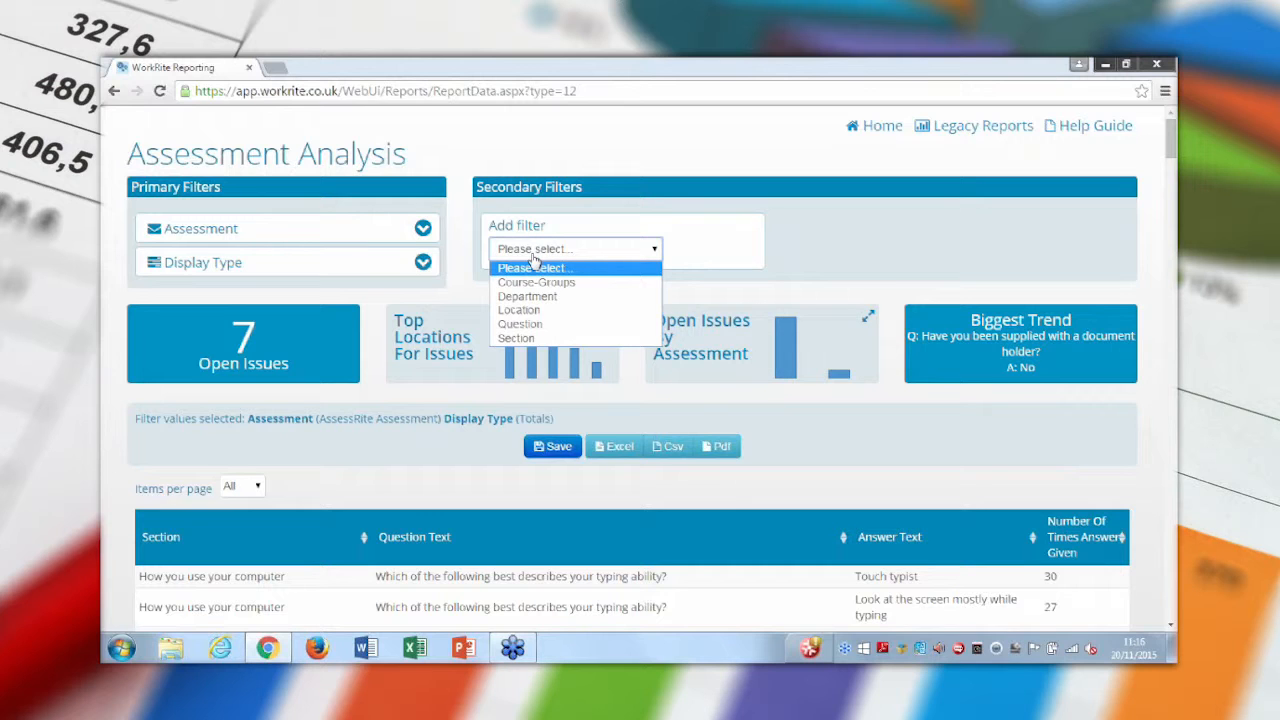
pyautogui.click(514, 326)
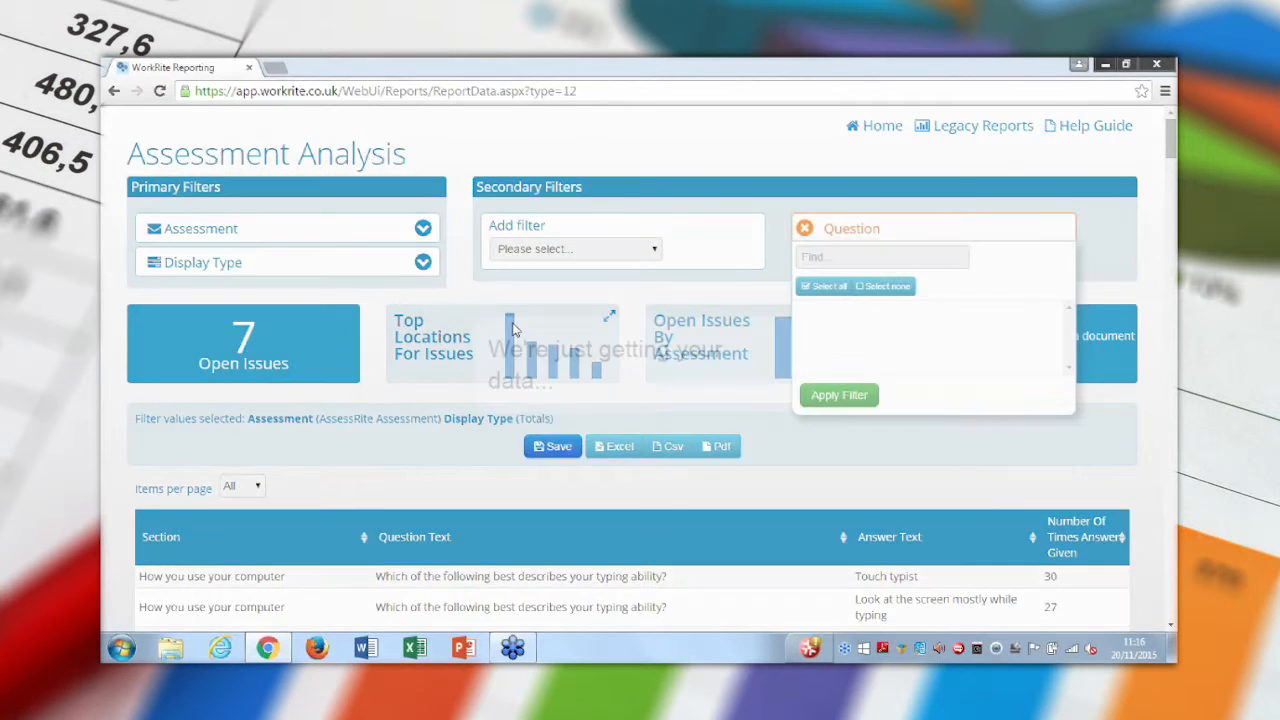
pyautogui.click(841, 257)
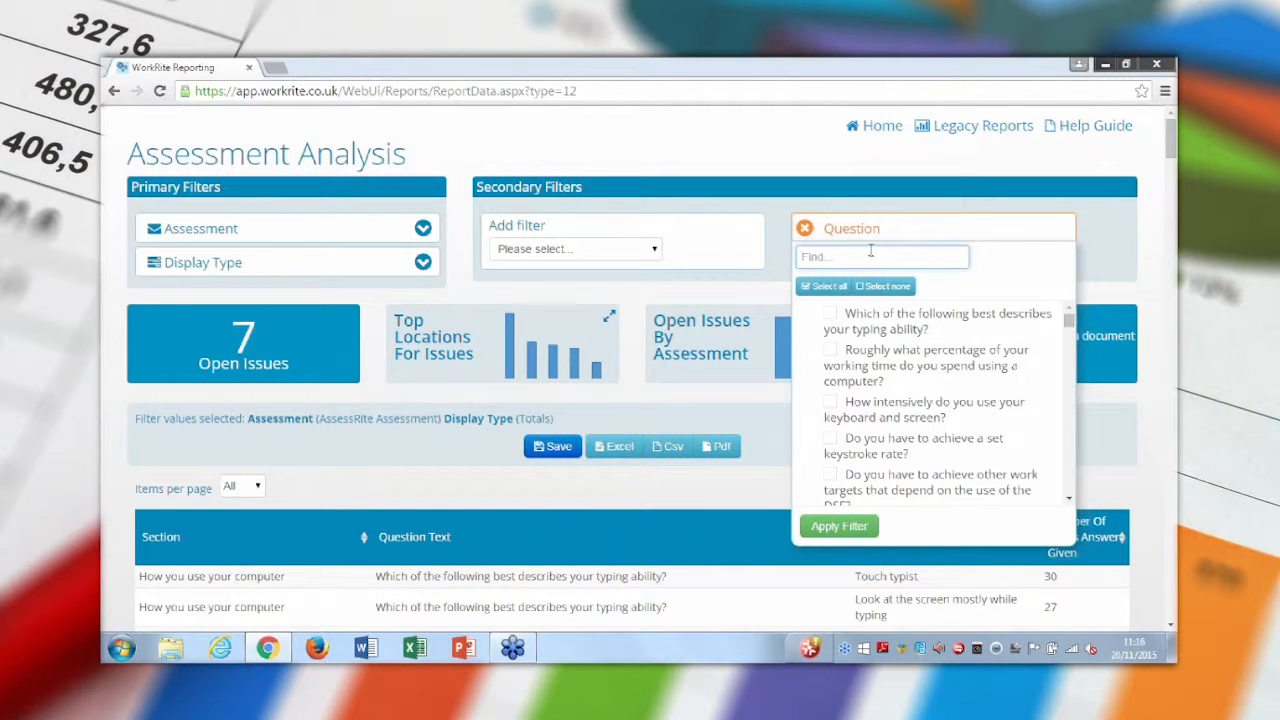
pyautogui.write('b')
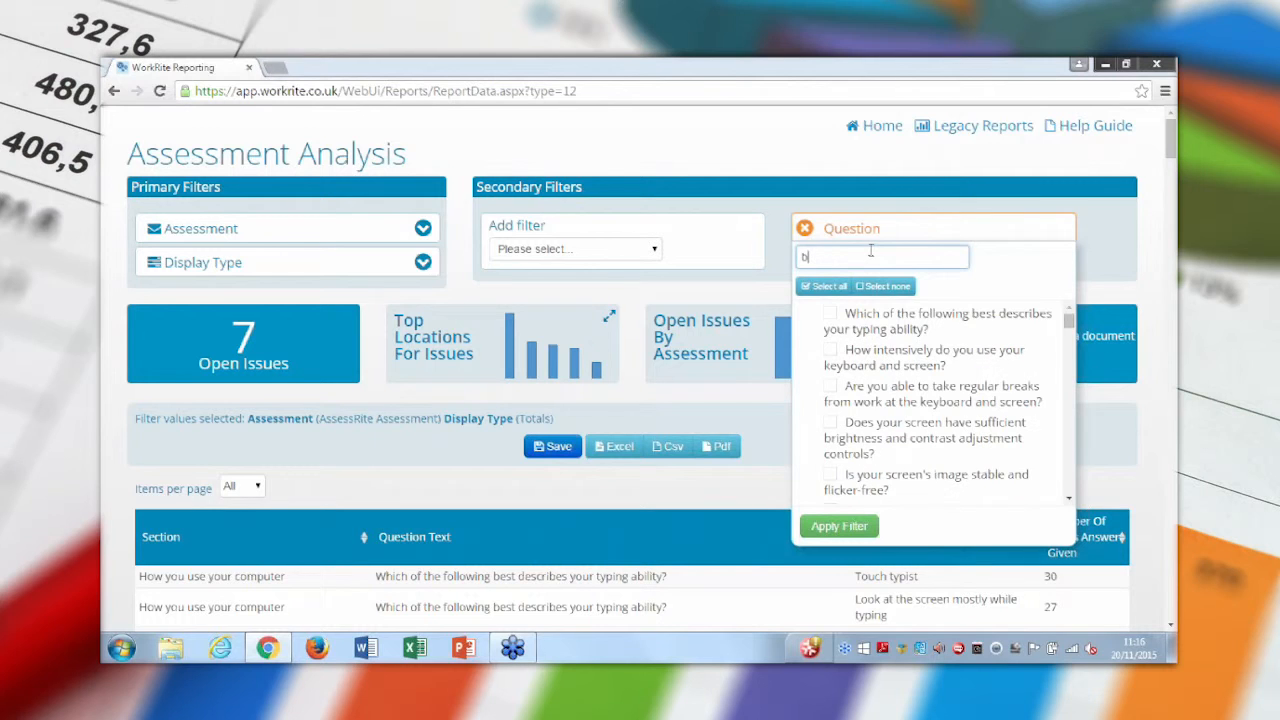
pyautogui.write('ack')
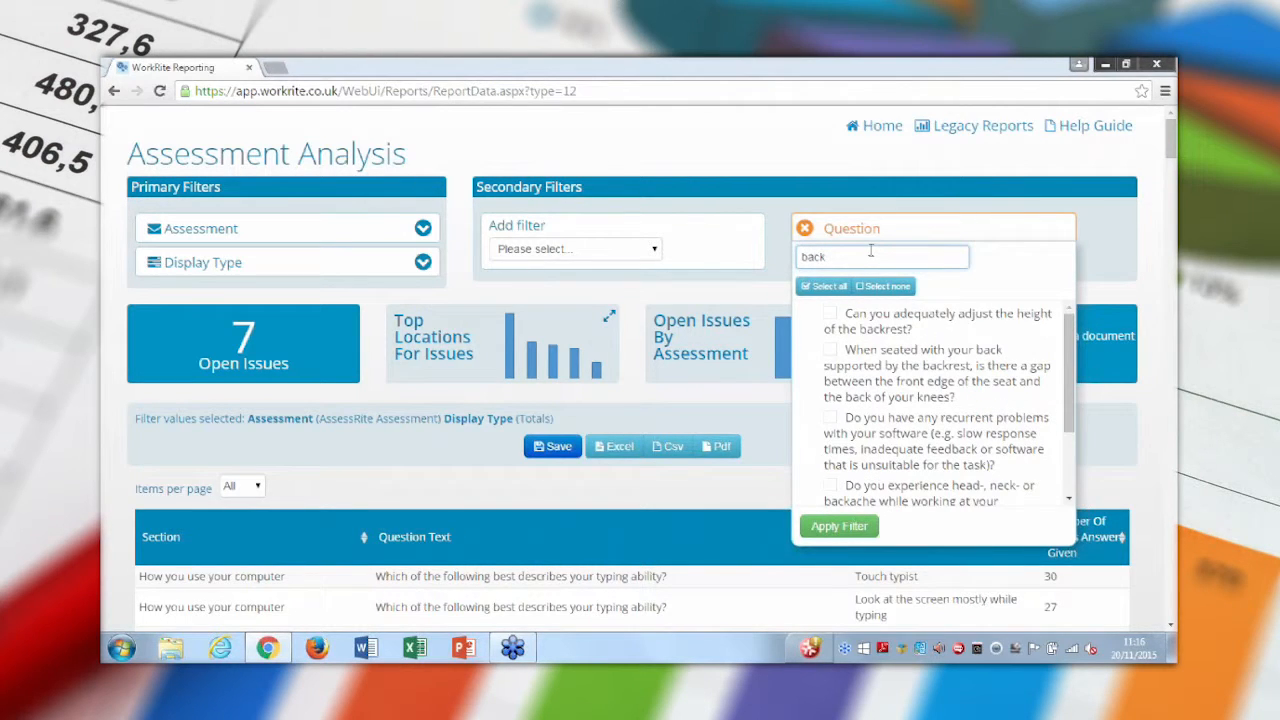
pyautogui.write('ac')
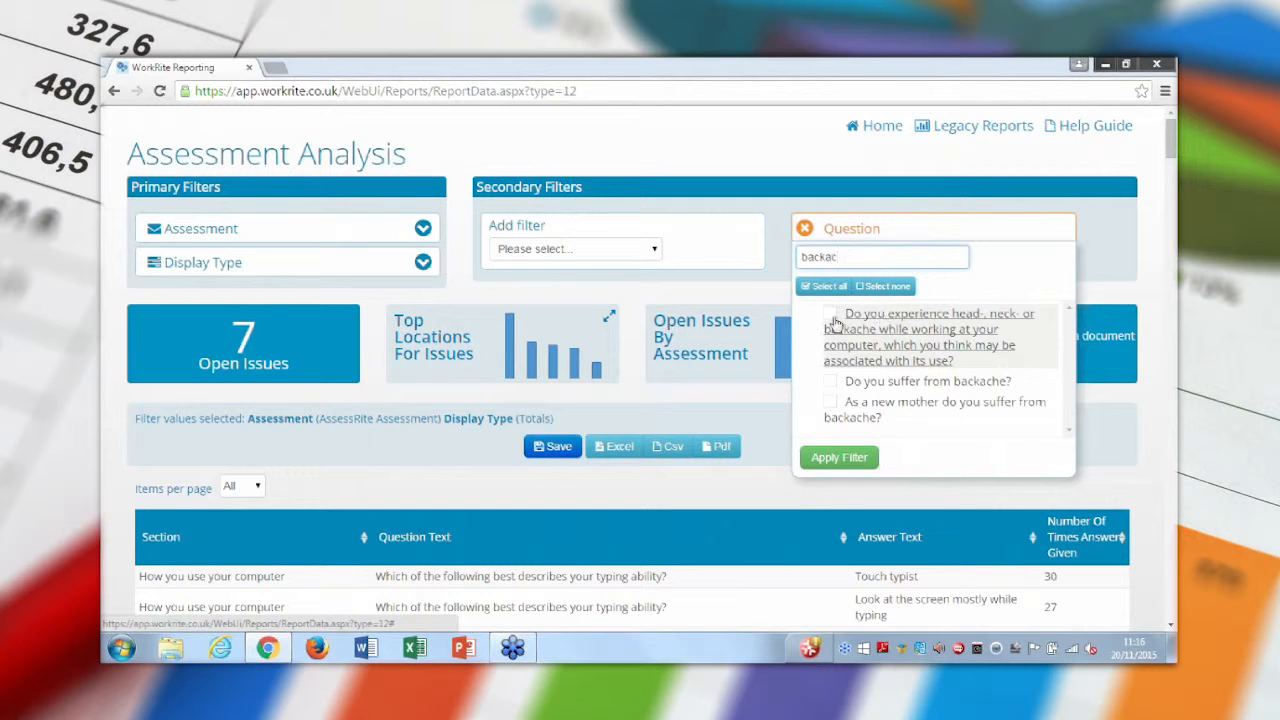
pyautogui.click(831, 314)
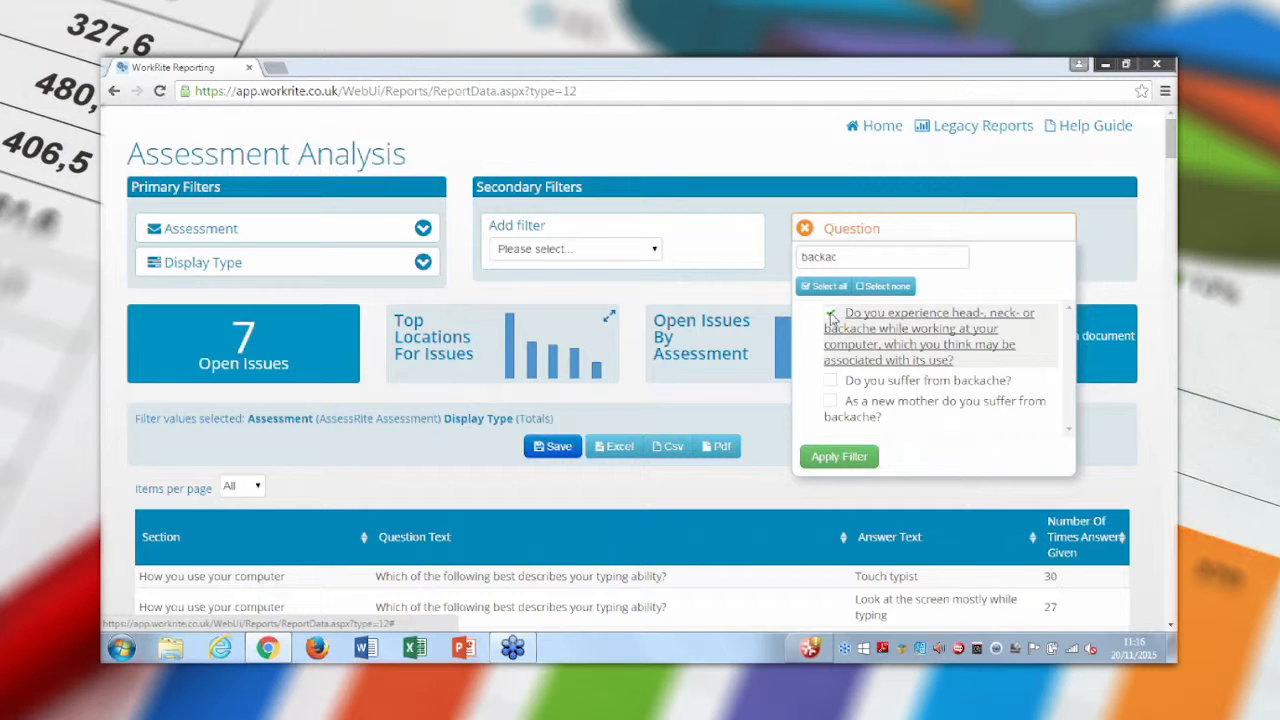
pyautogui.click(857, 459)
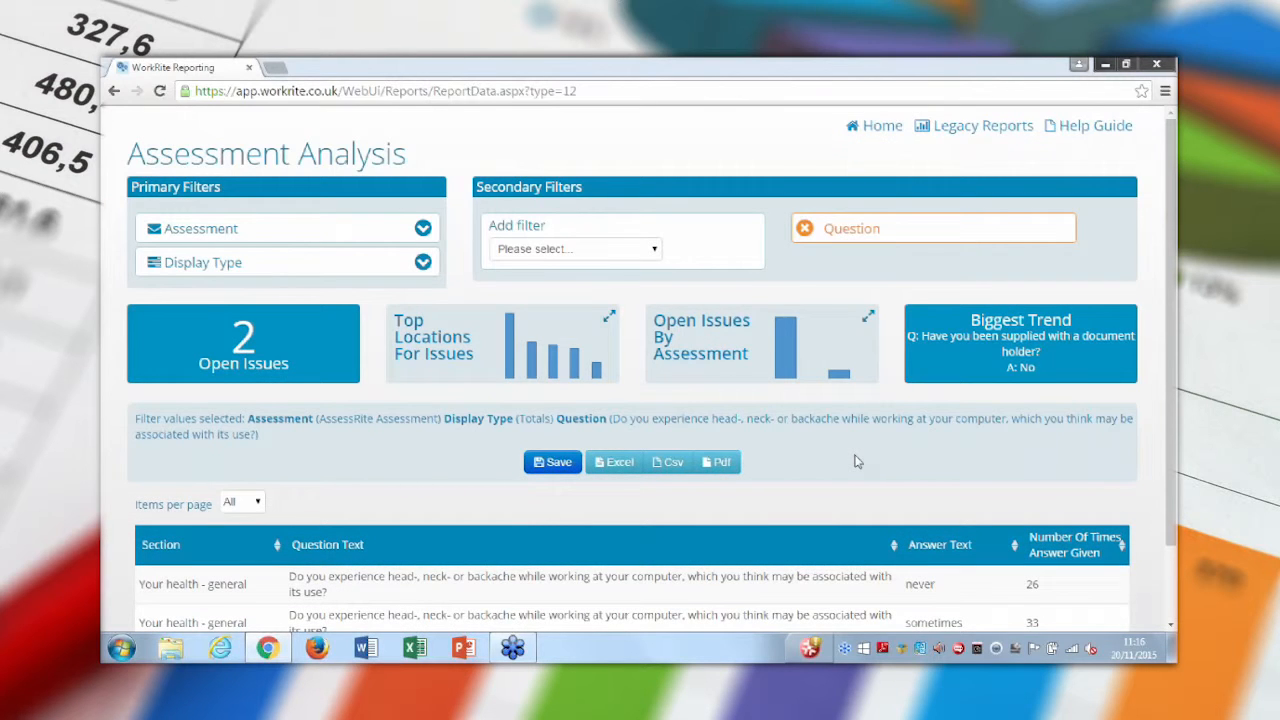
# Step: Add a Department secondary filter, select Home Office and apply it to the backache question results
pyautogui.scroll(-1, 855, 461)
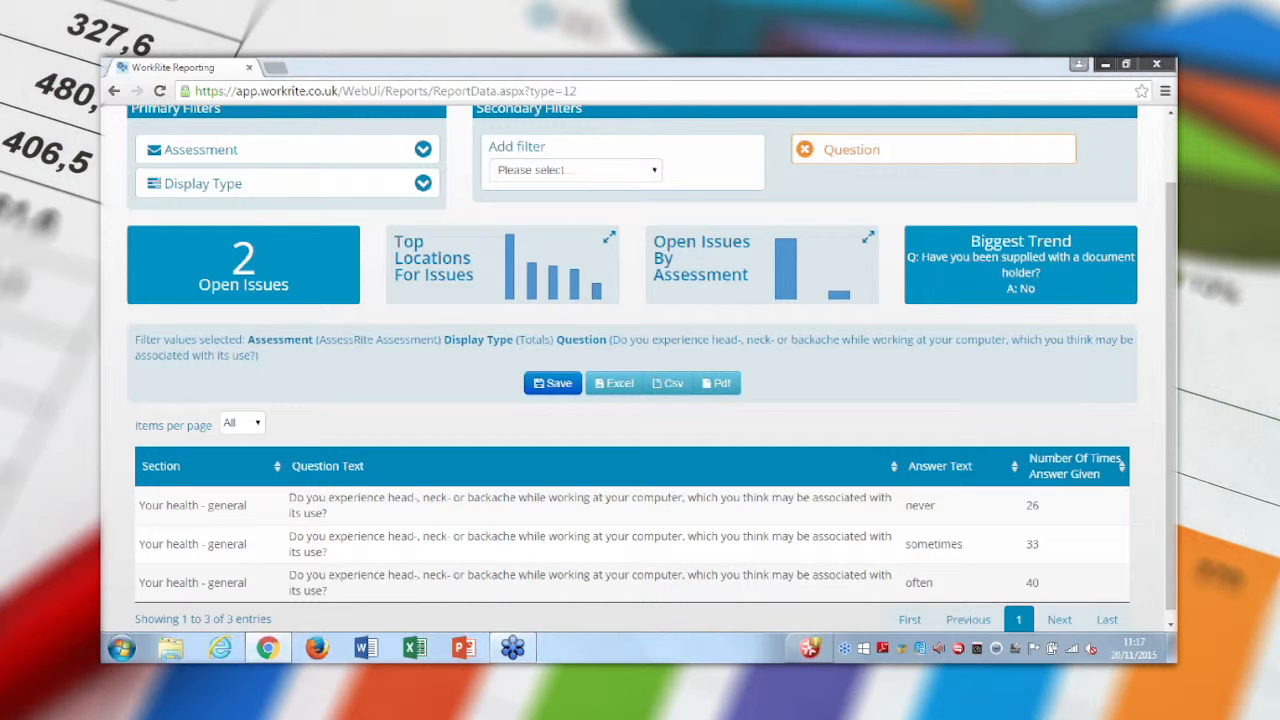
pyautogui.click(610, 176)
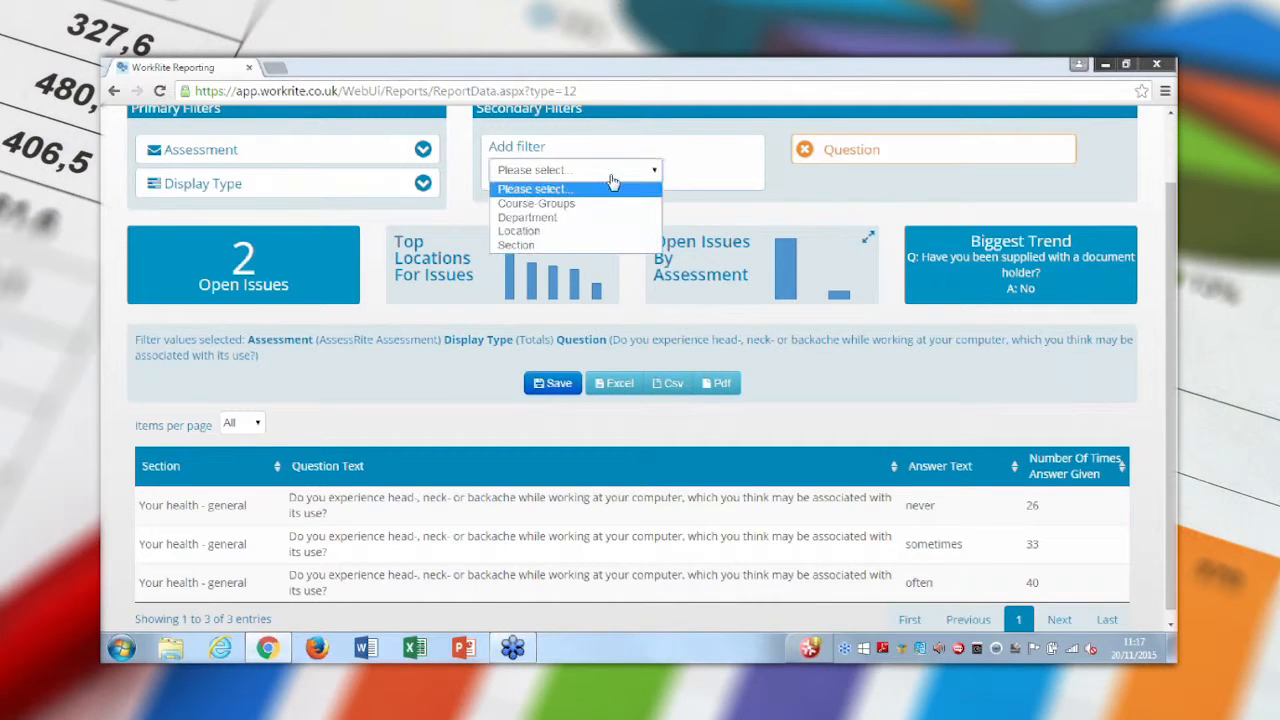
pyautogui.click(525, 219)
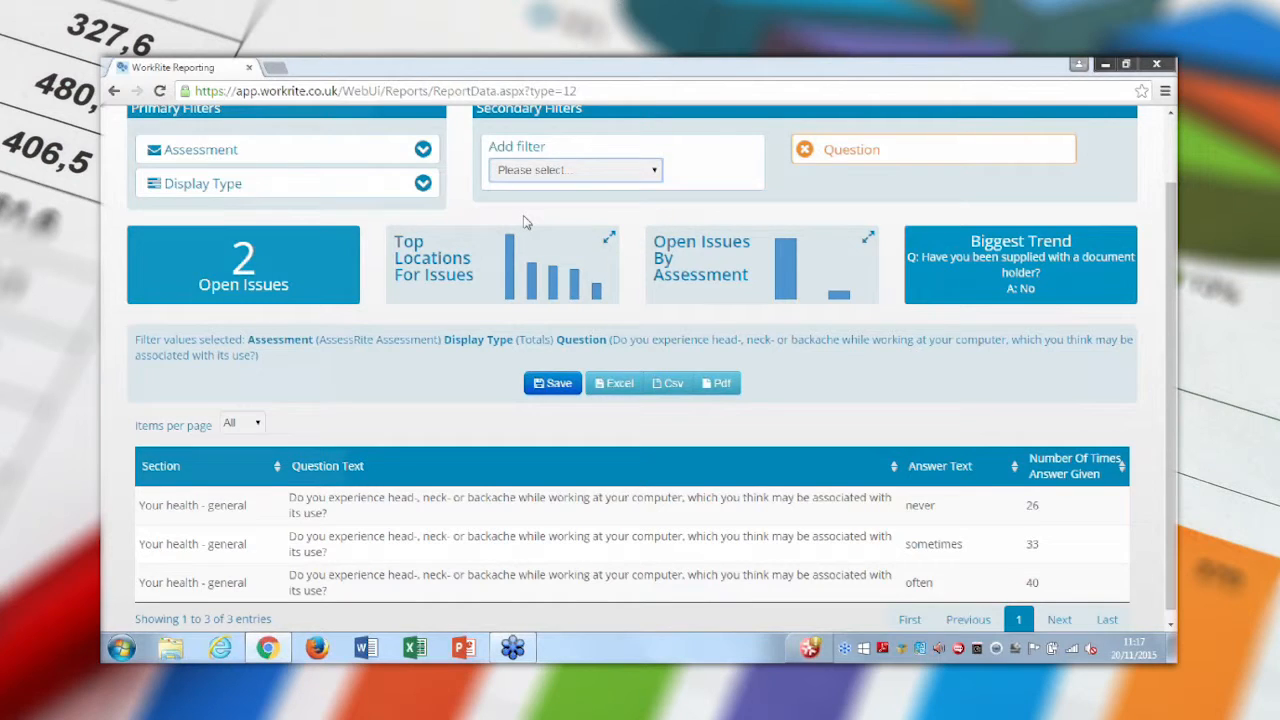
pyautogui.click(831, 392)
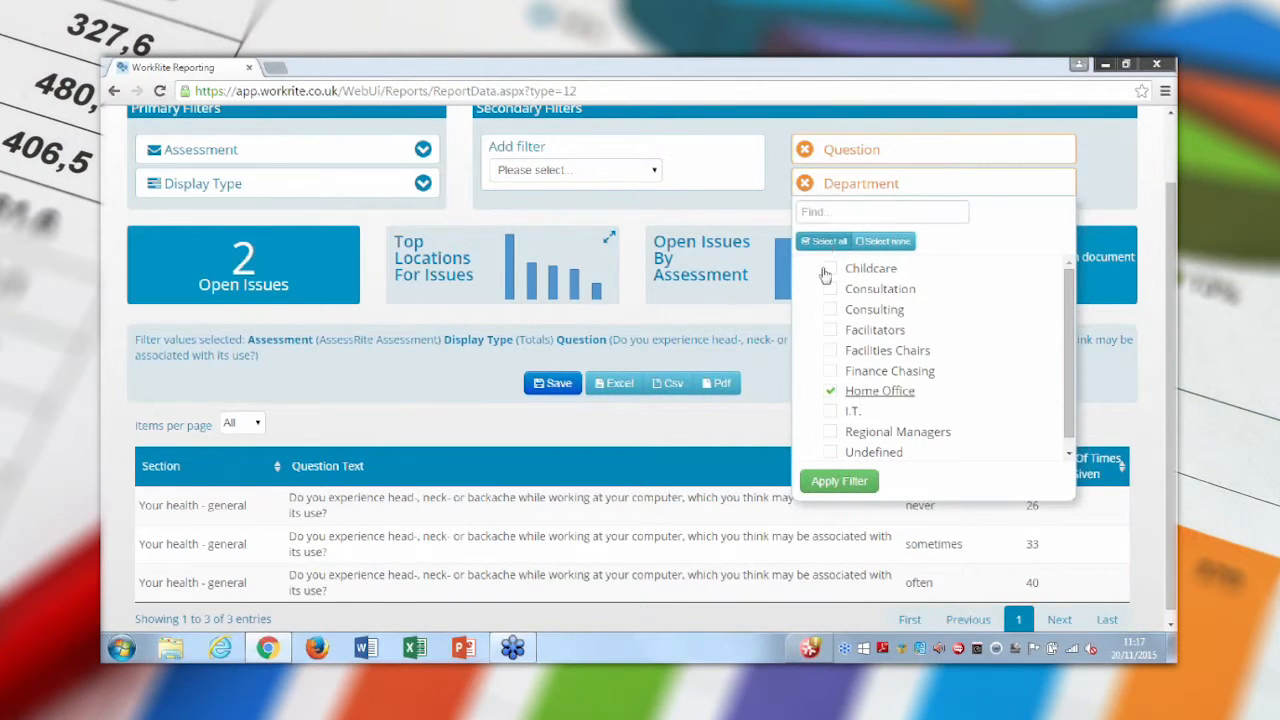
pyautogui.click(840, 481)
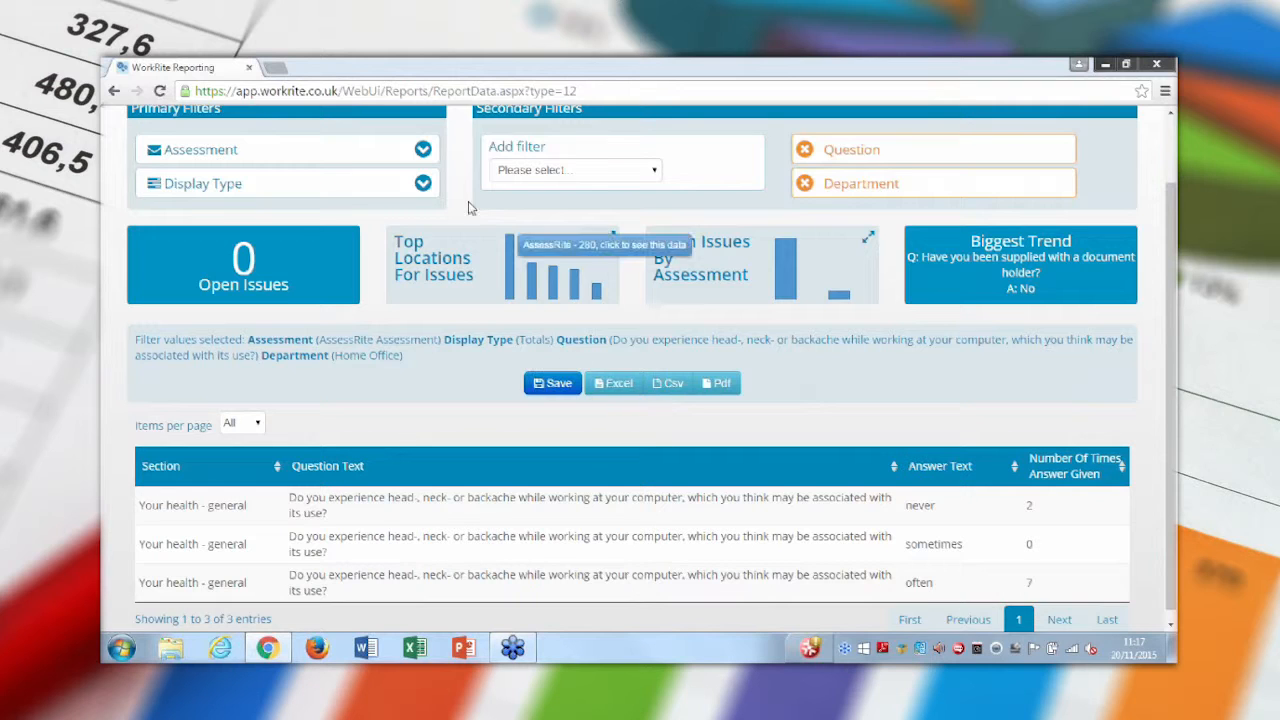
pyautogui.click(514, 170)
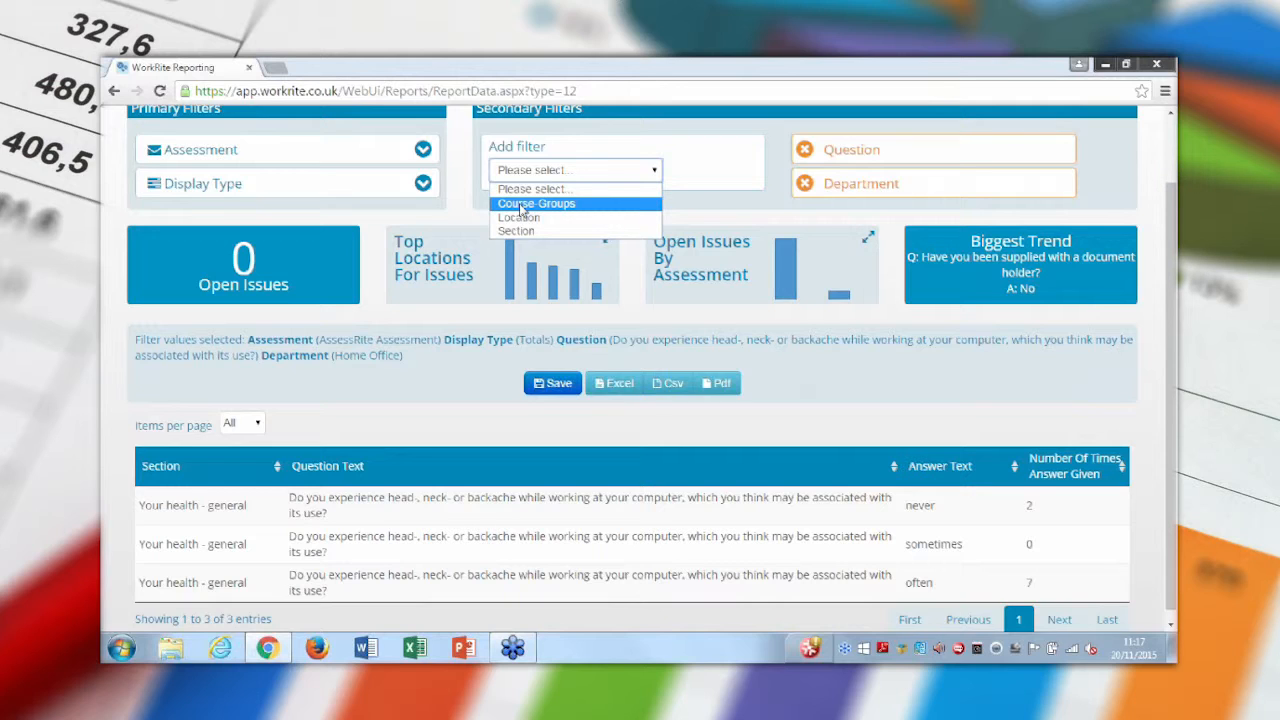
pyautogui.click(530, 146)
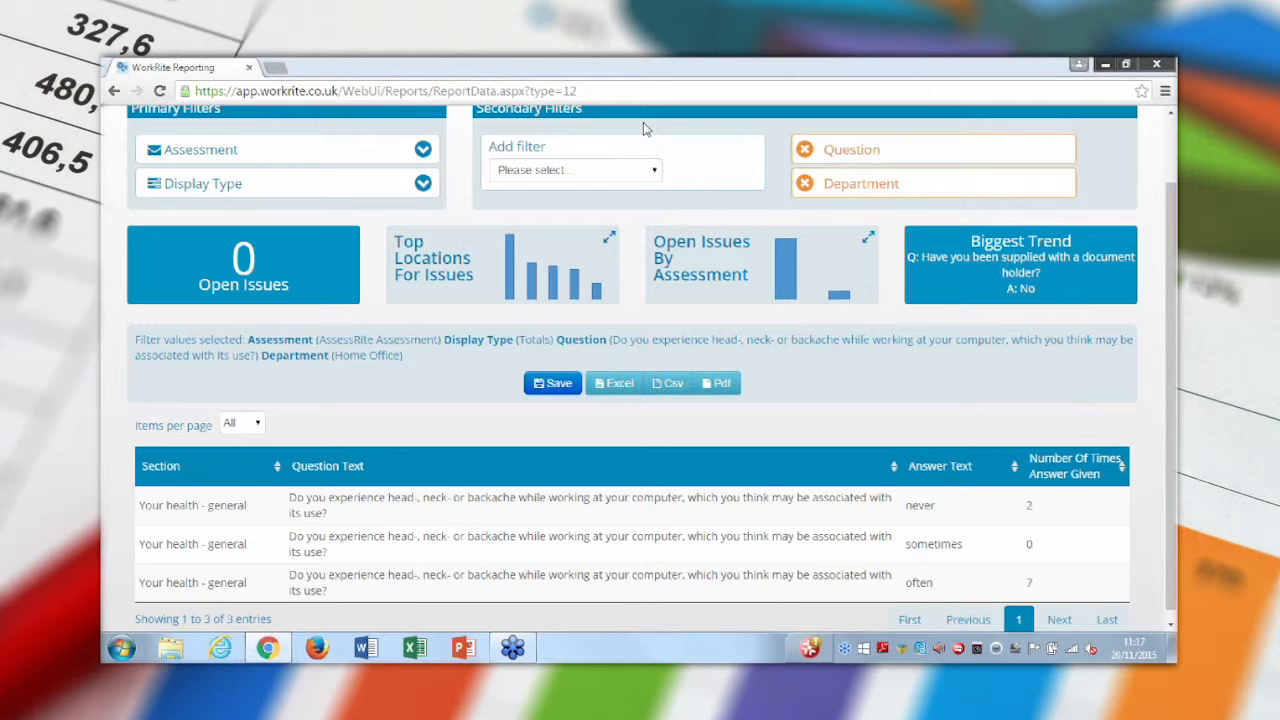
# Step: Remove the Question and Department secondary filters and change the Display Type to Issues
pyautogui.click(805, 150)
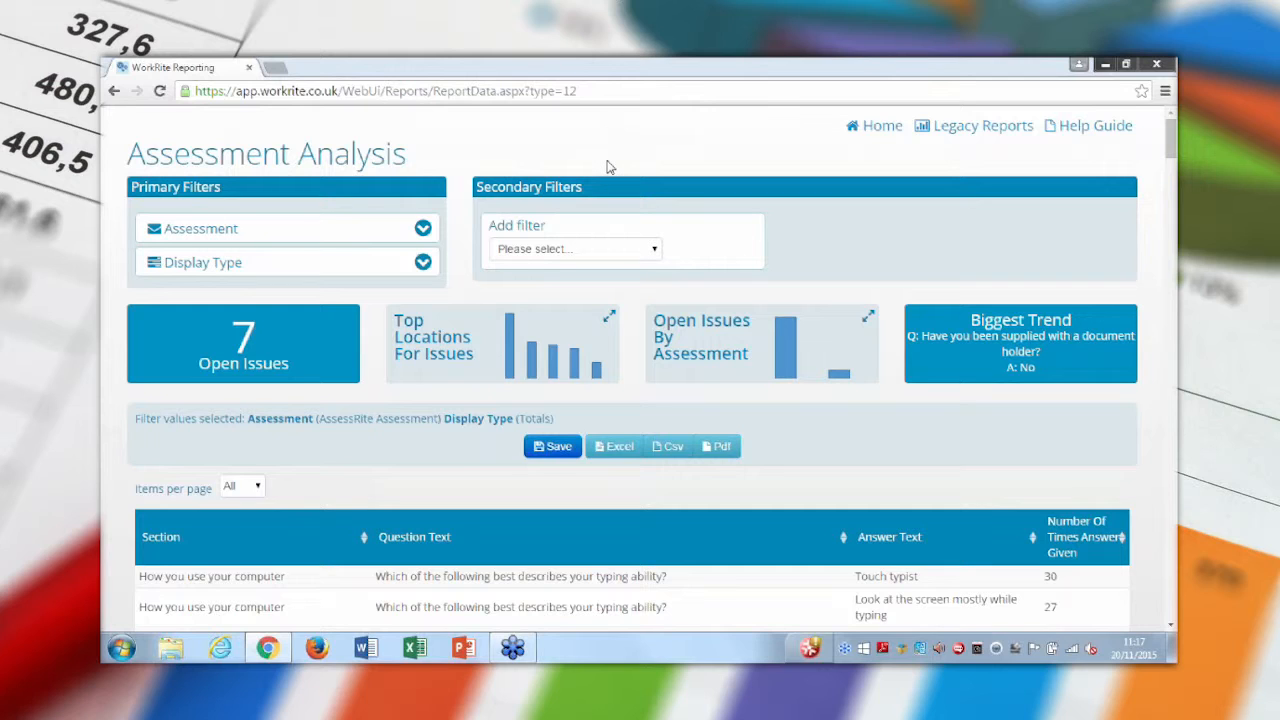
pyautogui.click(423, 263)
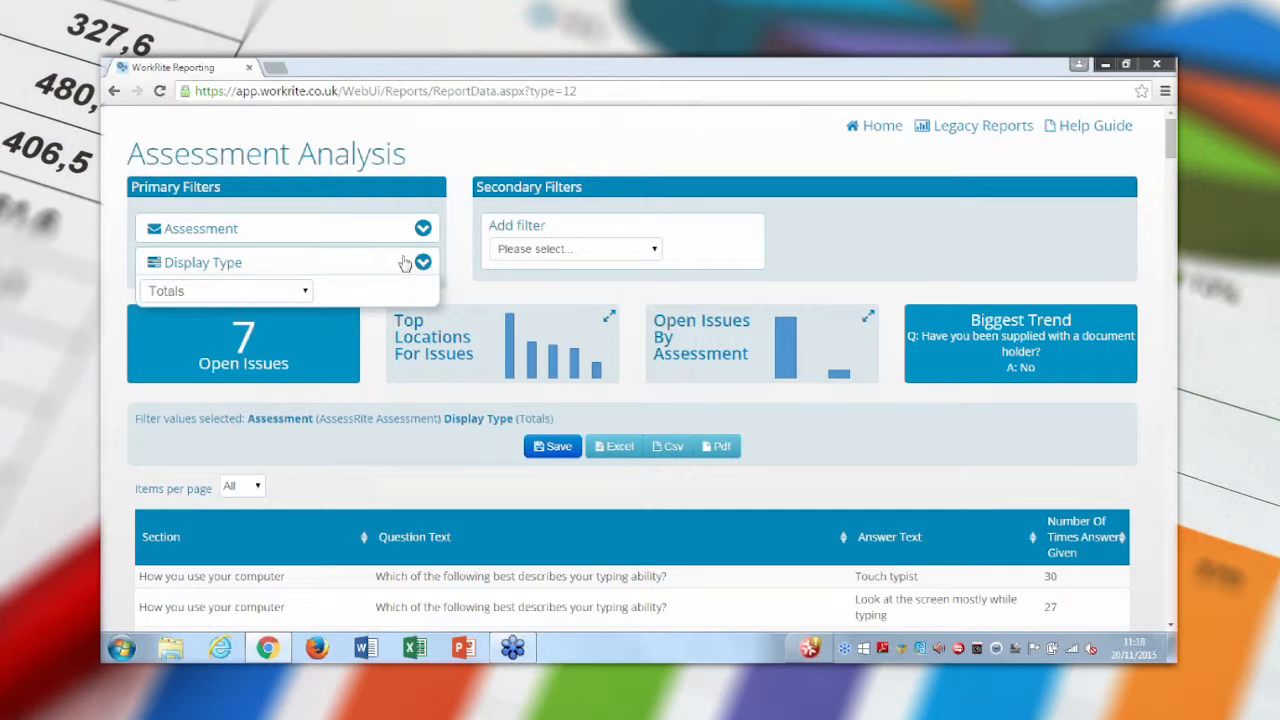
pyautogui.click(226, 291)
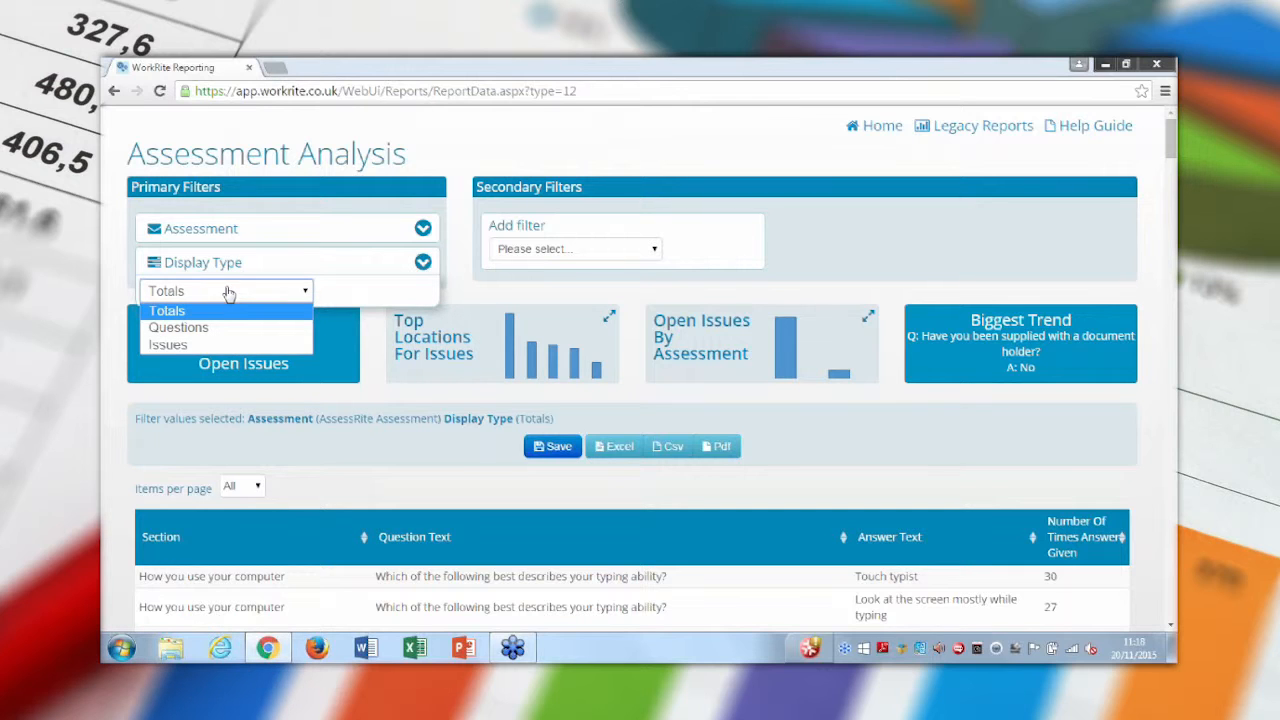
pyautogui.click(196, 350)
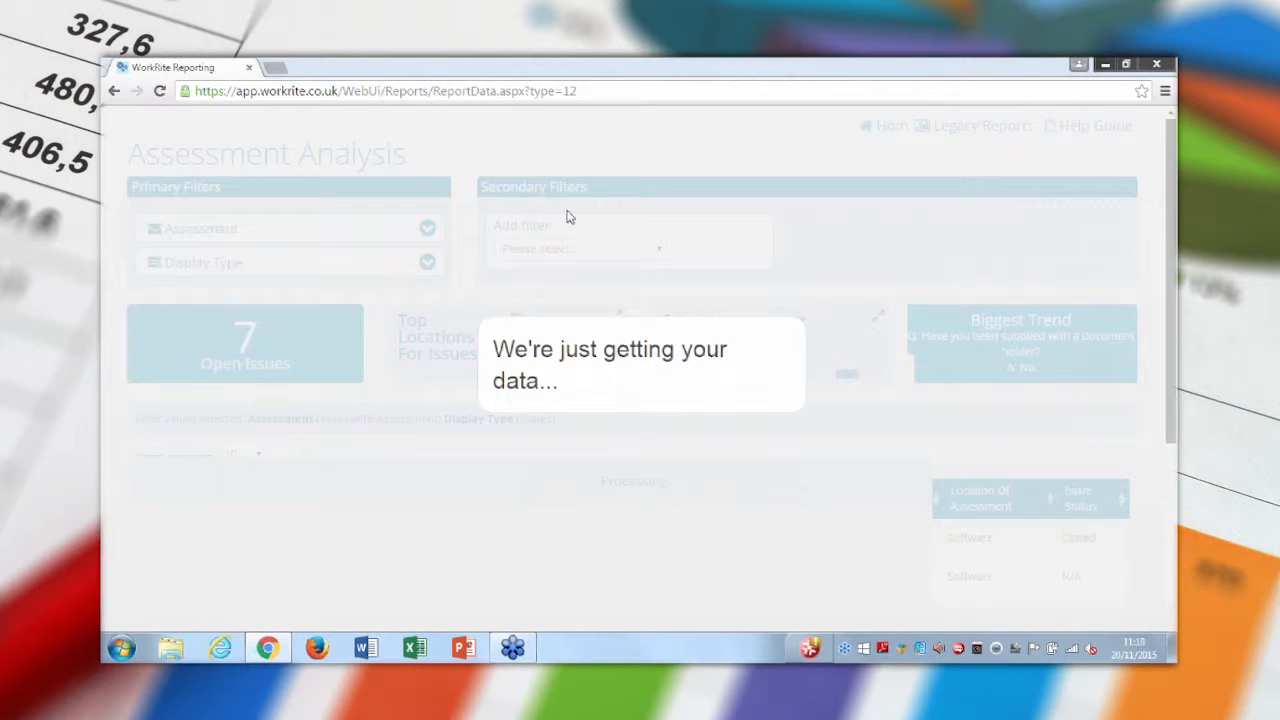
pyautogui.scroll(-1, 822, 549)
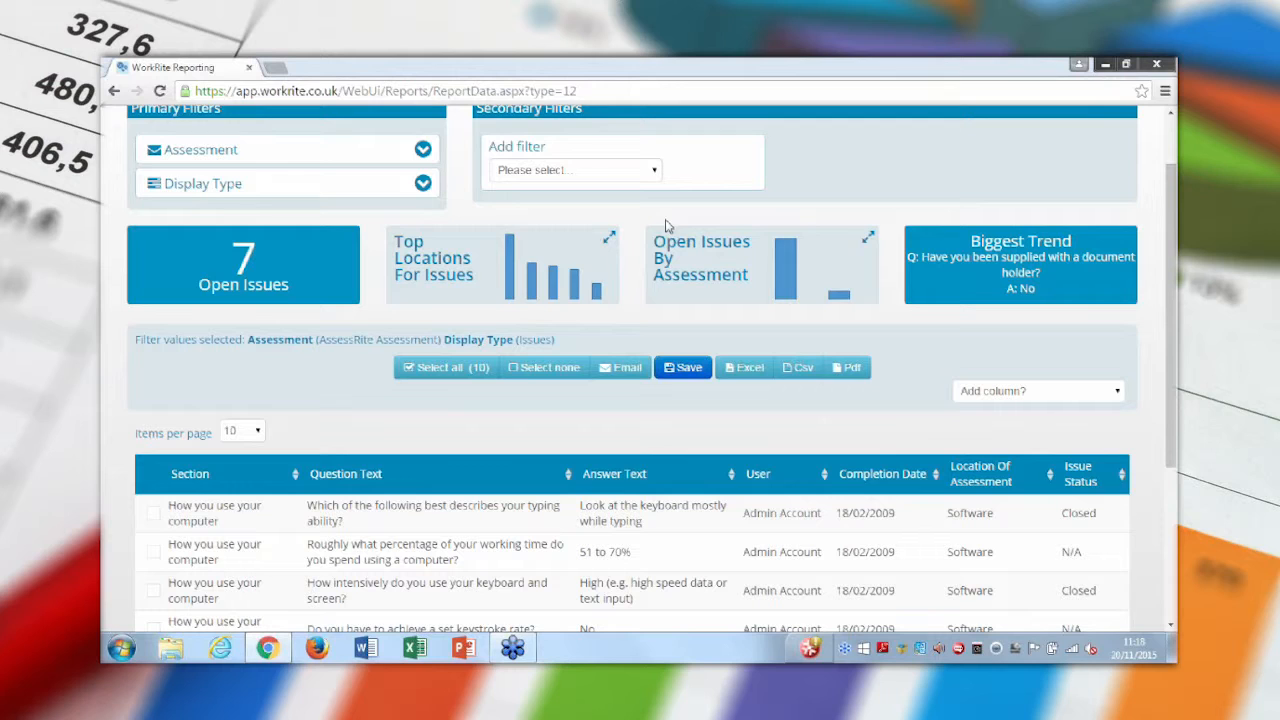
# Step: Add a Closed Date secondary filter for the last 3 months and apply it to the issues list
pyautogui.click(607, 172)
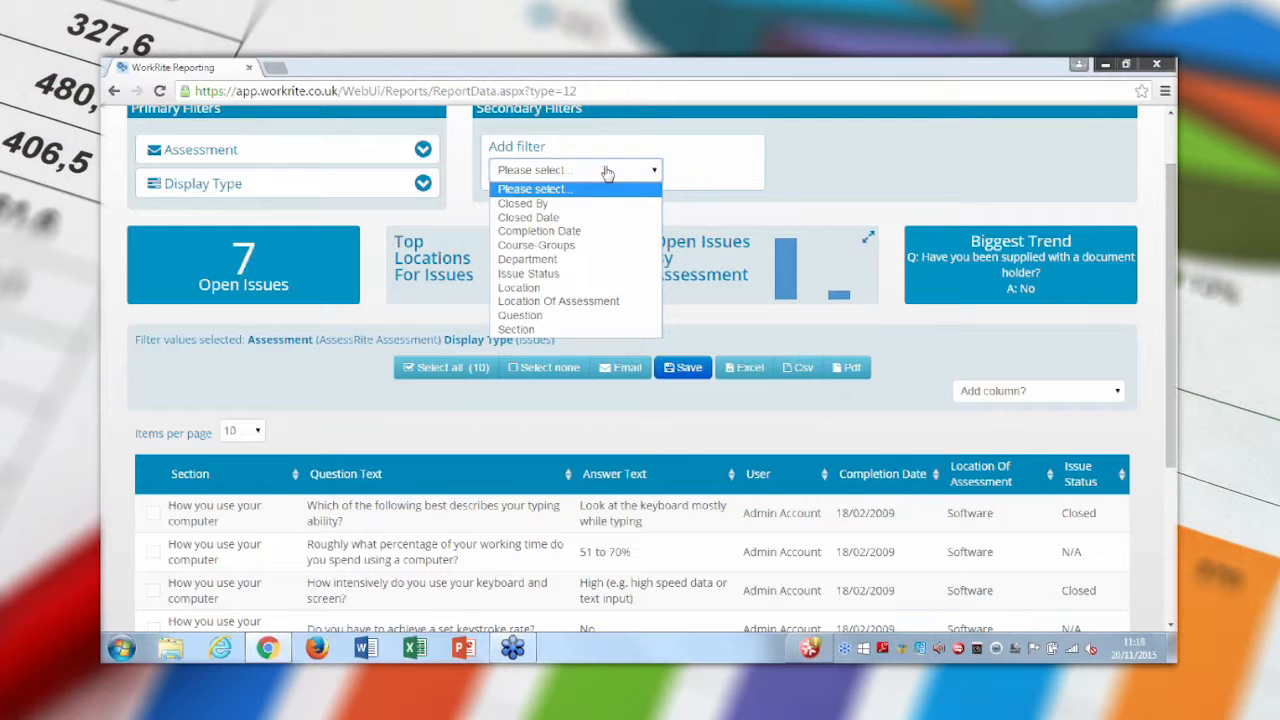
pyautogui.click(536, 217)
pyautogui.click(874, 152)
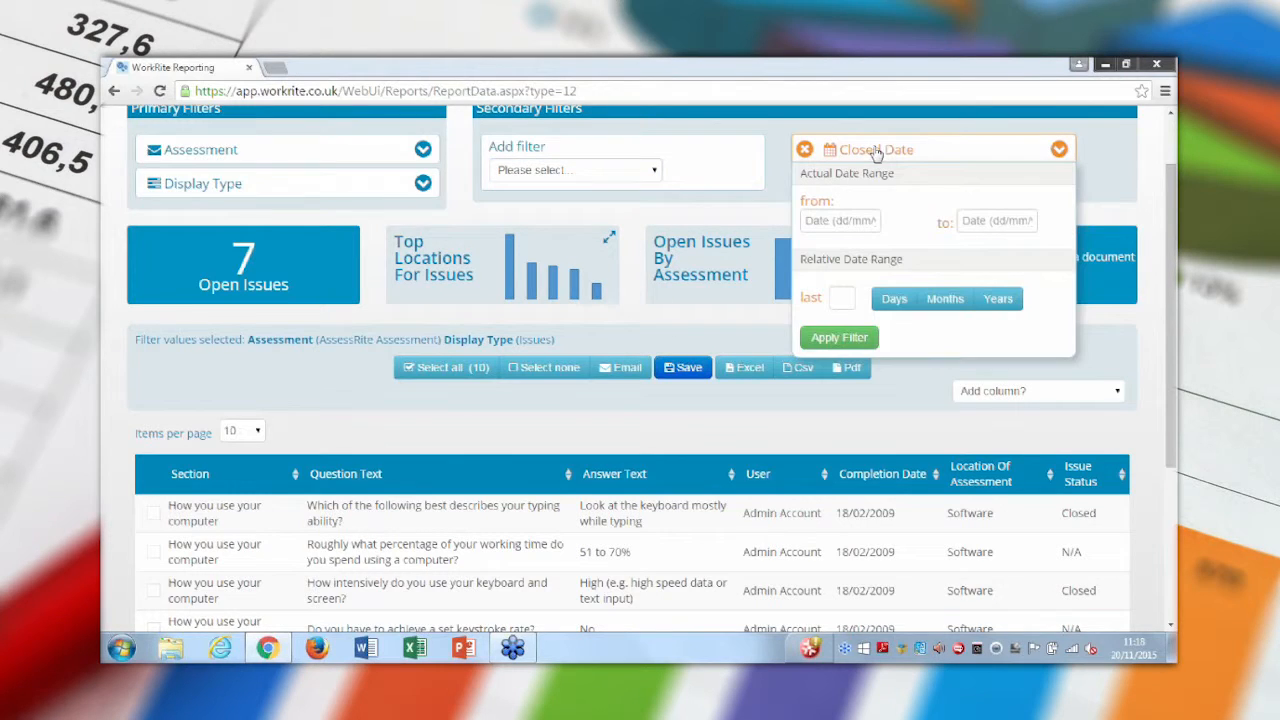
pyautogui.write('13')
pyautogui.click(945, 299)
pyautogui.click(856, 341)
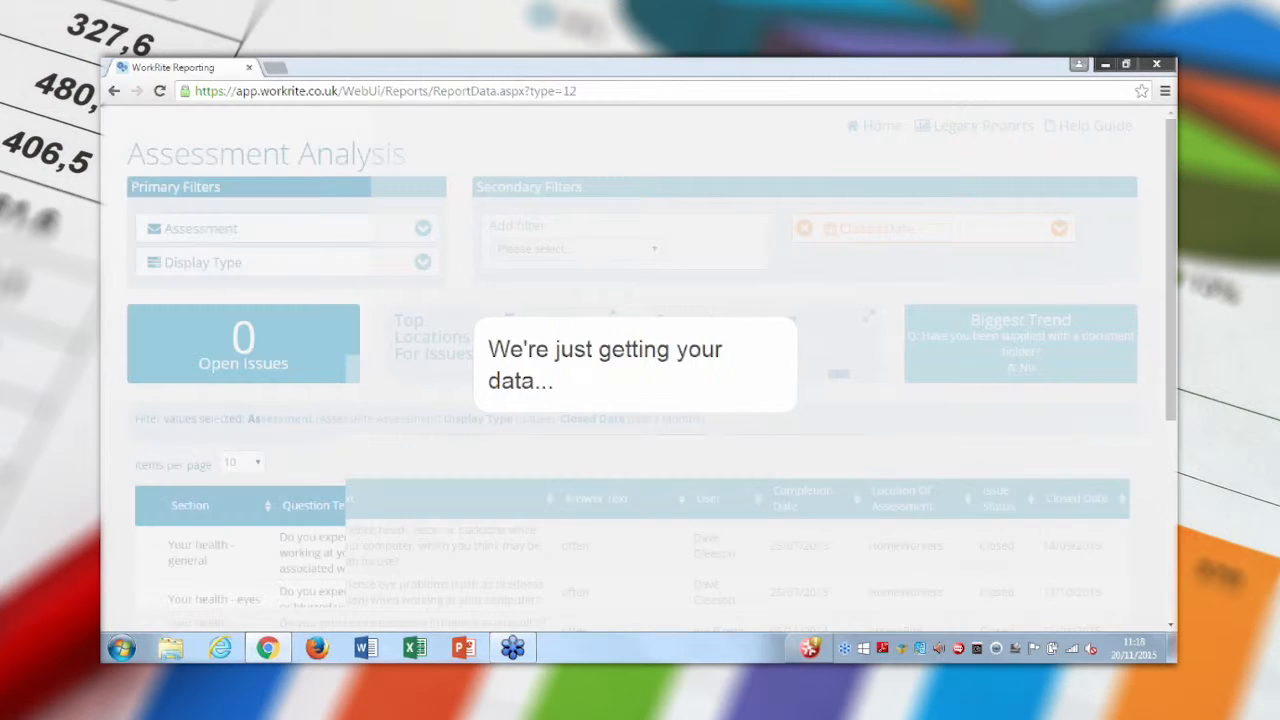
pyautogui.scroll(-1, 640, 400)
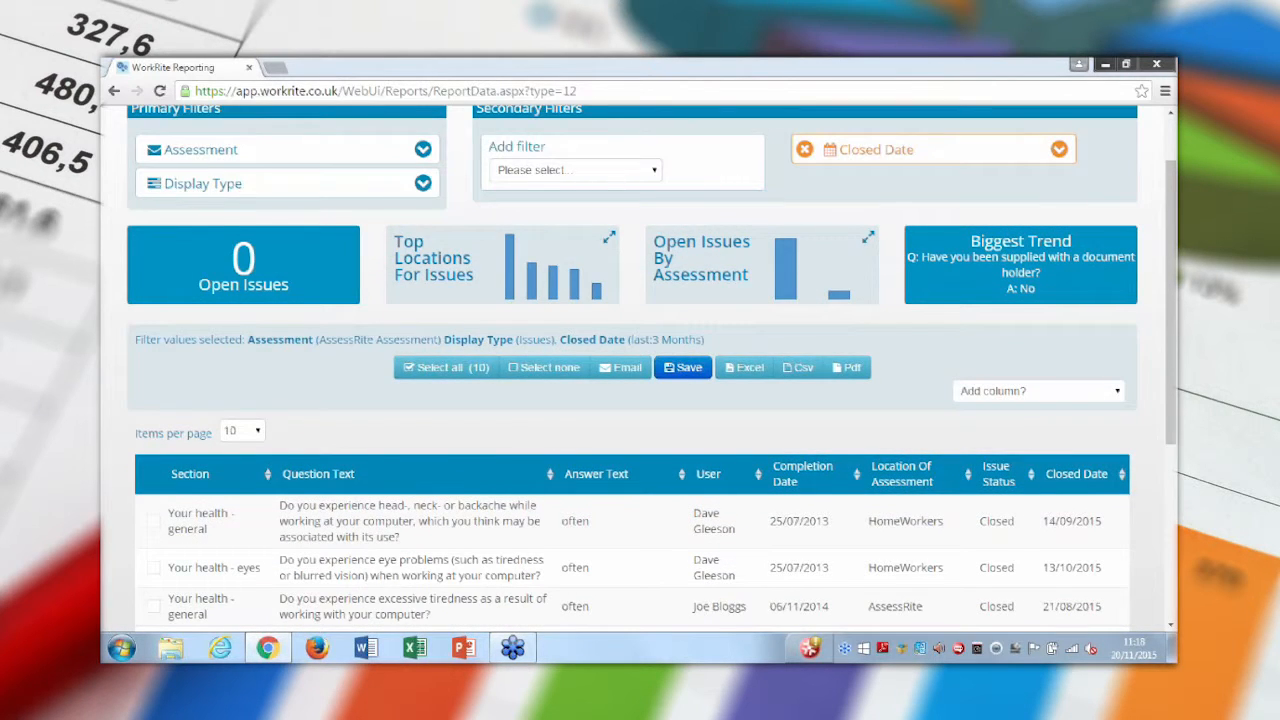
pyautogui.scroll(-1, 640, 400)
pyautogui.scroll(2, 640, 400)
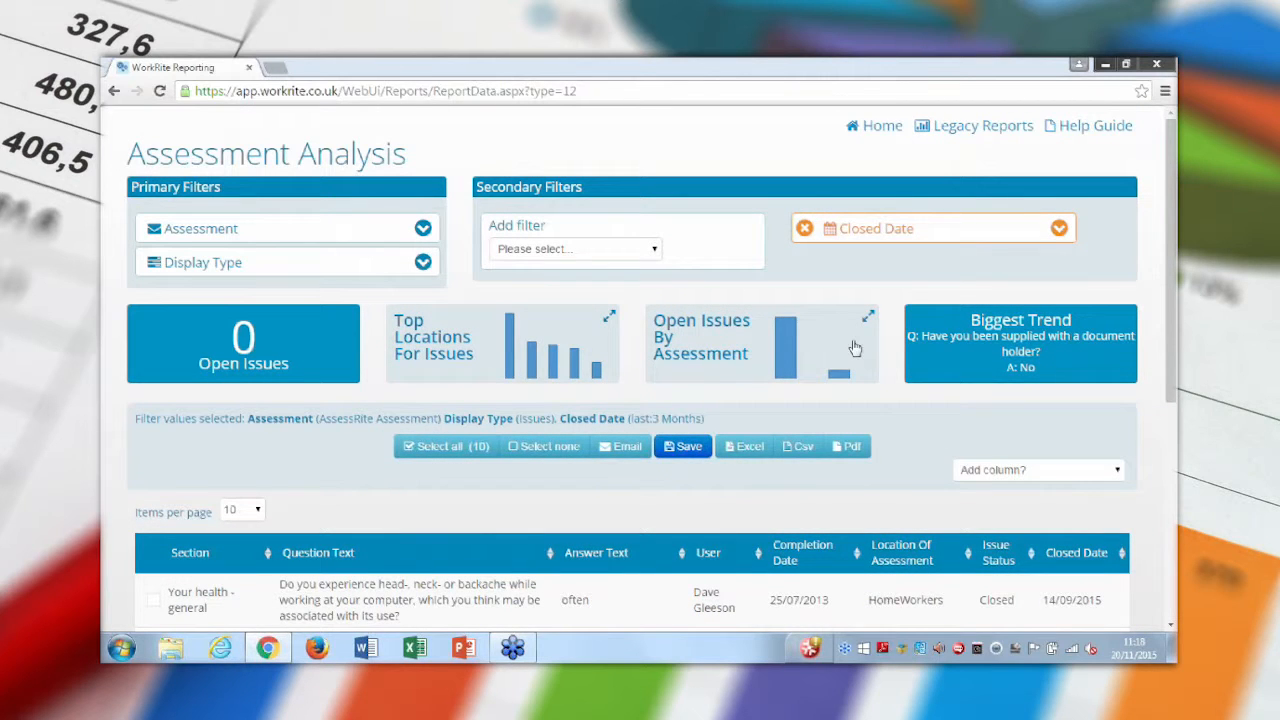
# Step: Add a Closed By filter, include everyone except "* Auto closed by system", apply it and review the listed issues
pyautogui.click(505, 253)
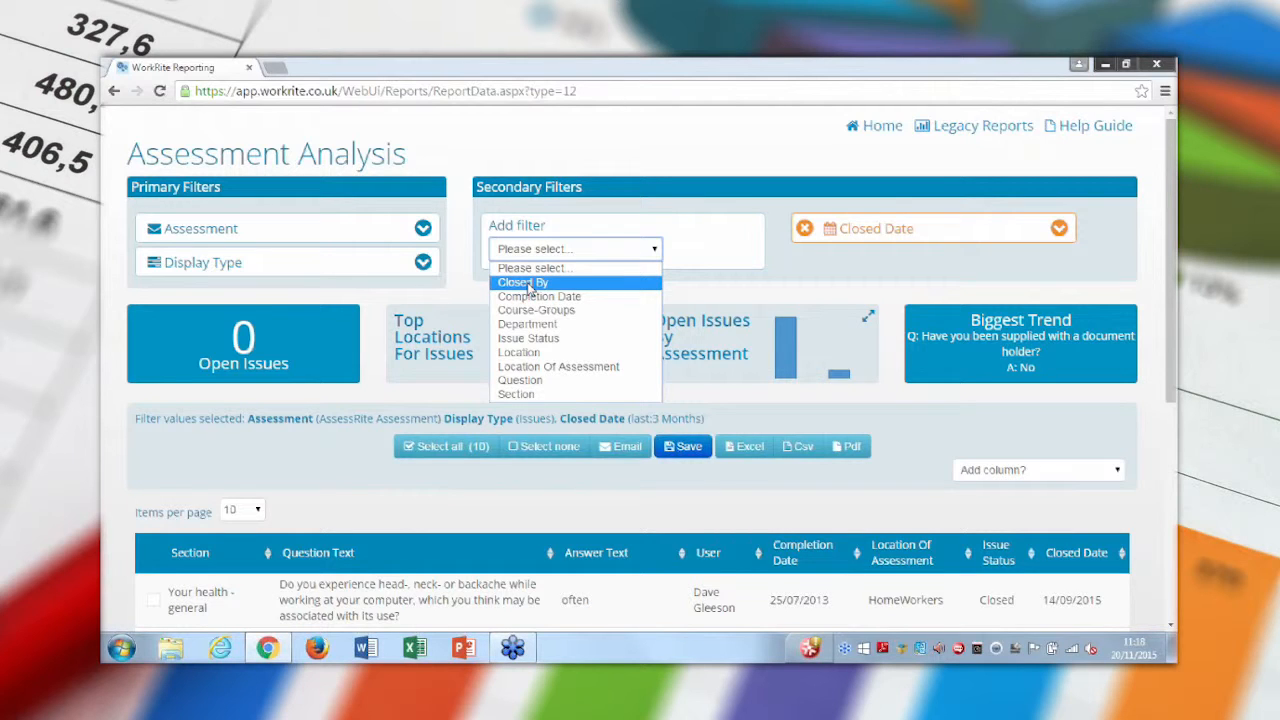
pyautogui.click(526, 285)
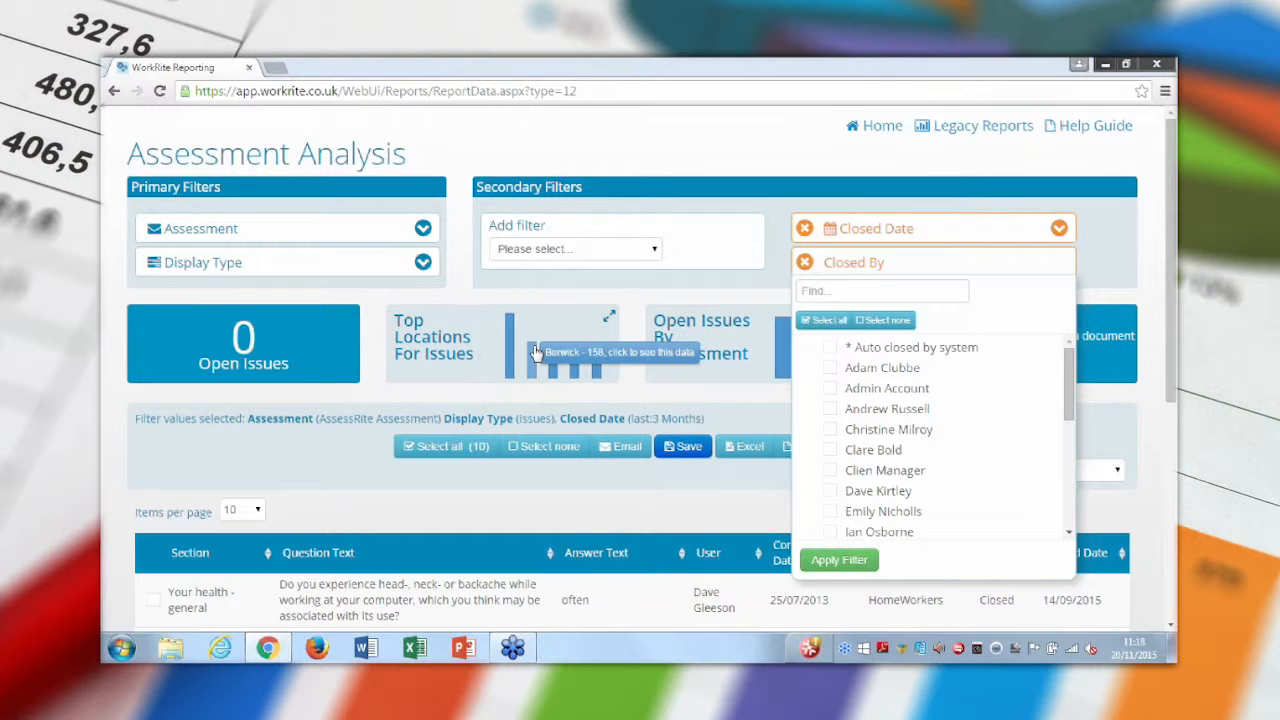
pyautogui.click(806, 322)
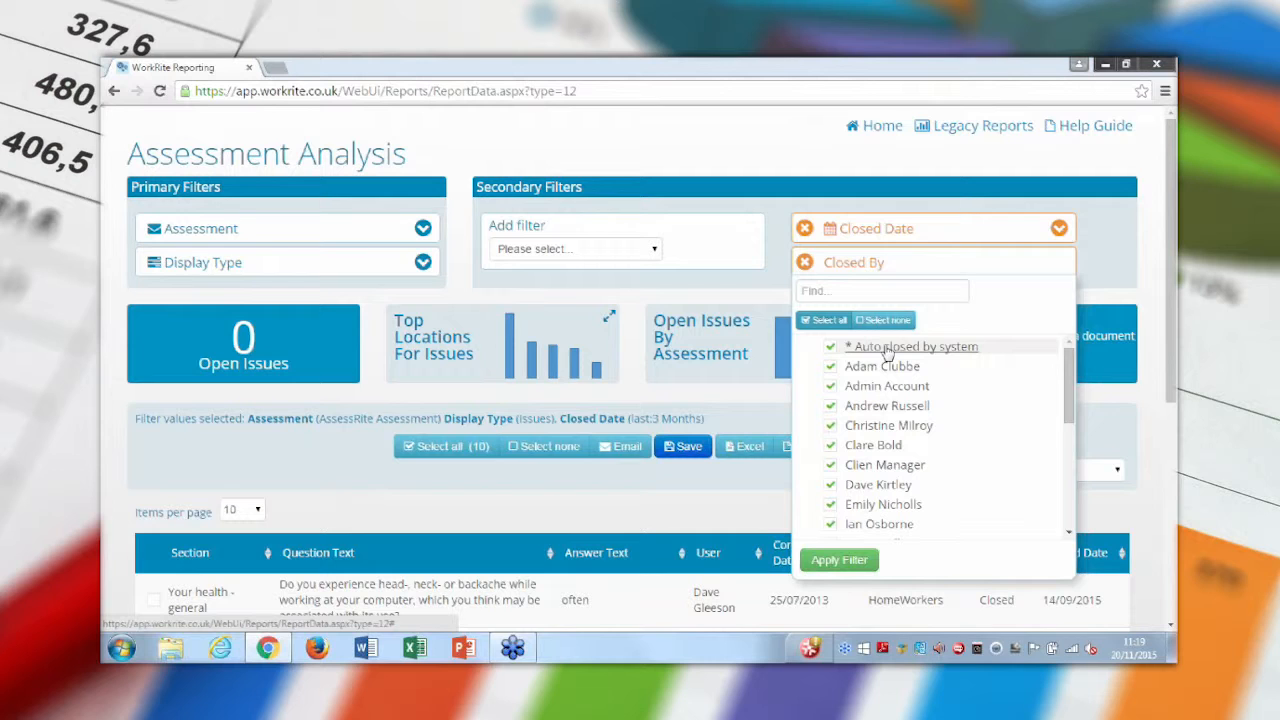
pyautogui.click(831, 347)
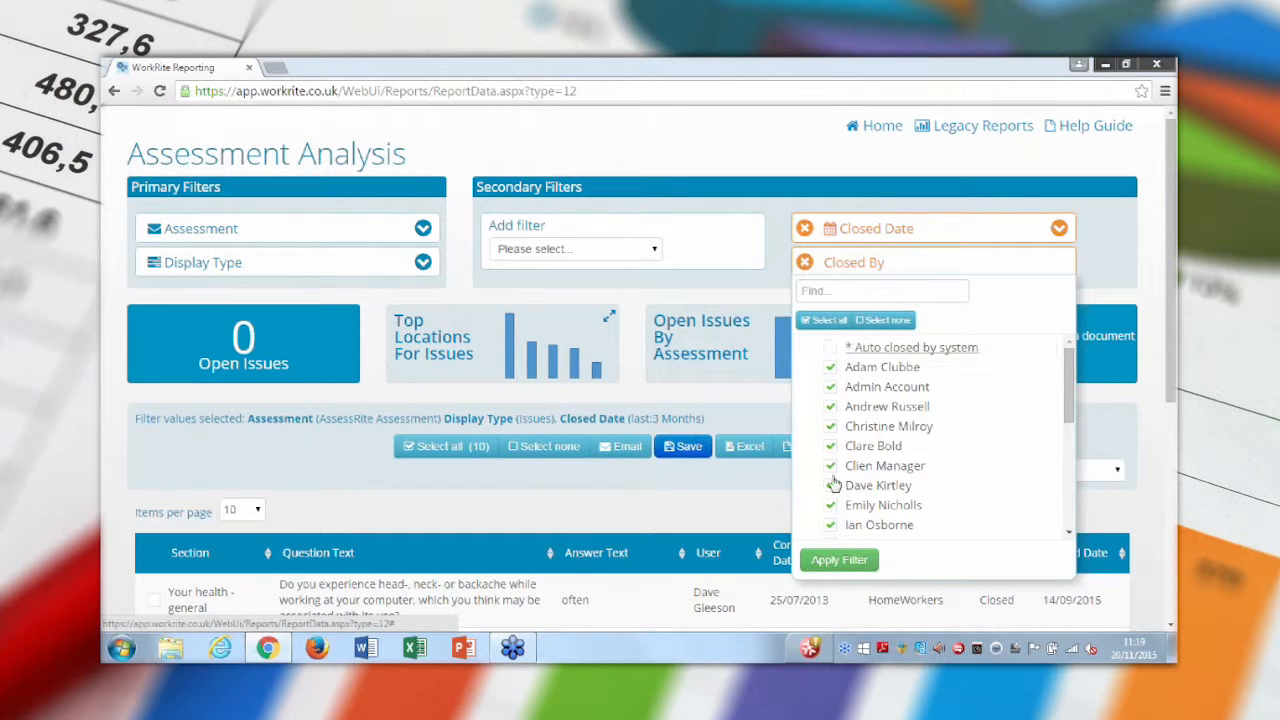
pyautogui.click(838, 565)
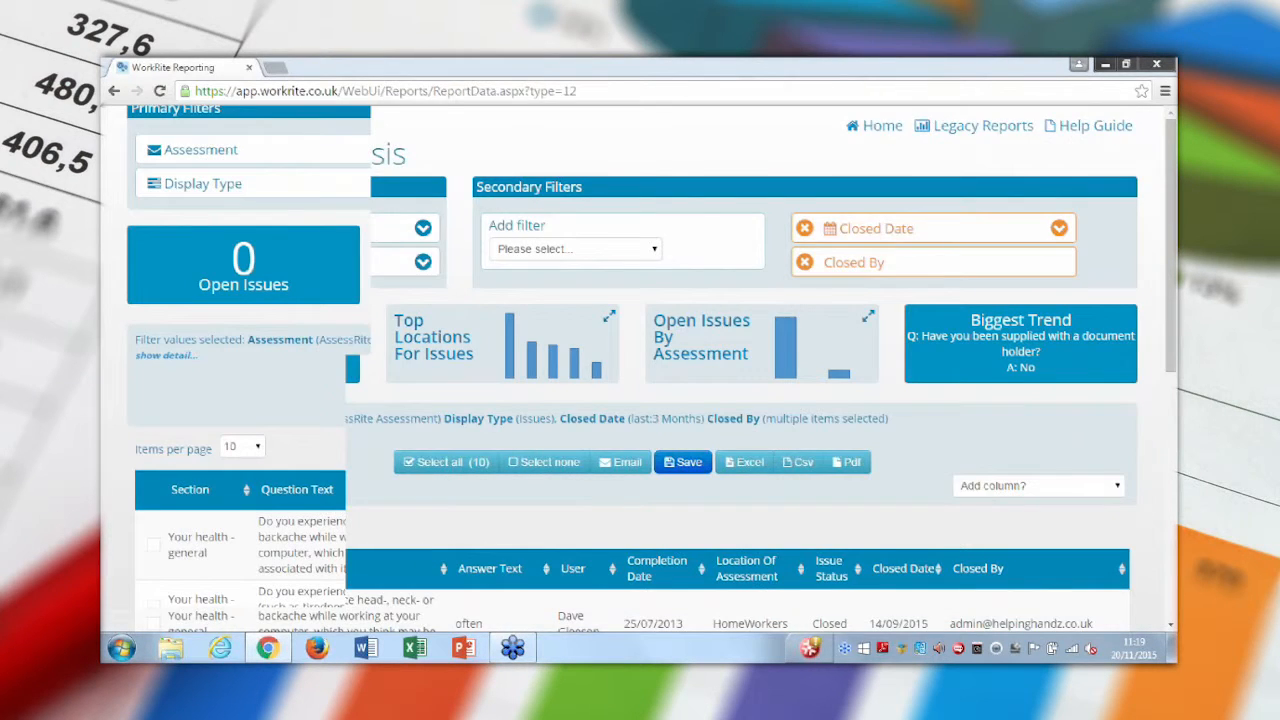
pyautogui.scroll(-1, 636, 368)
pyautogui.scroll(-1, 636, 368)
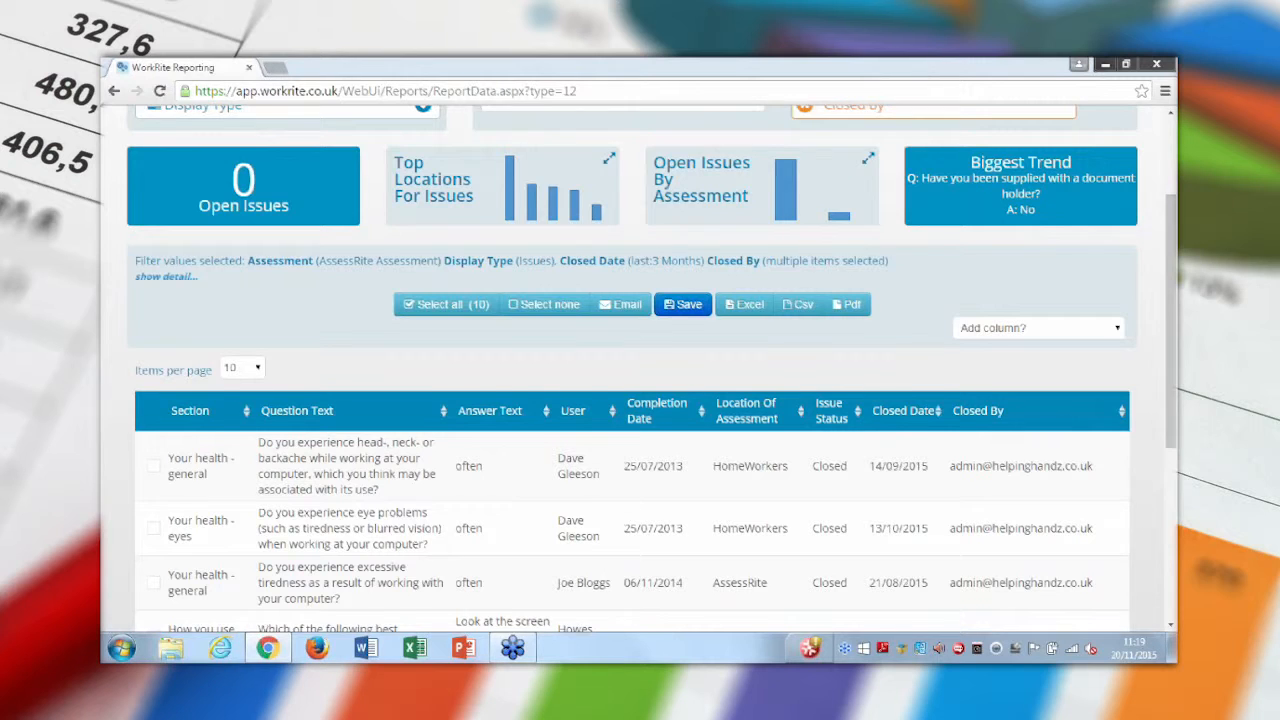
pyautogui.scroll(-3, 636, 368)
pyautogui.scroll(-2, 241, 612)
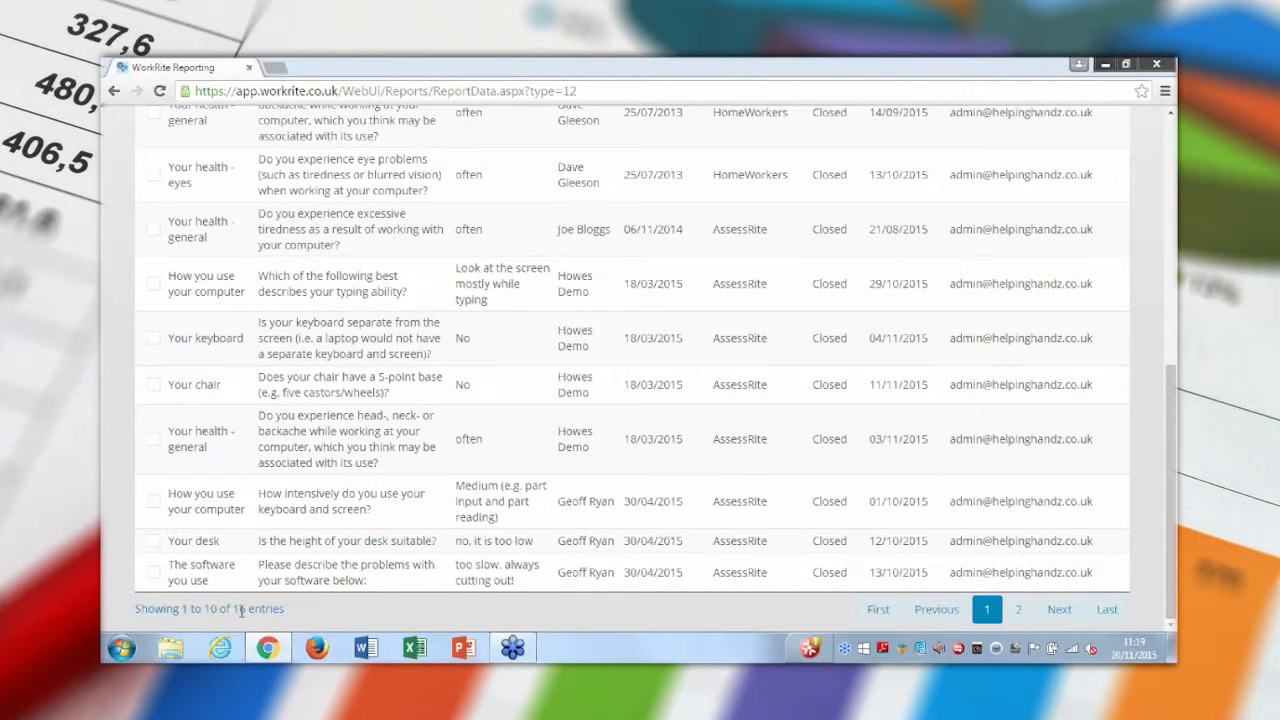
pyautogui.scroll(6, 241, 612)
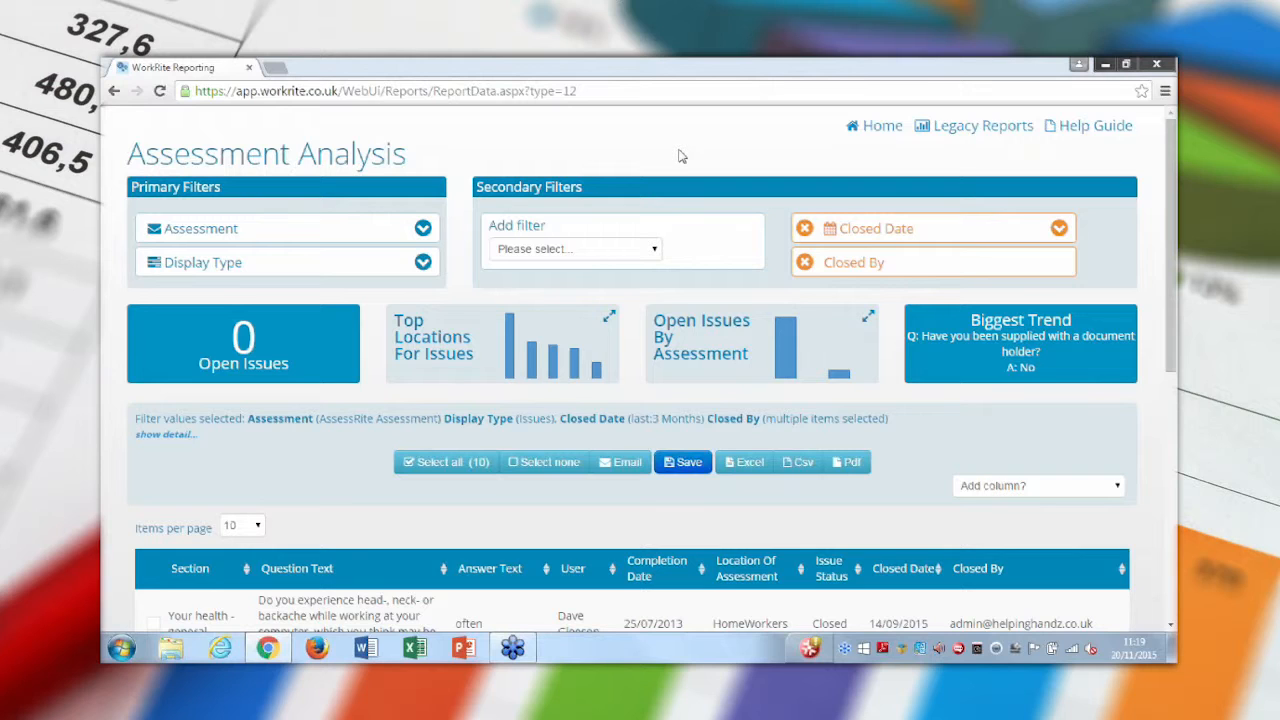
# Step: Open the System Log report from the home page and apply its primary filters for all users and the last 1 day
pyautogui.click(876, 128)
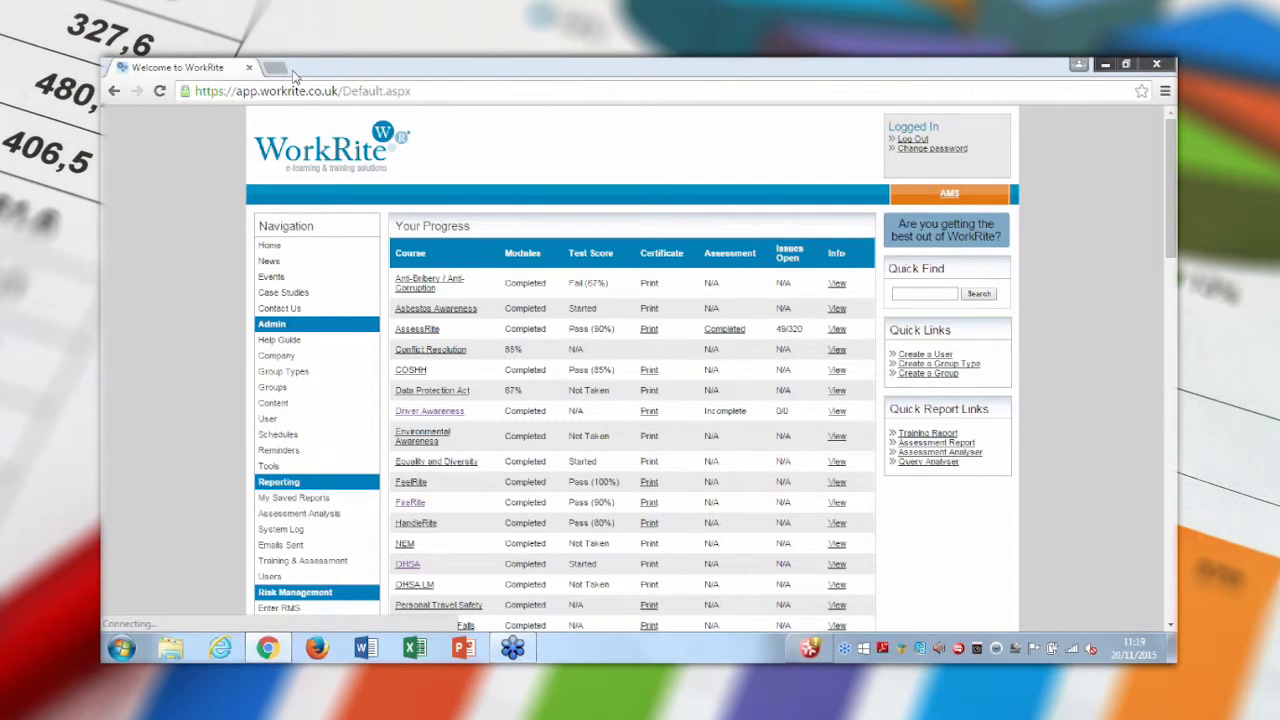
pyautogui.click(296, 535)
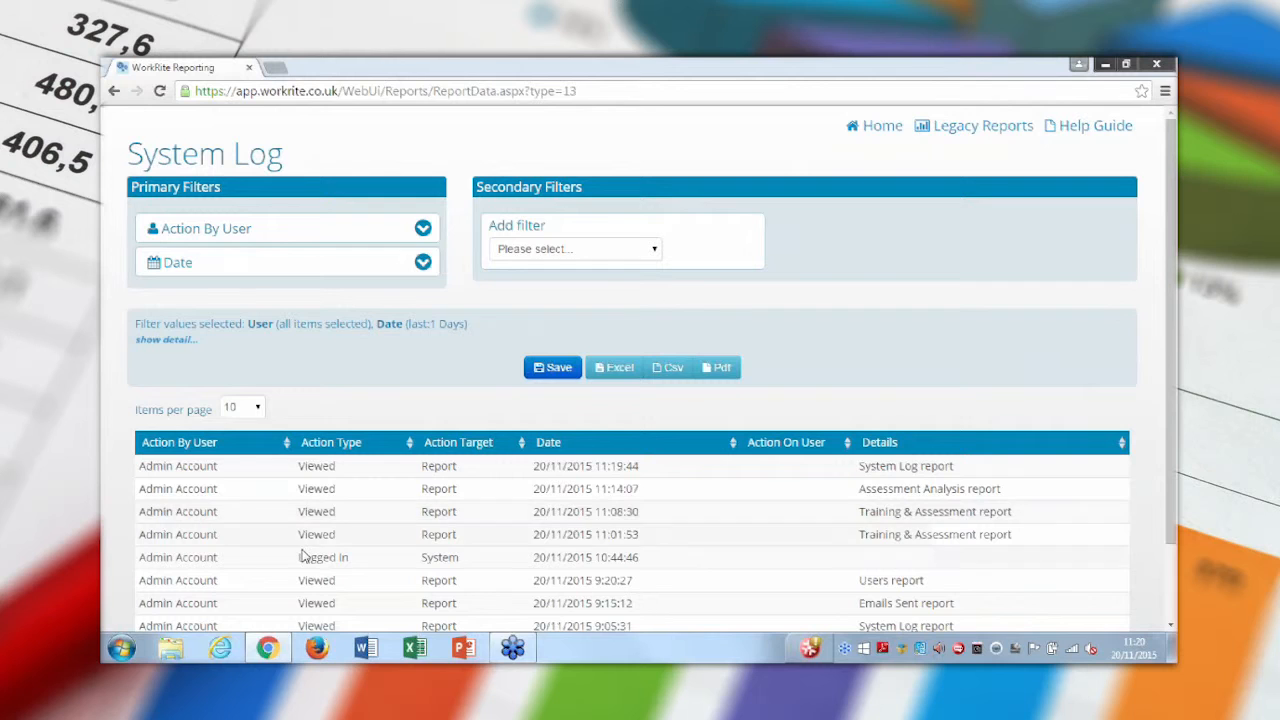
pyautogui.click(280, 238)
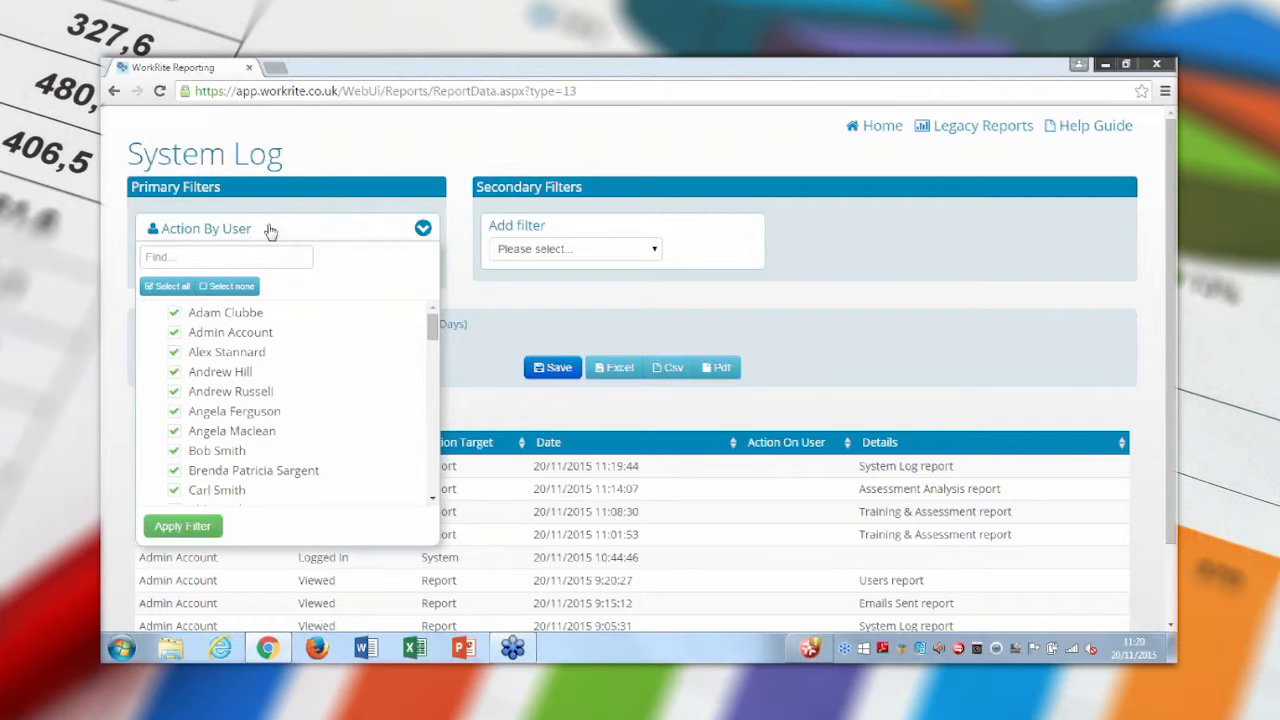
pyautogui.click(183, 526)
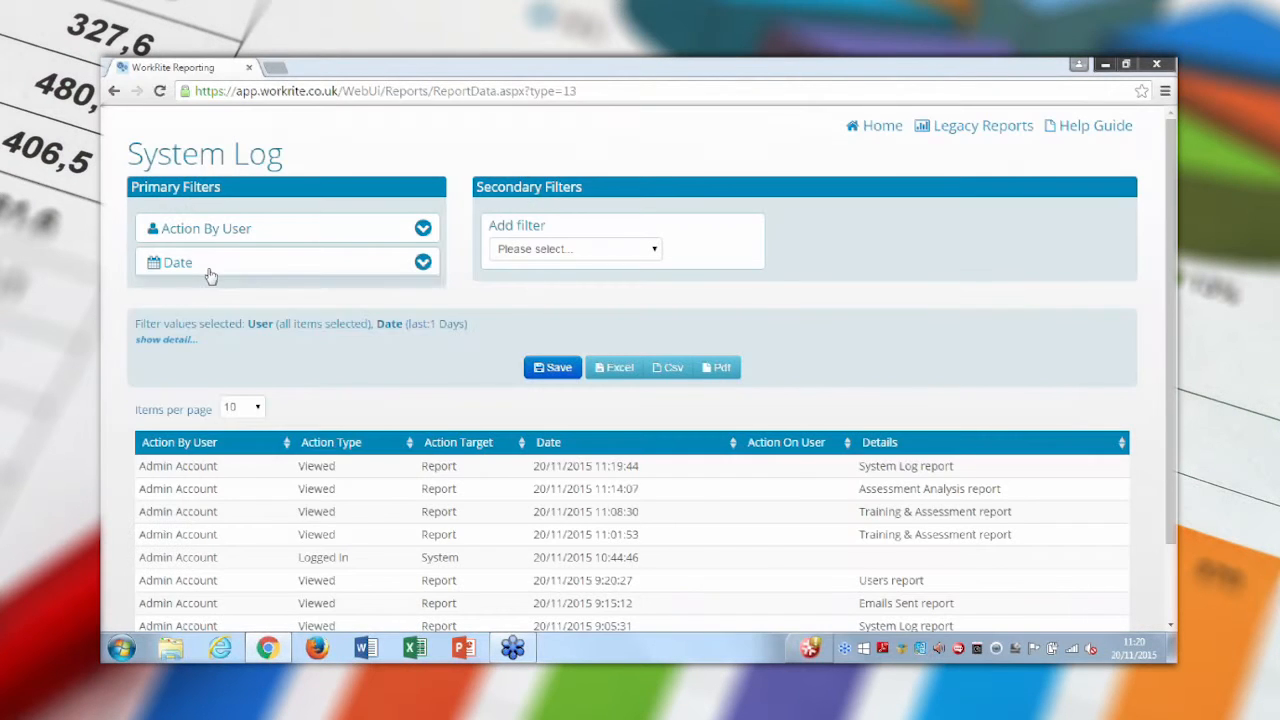
pyautogui.click(209, 274)
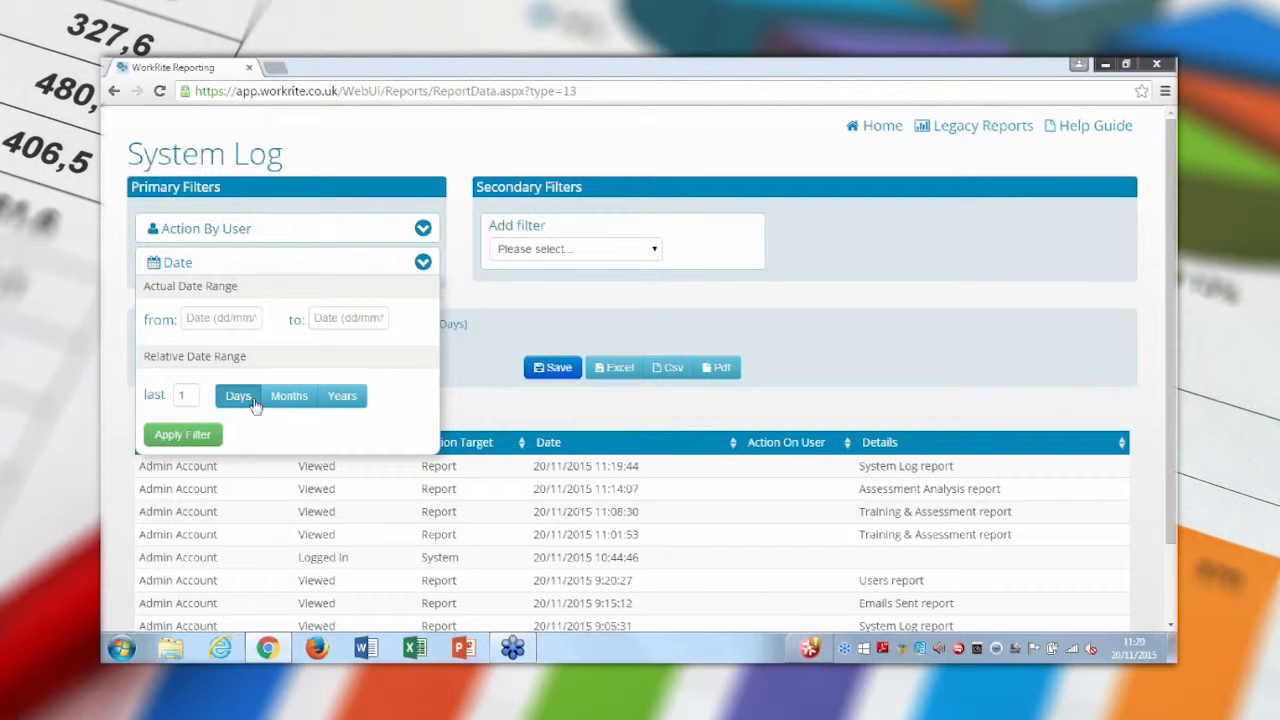
pyautogui.click(203, 437)
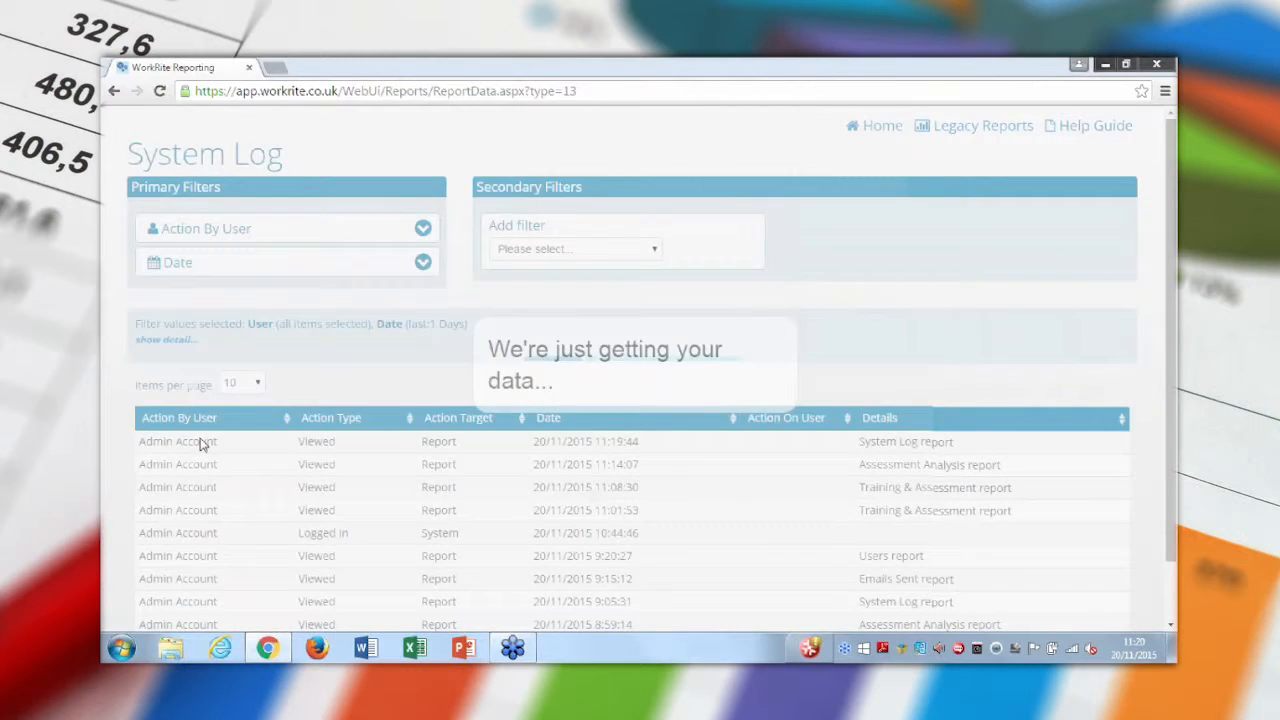
pyautogui.scroll(-1, 200, 445)
pyautogui.scroll(-1, 322, 472)
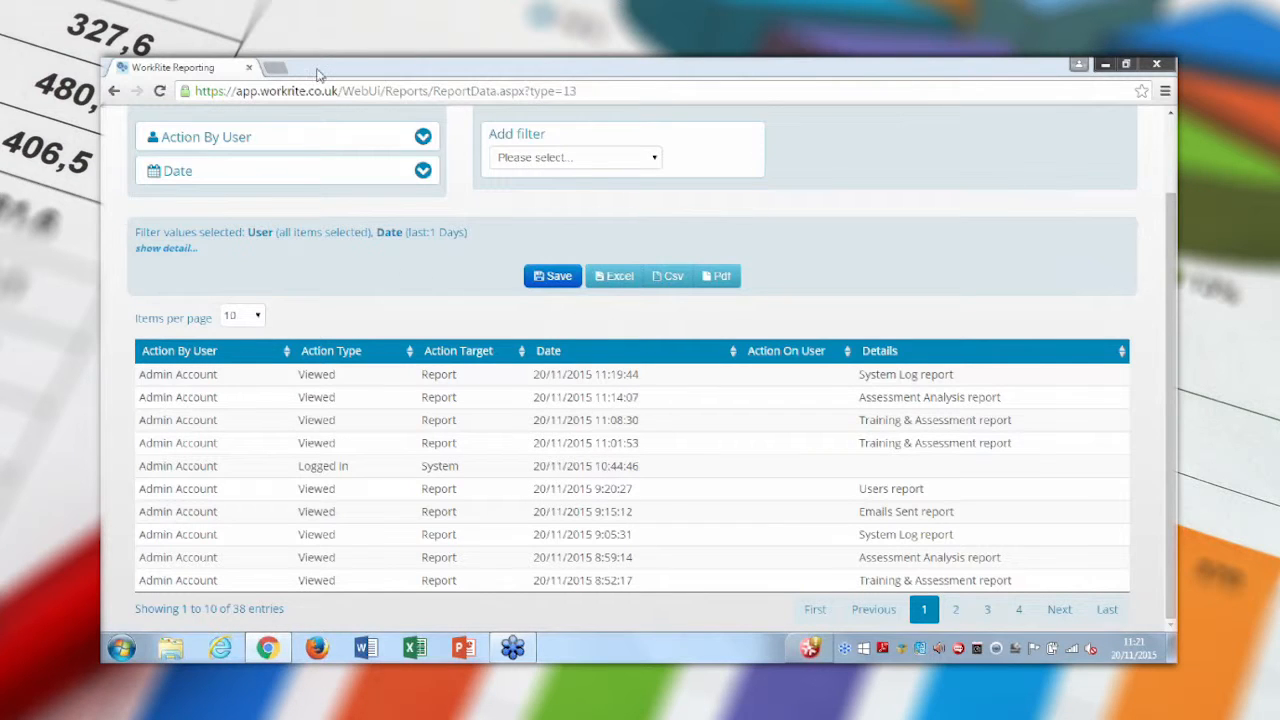
# Step: Add an Action On User secondary filter with all users selected and apply it to the System Log
pyautogui.click(577, 160)
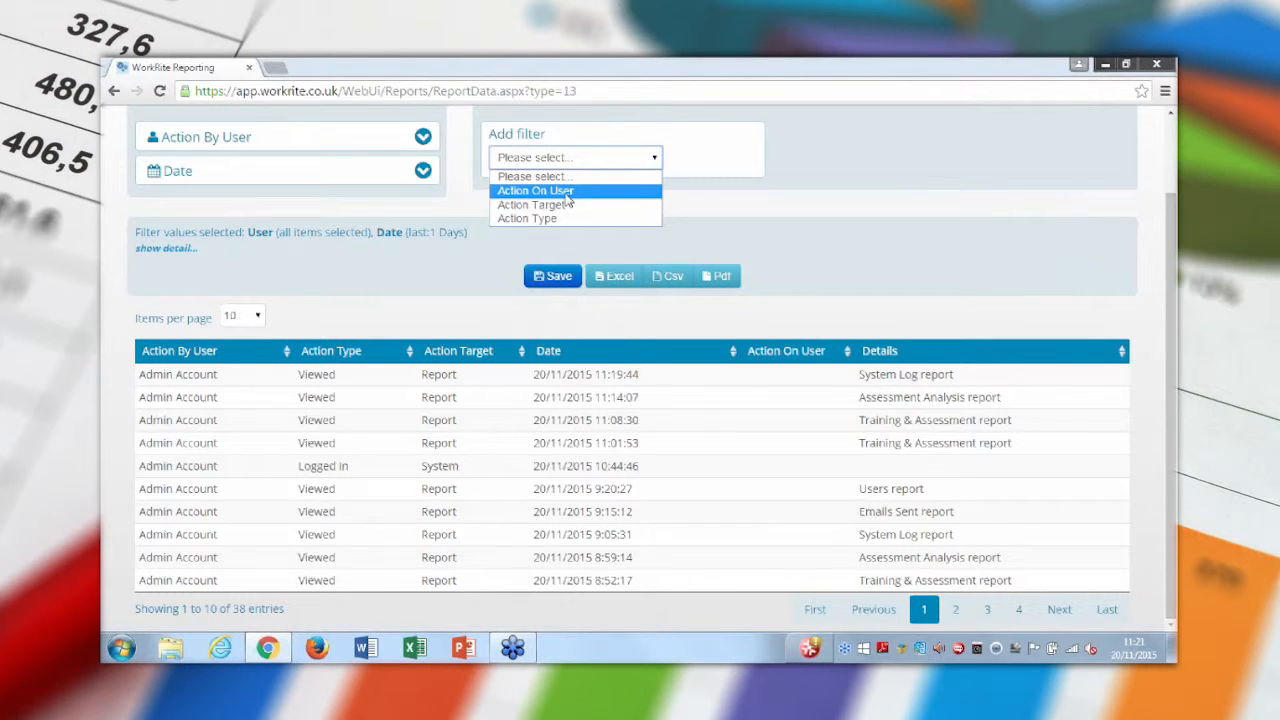
pyautogui.click(569, 192)
pyautogui.click(815, 197)
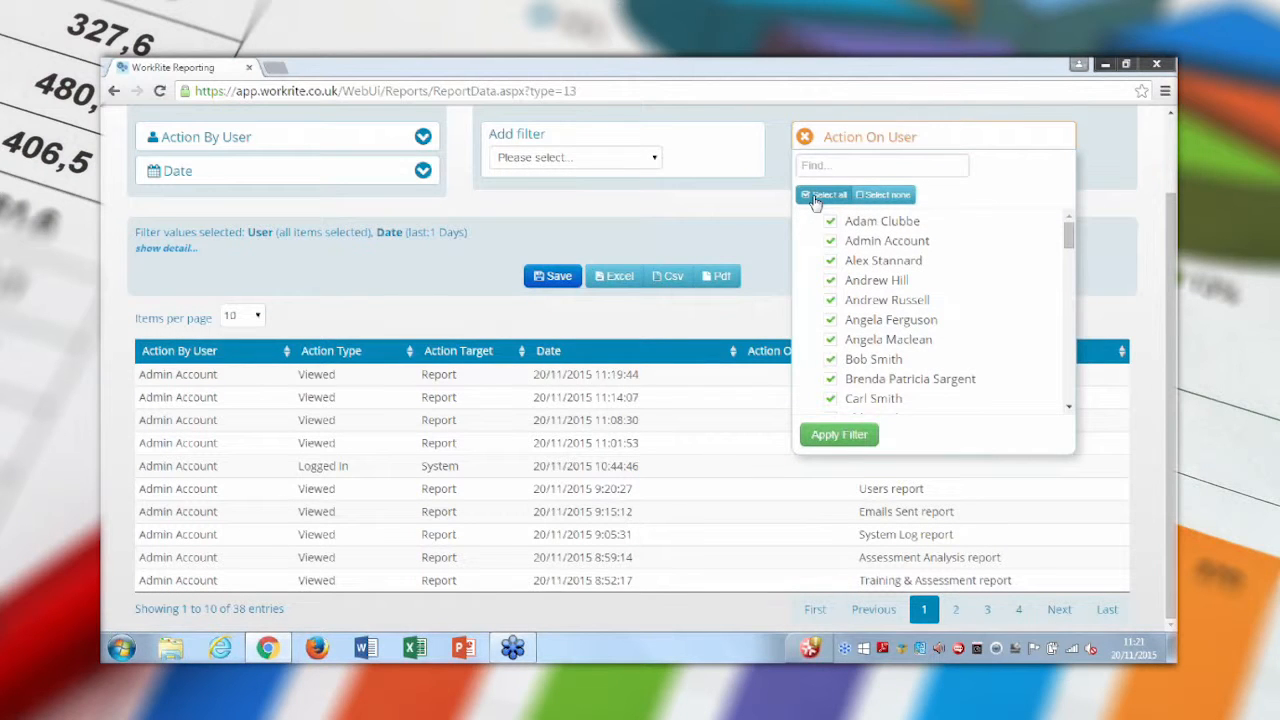
pyautogui.click(849, 436)
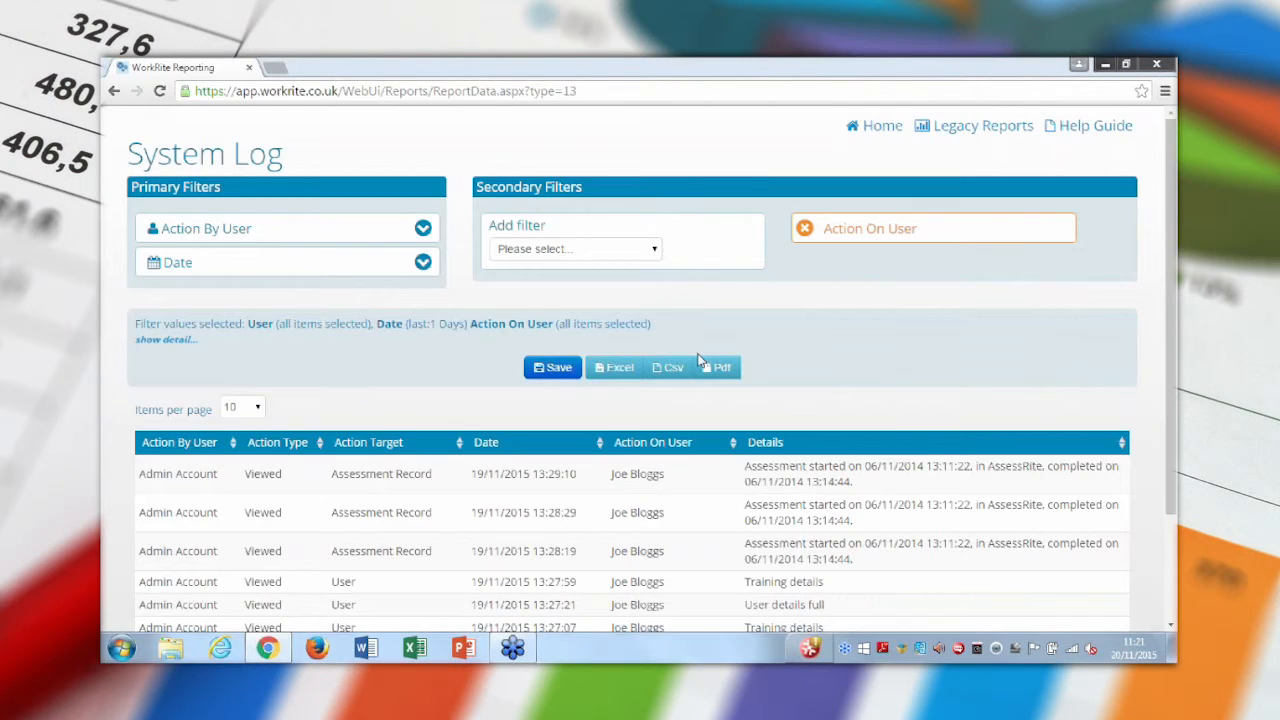
pyautogui.scroll(-1, 700, 362)
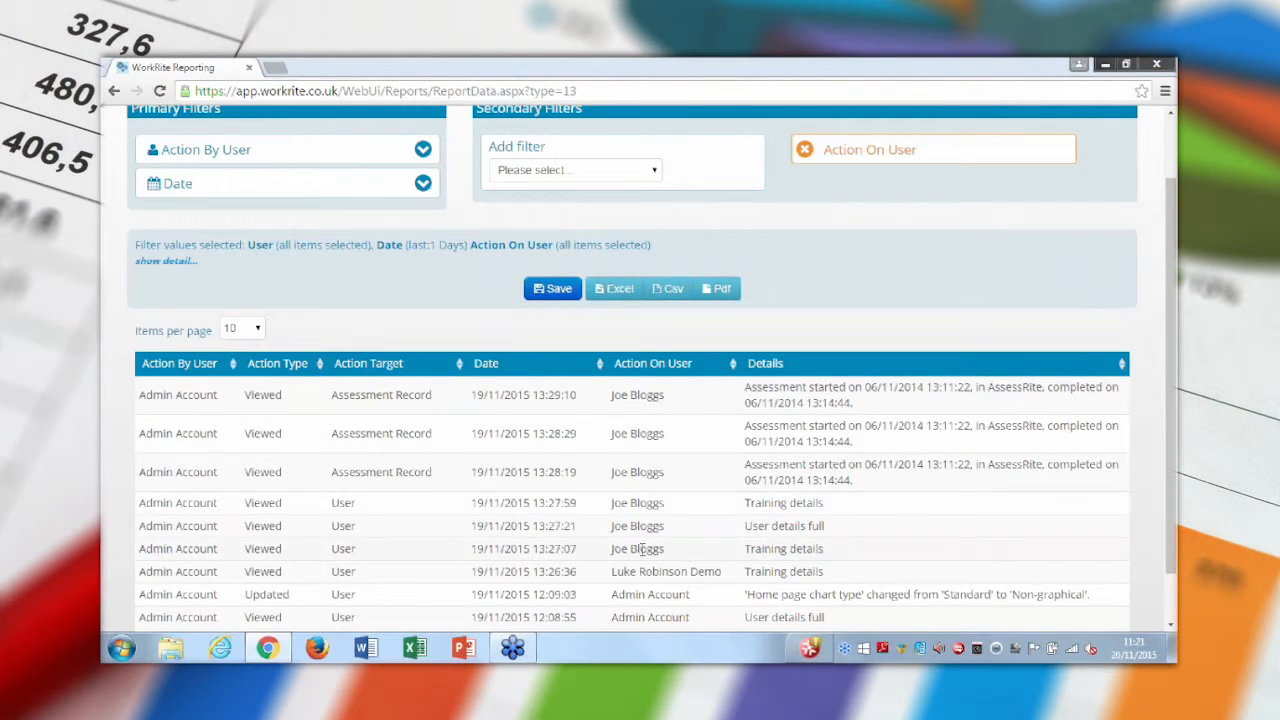
pyautogui.scroll(1, 652, 394)
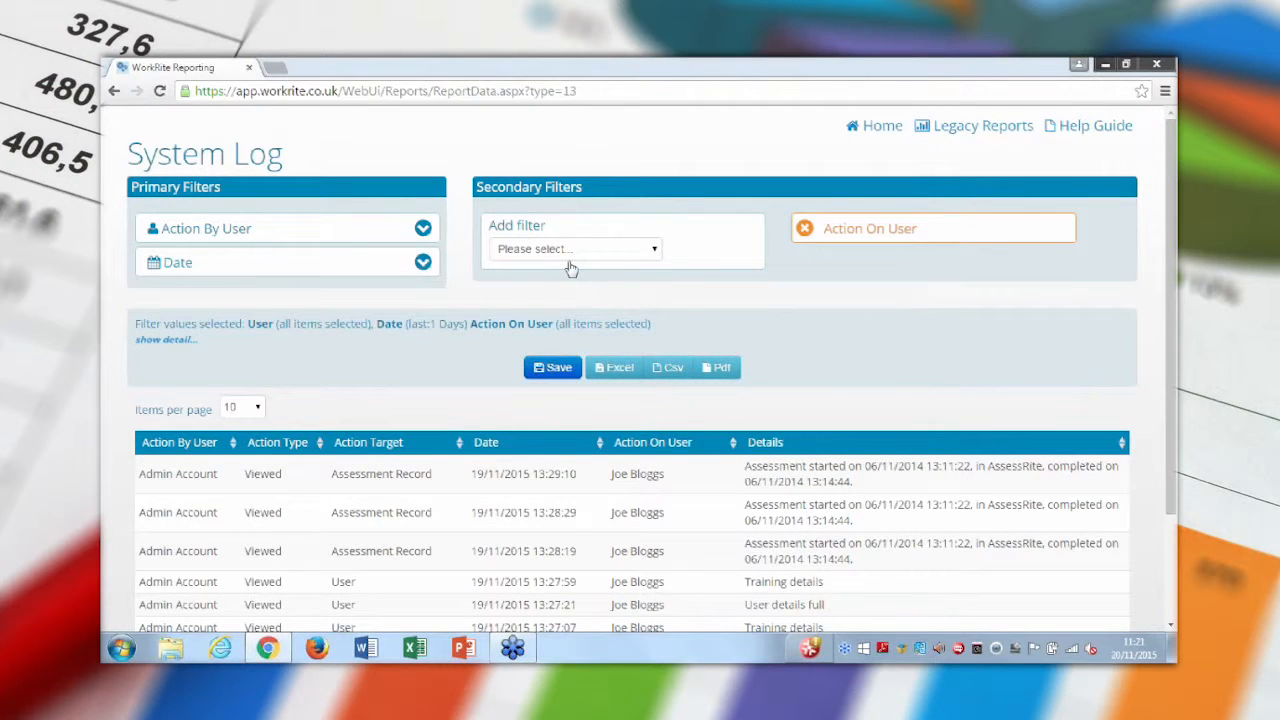
# Step: Set the System Log's Date filter to the last 1 month, apply it and review the entries
pyautogui.click(281, 273)
pyautogui.click(279, 398)
pyautogui.click(180, 440)
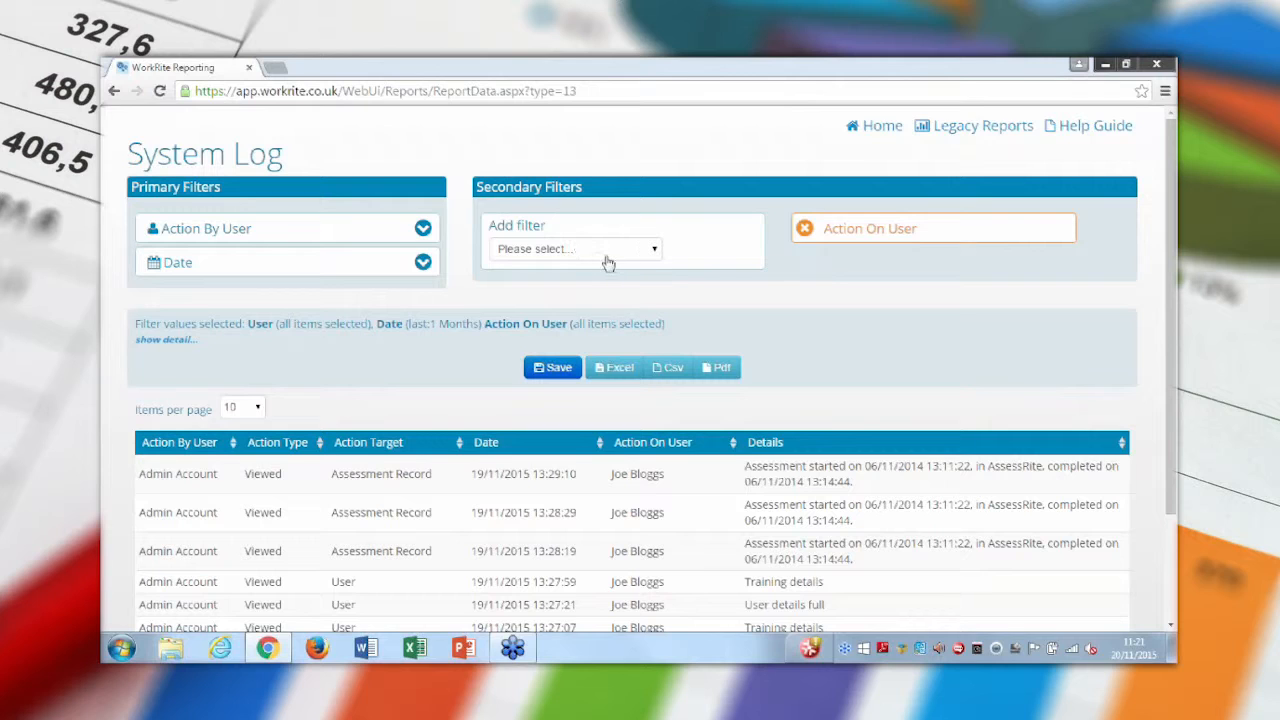
pyautogui.scroll(-1, 610, 264)
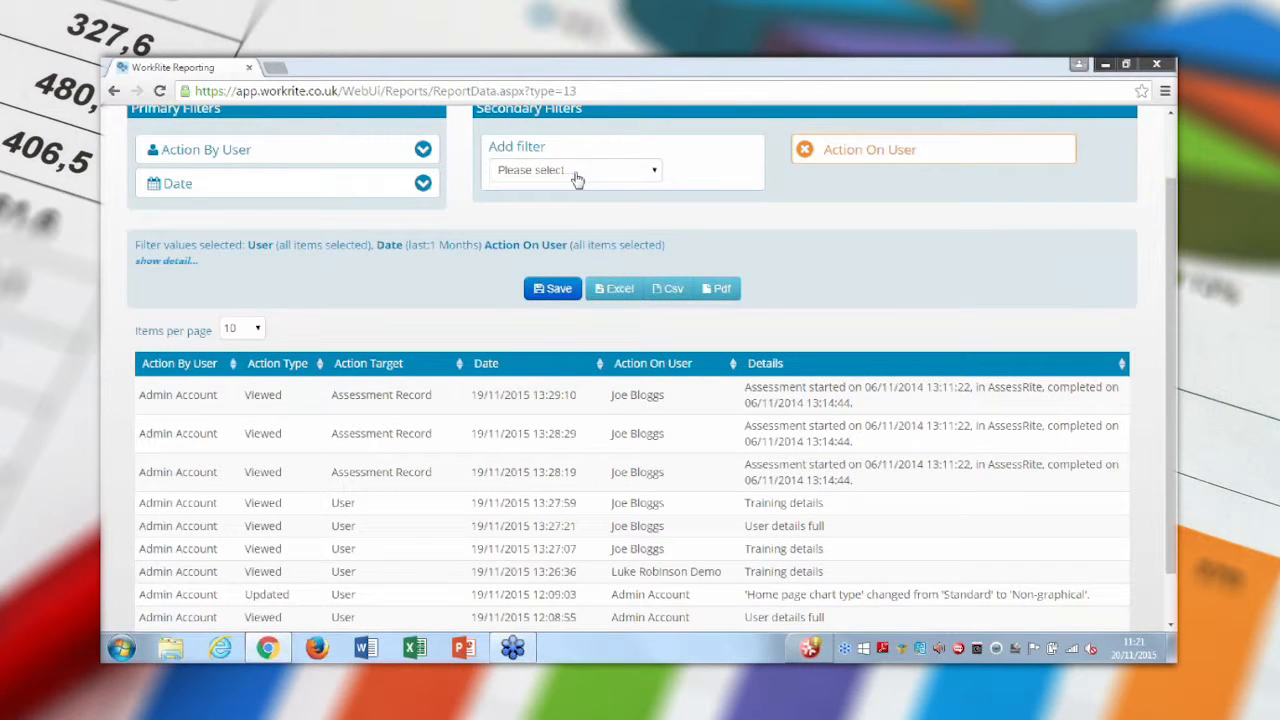
pyautogui.scroll(-1, 577, 178)
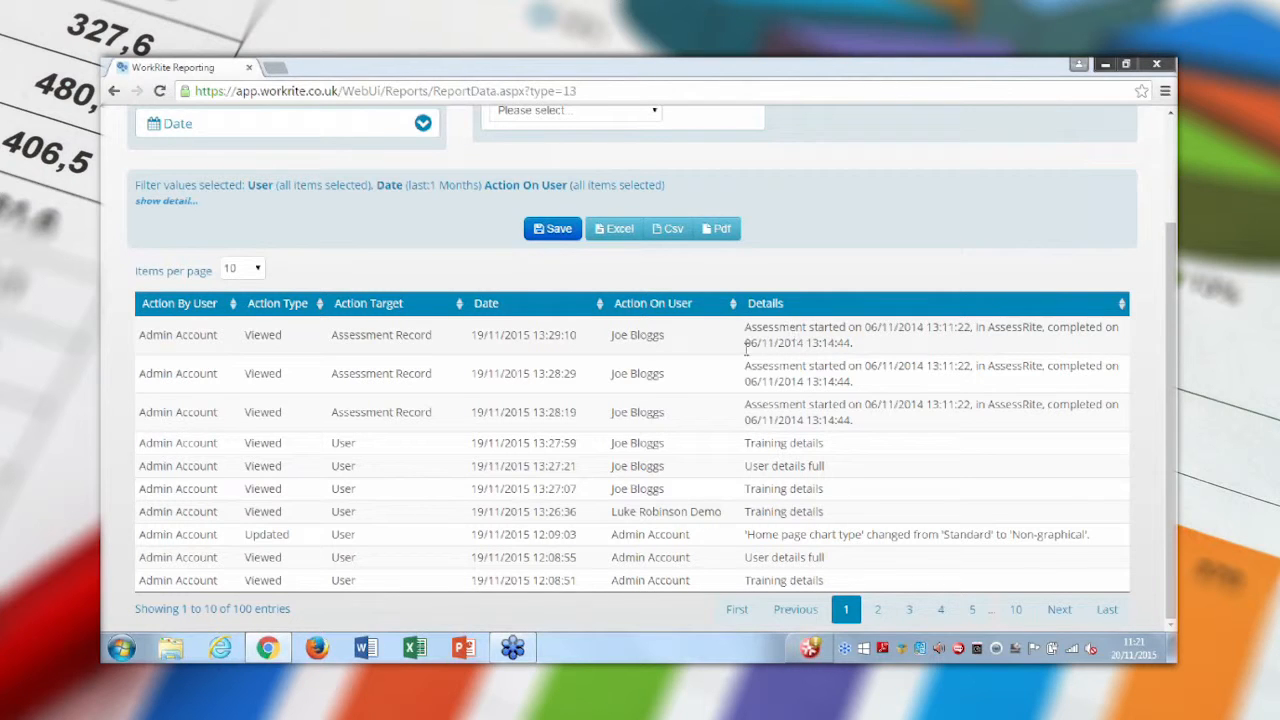
# Step: Limit the System Log's Action On User filter to only the user named in the newest entries, apply it and review the log
pyautogui.scroll(2, 706, 333)
pyautogui.click(915, 170)
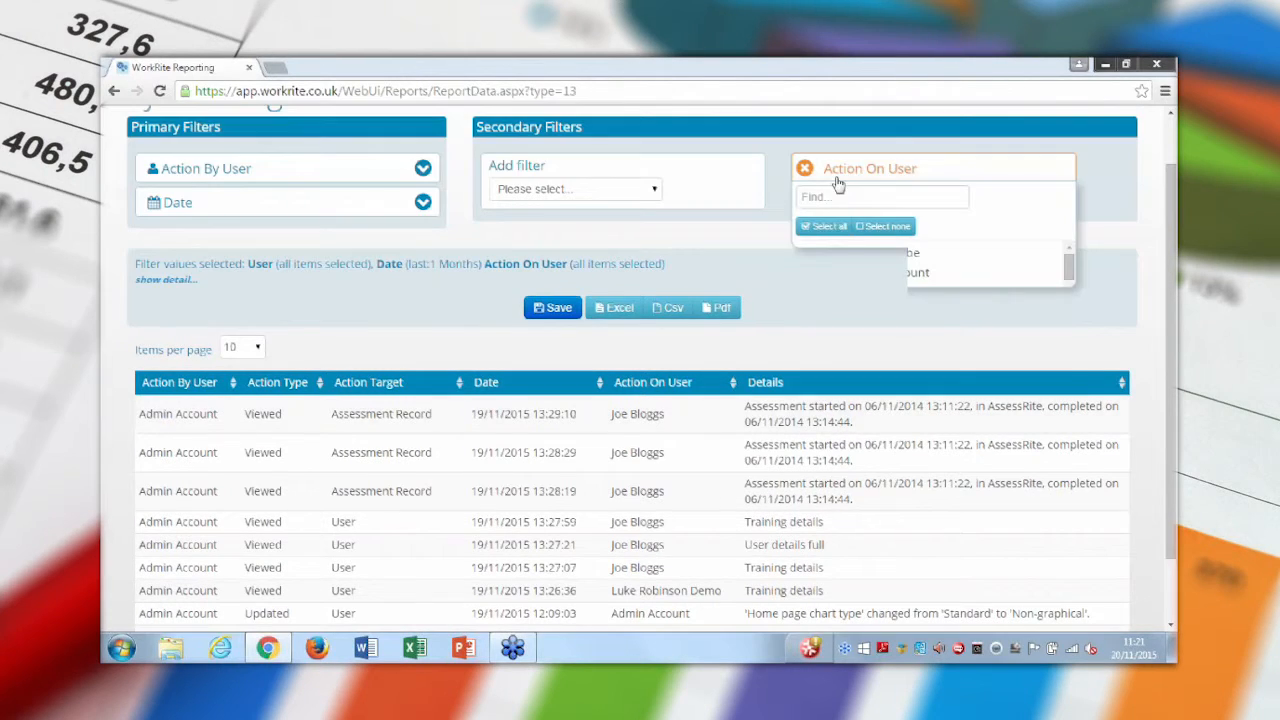
pyautogui.click(869, 232)
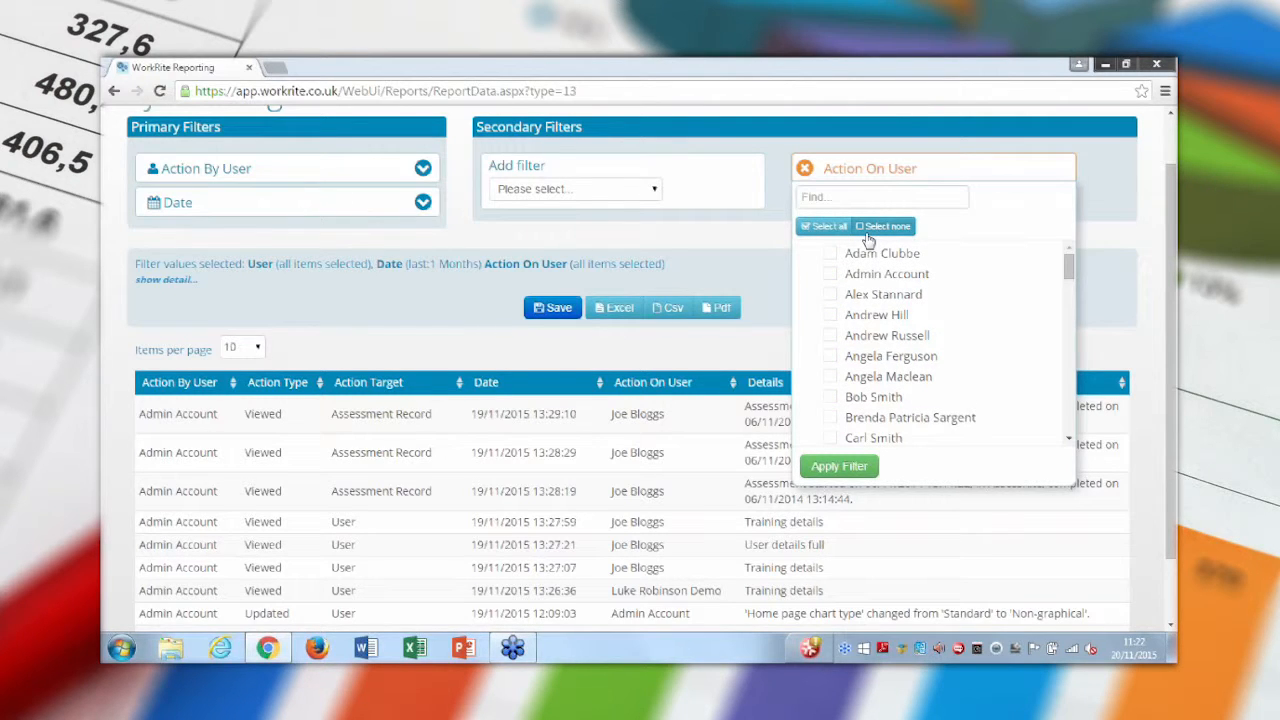
pyautogui.write('joe')
pyautogui.click(831, 254)
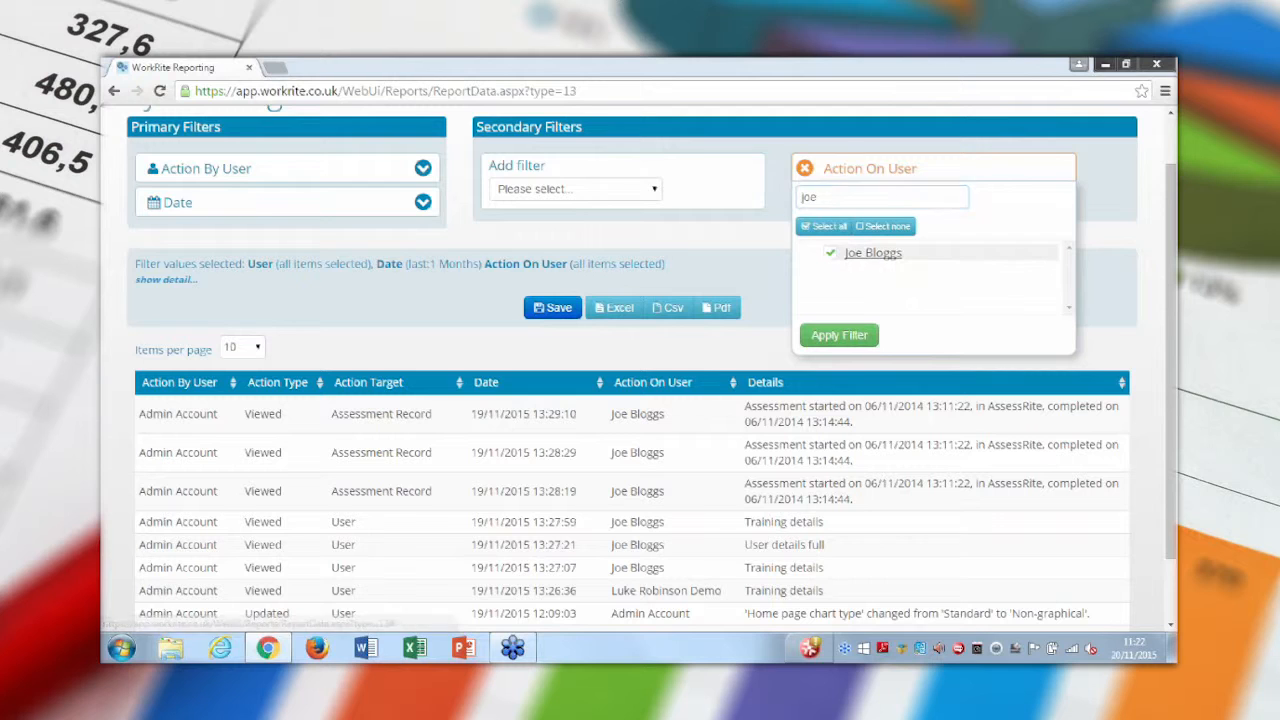
pyautogui.click(840, 336)
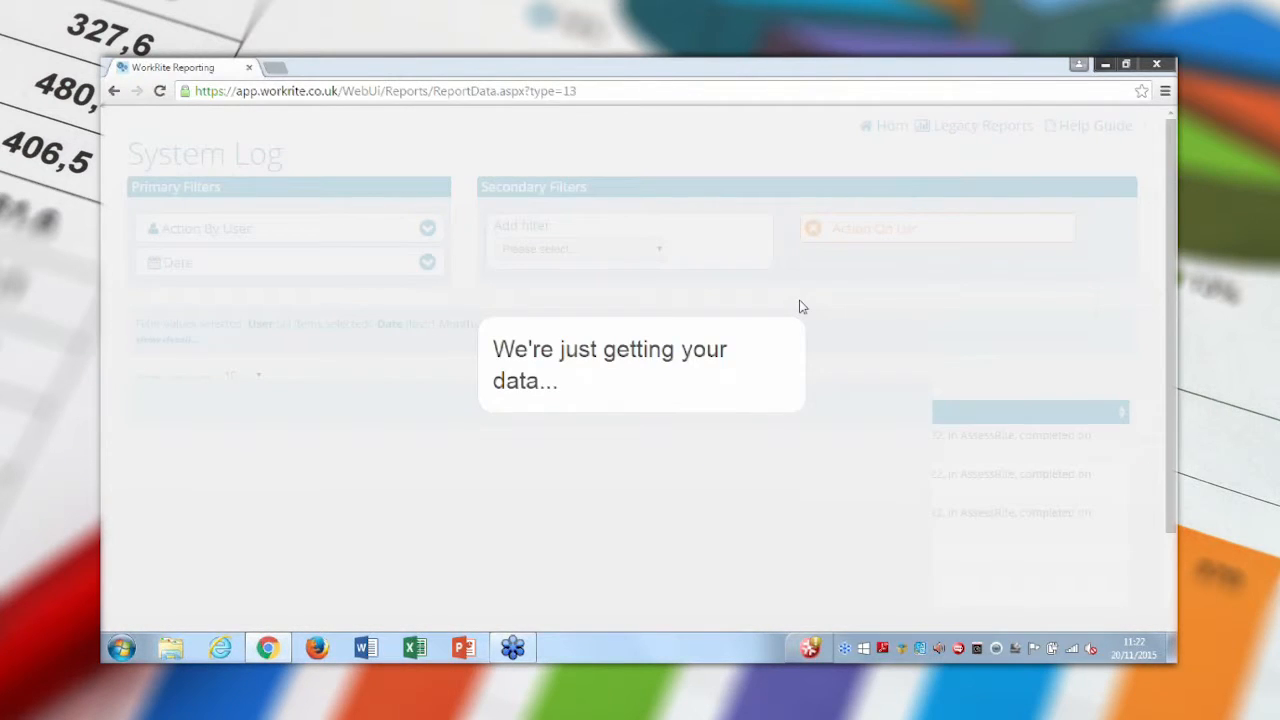
pyautogui.scroll(-2, 800, 307)
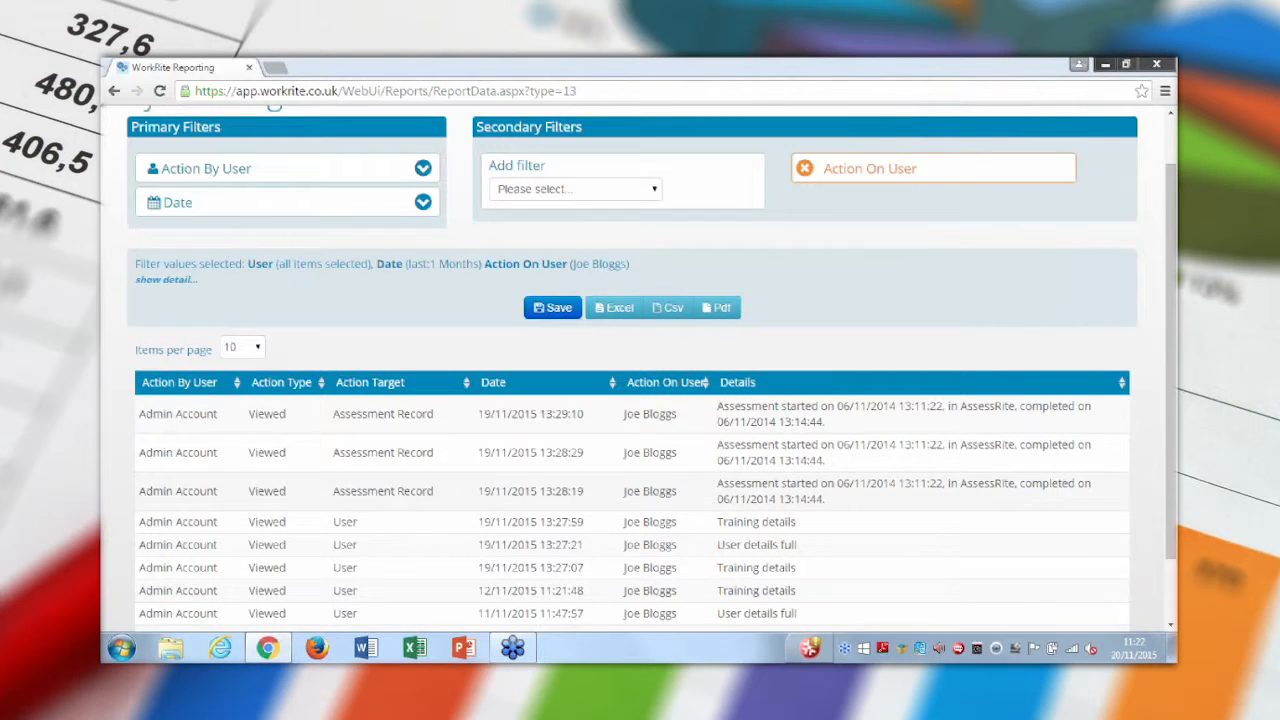
pyautogui.scroll(2, 760, 320)
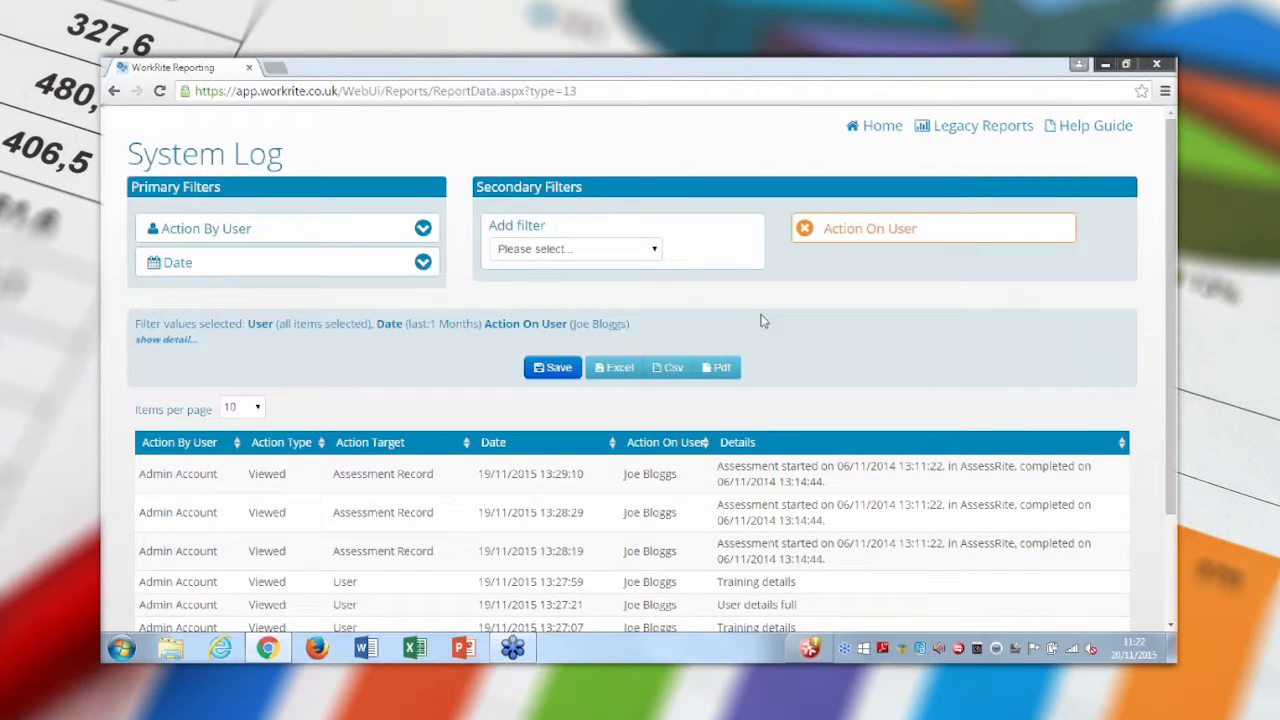
# Step: Open the Emails Sent report from the home page and view the options of its Email Type and Sent Date filters
pyautogui.click(876, 130)
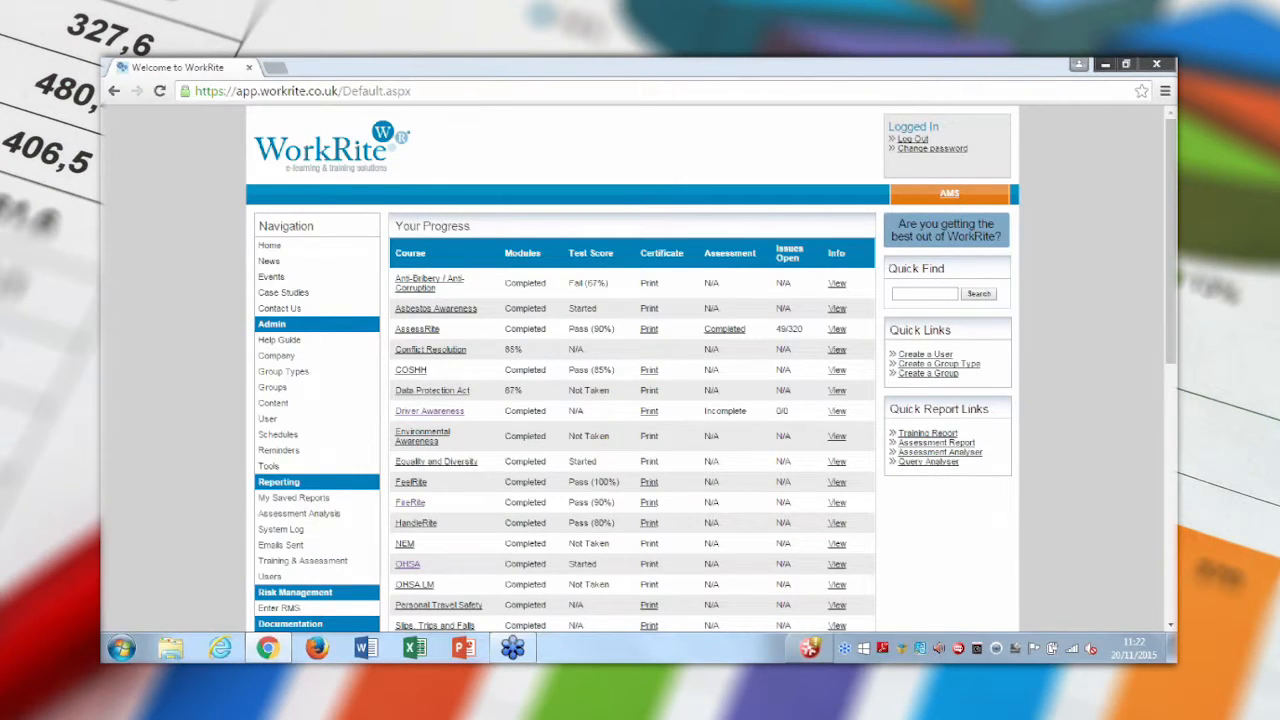
pyautogui.click(283, 546)
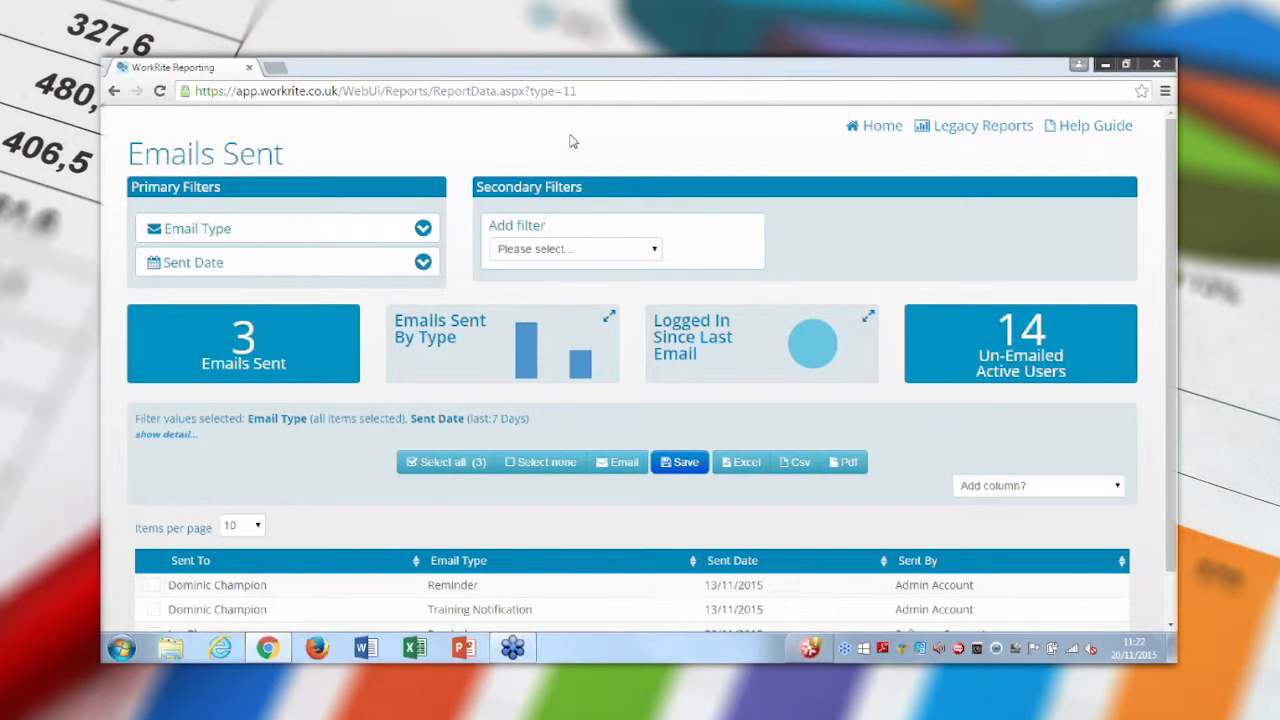
pyautogui.click(242, 232)
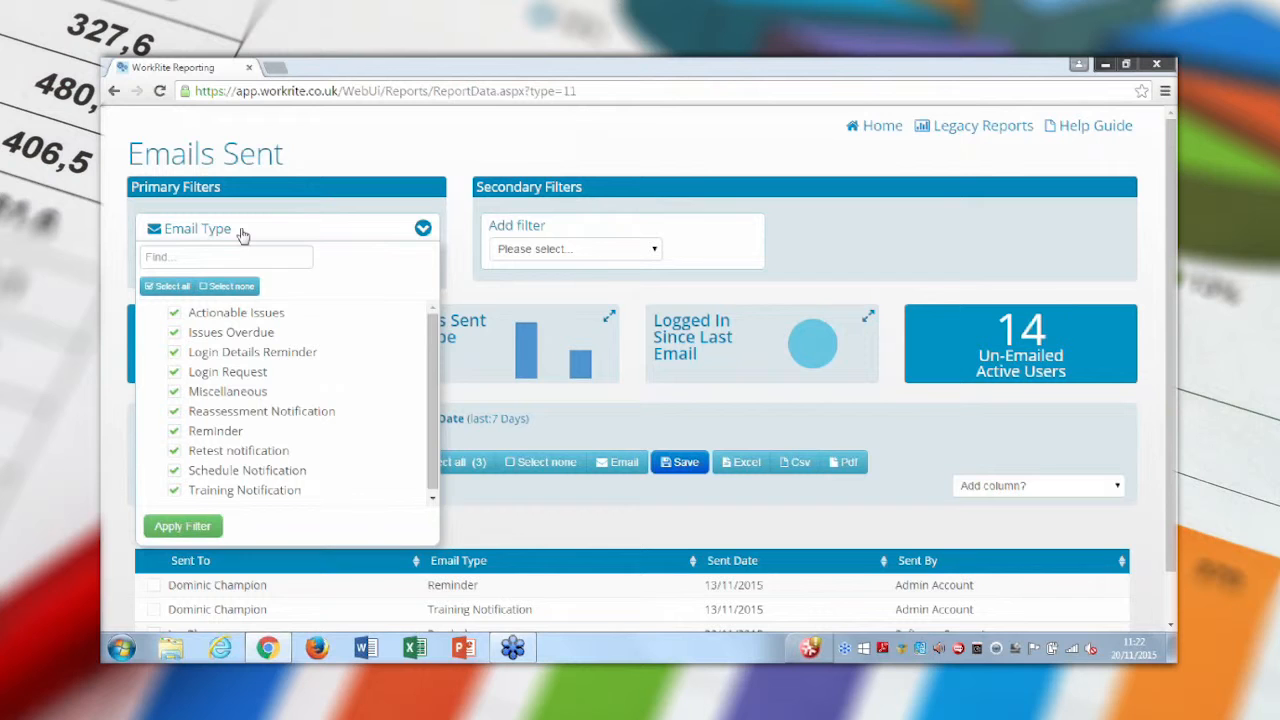
pyautogui.click(242, 232)
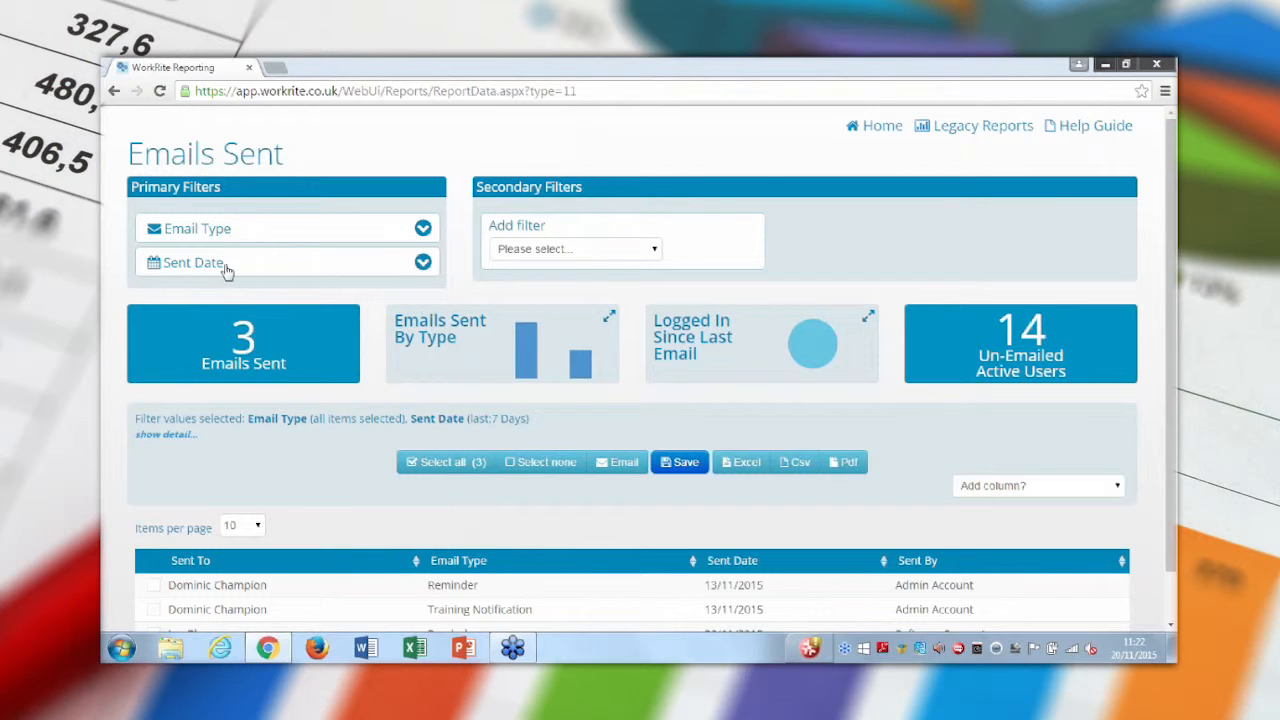
pyautogui.click(228, 270)
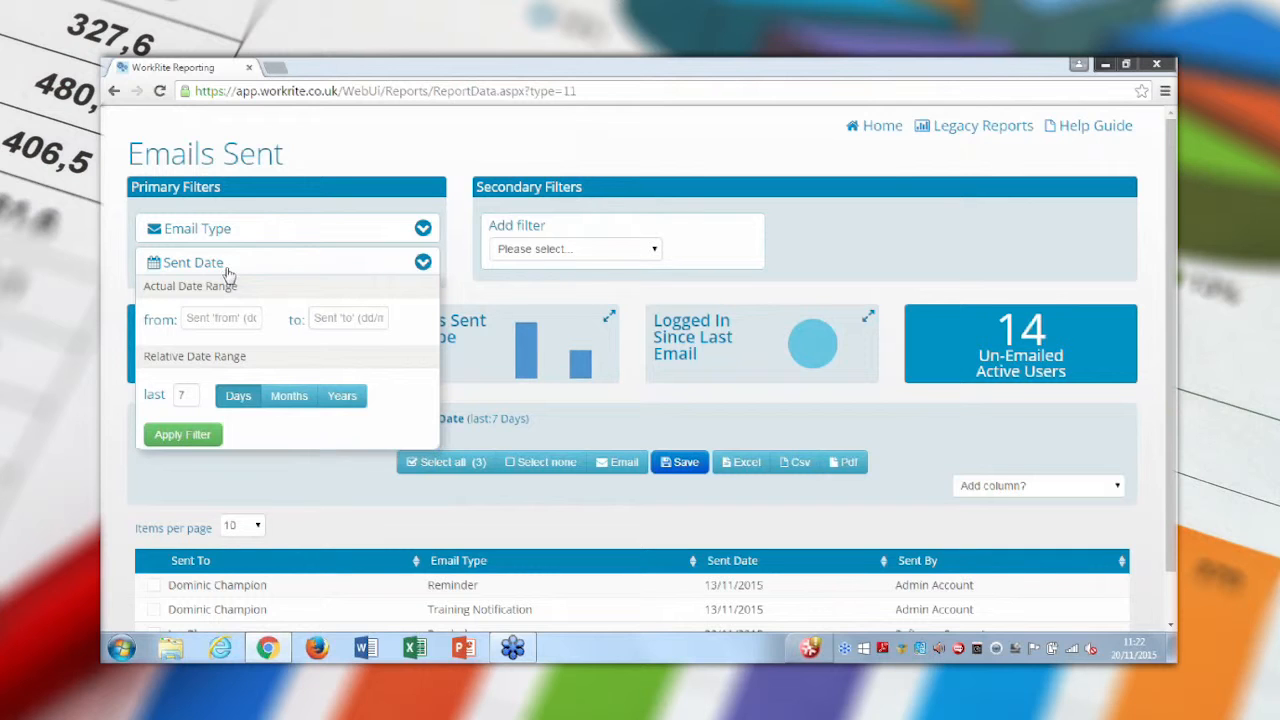
pyautogui.click(228, 271)
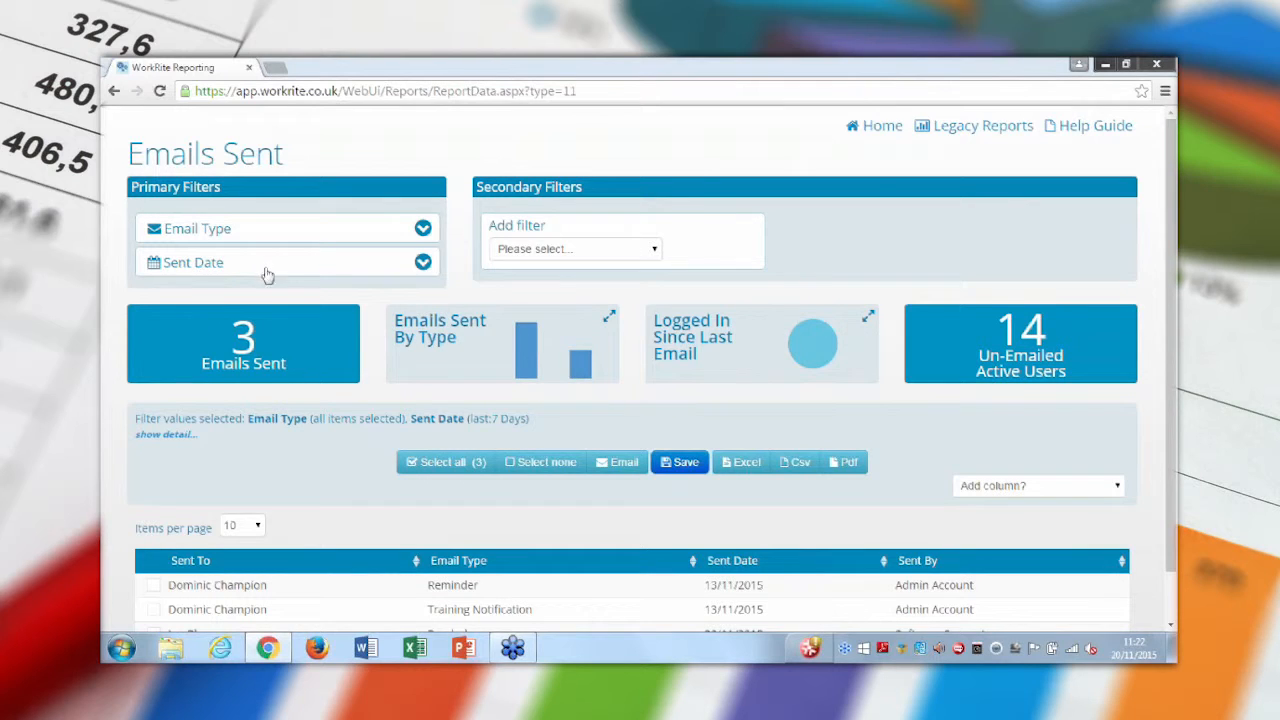
# Step: Enlarge the Emails Sent By Type and Logged In Since Last Email charts one after the other, closing each after viewing
pyautogui.click(607, 318)
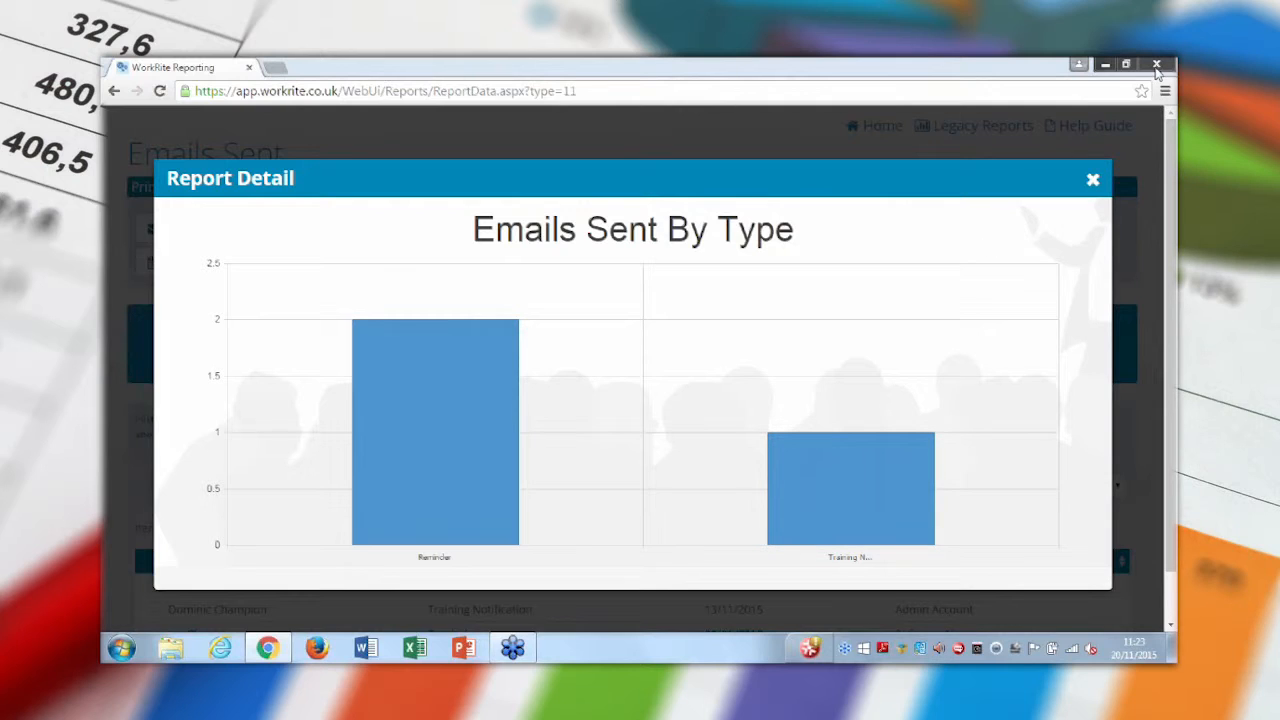
pyautogui.click(1093, 182)
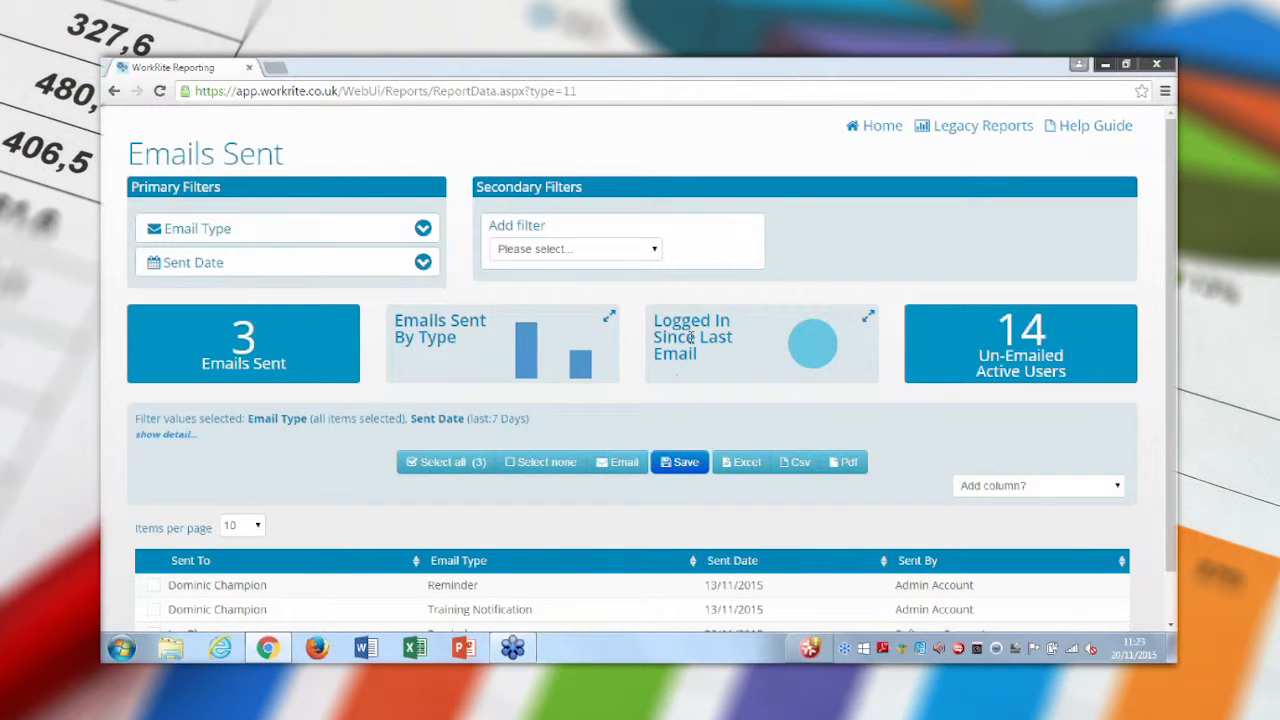
pyautogui.click(868, 315)
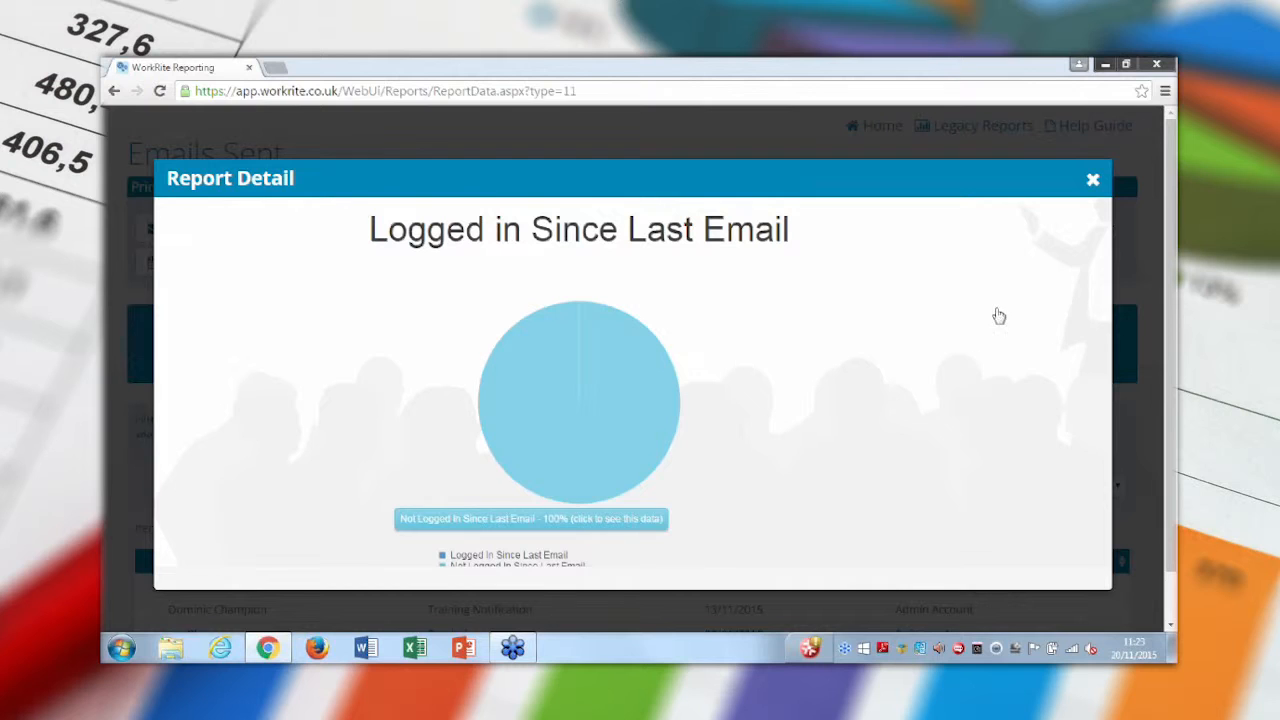
pyautogui.click(1093, 182)
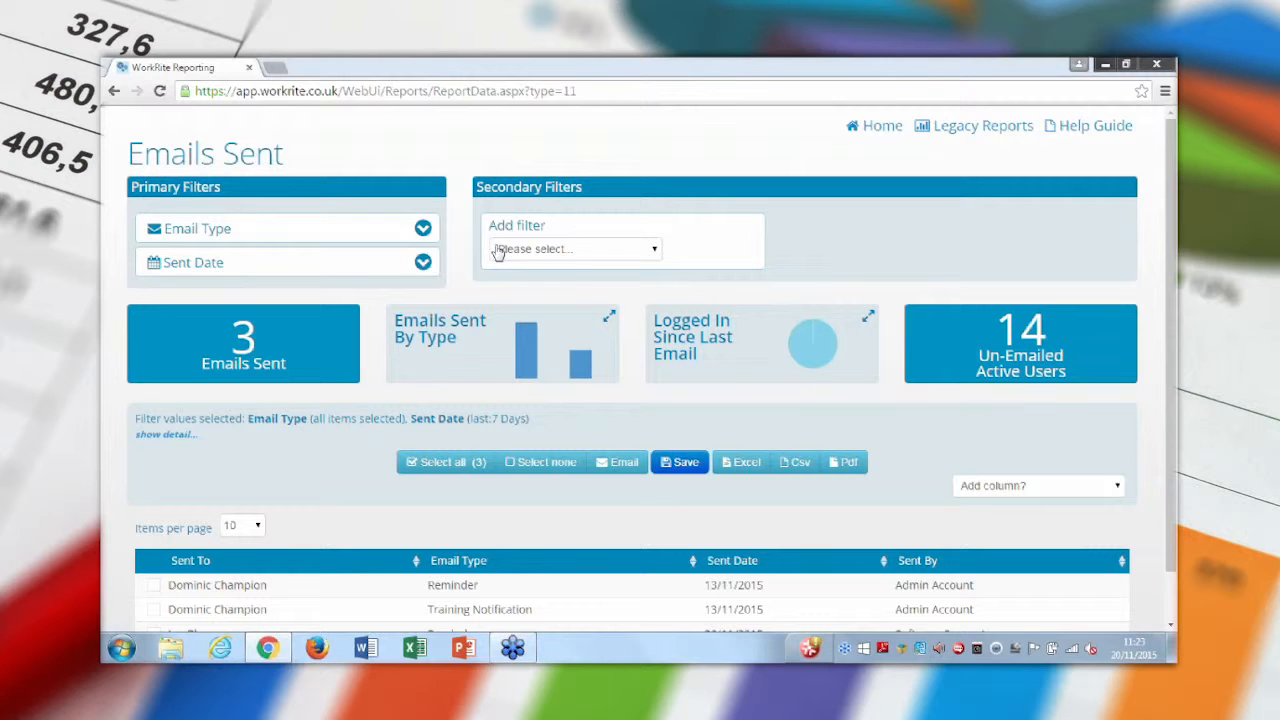
# Step: Limit the Email Type filter to Training Notification only and apply it to the Emails Sent report
pyautogui.click(233, 241)
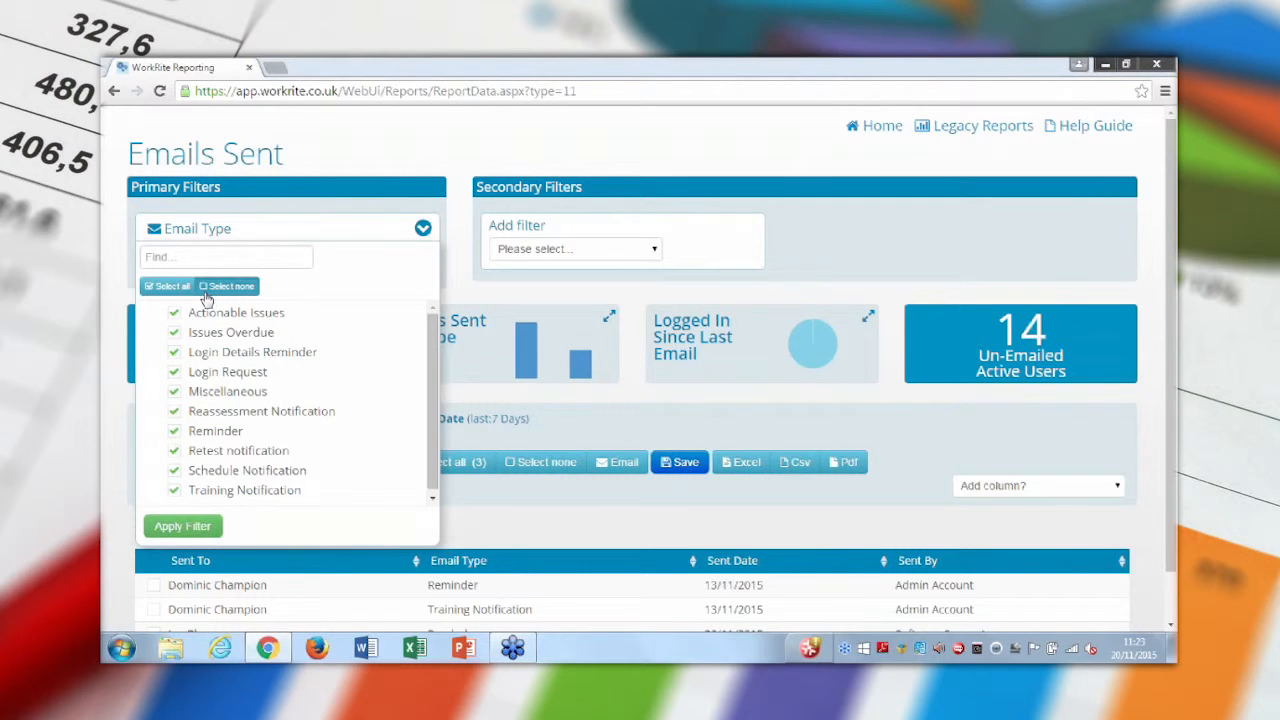
pyautogui.click(206, 291)
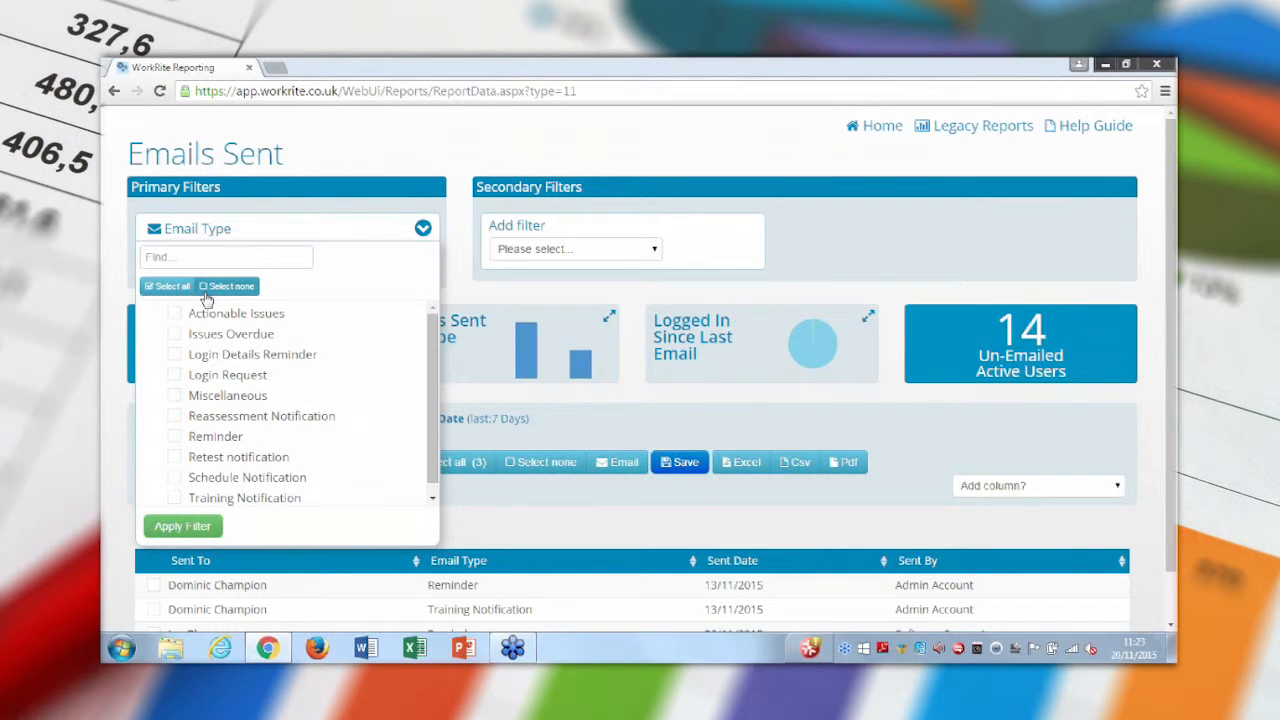
pyautogui.click(174, 502)
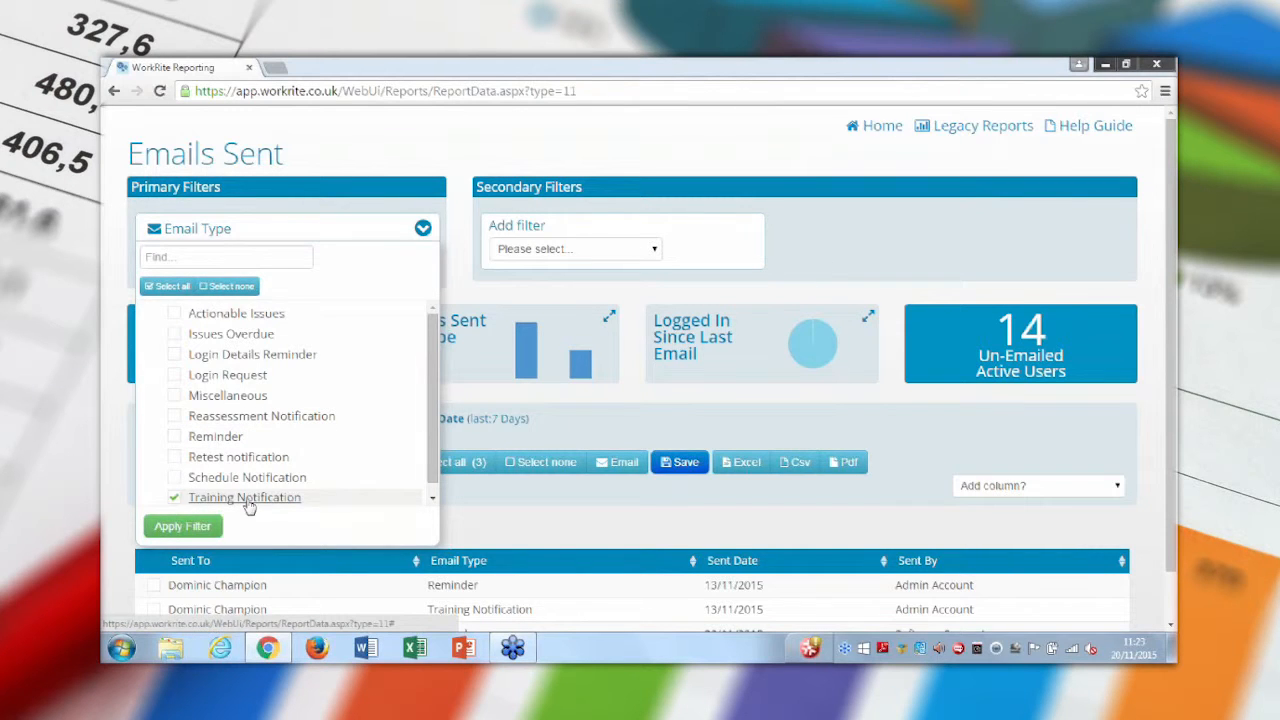
pyautogui.click(183, 527)
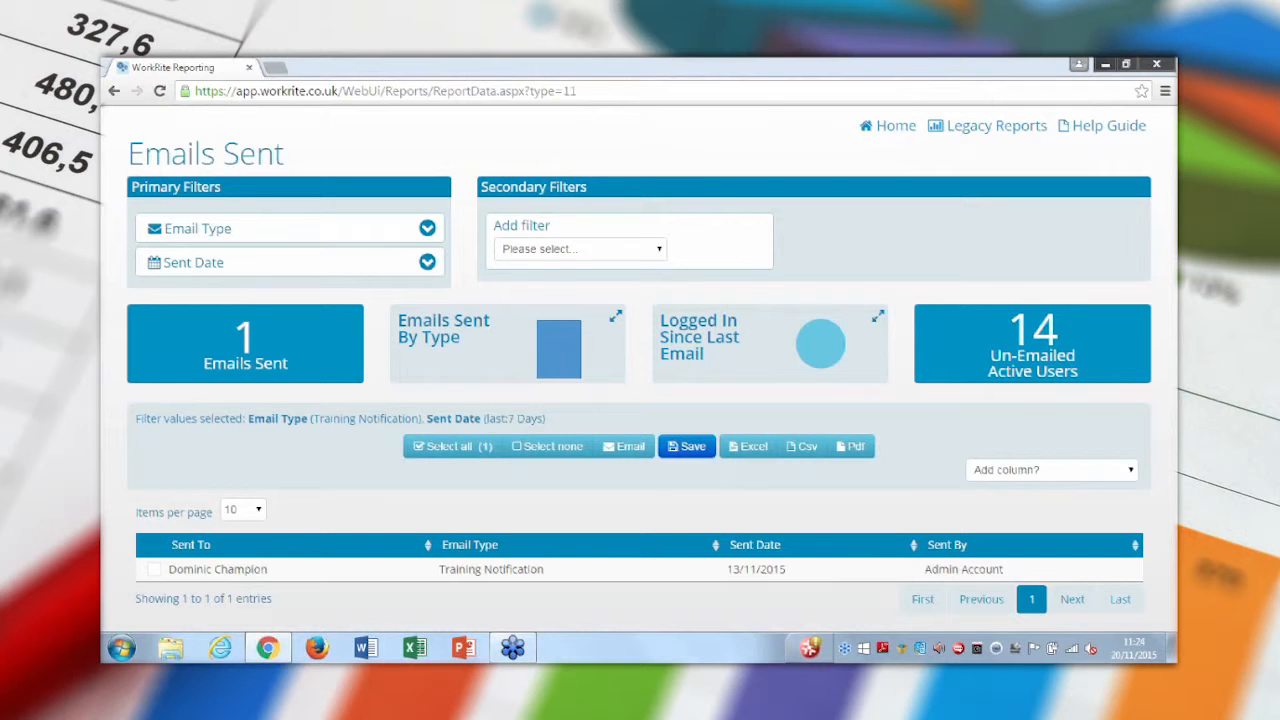
# Step: Set the Emails Sent report's Sent Date filter to the last 1 month and apply it
pyautogui.click(200, 264)
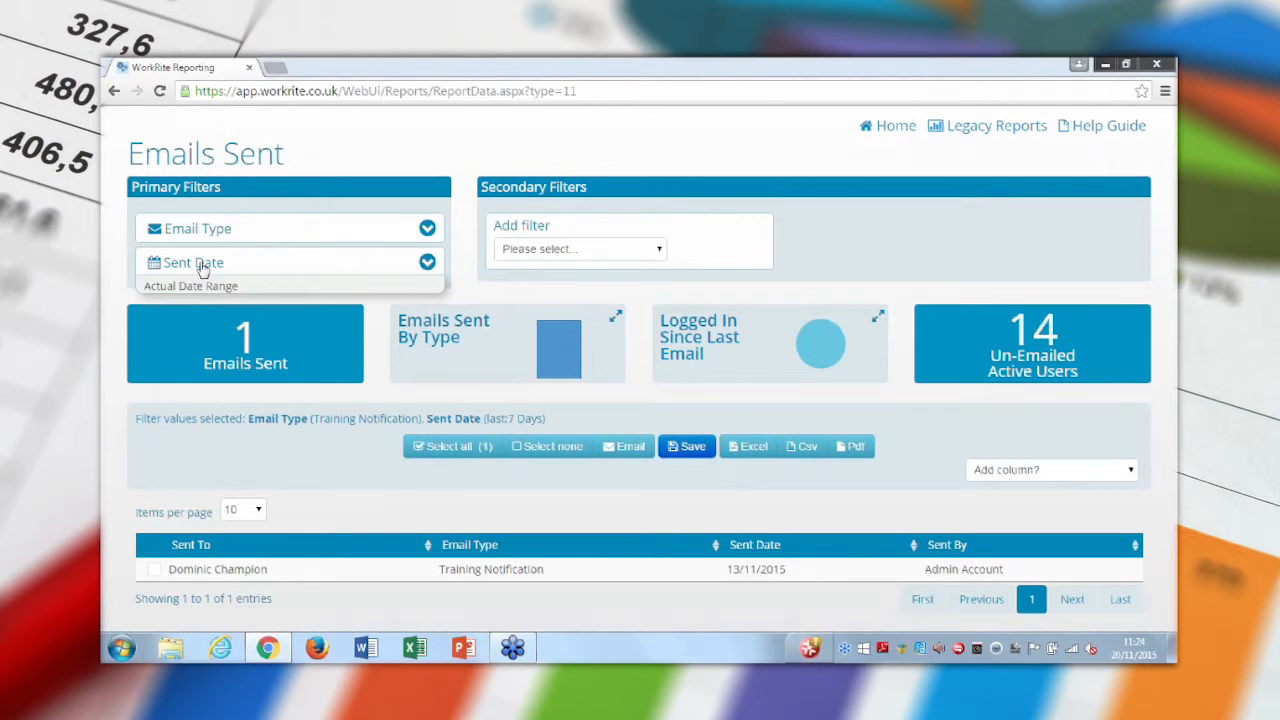
pyautogui.click(184, 395)
pyautogui.press('BackSpace')
pyautogui.write('1')
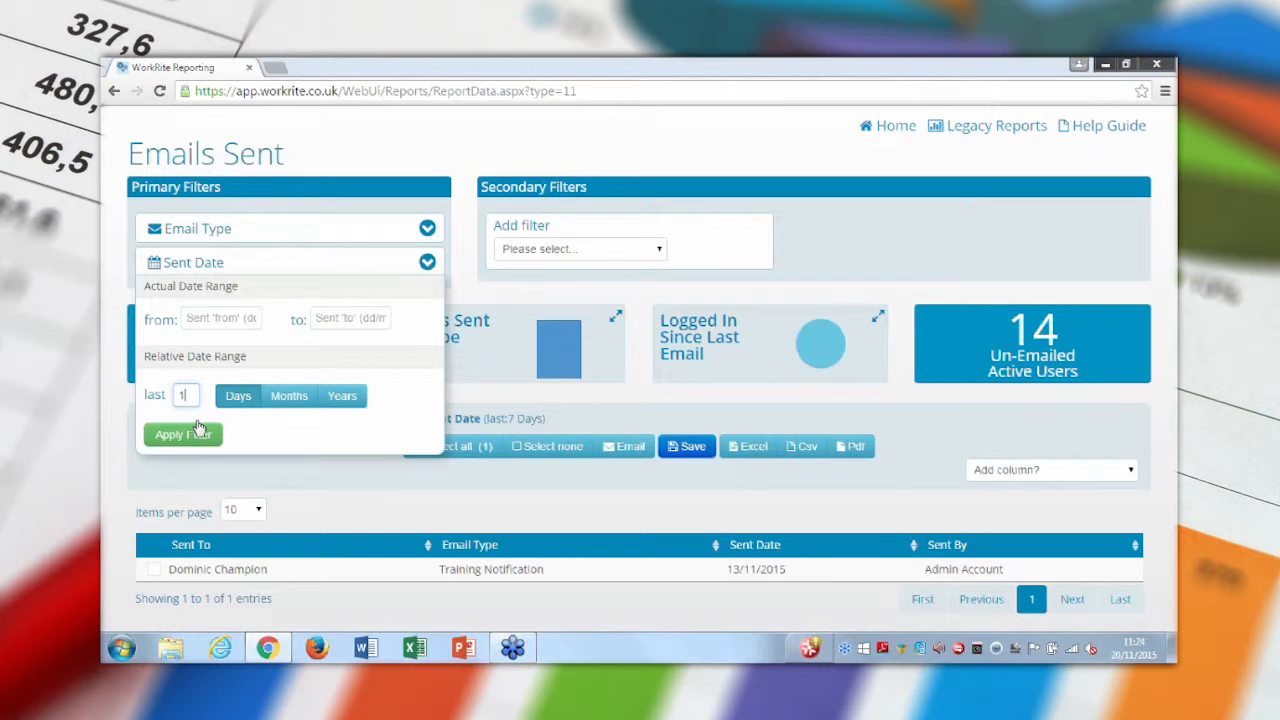
pyautogui.click(283, 398)
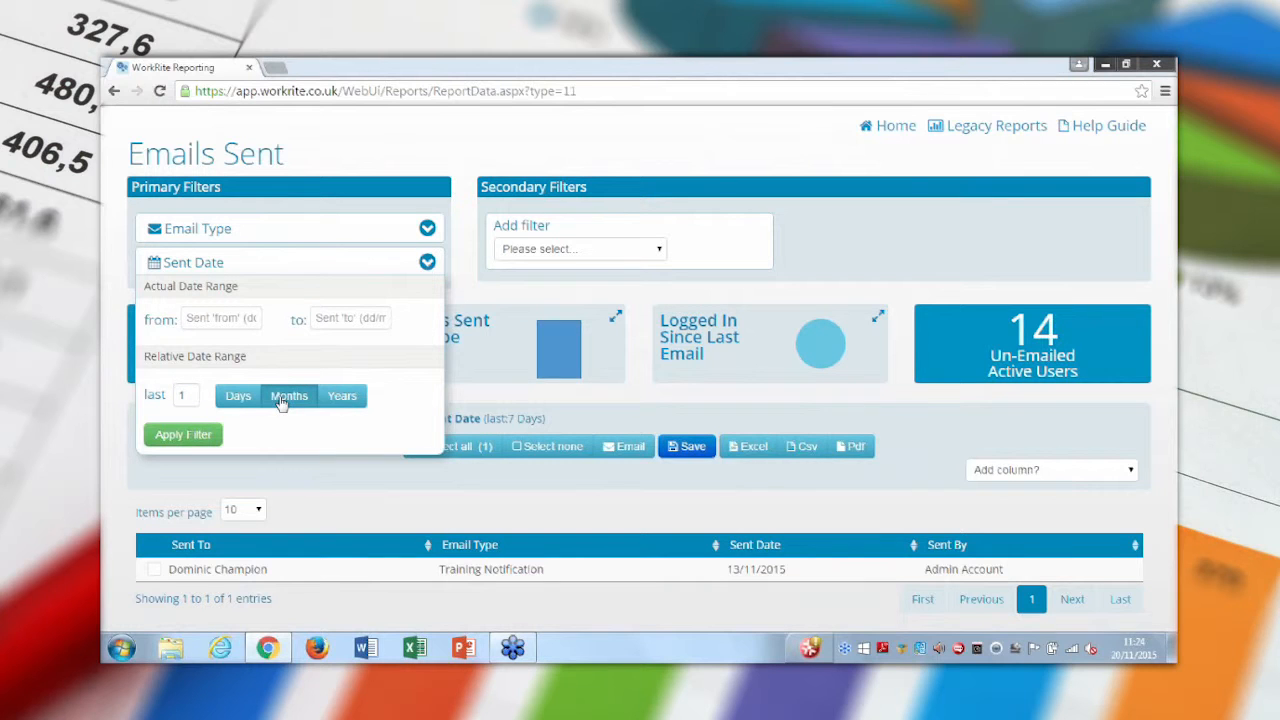
pyautogui.click(188, 438)
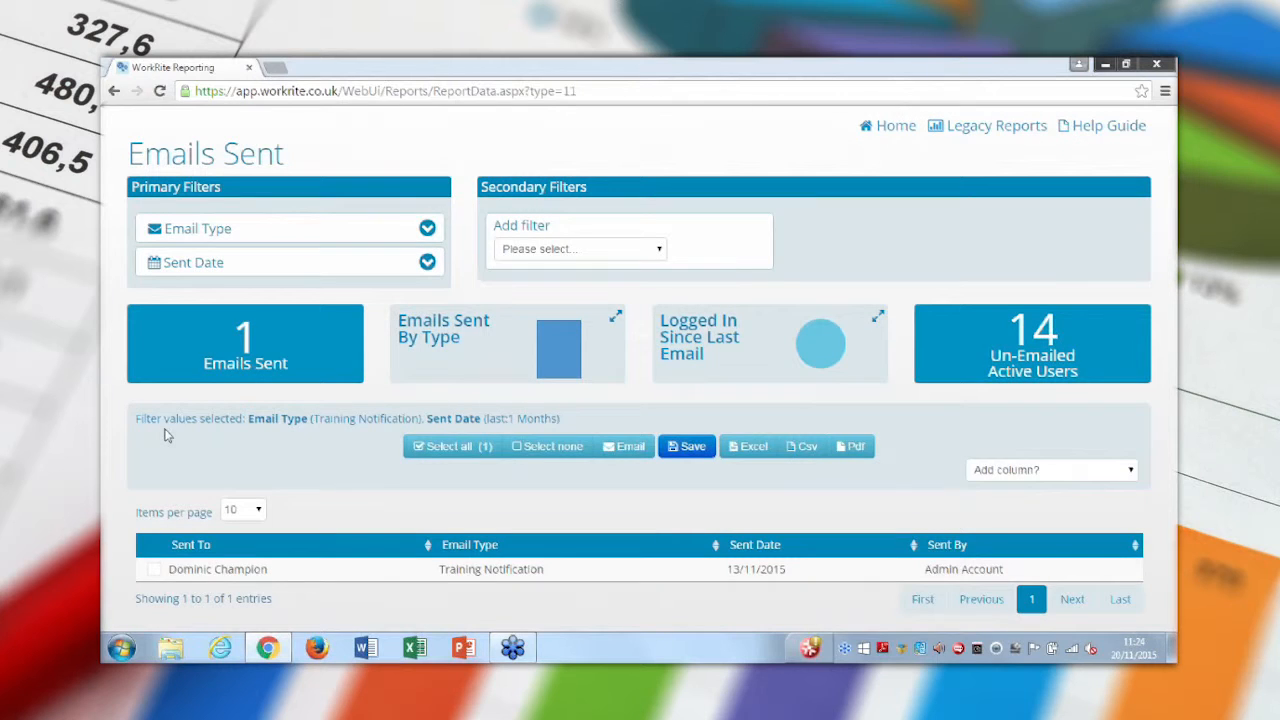
# Step: Add an Email Name secondary filter with all email names selected and apply it to the Emails Sent report
pyautogui.click(544, 250)
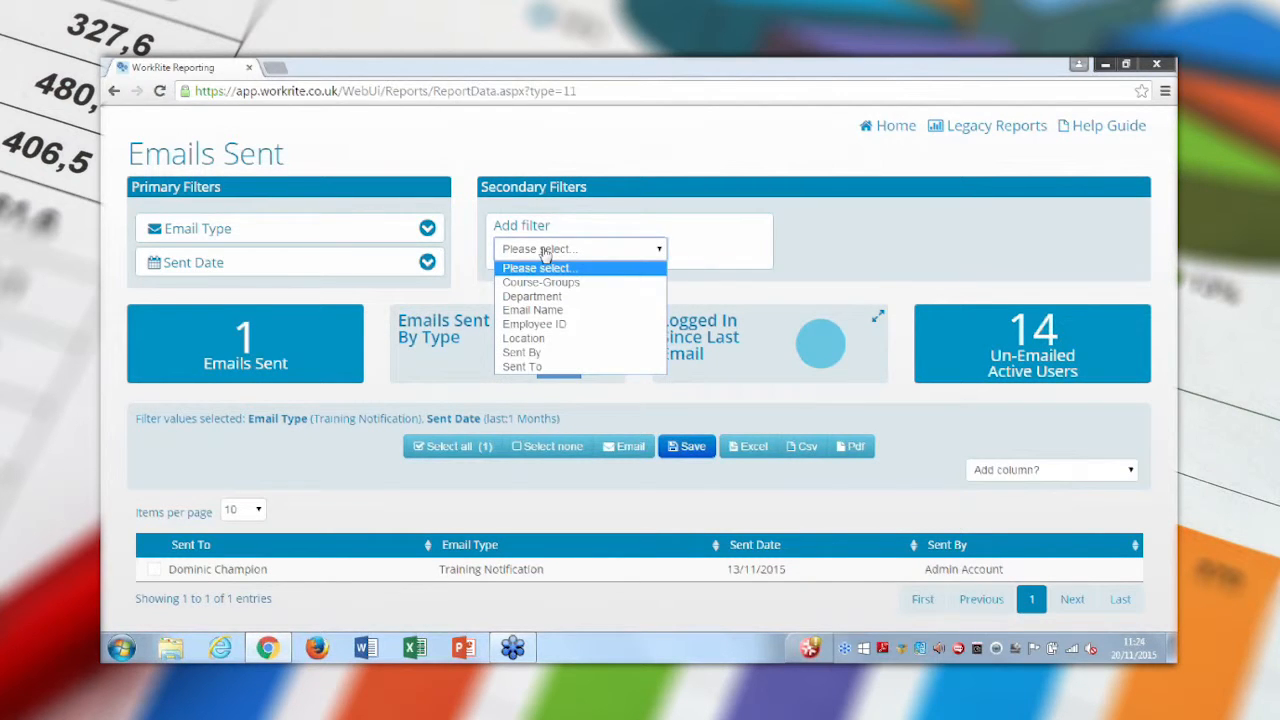
pyautogui.click(535, 311)
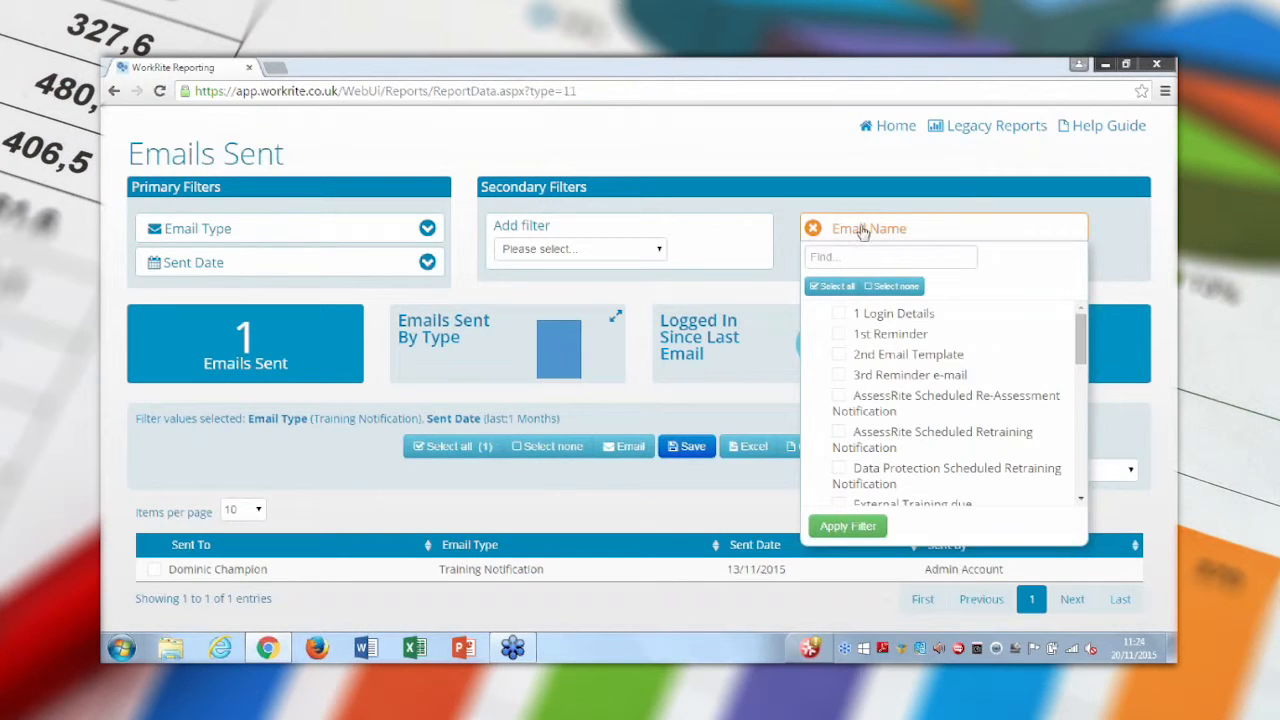
pyautogui.click(816, 287)
pyautogui.click(858, 530)
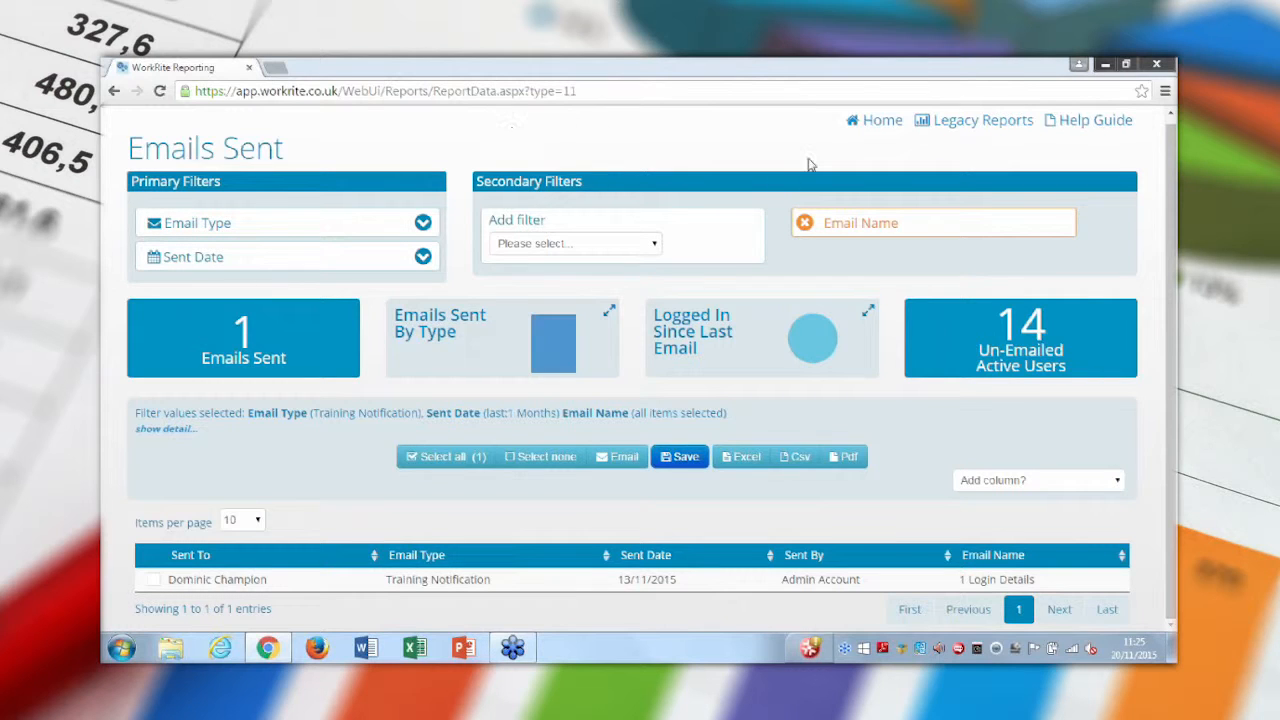
# Step: Open the Users report from the home page and view the options of its Role filter
pyautogui.click(878, 121)
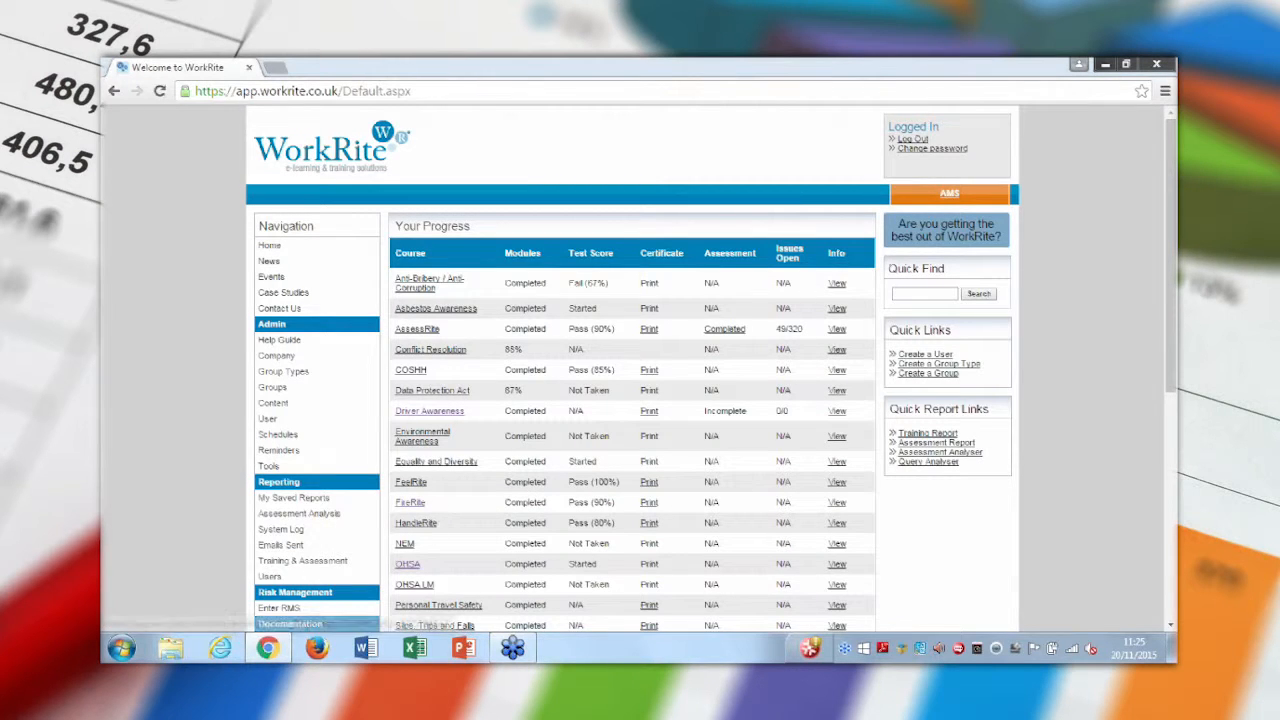
pyautogui.click(270, 577)
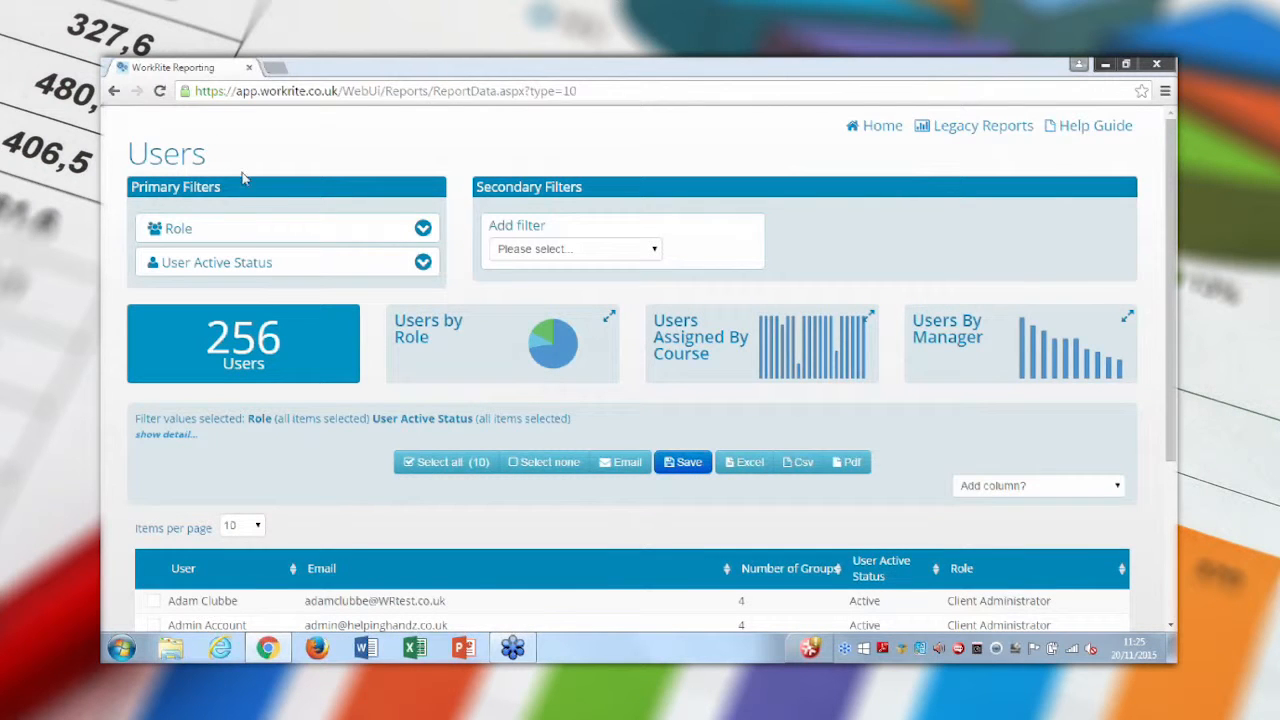
pyautogui.click(248, 232)
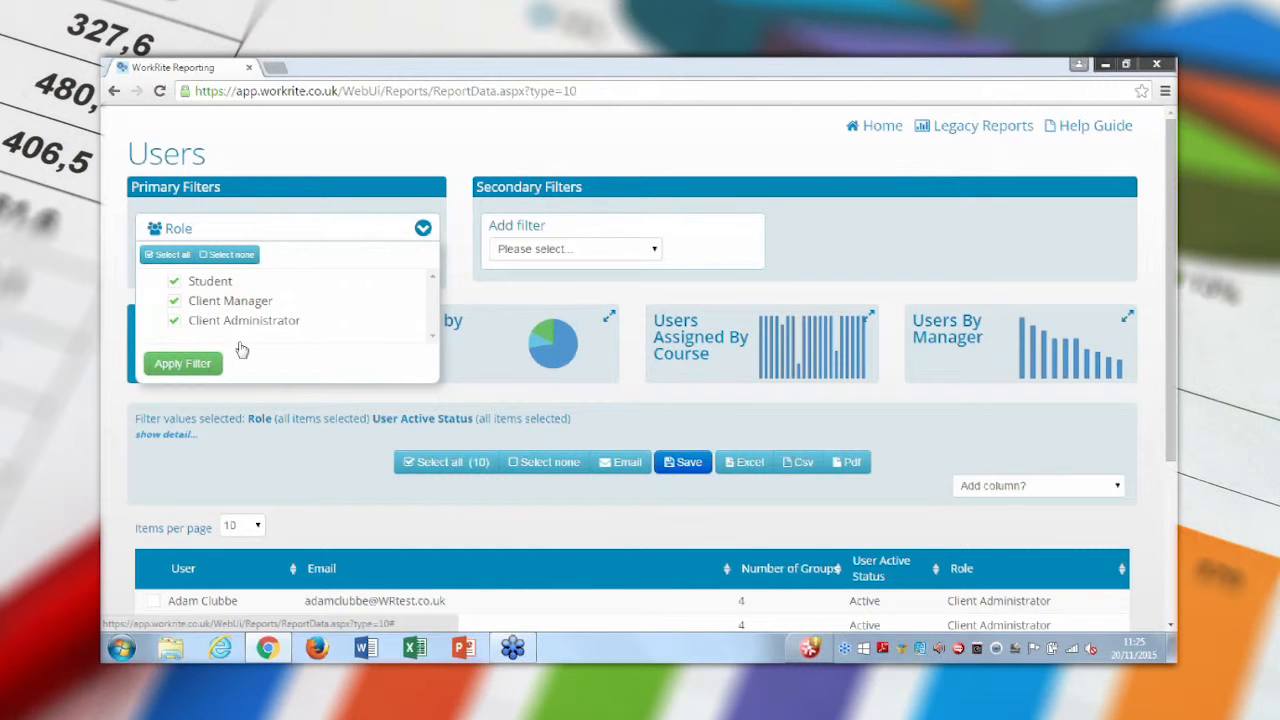
pyautogui.click(205, 233)
# Step: Exclude Inactive from the User Active Status filter, leaving only Active, and apply it to the Users report
pyautogui.click(215, 266)
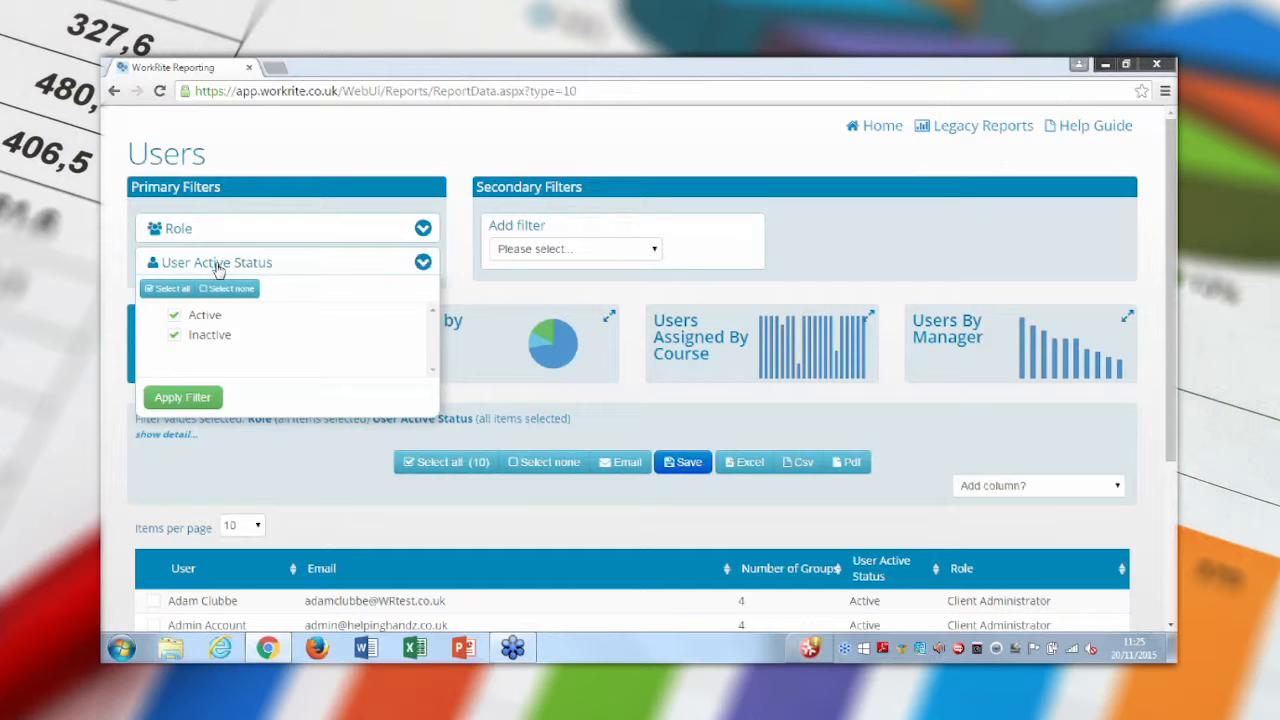
pyautogui.click(174, 336)
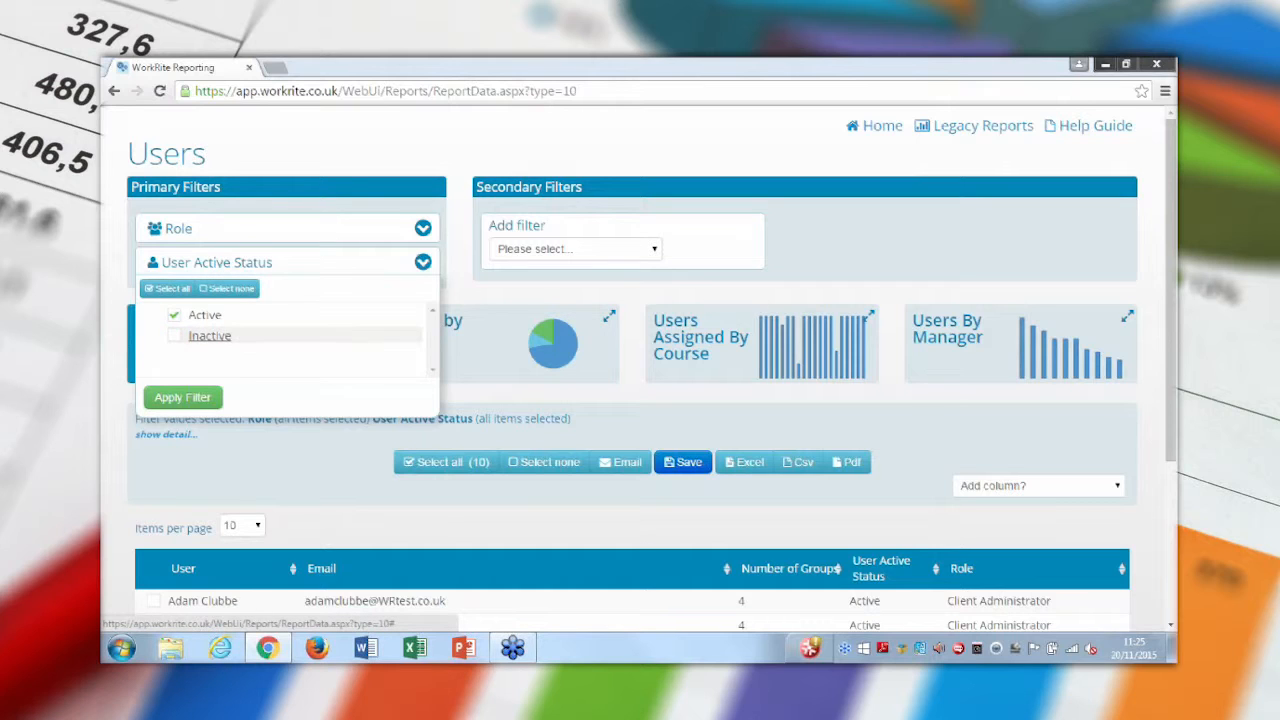
pyautogui.click(182, 397)
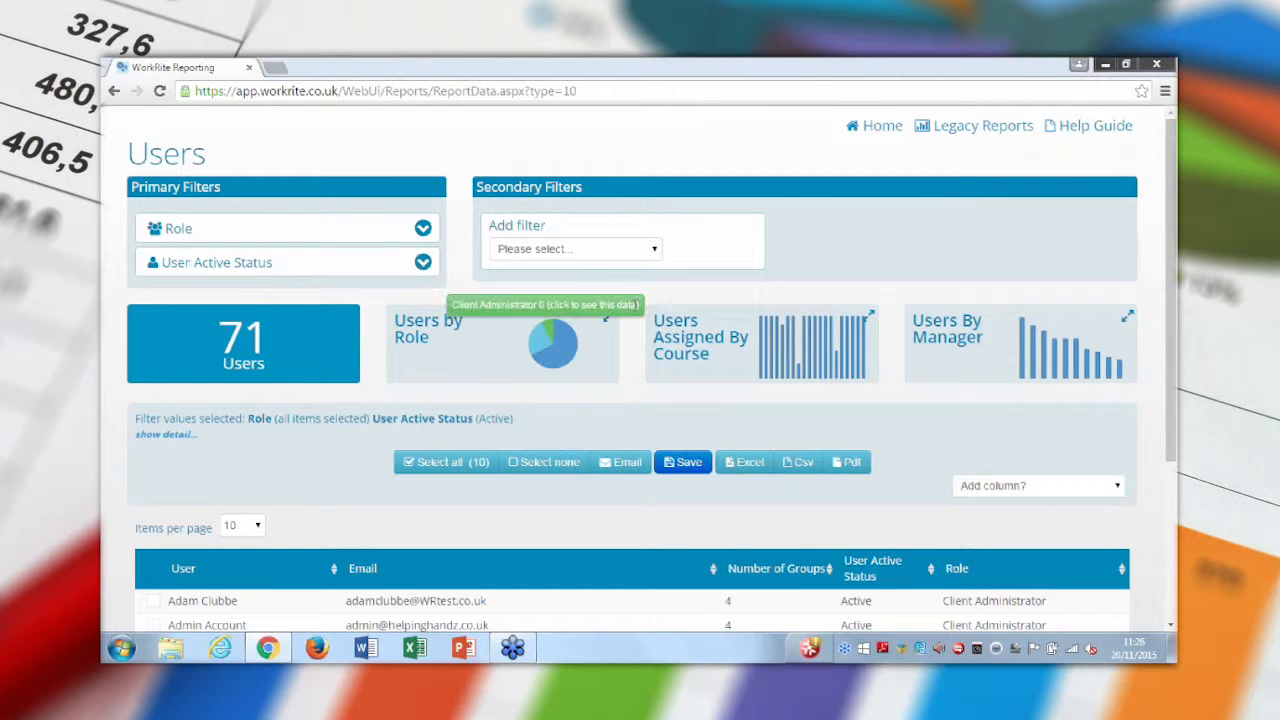
# Step: Open the detailed Users by Role chart, drill into the Student users' data and return to the full report
pyautogui.click(611, 318)
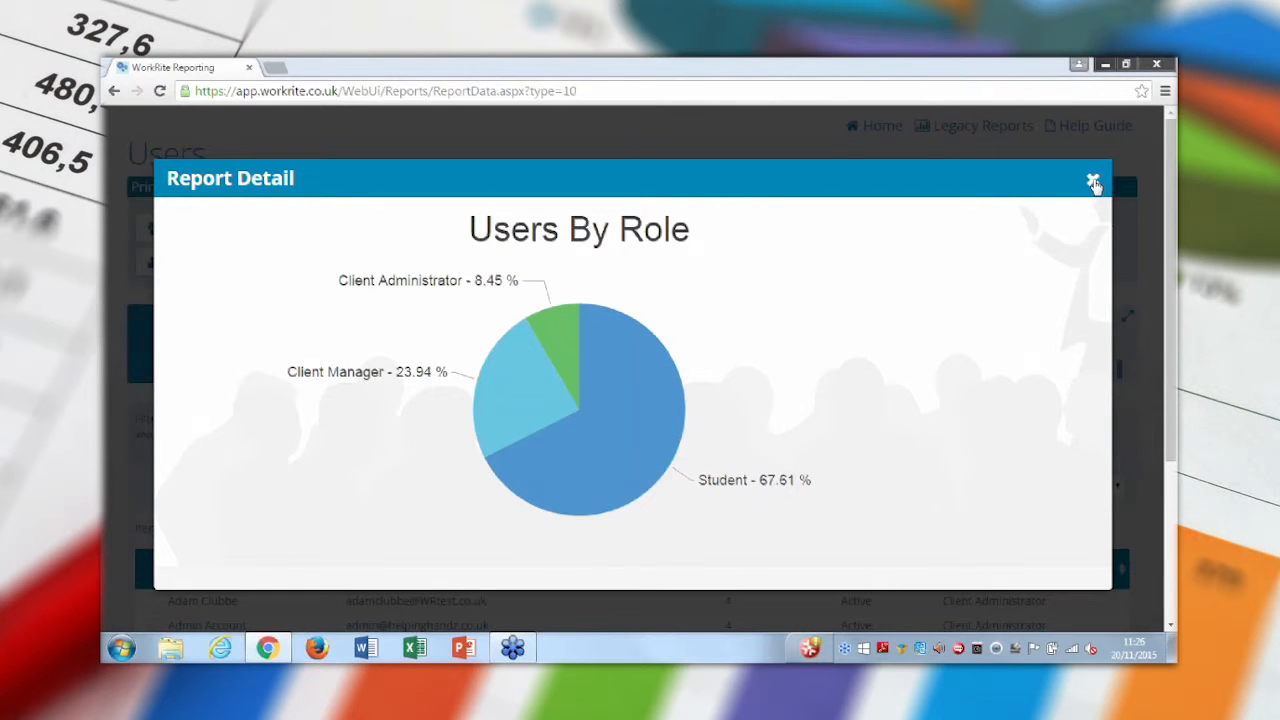
pyautogui.moveTo(588, 462)
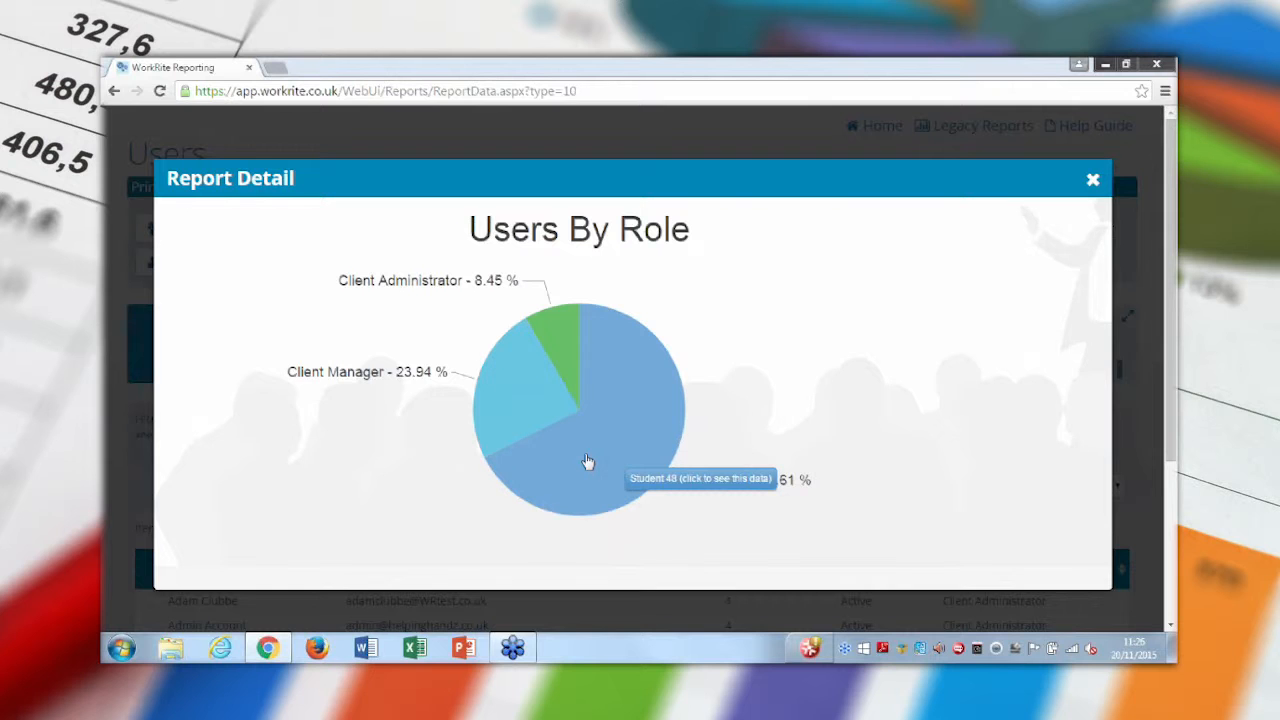
pyautogui.click(588, 459)
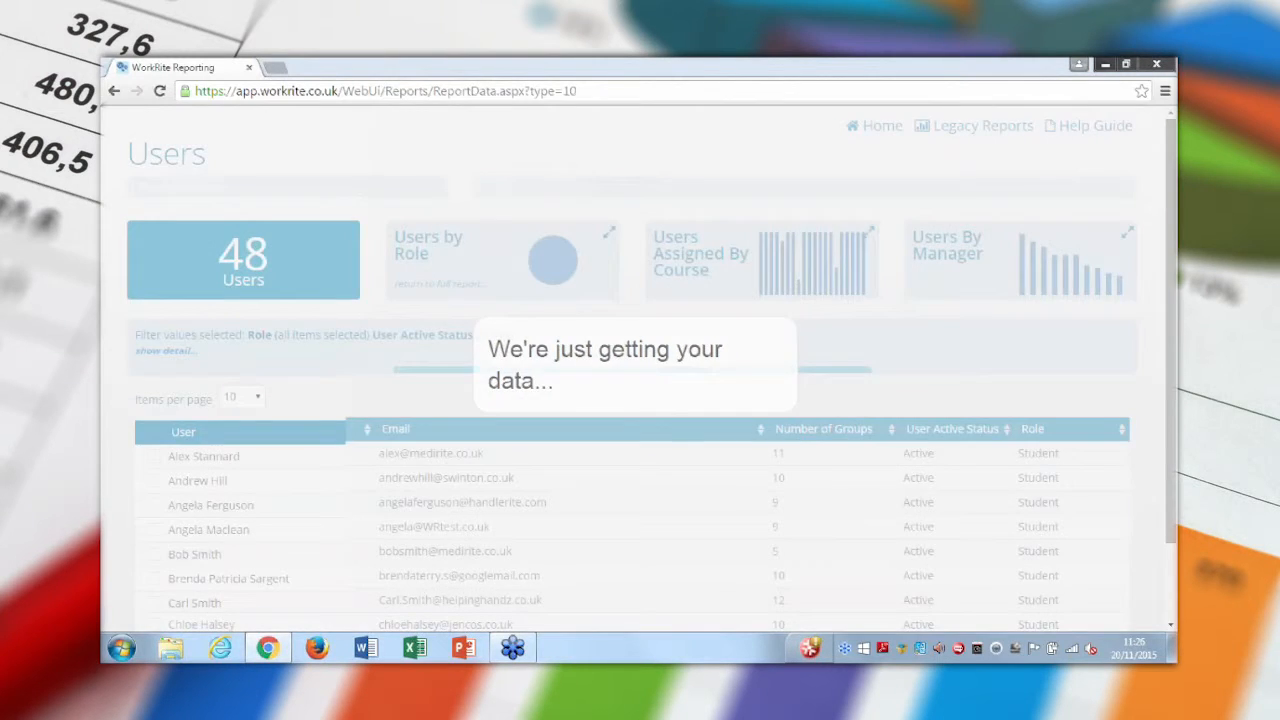
pyautogui.scroll(-3, 640, 400)
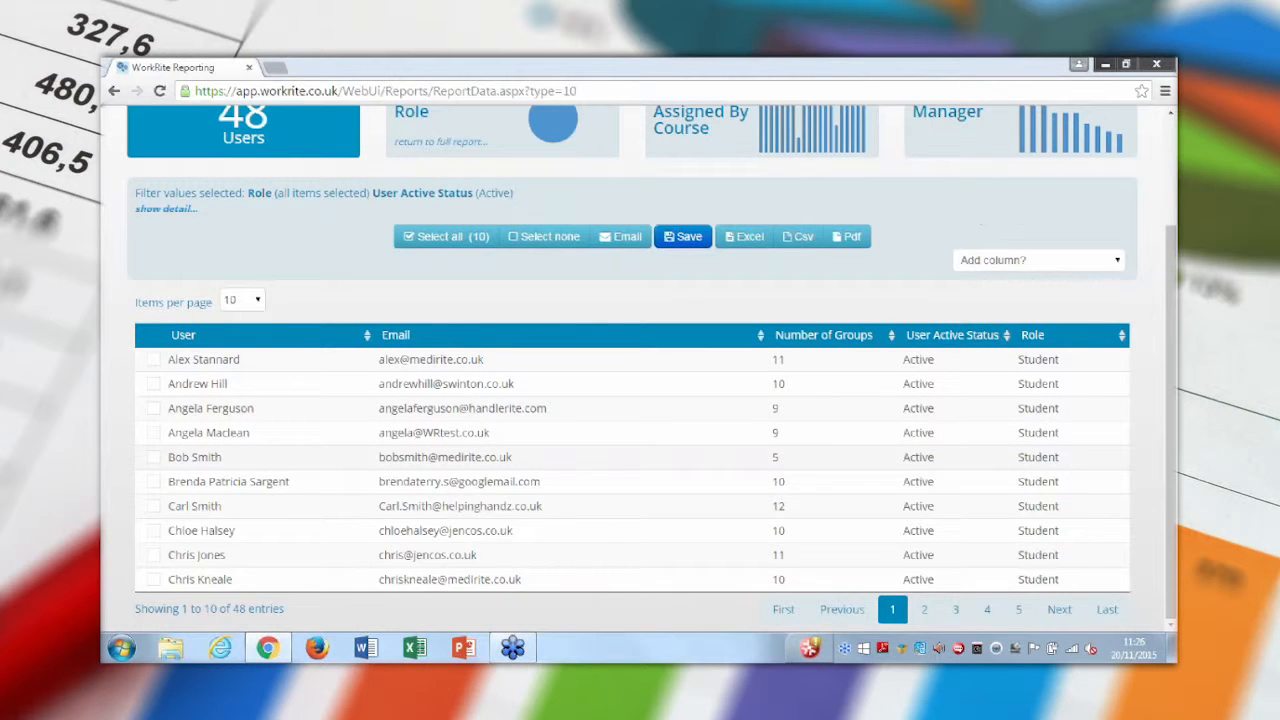
pyautogui.scroll(3, 450, 288)
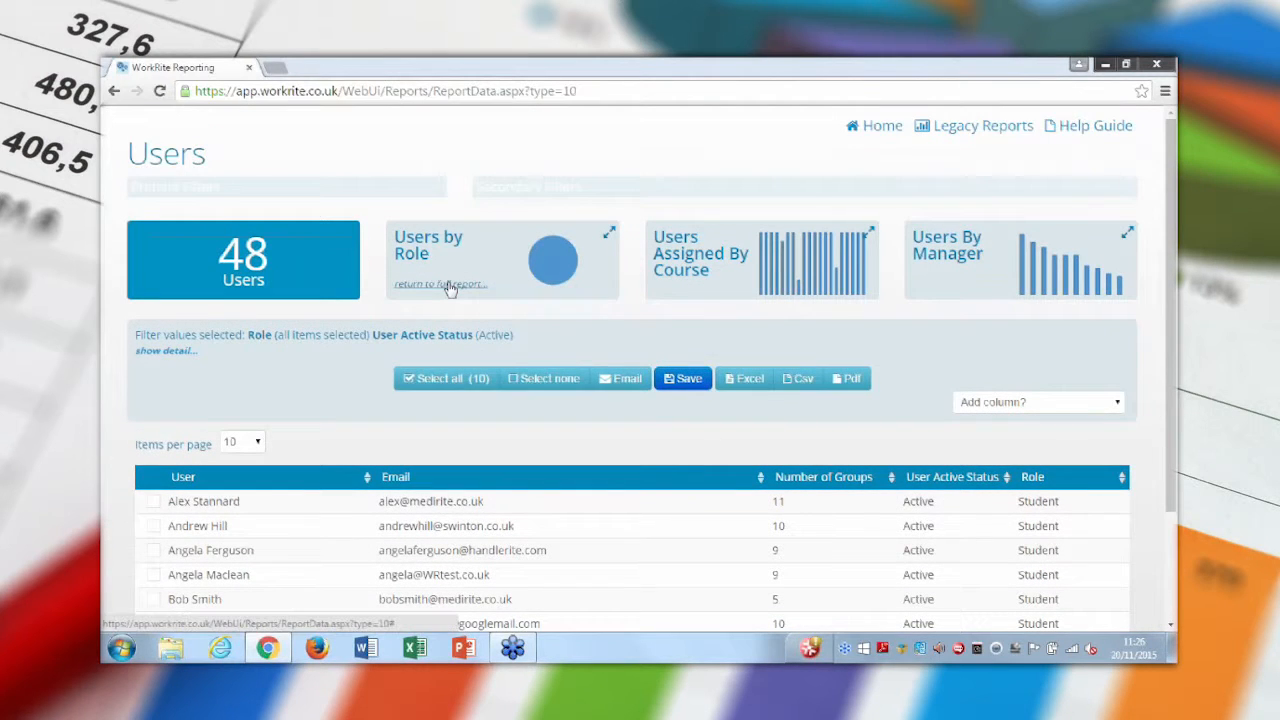
pyautogui.click(450, 288)
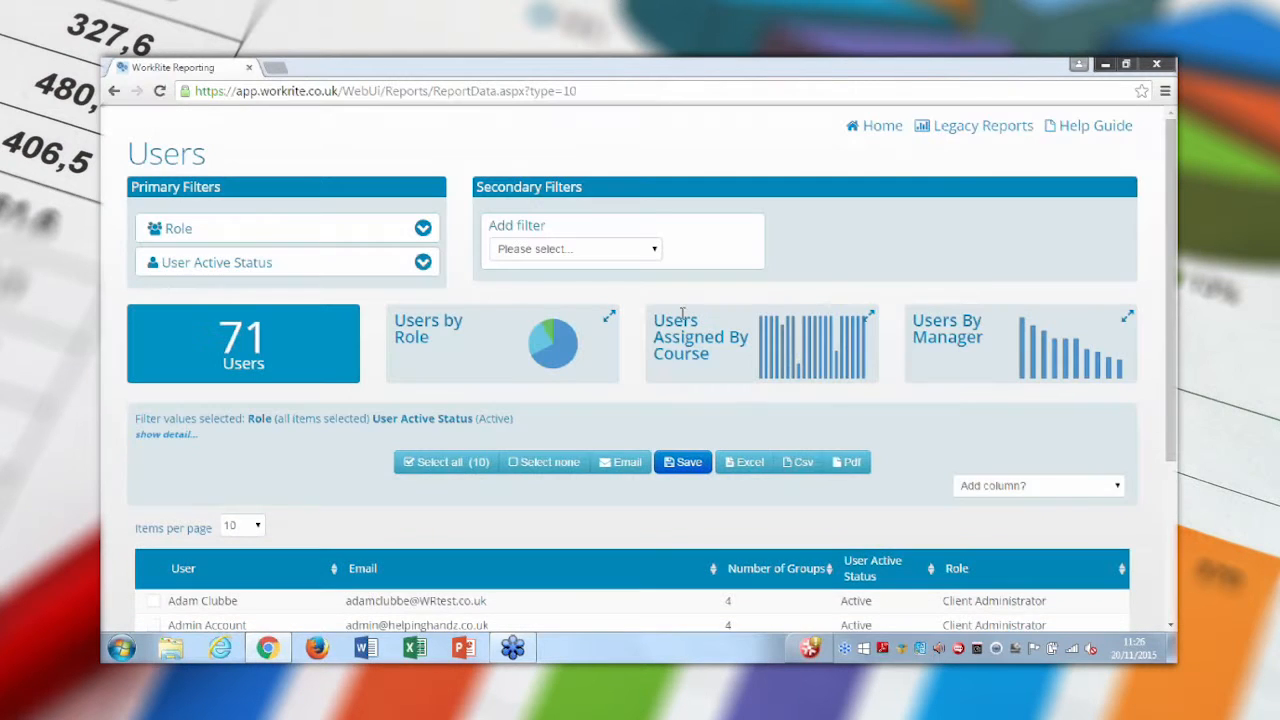
# Step: View the detailed Users Assigned By Course chart, check the figures for individual courses and close it
pyautogui.moveTo(871, 322)
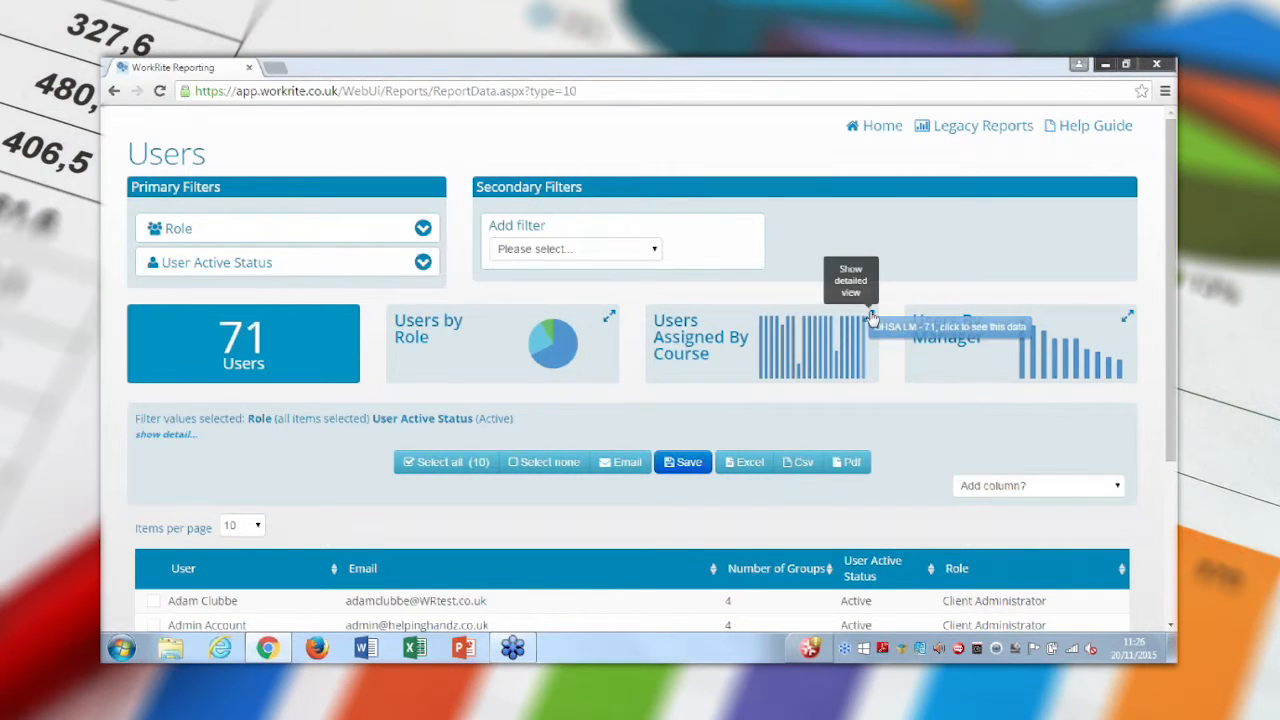
pyautogui.click(869, 316)
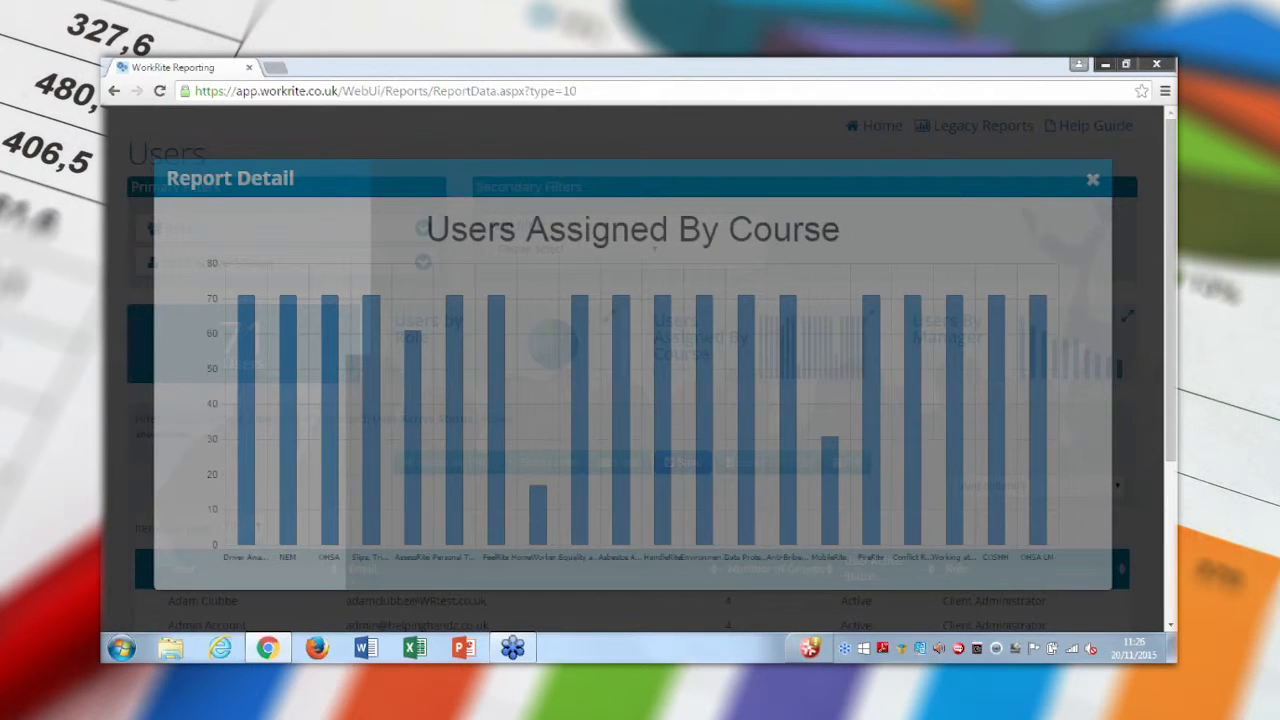
pyautogui.moveTo(766, 463)
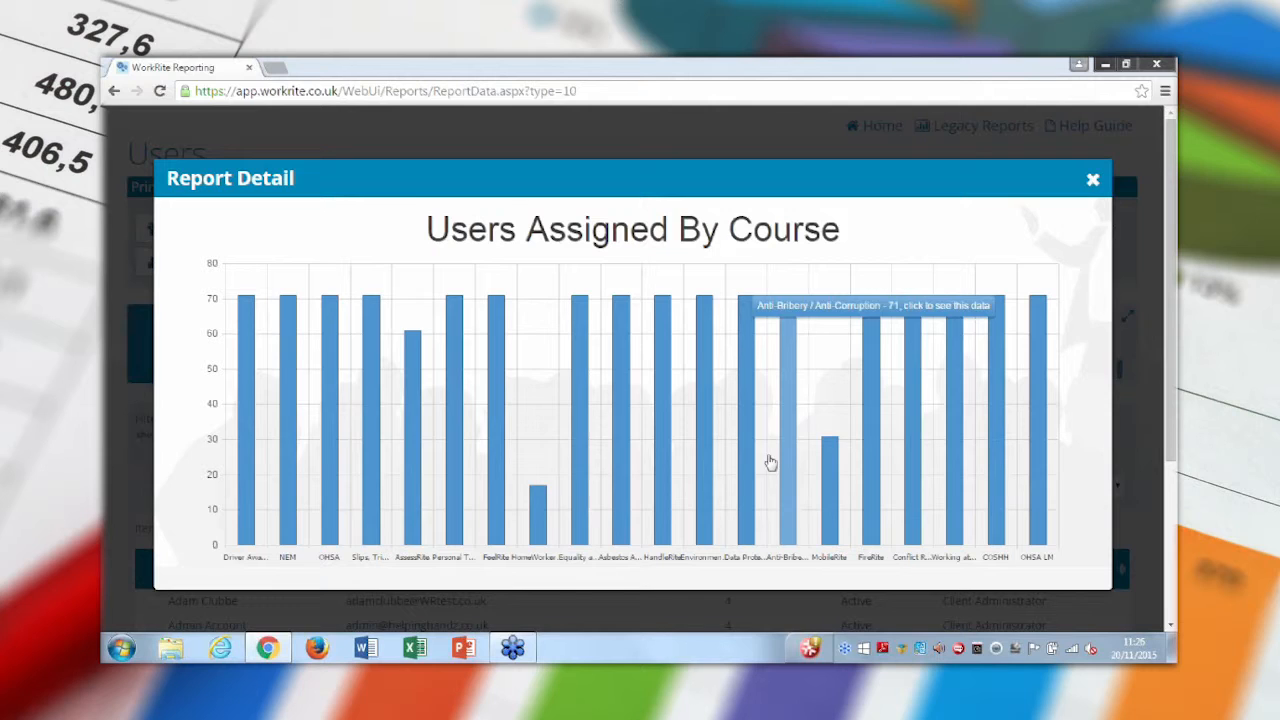
pyautogui.moveTo(868, 479)
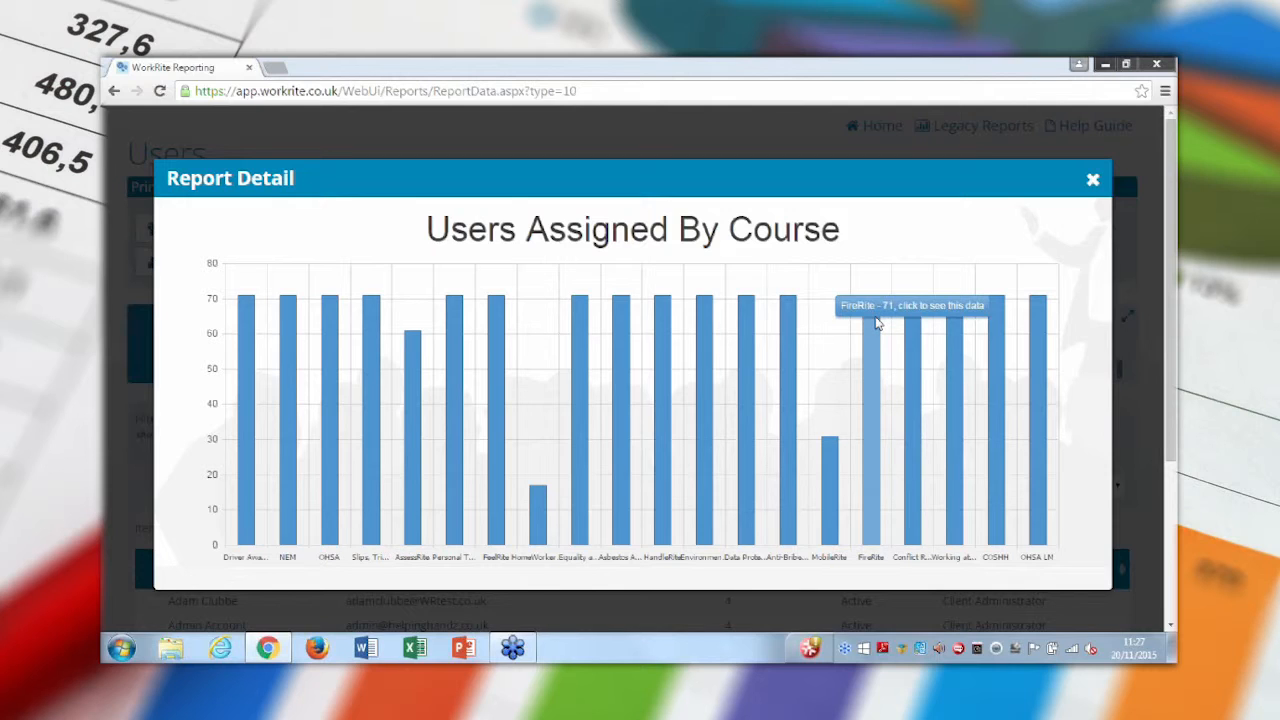
pyautogui.click(1093, 183)
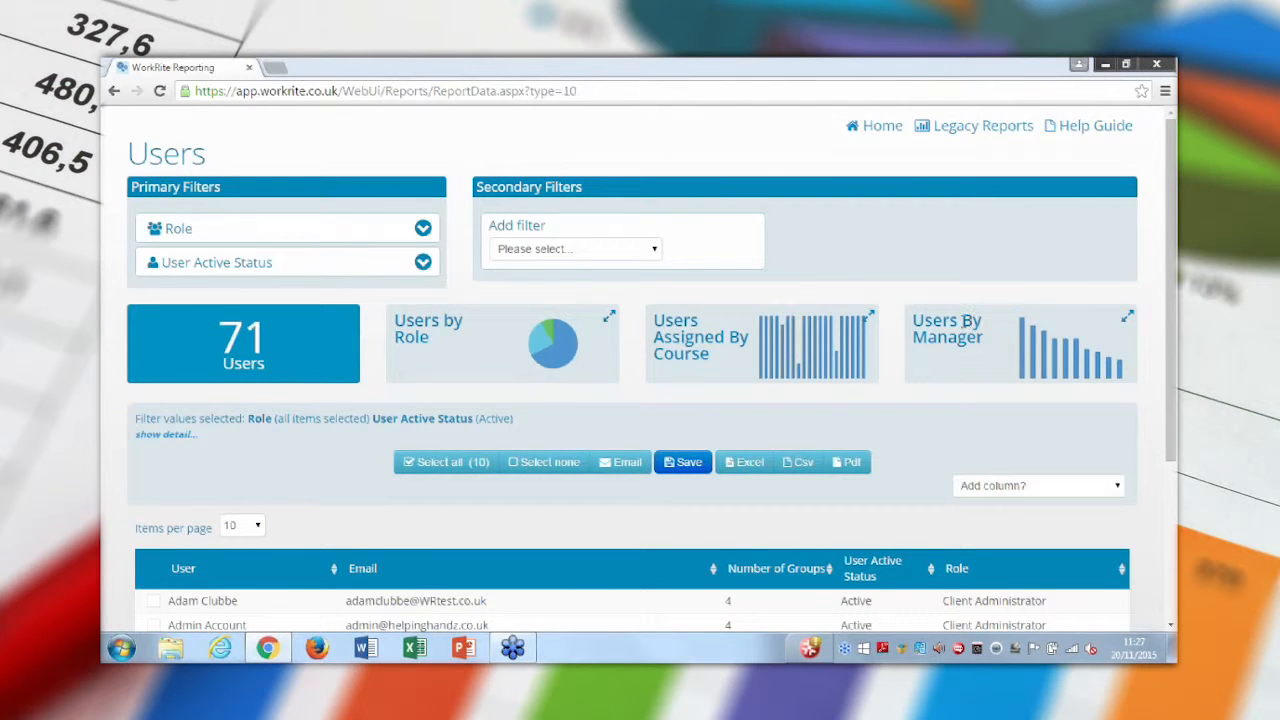
# Step: View the detailed Users By Manager chart, check the figures for individual managers and close it
pyautogui.click(1127, 320)
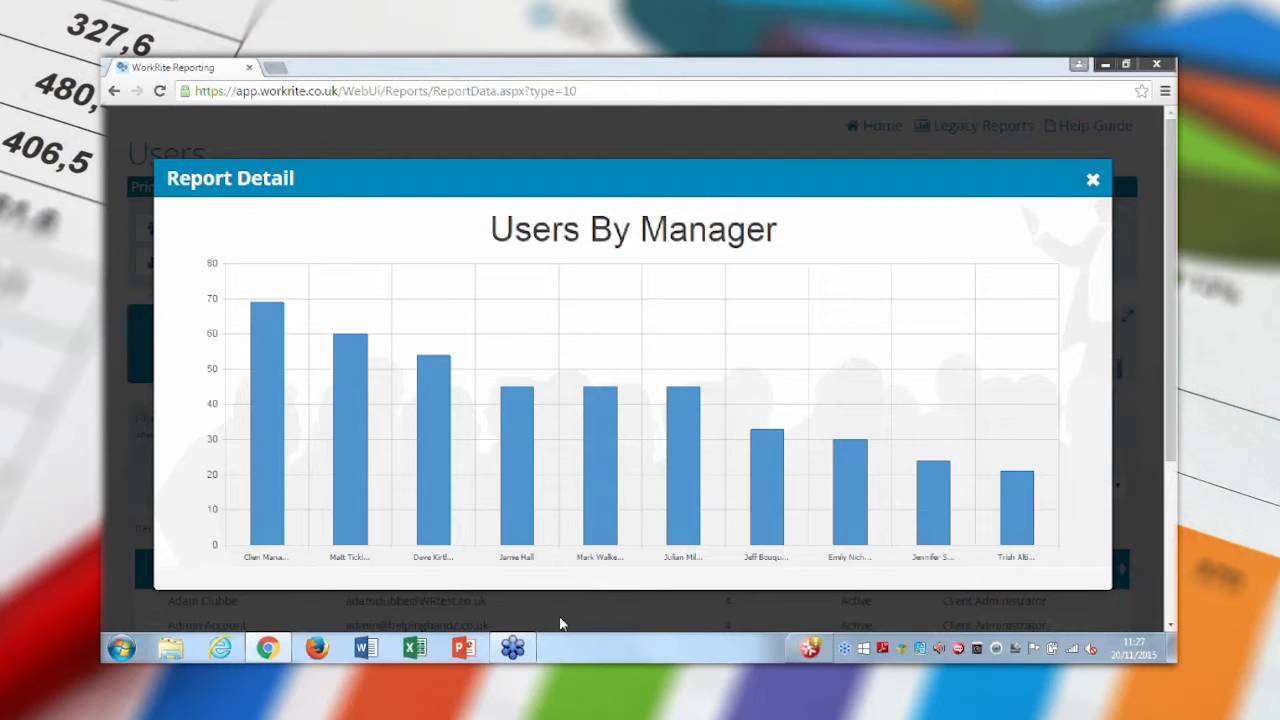
pyautogui.moveTo(363, 508)
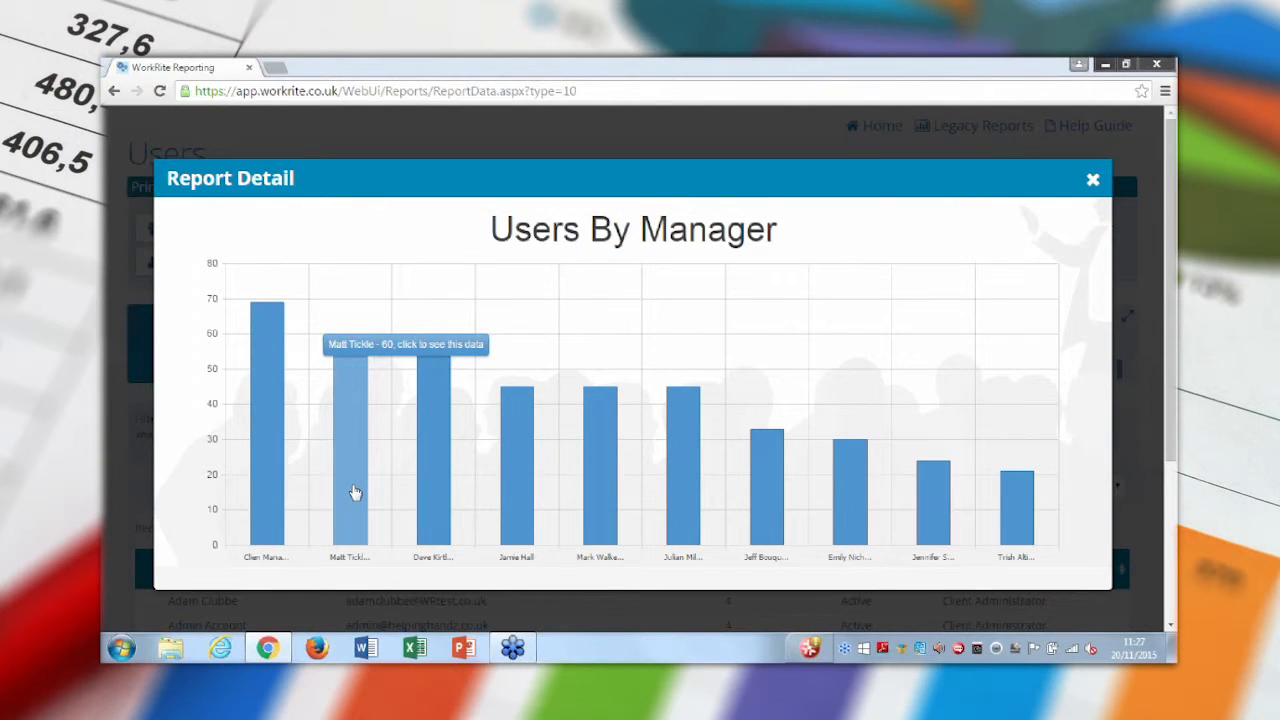
pyautogui.moveTo(447, 486)
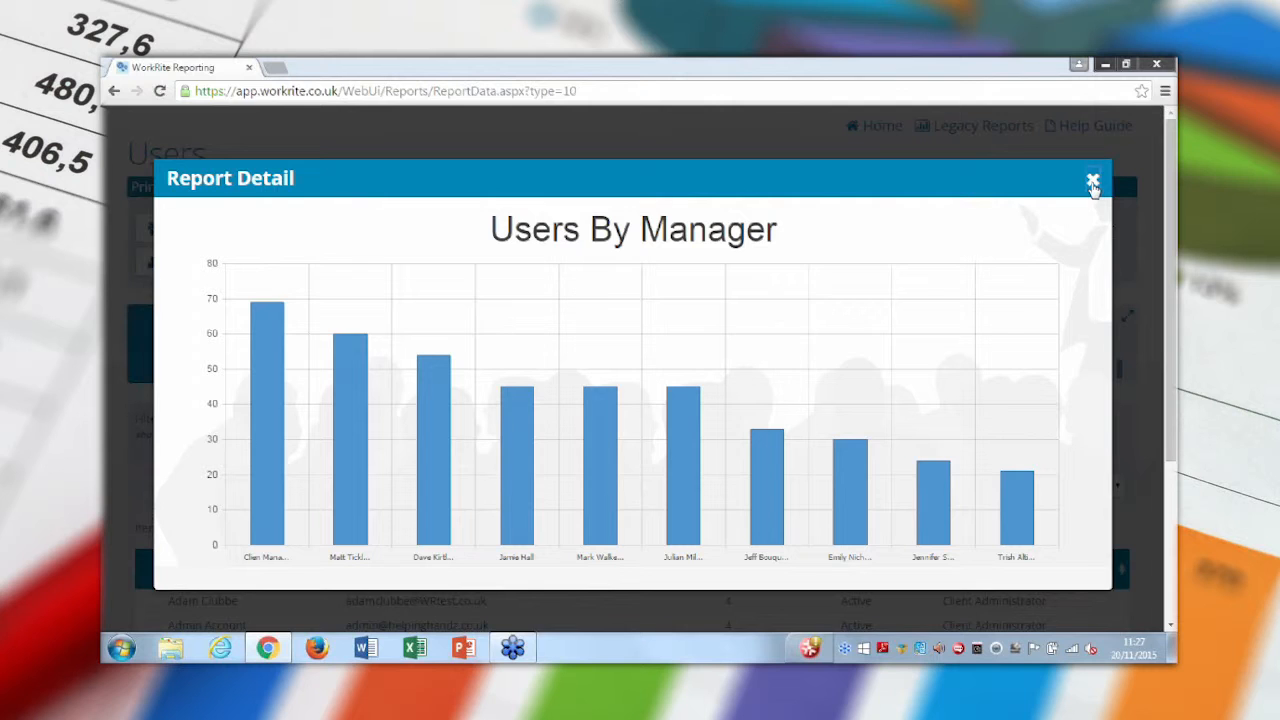
pyautogui.click(1093, 183)
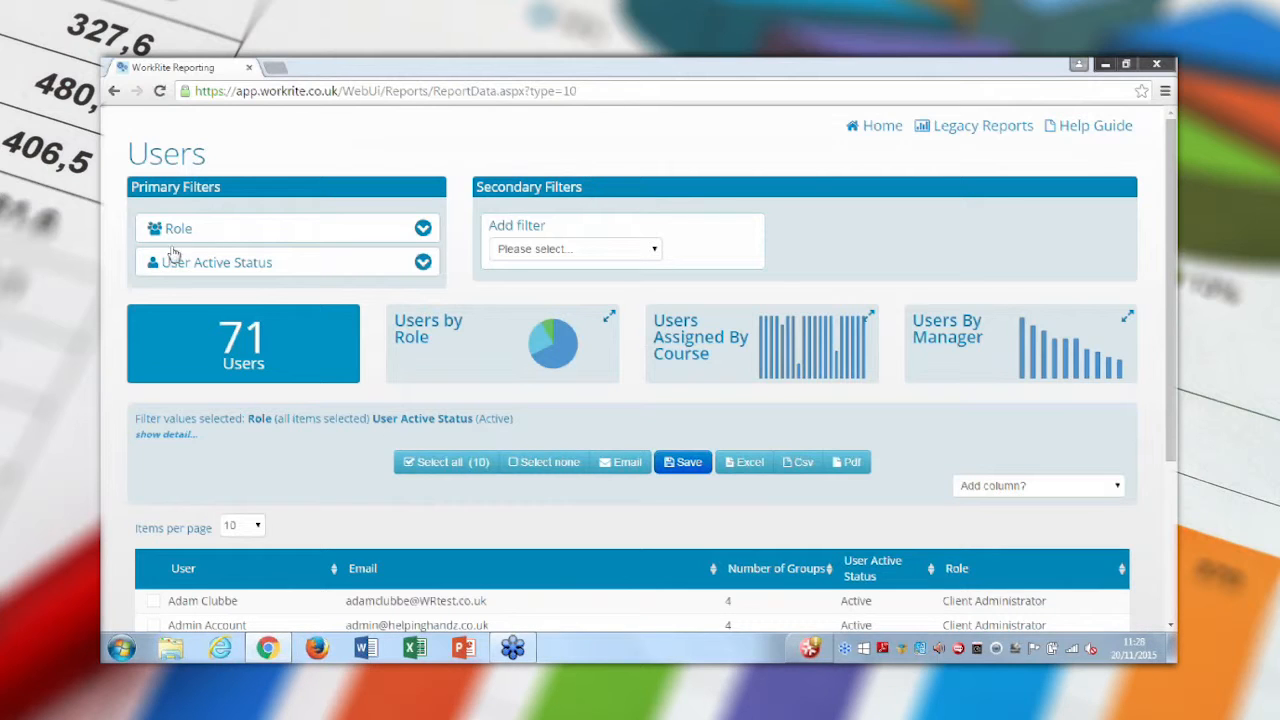
# Step: Apply a Group Member secondary filter set to Not in any group to the Users report and remove it after viewing the result
pyautogui.click(565, 249)
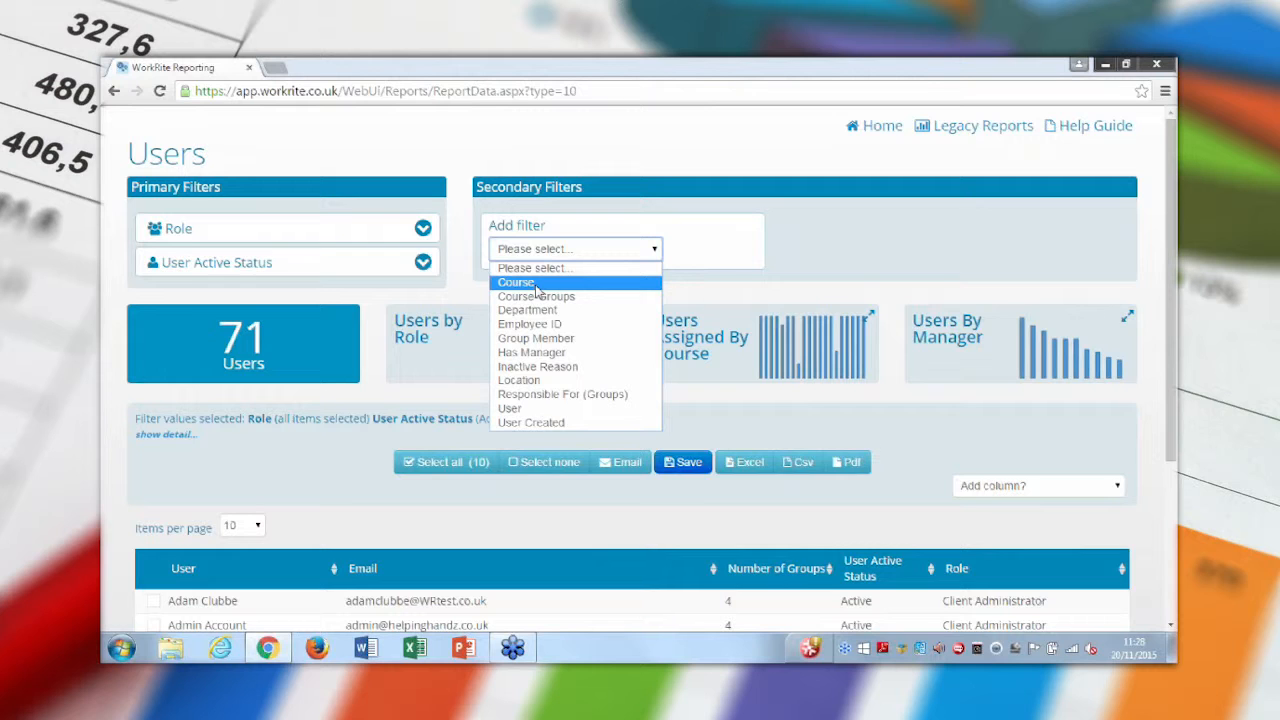
pyautogui.click(536, 338)
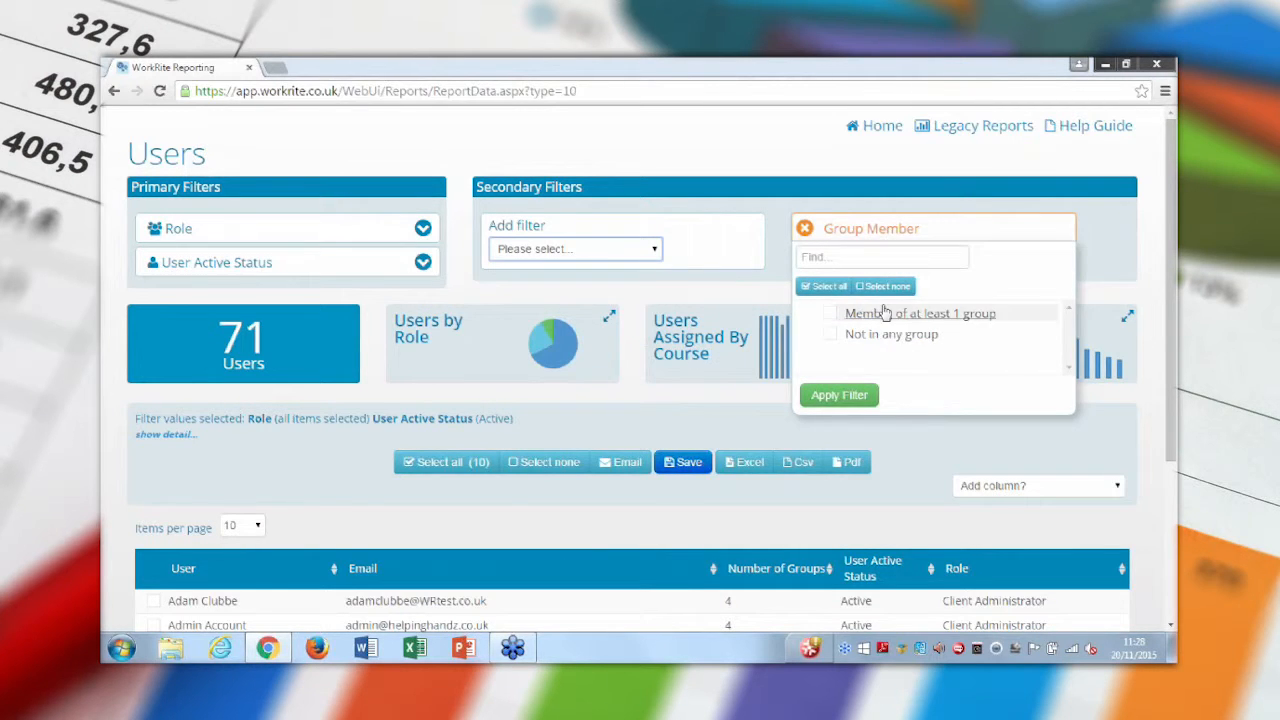
pyautogui.click(829, 336)
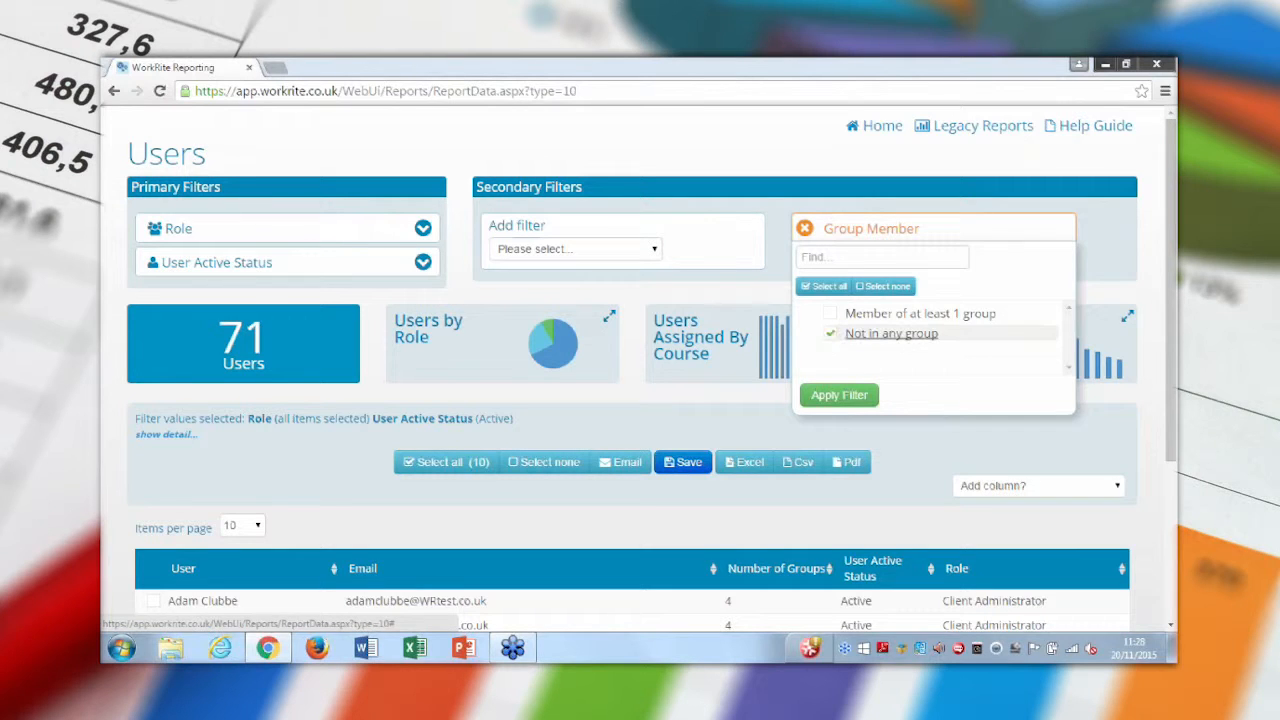
pyautogui.click(840, 396)
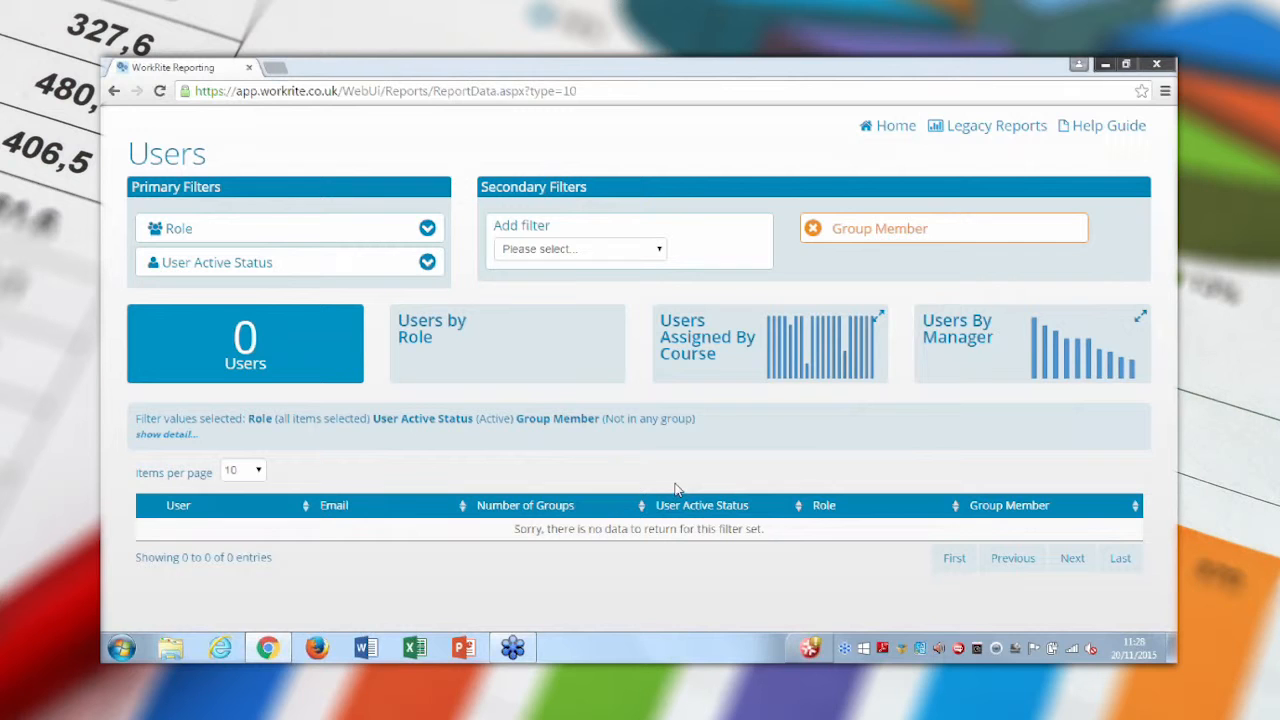
pyautogui.click(814, 229)
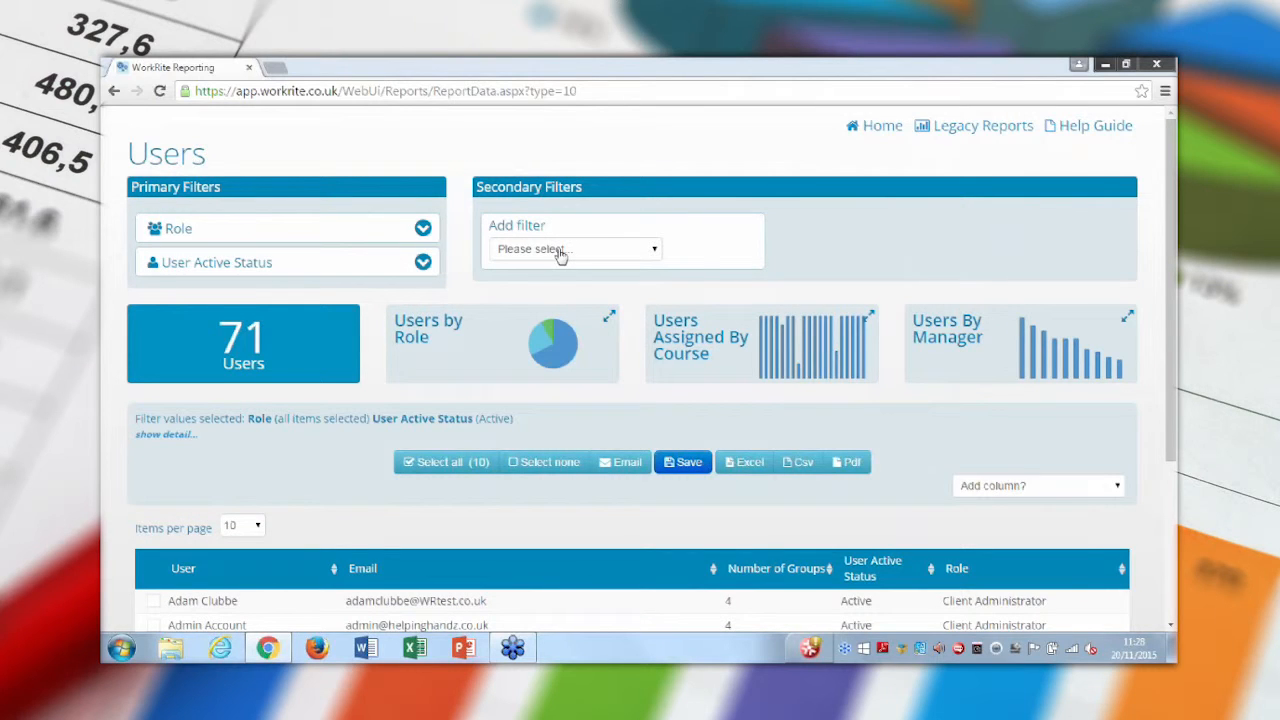
# Step: Add a Has Manager secondary filter set to Yes and apply it to the Users report
pyautogui.click(561, 252)
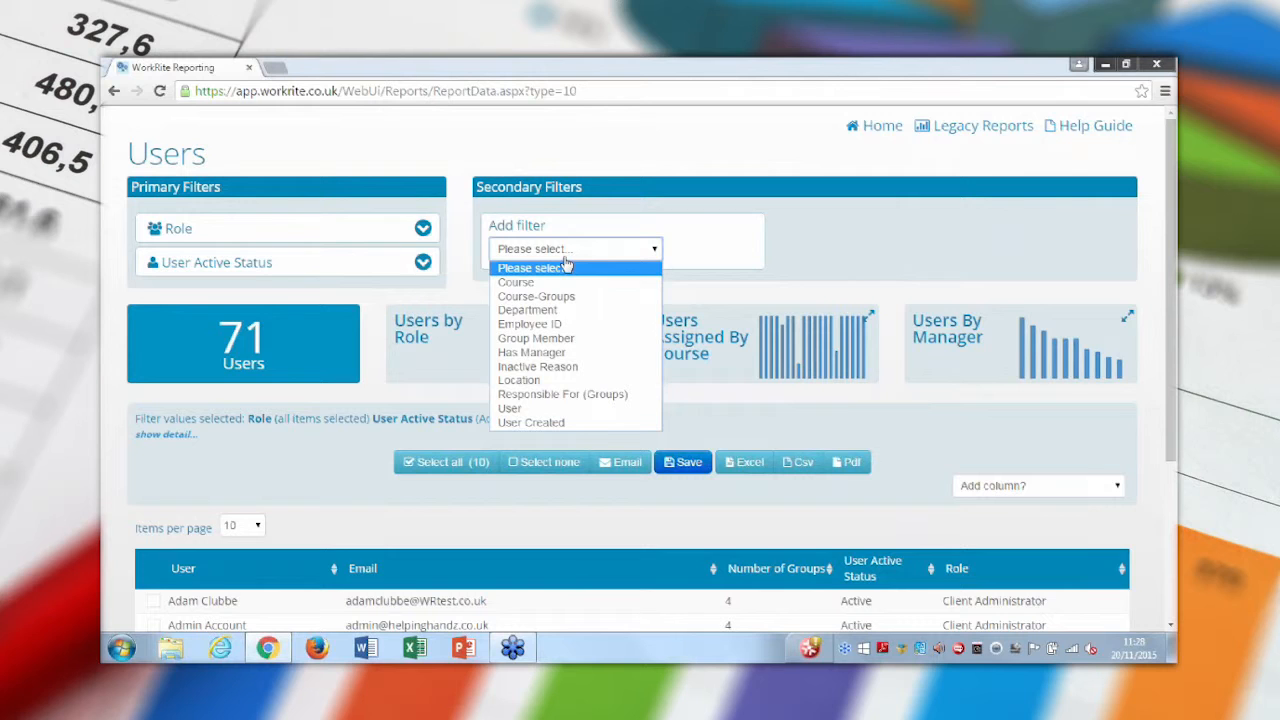
pyautogui.click(531, 355)
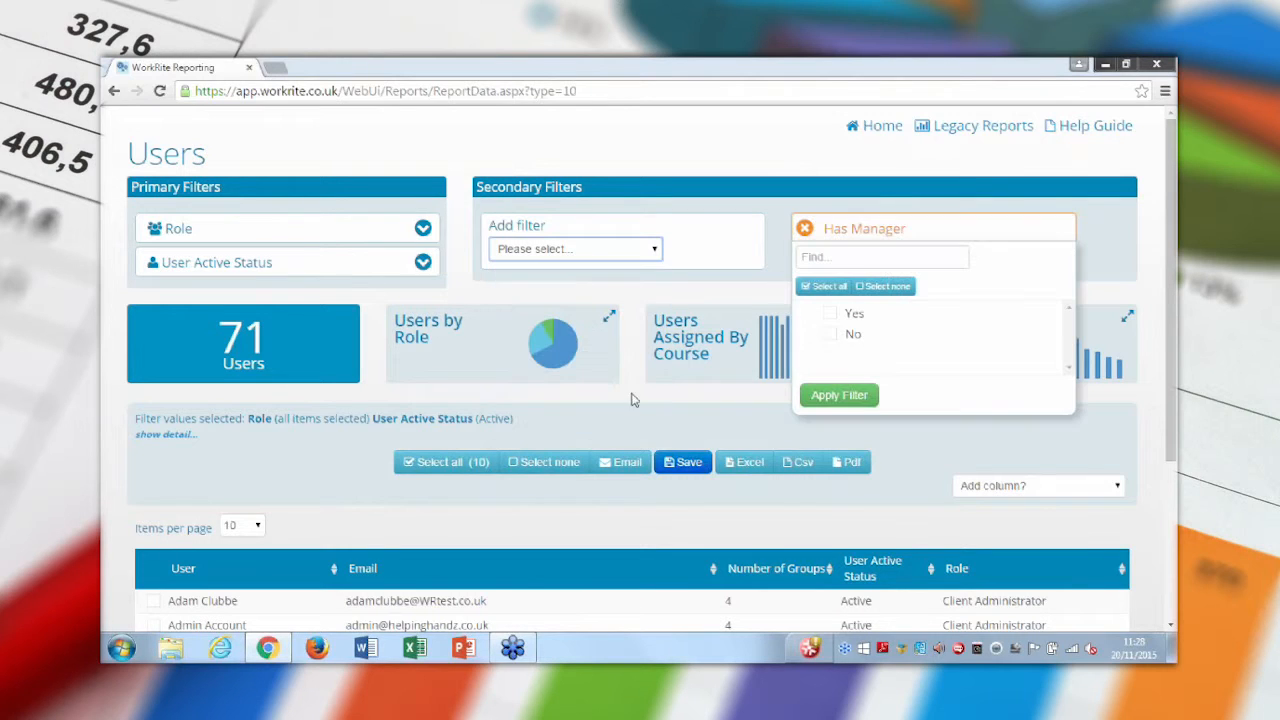
pyautogui.click(850, 313)
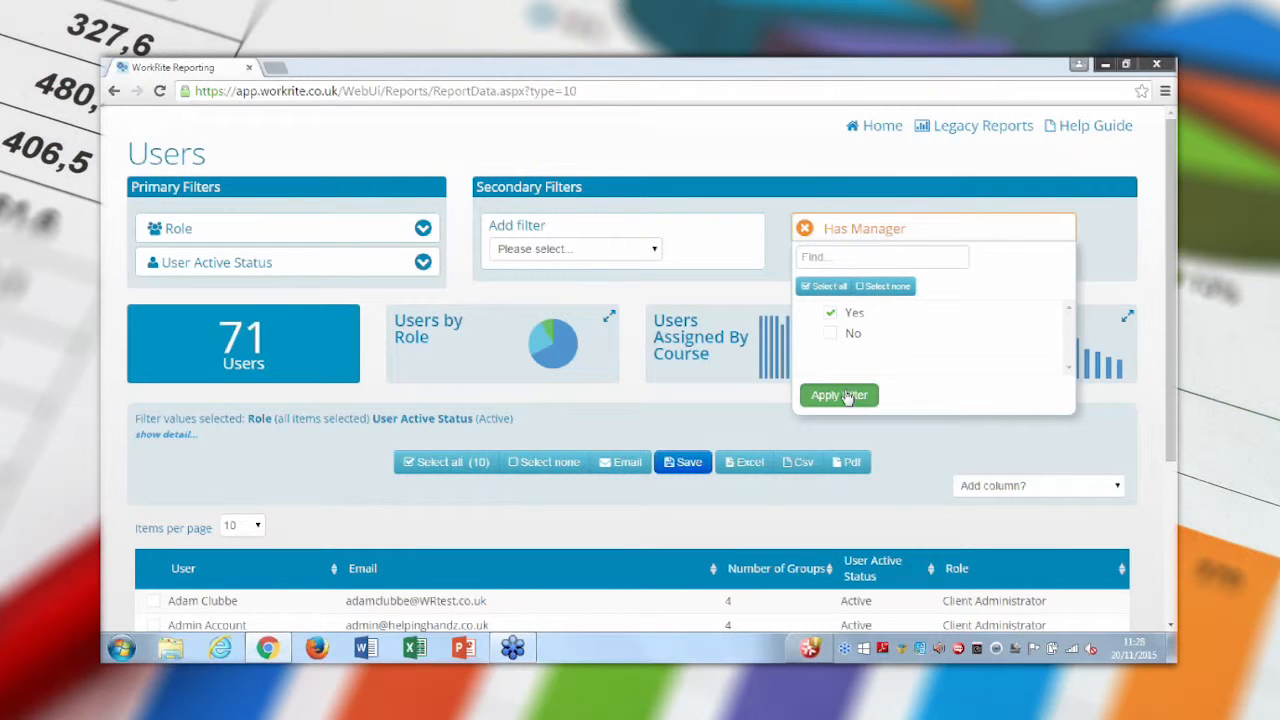
pyautogui.click(843, 396)
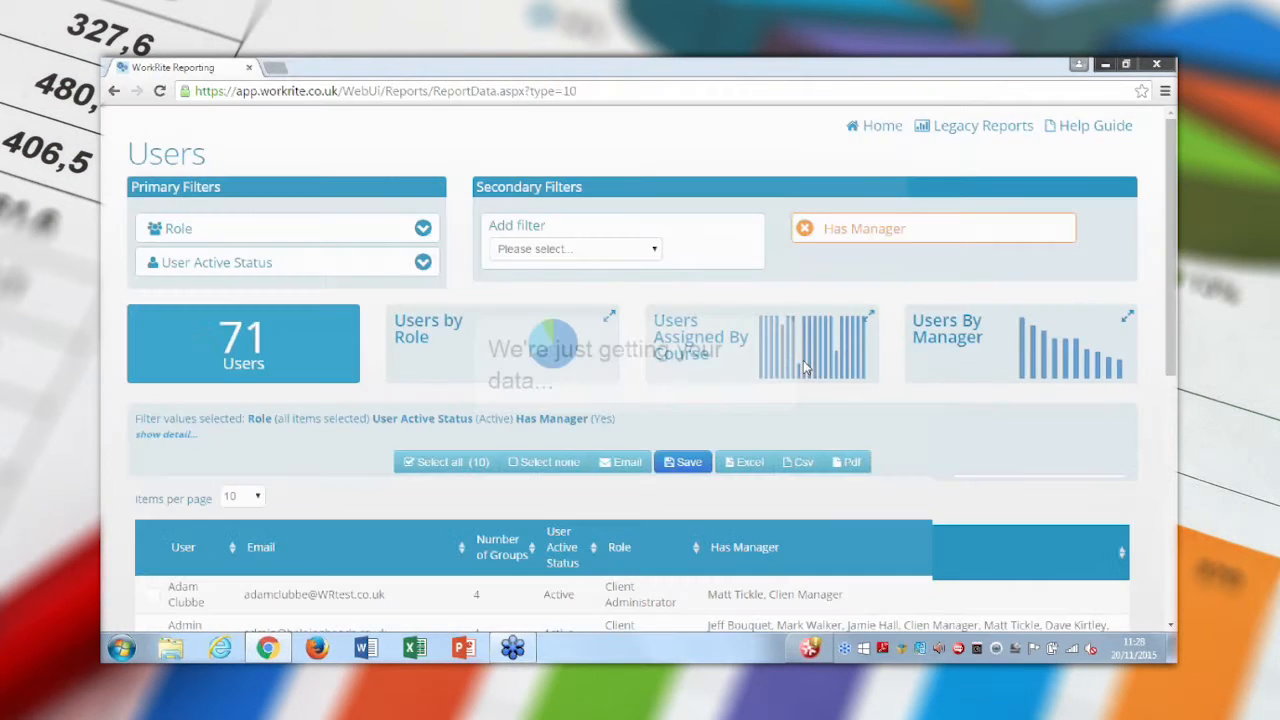
# Step: Look through the managers listed for each user and remove the Has Manager filter from the report
pyautogui.scroll(-1, 806, 368)
pyautogui.scroll(-2, 792, 390)
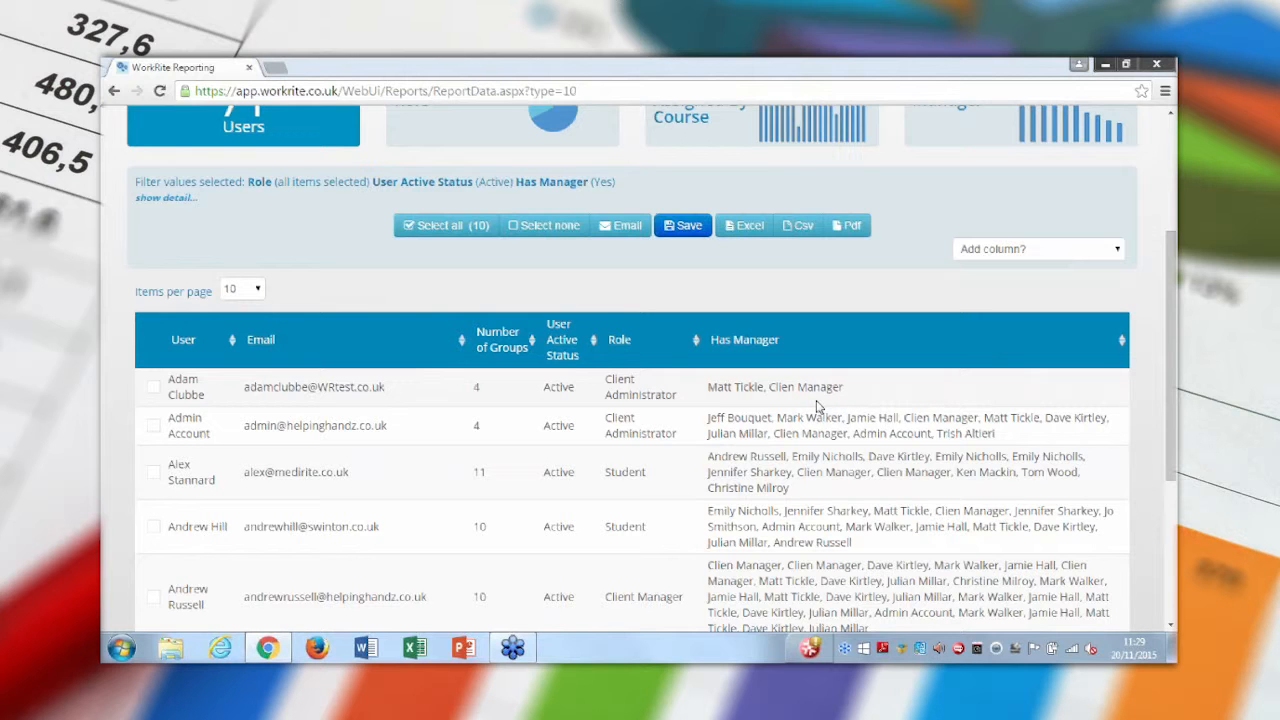
pyautogui.scroll(-1, 817, 406)
pyautogui.scroll(-2, 805, 397)
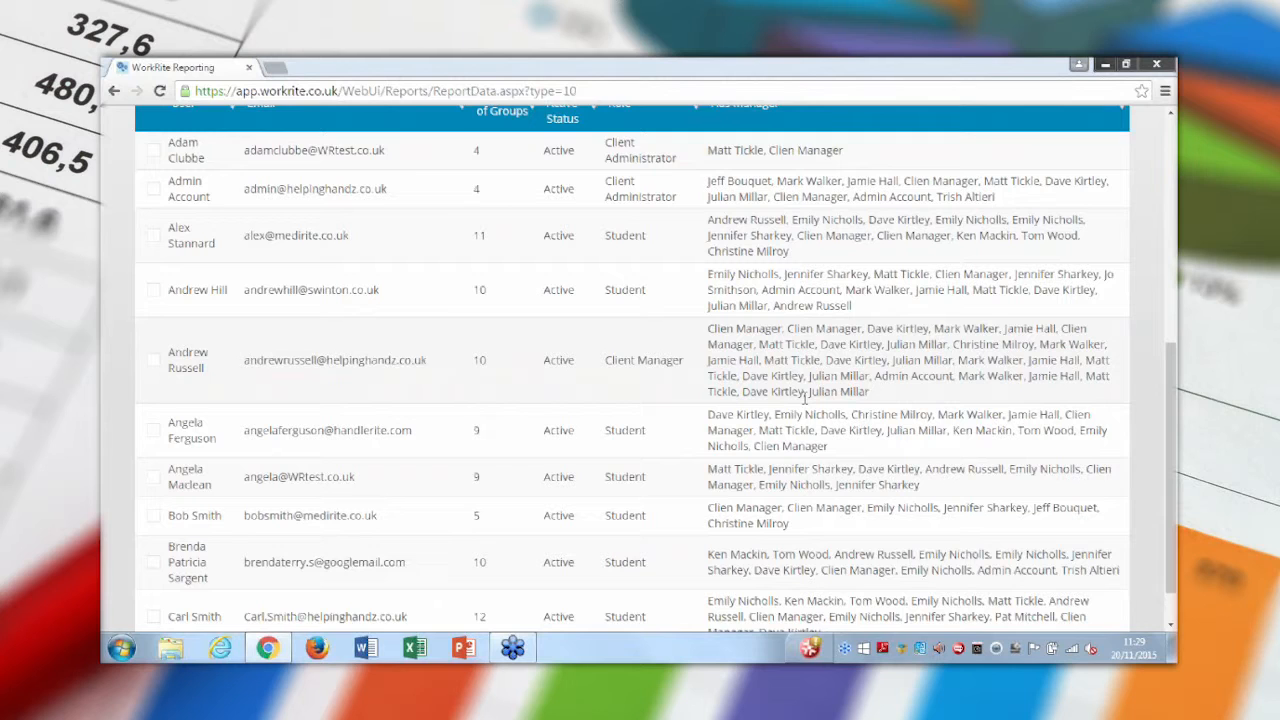
pyautogui.scroll(-1, 790, 395)
pyautogui.scroll(6, 770, 392)
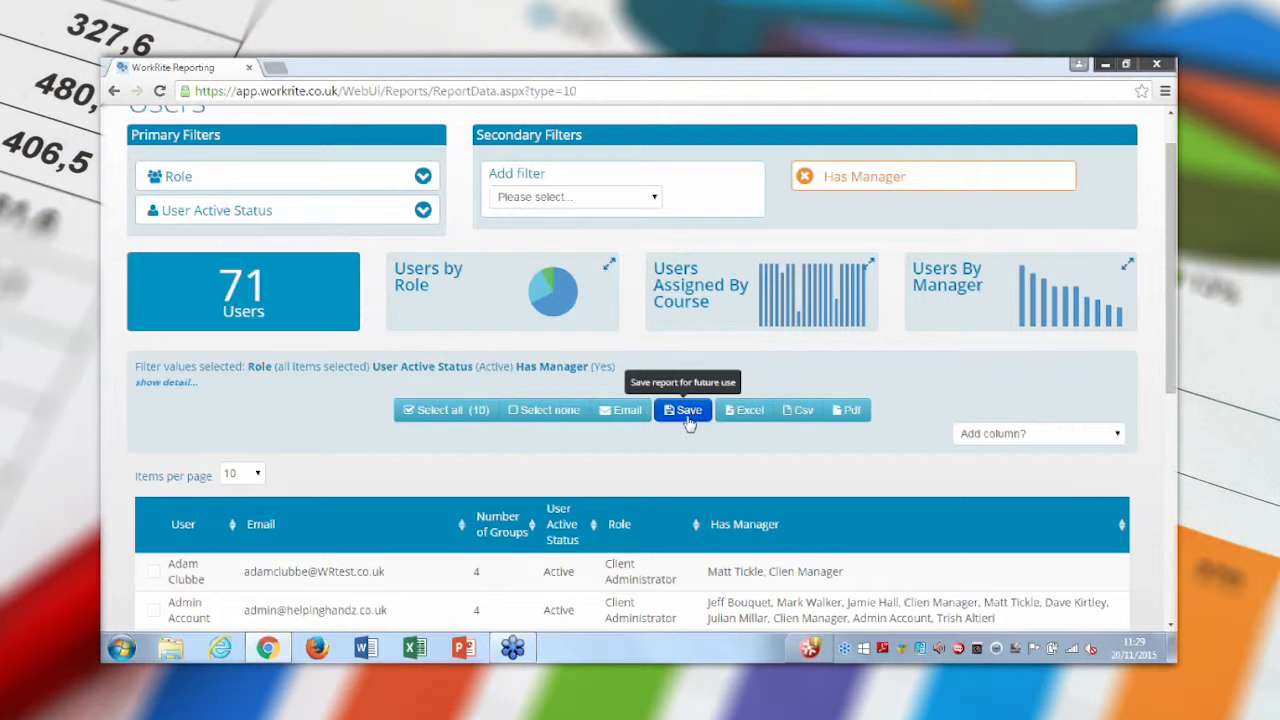
pyautogui.click(805, 177)
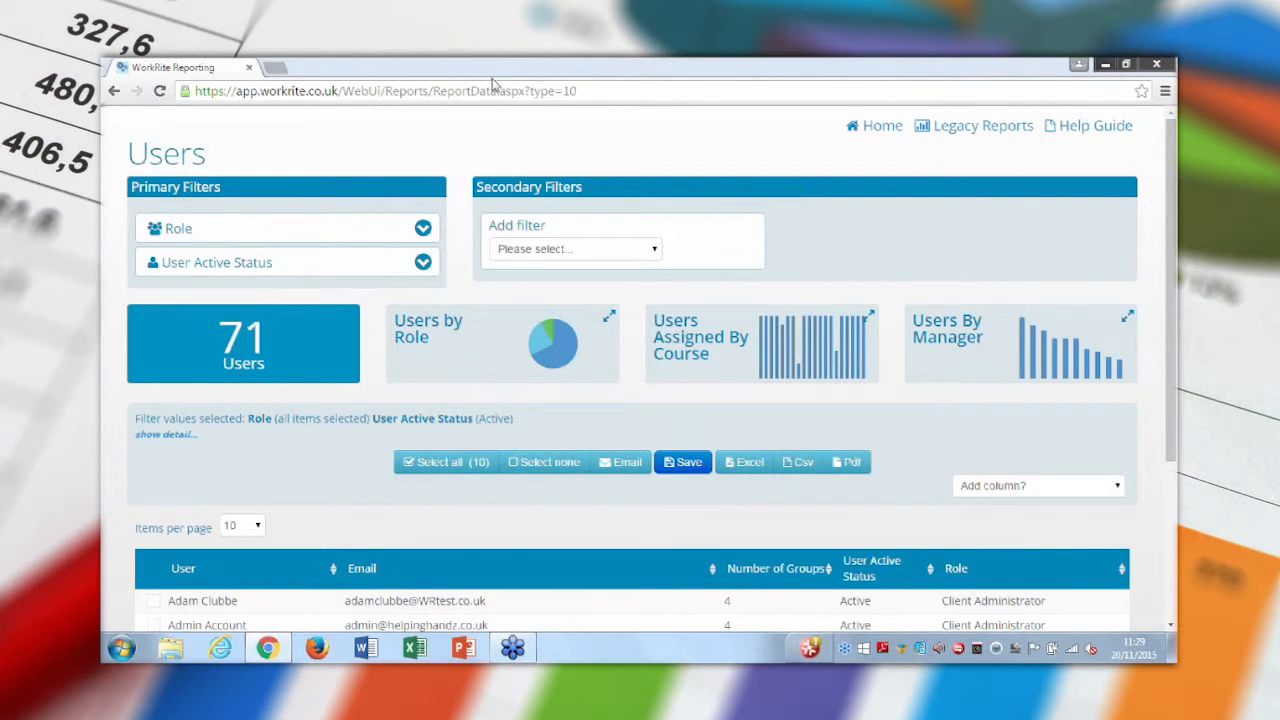
# Step: Exclude Student from the Role filter, keeping Client Manager and Client Administrator, and apply it to the Users report
pyautogui.click(245, 232)
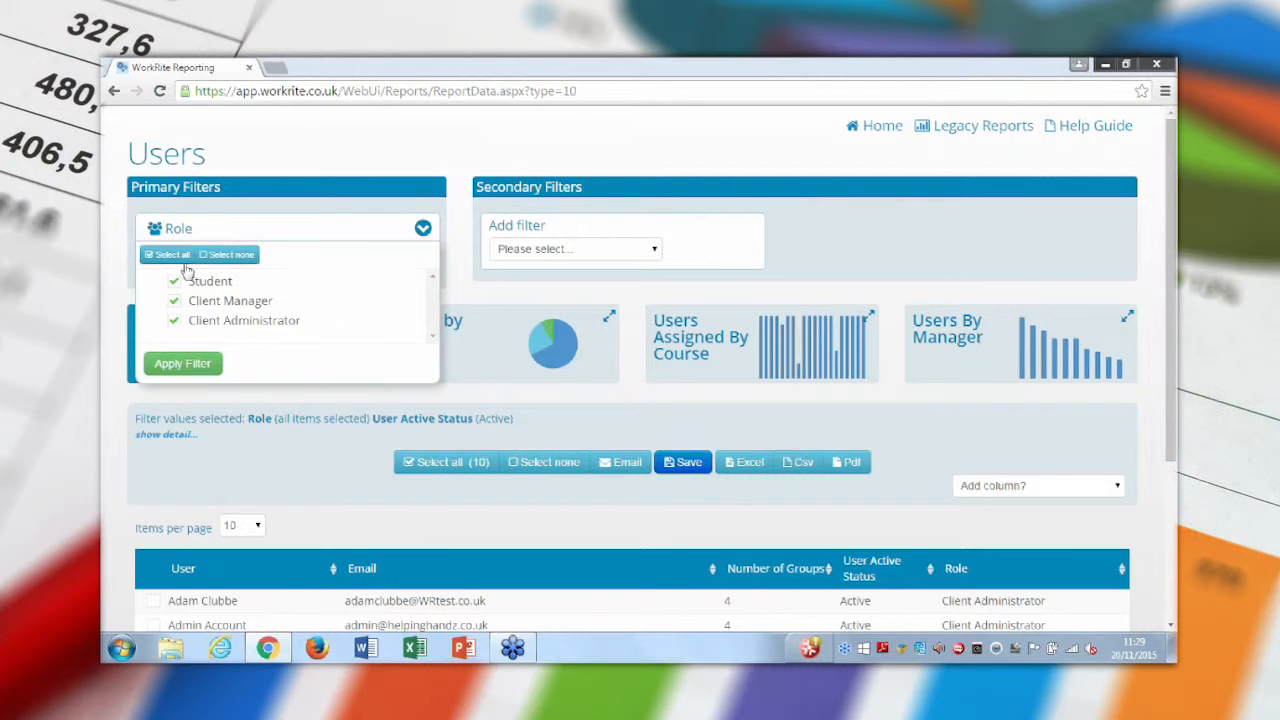
pyautogui.click(175, 283)
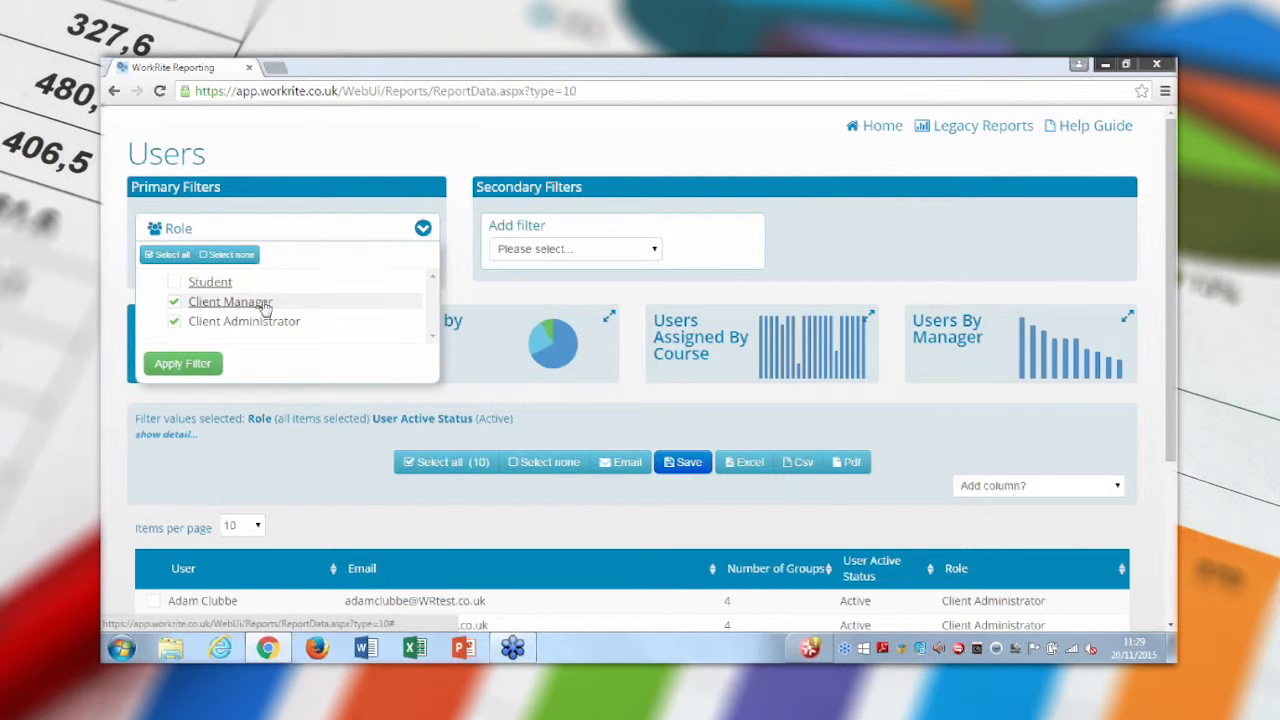
pyautogui.click(203, 366)
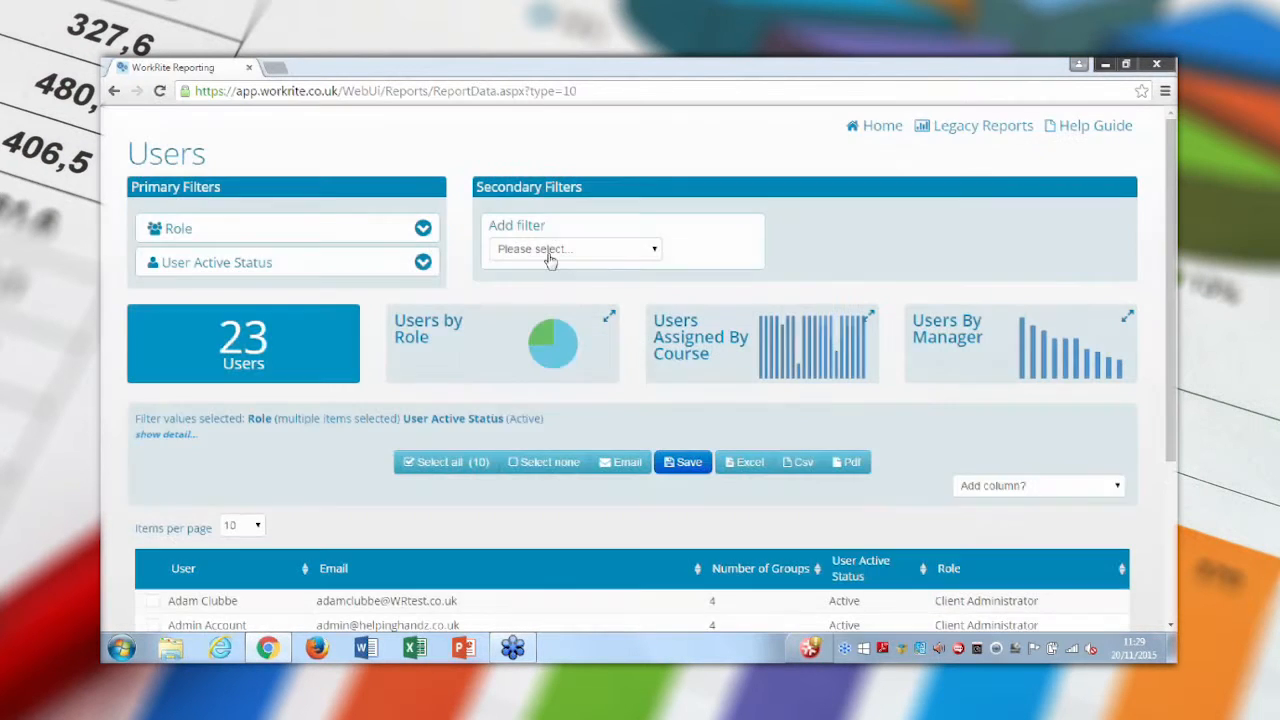
# Step: Add a Responsible For (Groups) secondary filter set to Yes and apply it to the Users report
pyautogui.click(549, 252)
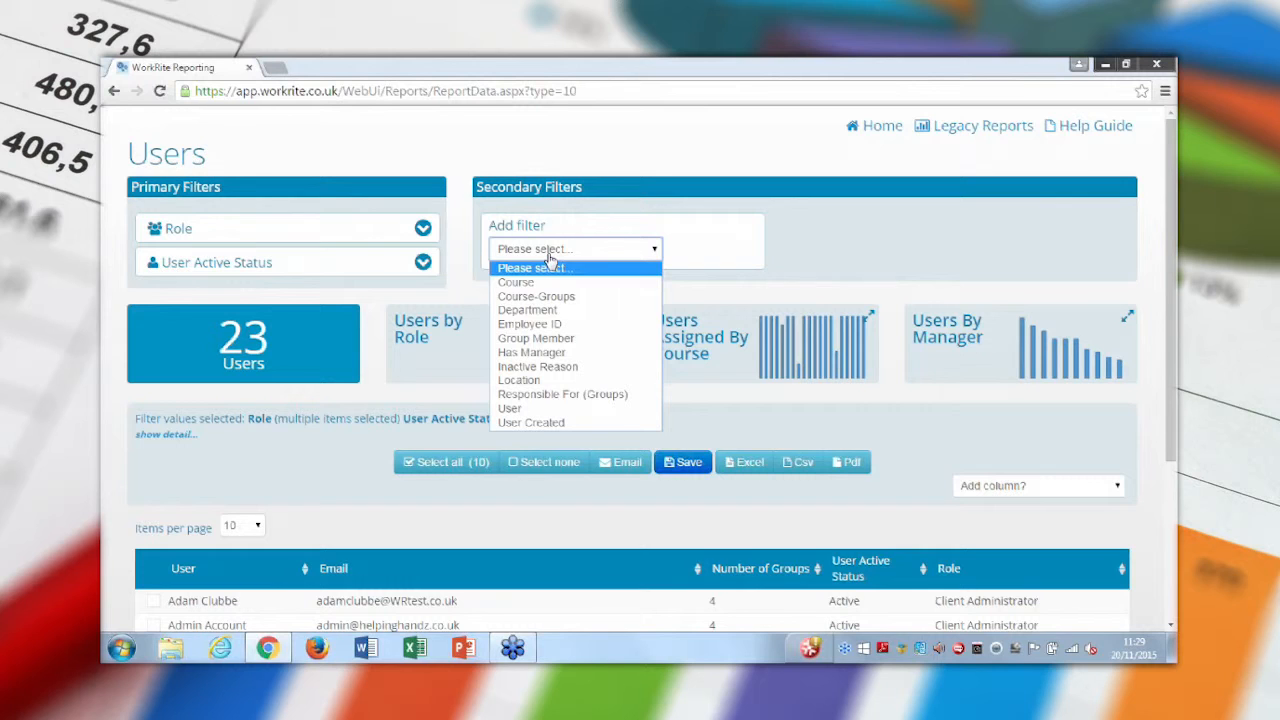
pyautogui.click(575, 396)
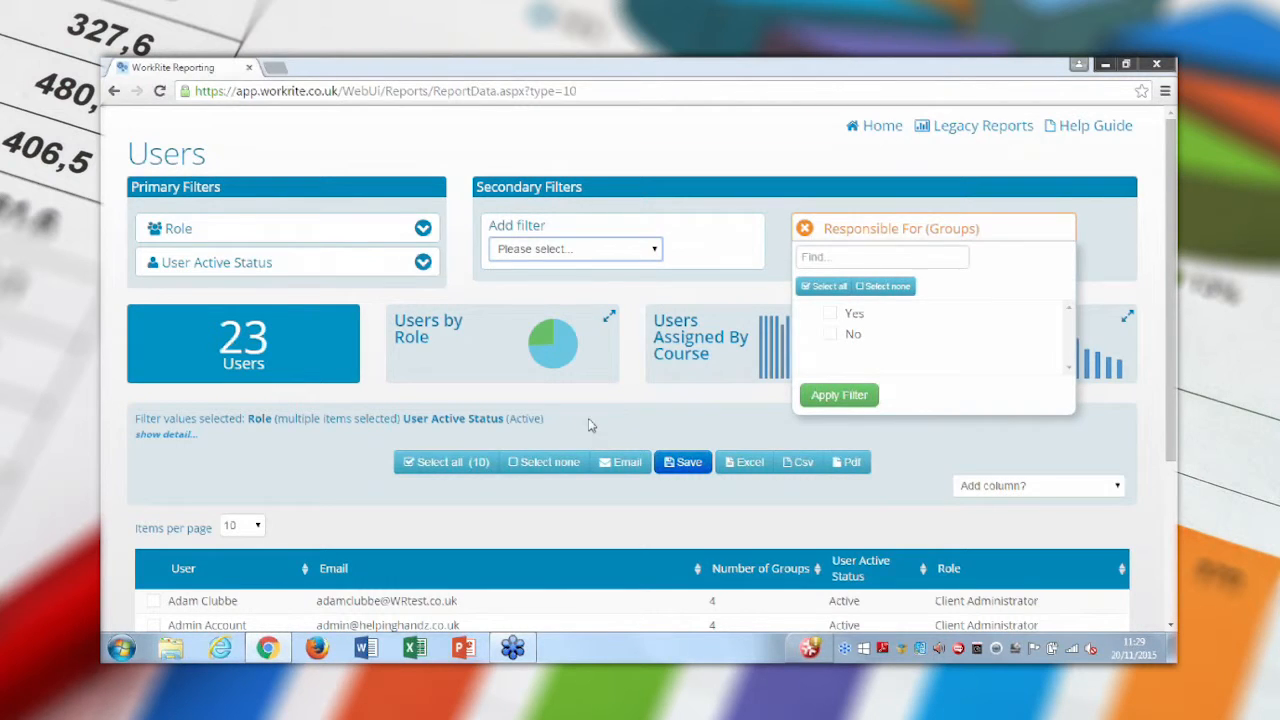
pyautogui.click(830, 315)
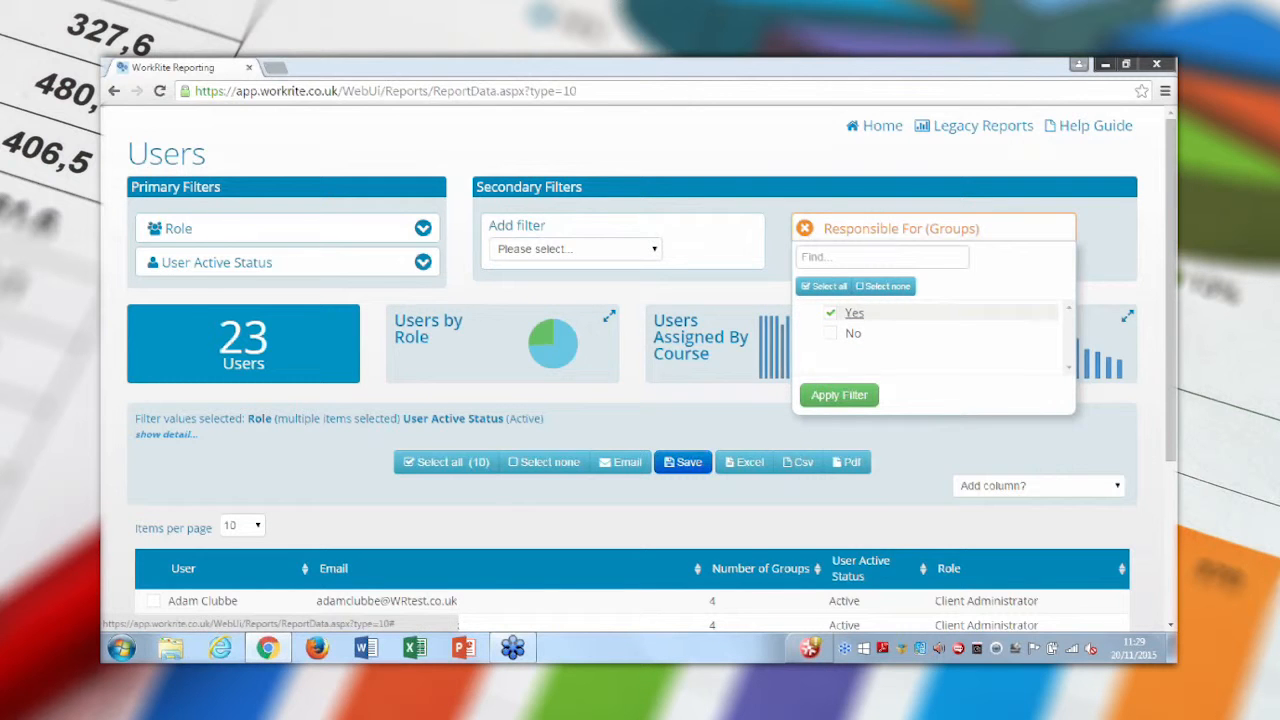
pyautogui.click(840, 396)
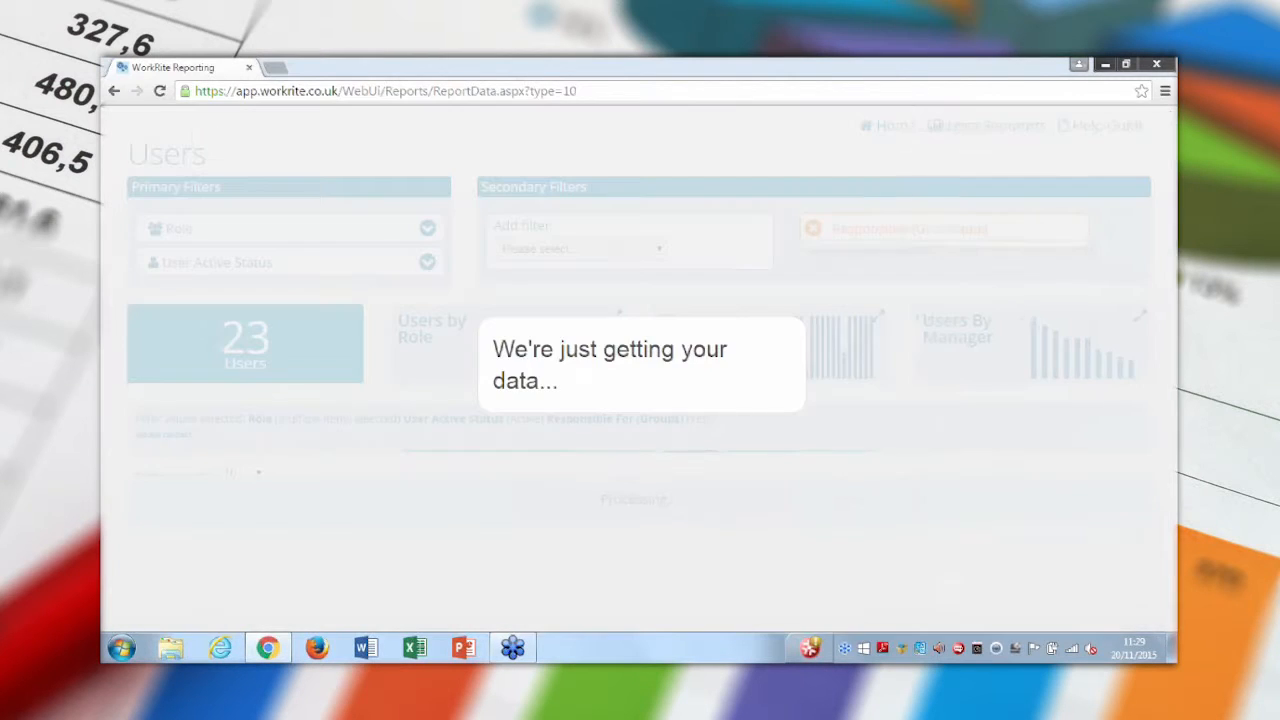
# Step: Show all items per page in the Users report and look through the groups each manager is responsible for
pyautogui.scroll(-1, 820, 421)
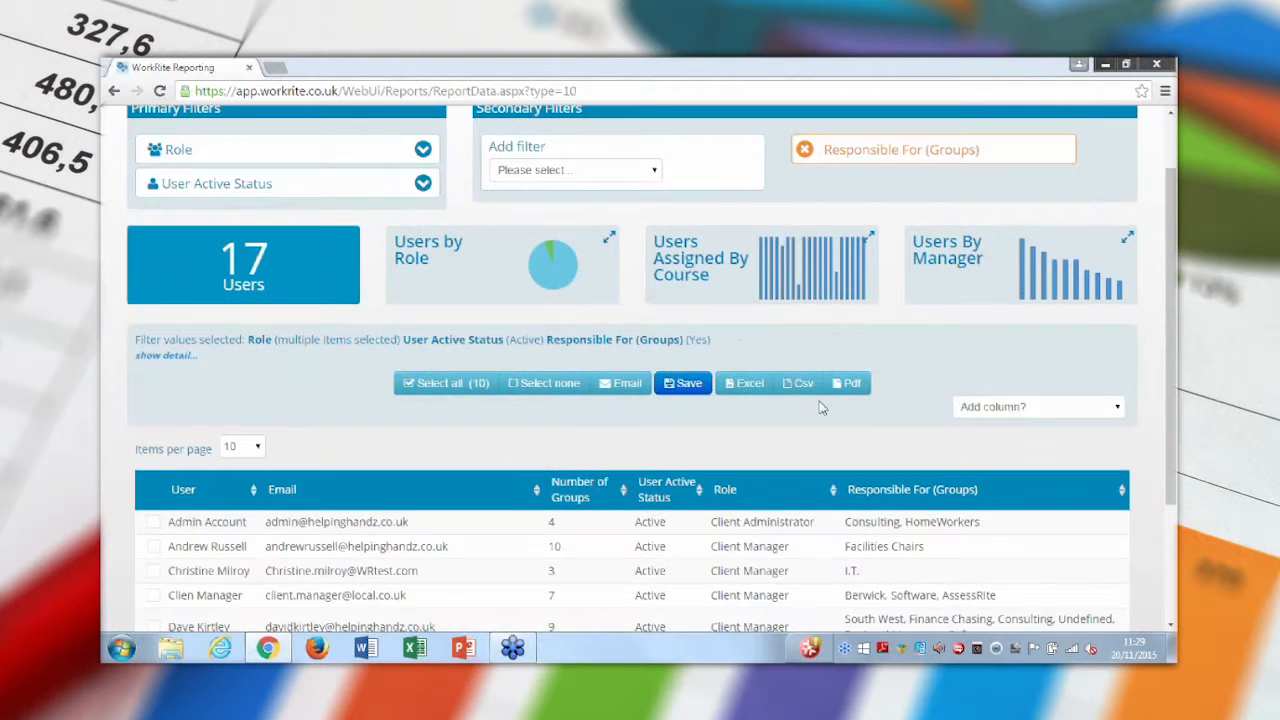
pyautogui.scroll(-1, 820, 407)
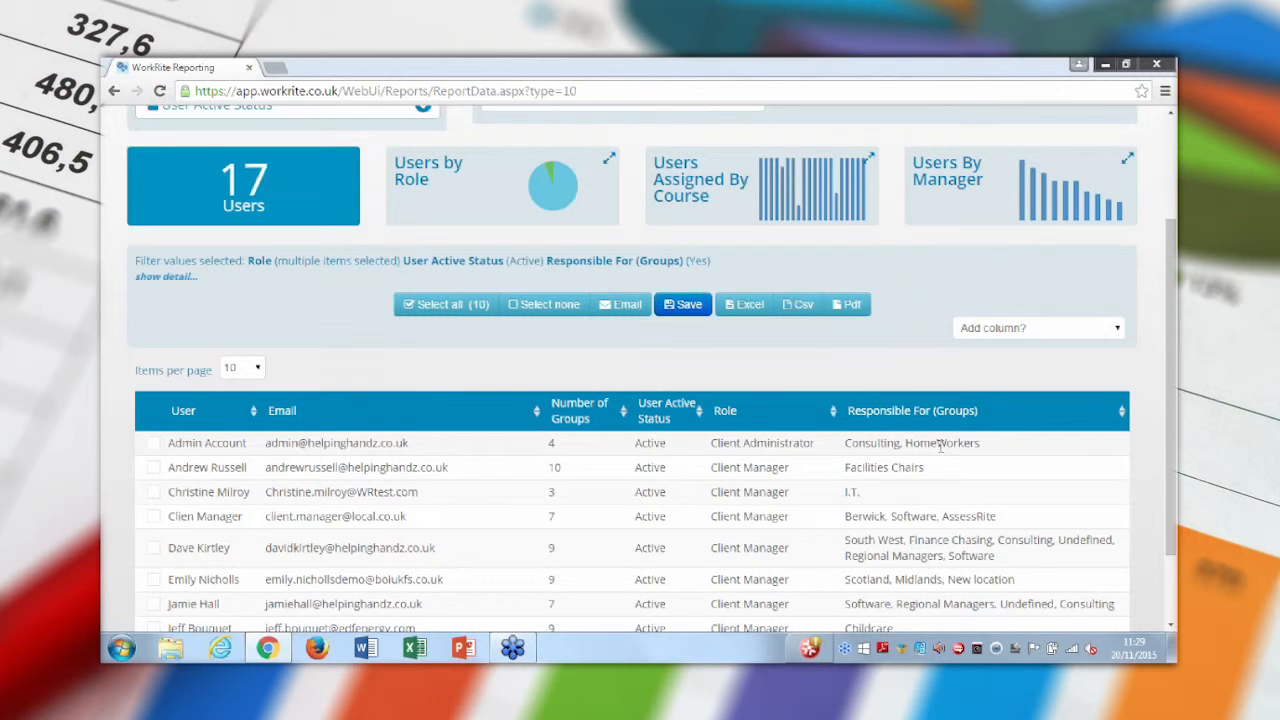
pyautogui.scroll(-1, 940, 447)
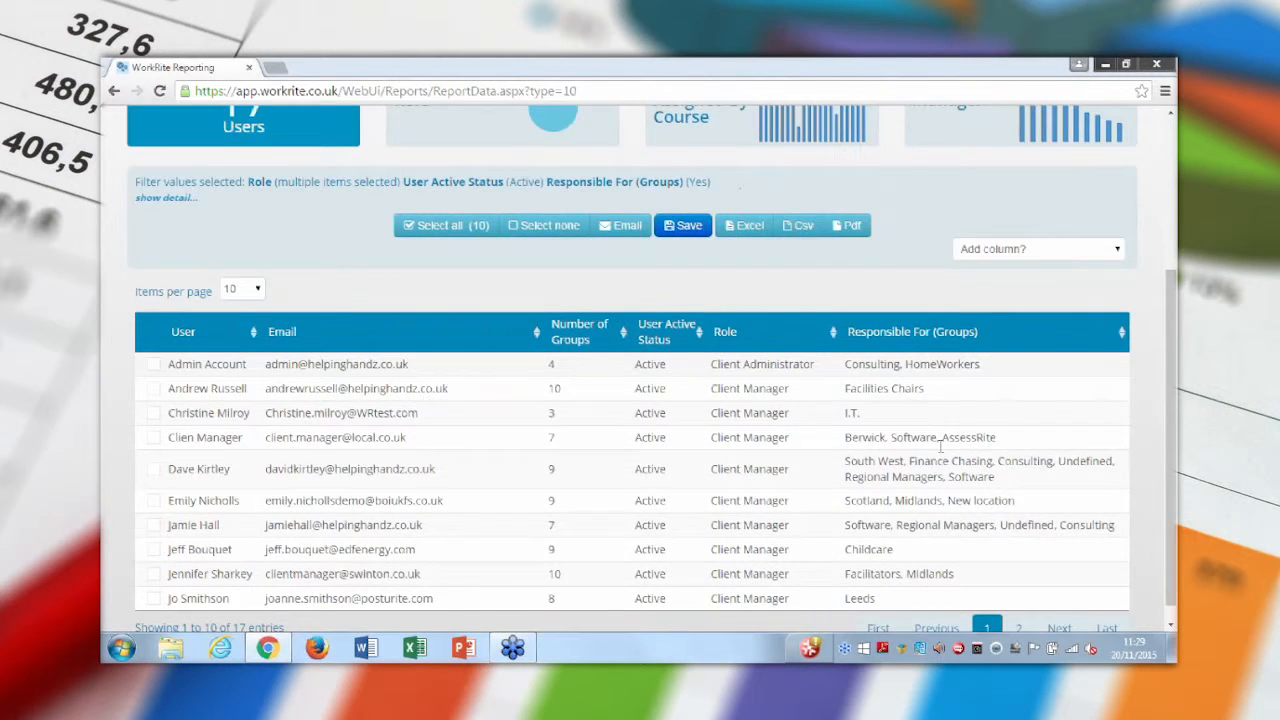
pyautogui.click(242, 270)
pyautogui.click(232, 392)
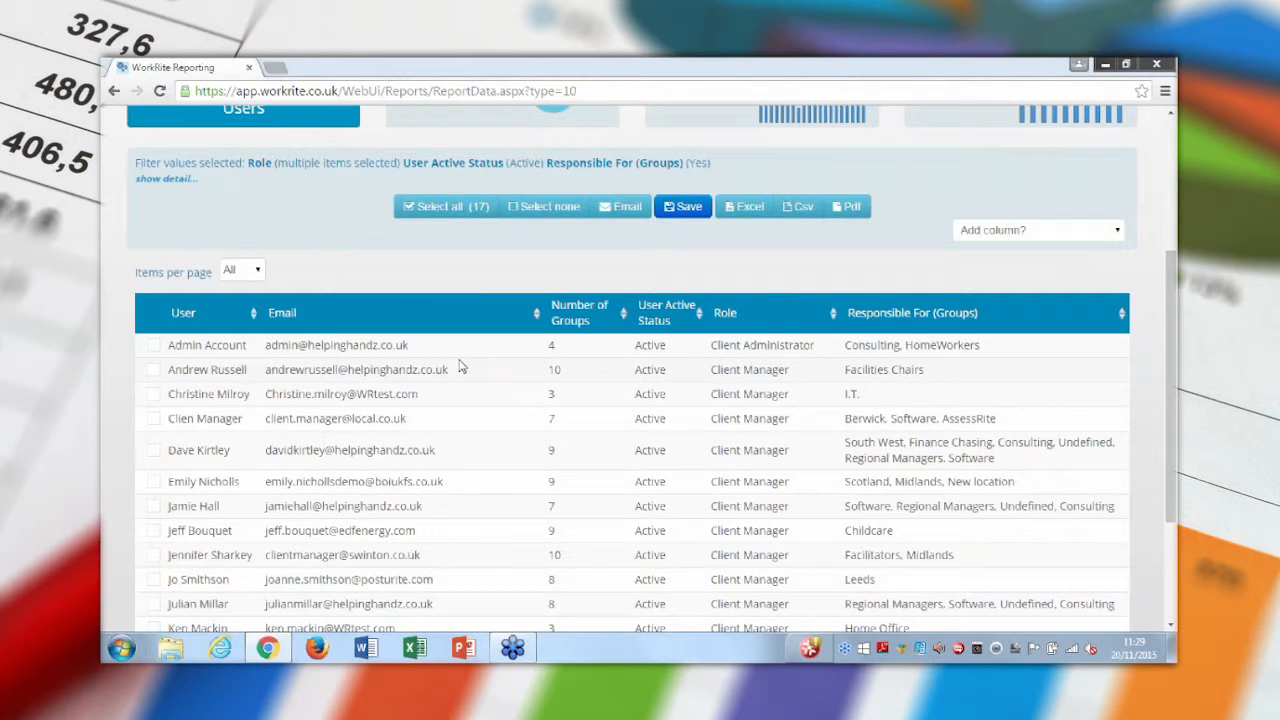
pyautogui.scroll(-2, 460, 367)
pyautogui.scroll(1, 460, 367)
pyautogui.scroll(-1, 460, 367)
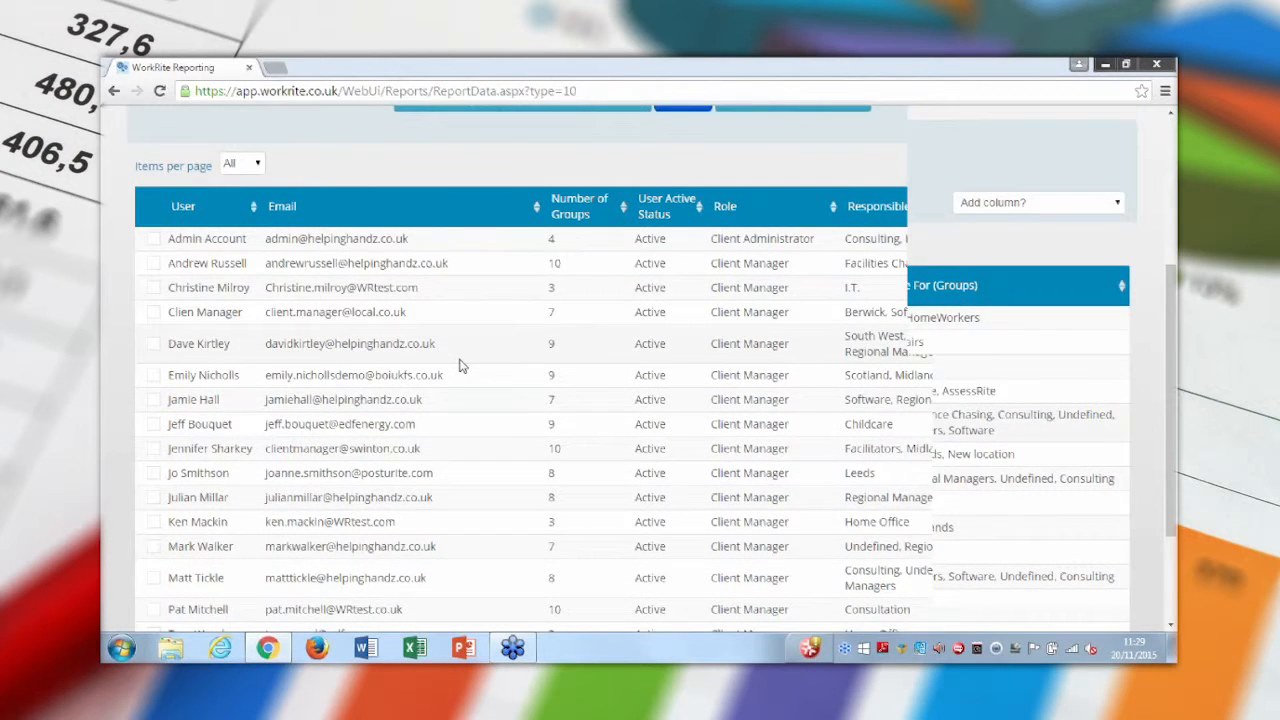
pyautogui.scroll(1, 461, 367)
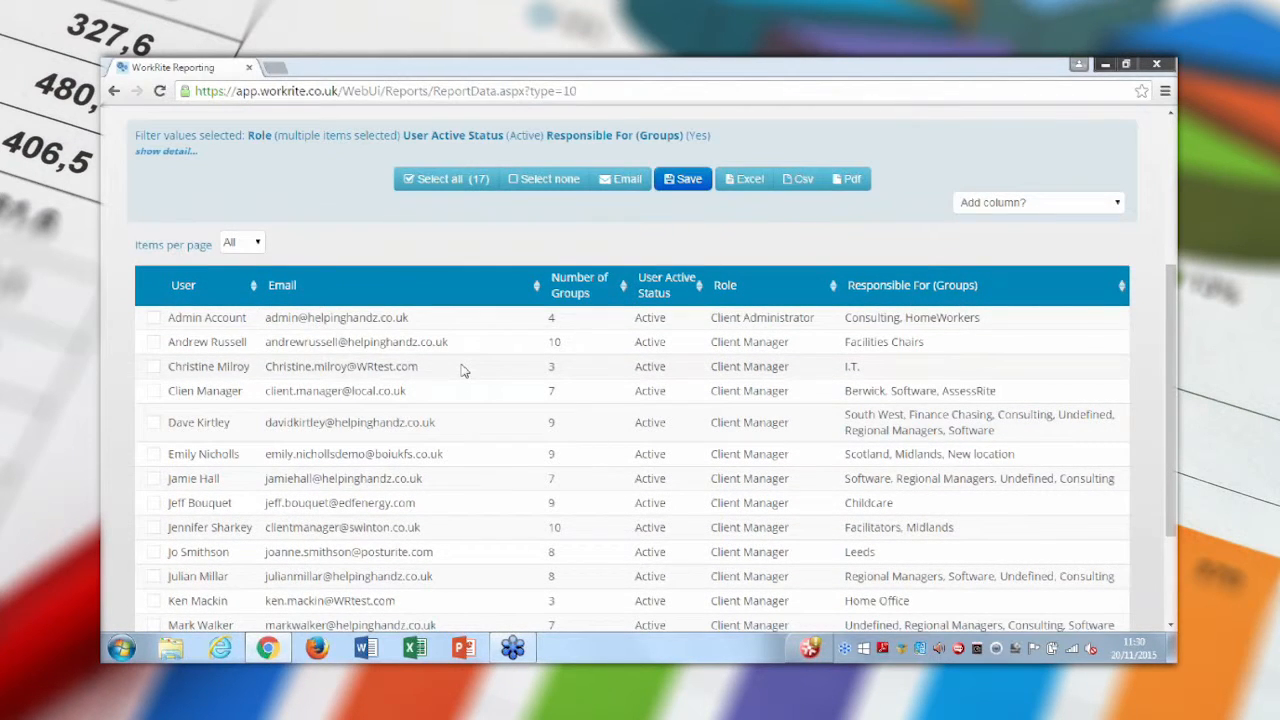
# Step: Add a User Created secondary filter, view its actual and relative date range options, and remove the filter
pyautogui.scroll(3, 461, 370)
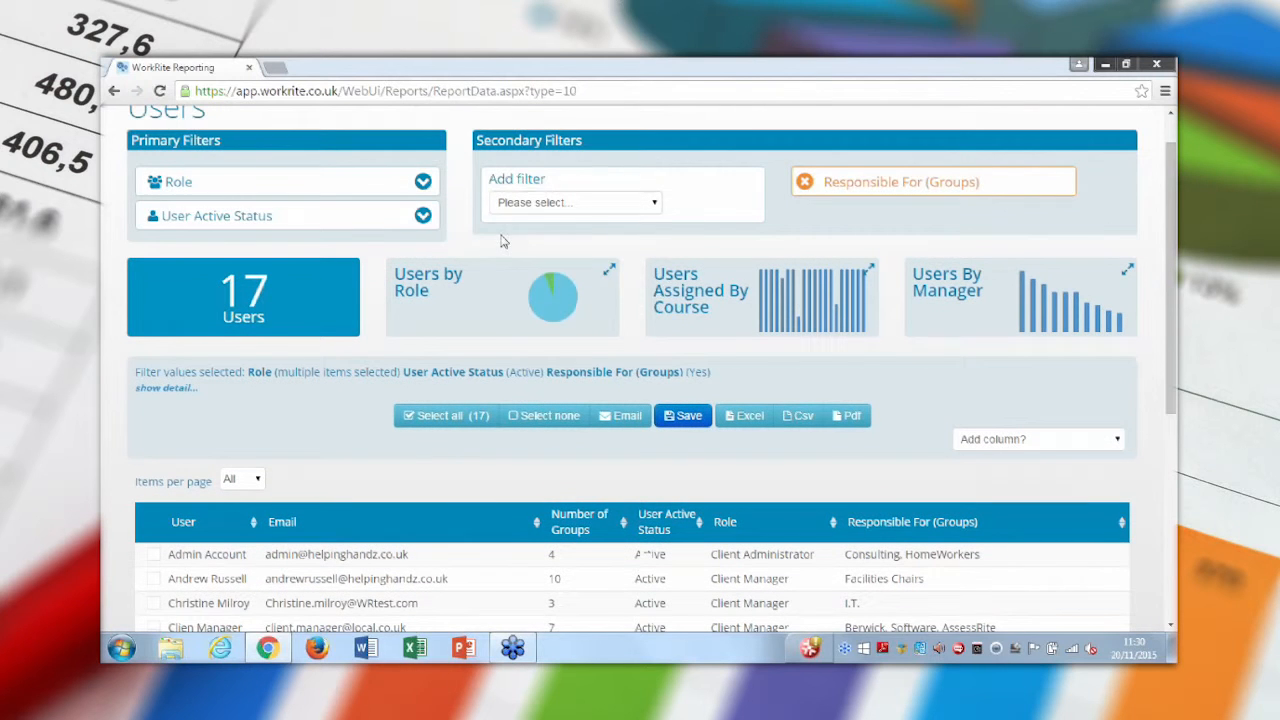
pyautogui.click(590, 203)
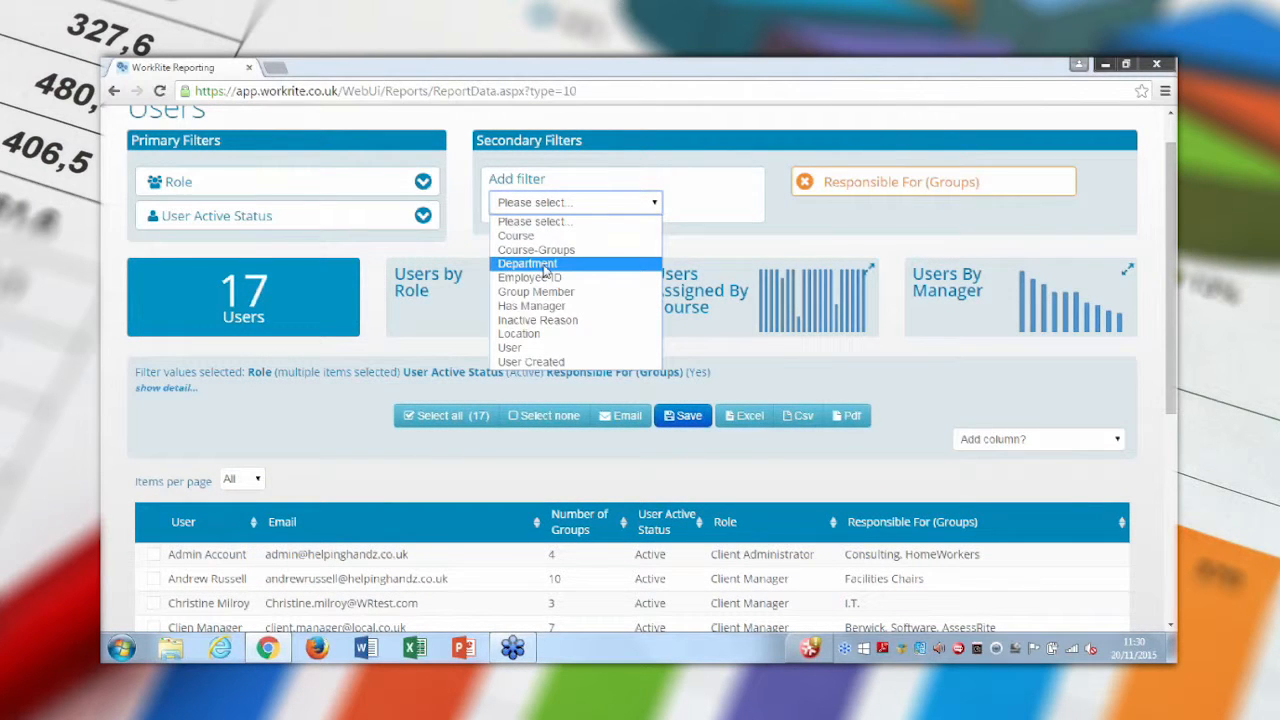
pyautogui.click(531, 361)
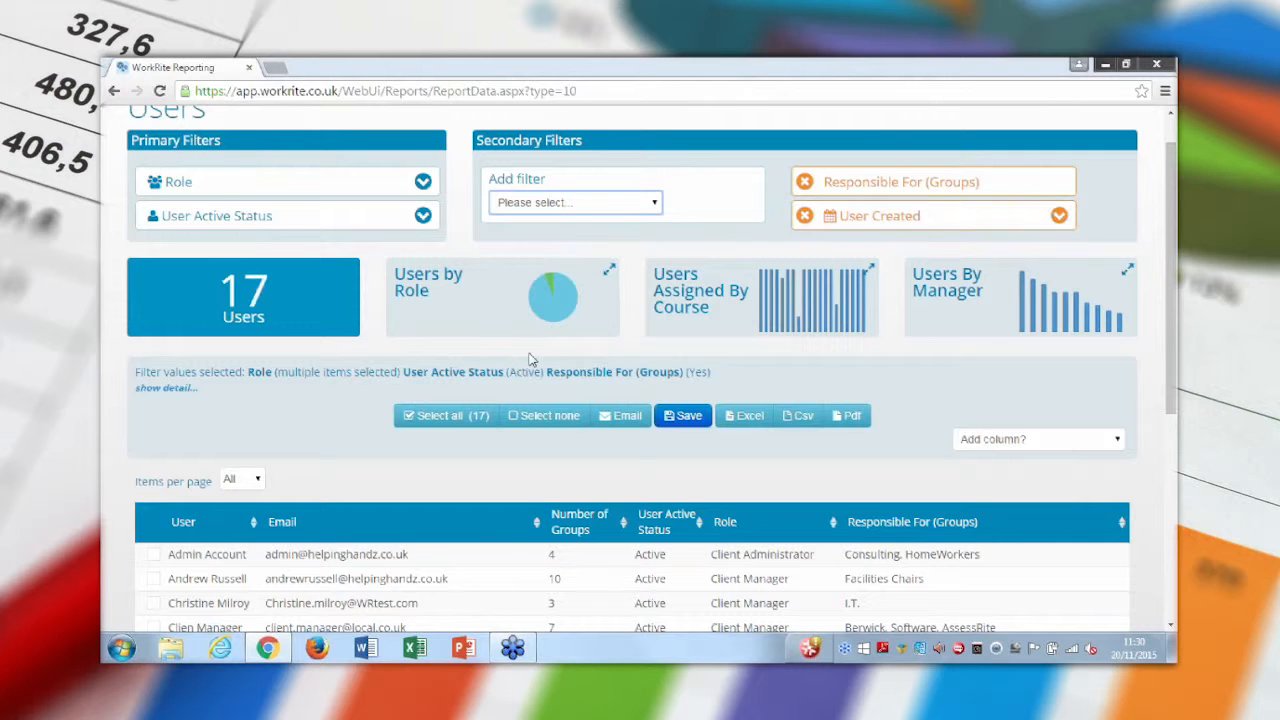
pyautogui.click(891, 217)
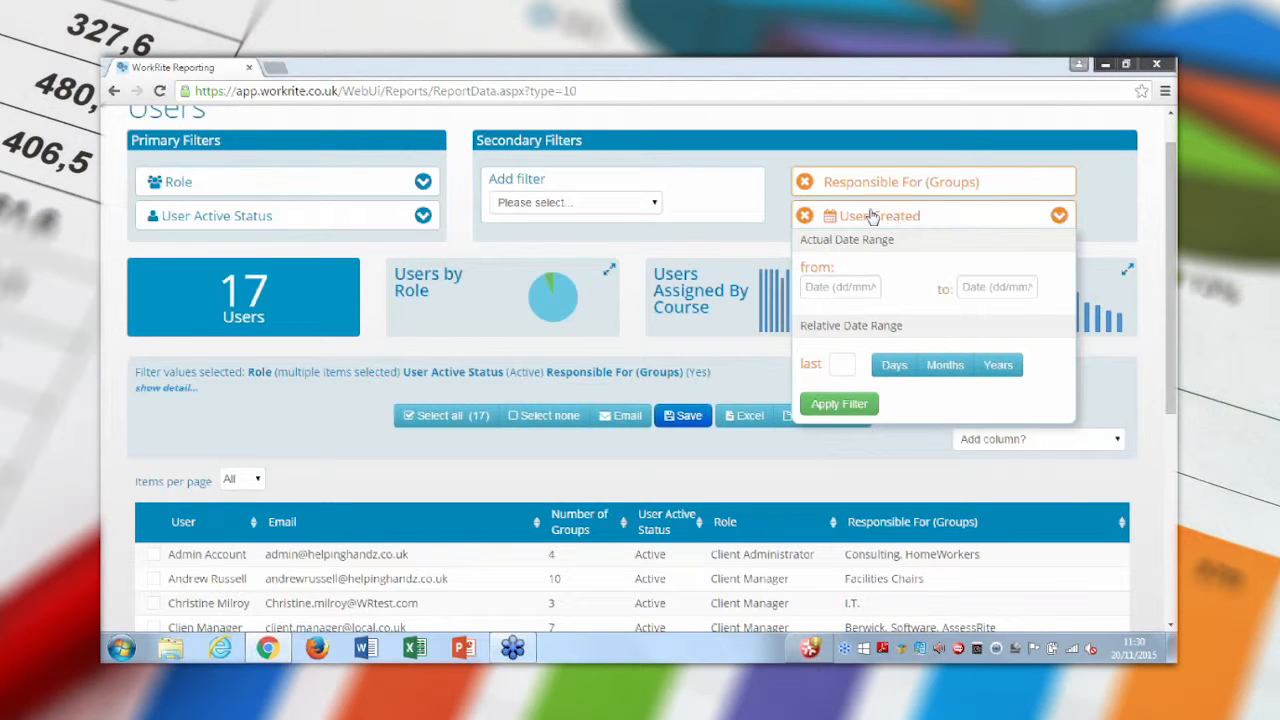
pyautogui.click(805, 216)
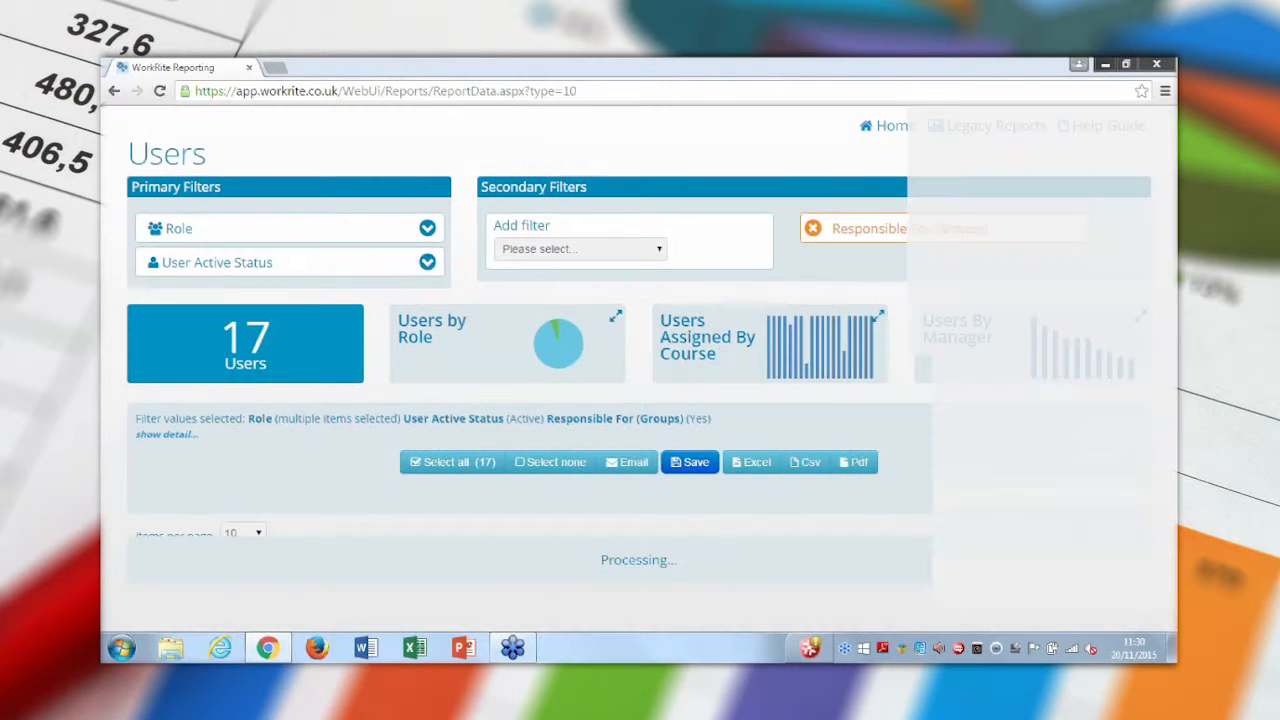